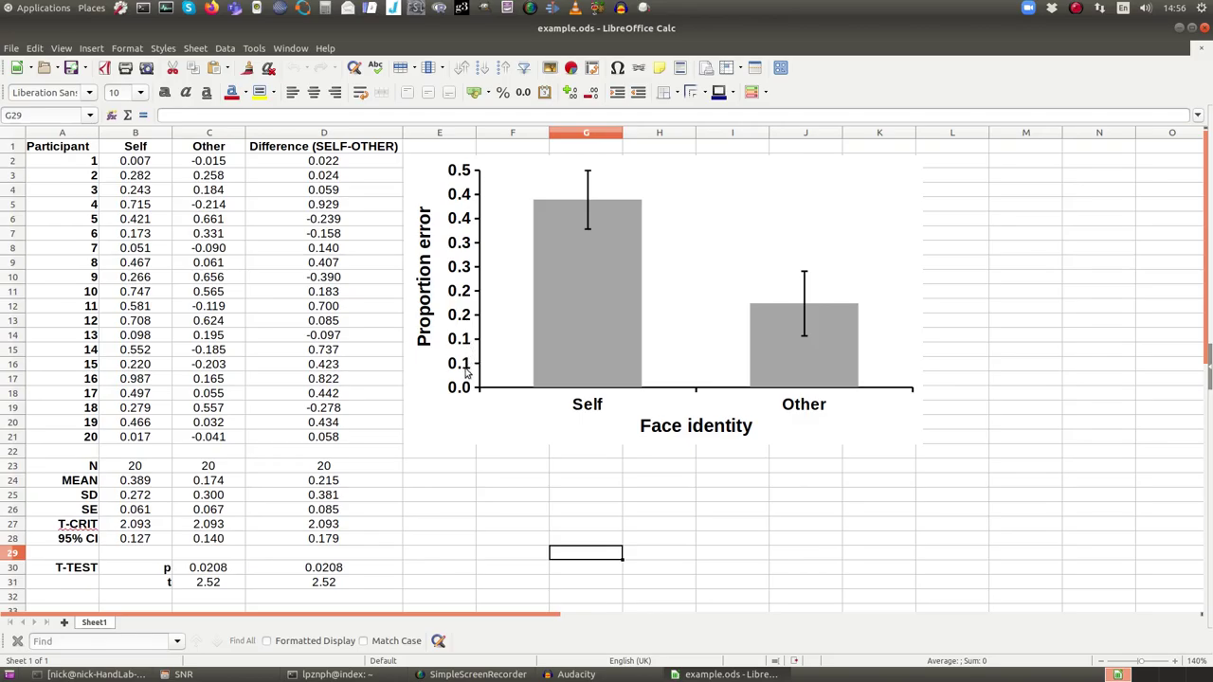
# Turn off automatic minimum, maximum, major interval and minor interval on the chart's vertical axis
pyautogui.doubleClick(519, 298)
pyautogui.click(463, 269)
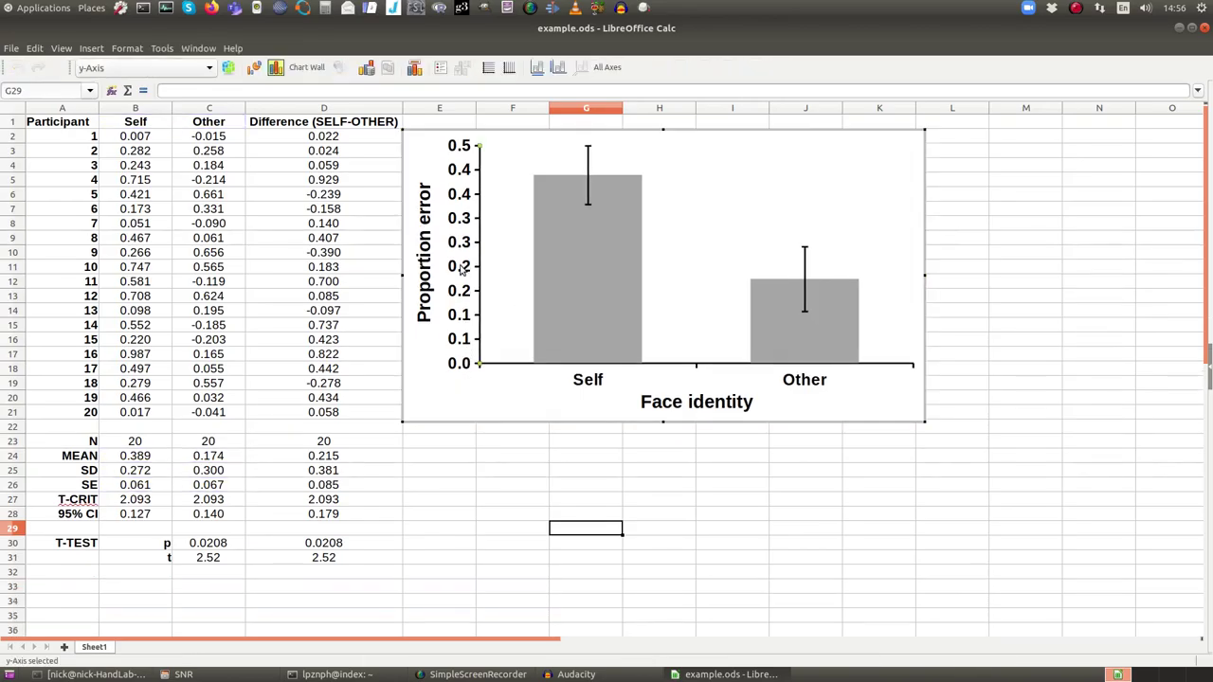
pyautogui.doubleClick(463, 272)
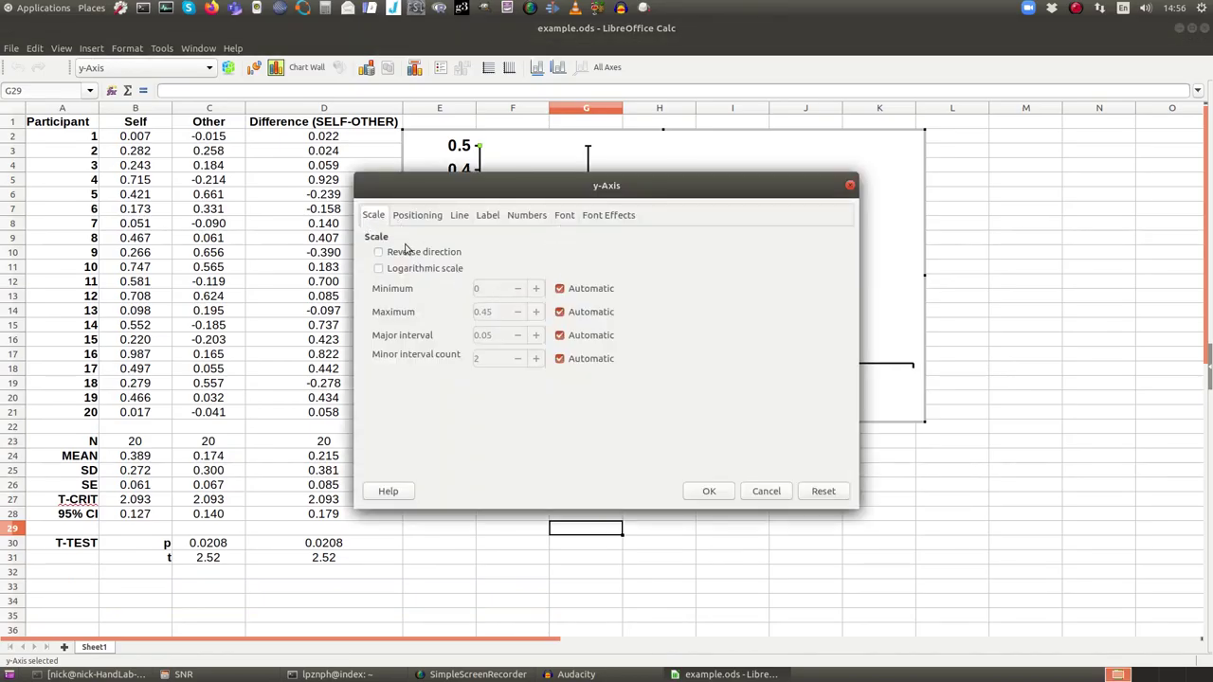
pyautogui.click(559, 288)
pyautogui.click(560, 312)
pyautogui.click(560, 335)
pyautogui.click(559, 358)
# Set the axis maximum to 0.5 and the major interval to 0.1, and apply
pyautogui.moveTo(504, 313); pyautogui.dragTo(465, 317)
pyautogui.press('BackSpace')
pyautogui.write('.5')
pyautogui.press('Tab')
pyautogui.write('.1')
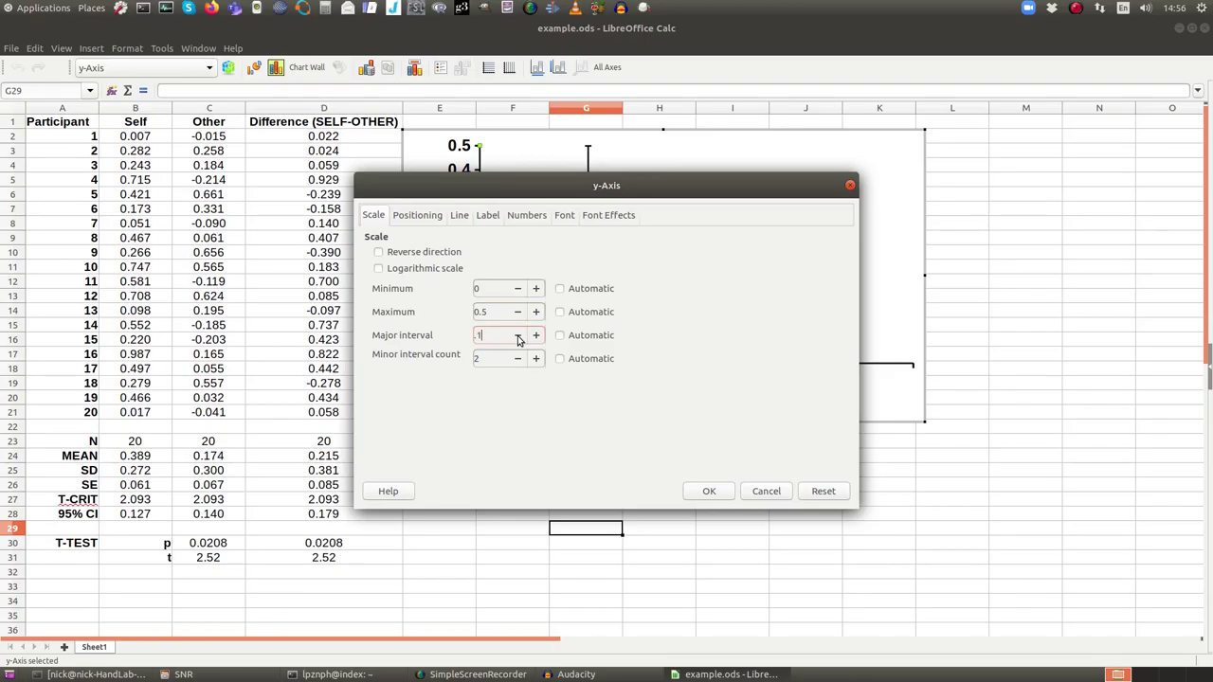
pyautogui.doubleClick(503, 311)
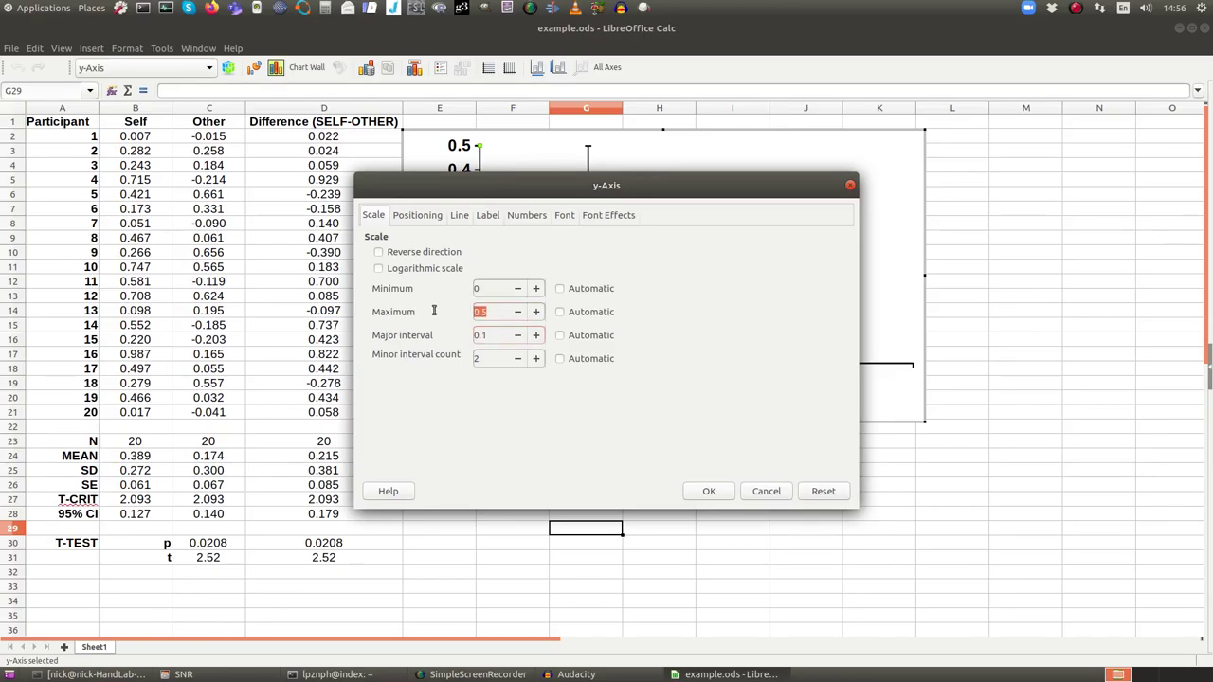
pyautogui.doubleClick(494, 338)
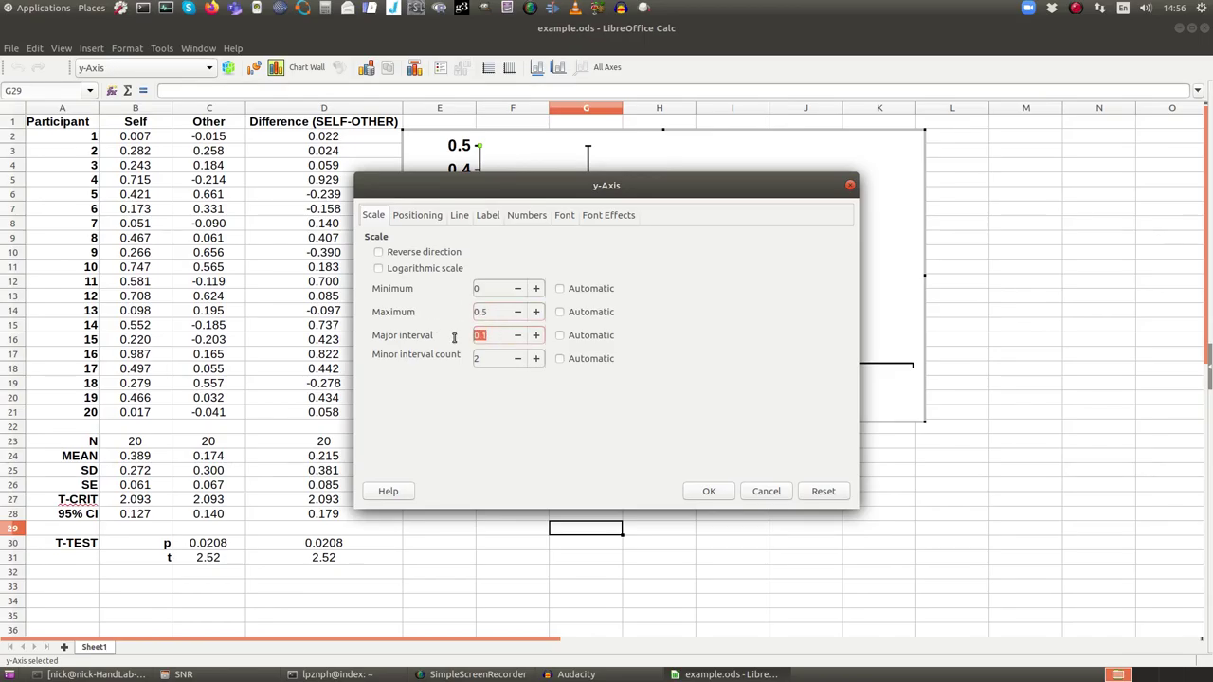
pyautogui.click(503, 360)
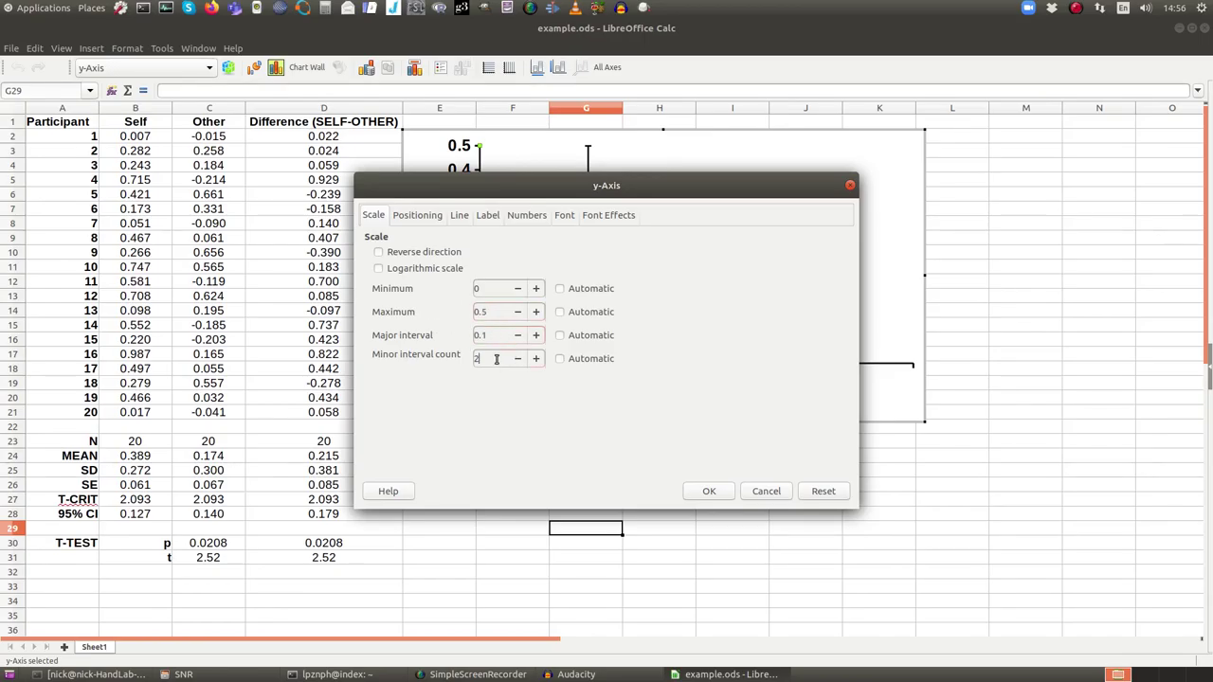
pyautogui.click(709, 491)
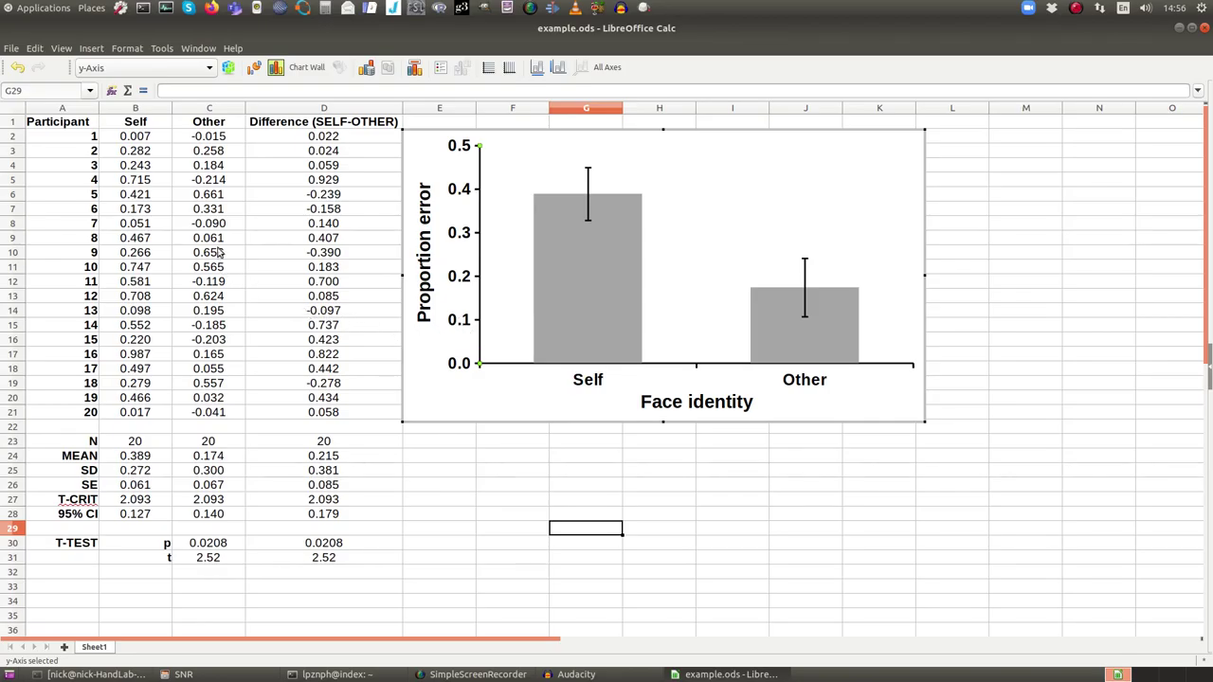
# Enter =RAND()-0.5 in B2 and fill it down the Self column to B21
pyautogui.click(136, 140)
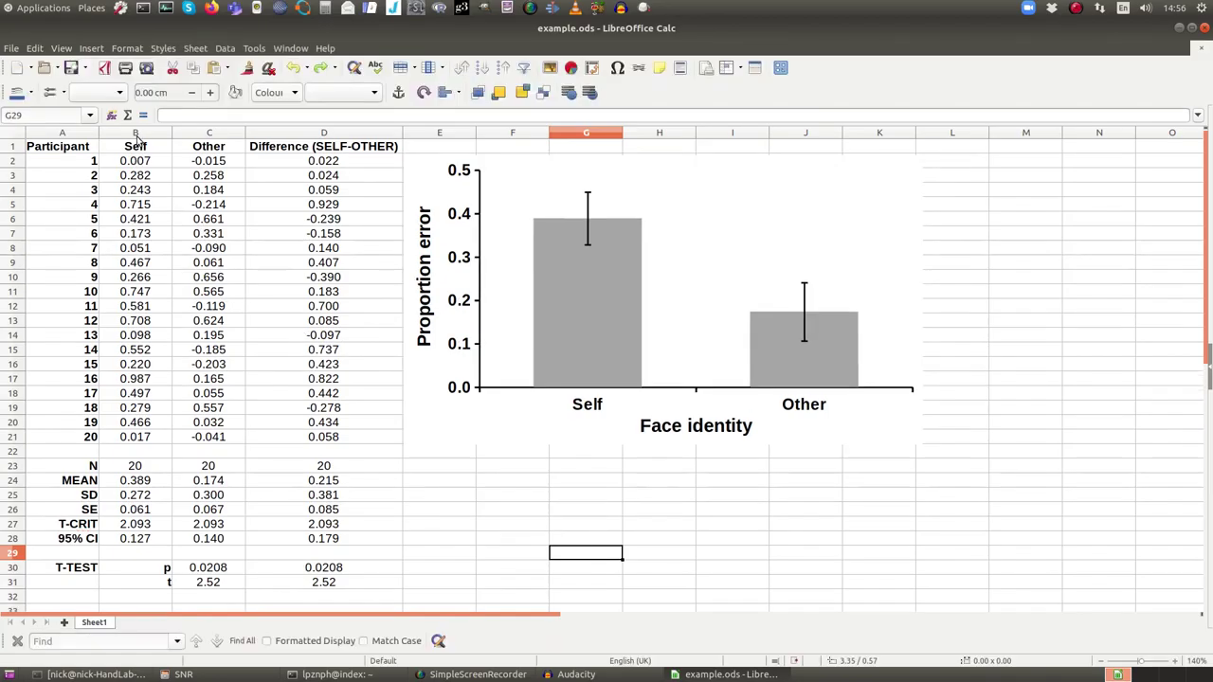
pyautogui.click(135, 161)
pyautogui.write('=RAND()-0.')
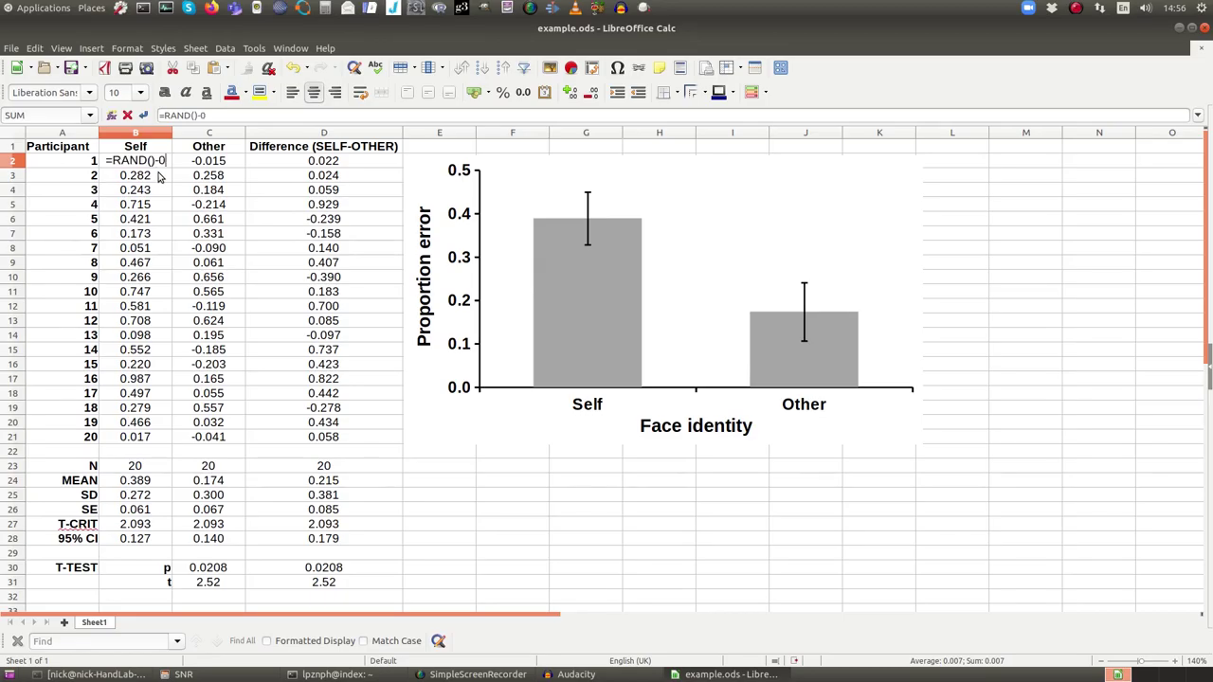
pyautogui.write('5')
pyautogui.press('Return')
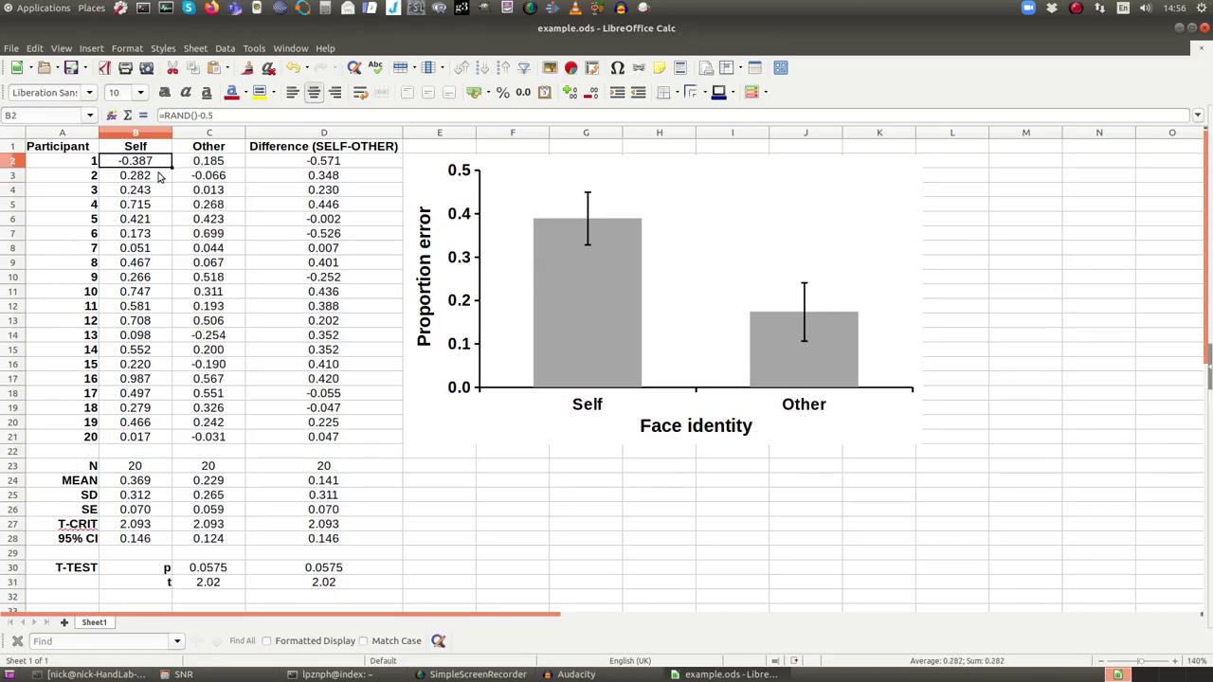
pyautogui.moveTo(172, 168); pyautogui.dragTo(161, 439)
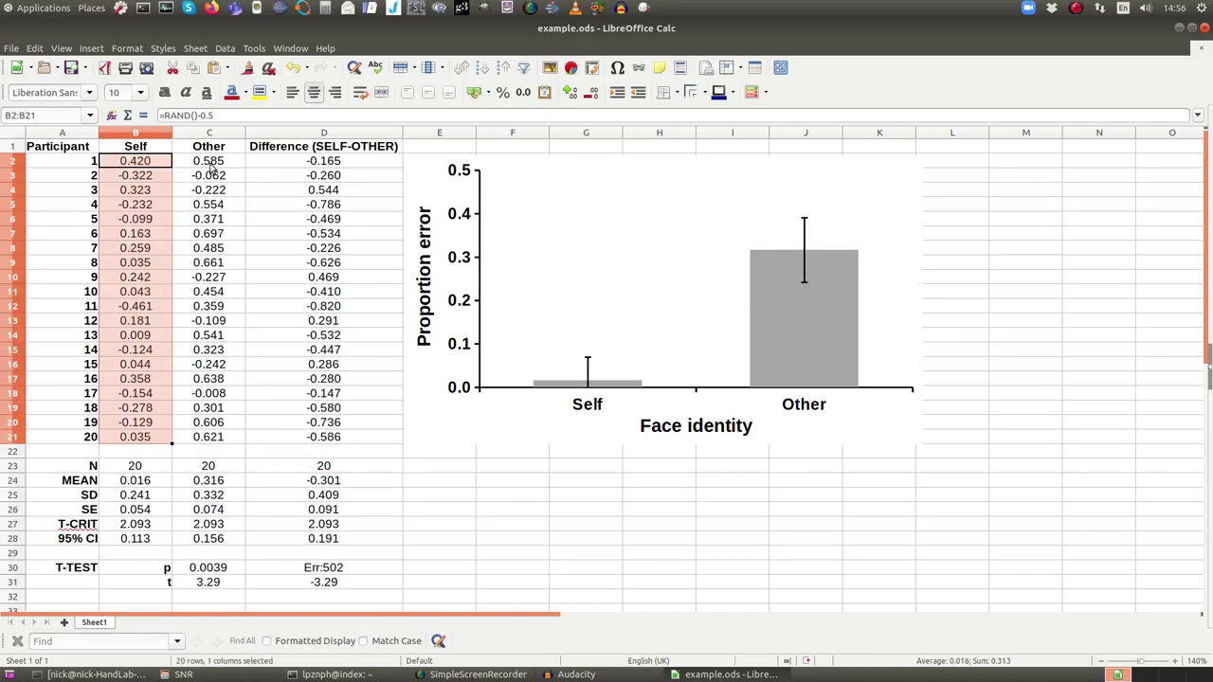
# Change C2 to =RAND()-0.8 and fill it down the Other column to C21
pyautogui.click(210, 165)
pyautogui.doubleClick(210, 165)
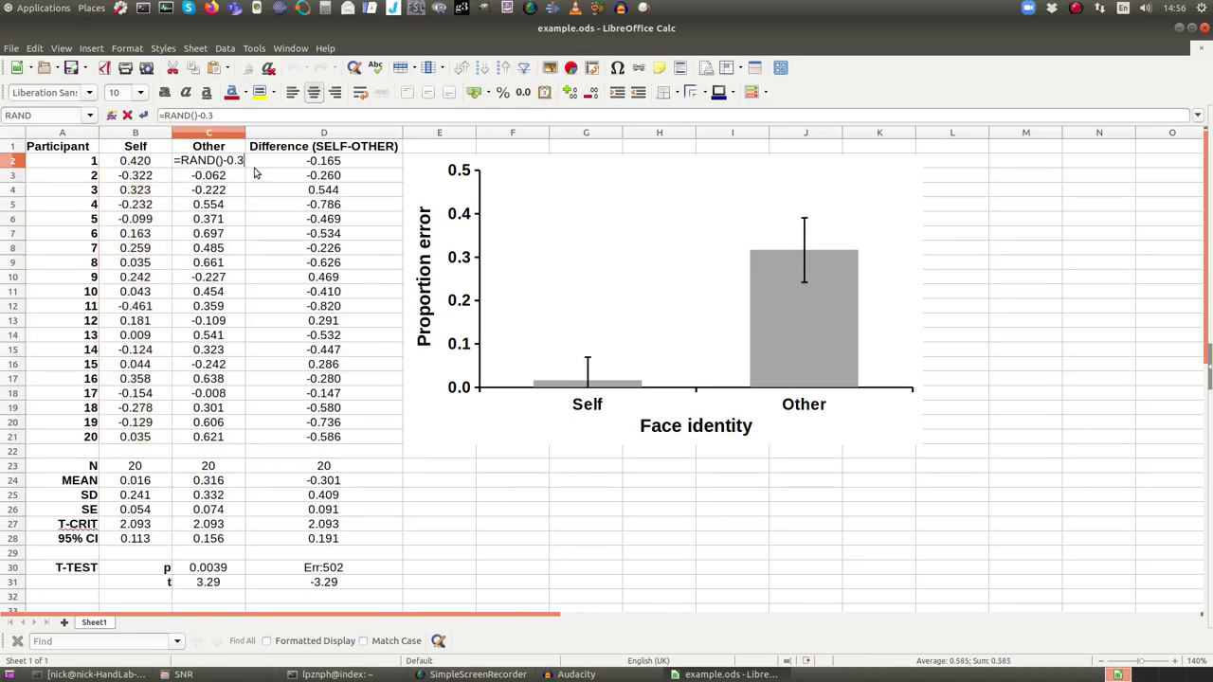
pyautogui.press('BackSpace')
pyautogui.write('8')
pyautogui.press('Return')
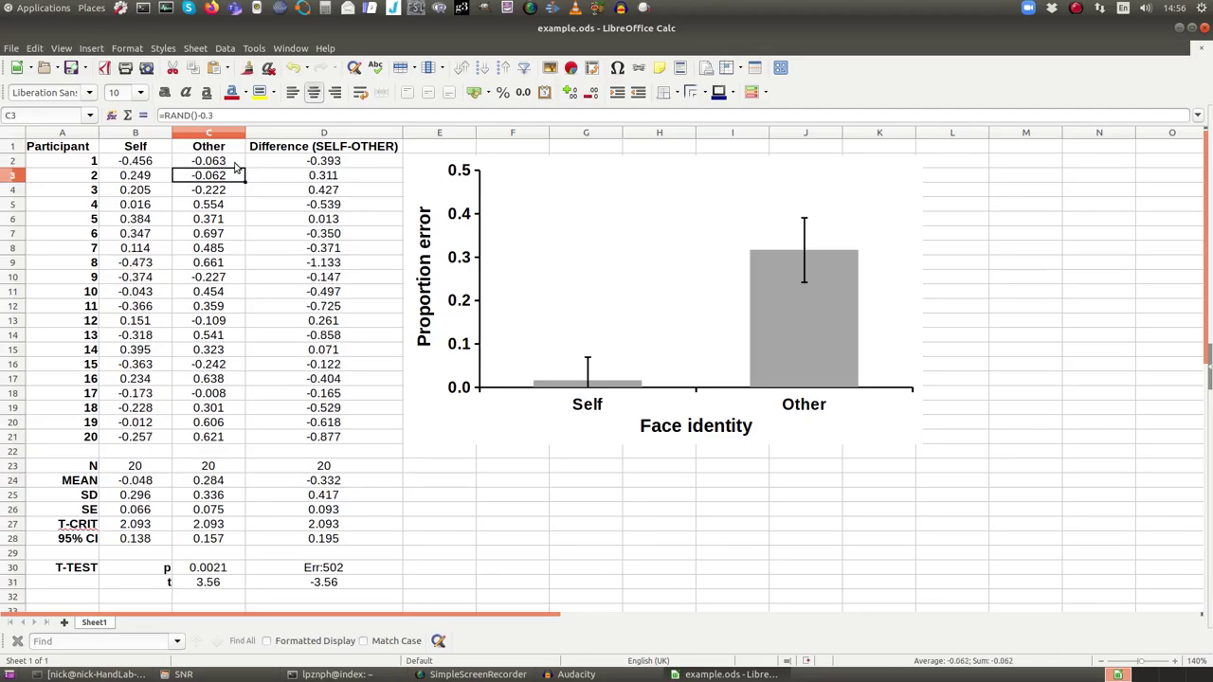
pyautogui.moveTo(245, 166); pyautogui.dragTo(236, 439)
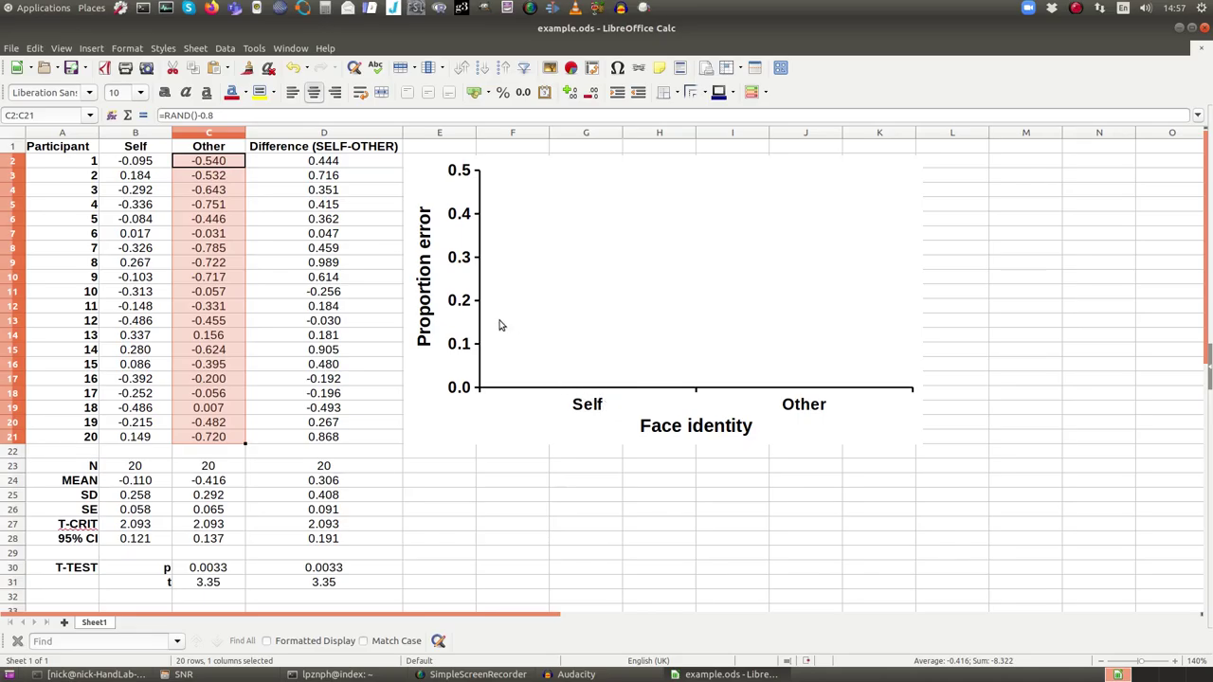
# Set the vertical axis to run from -0.4 to 0.4 with a major interval of 0.2
pyautogui.doubleClick(457, 263)
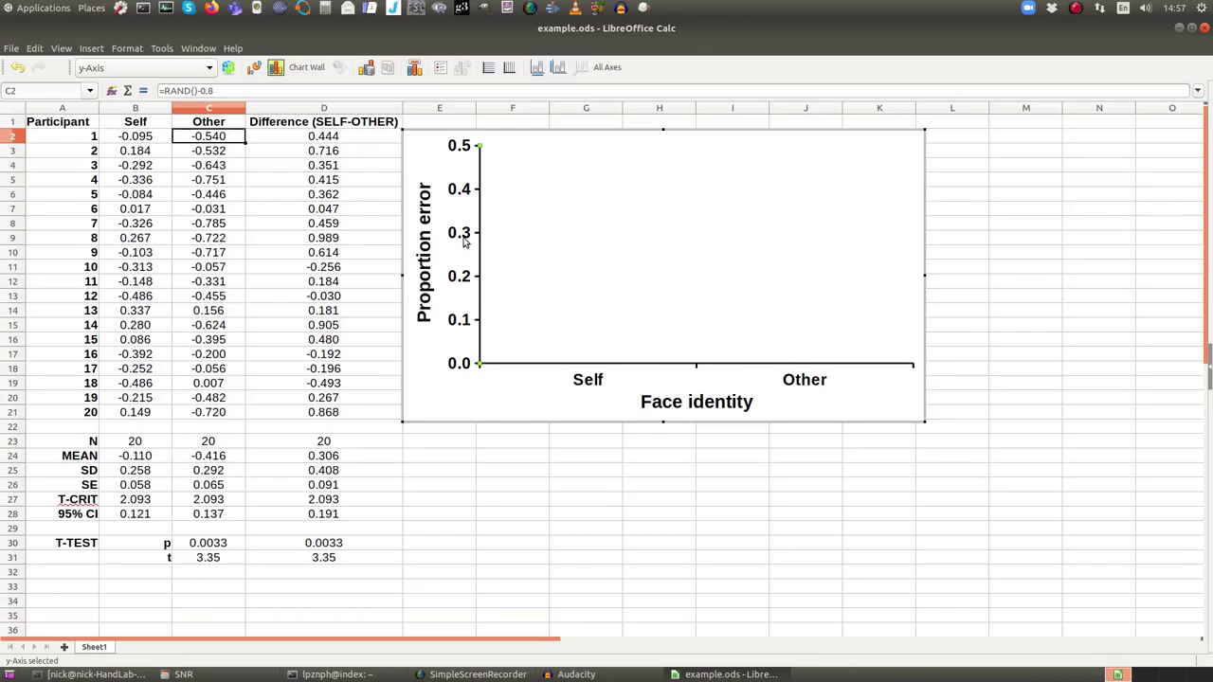
pyautogui.doubleClick(464, 242)
pyautogui.doubleClick(495, 288)
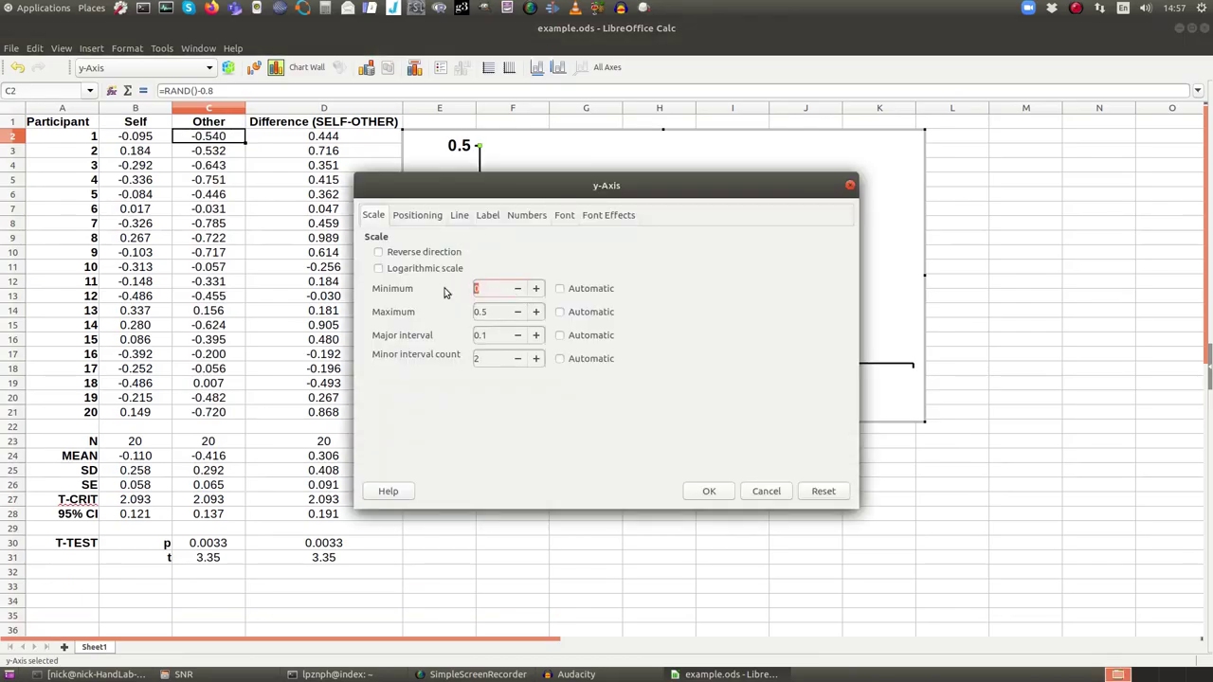
pyautogui.press('Tab')
pyautogui.hotkey('shift', 'Tab')
pyautogui.write('1.4')
pyautogui.press('Tab')
pyautogui.write('.4')
pyautogui.press('Tab')
pyautogui.write('.2')
pyautogui.click(706, 491)
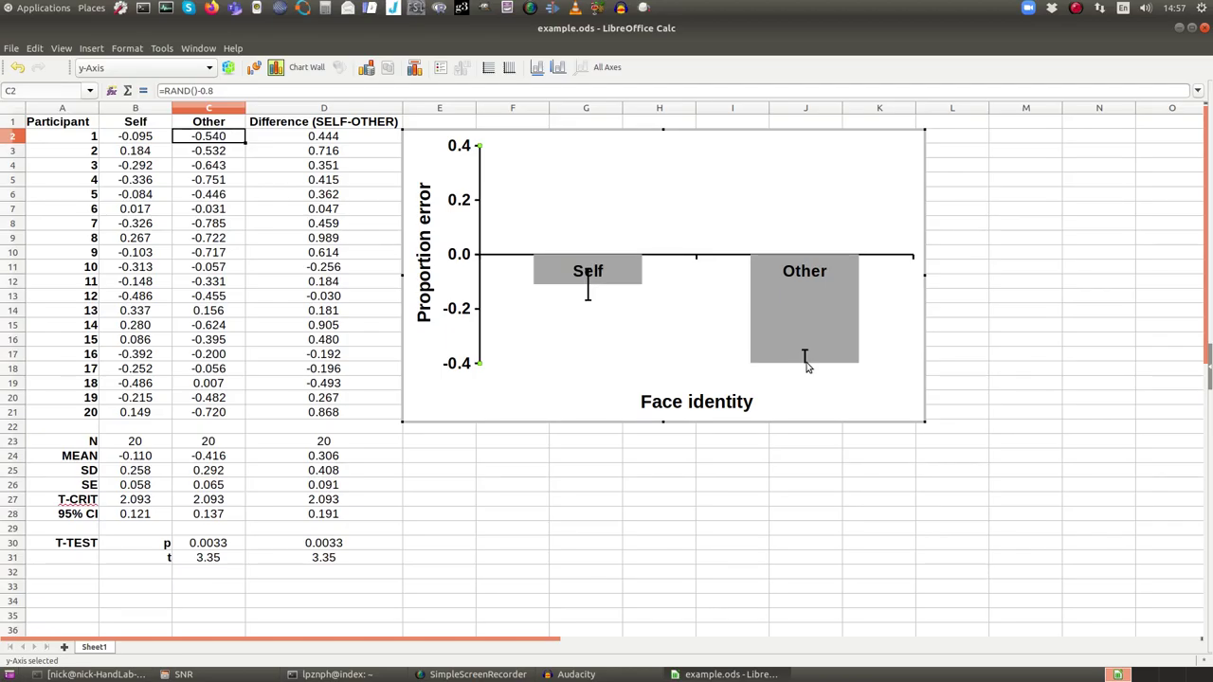
# Widen the vertical axis range to -0.6 through 0.6
pyautogui.doubleClick(463, 314)
pyautogui.click(487, 289)
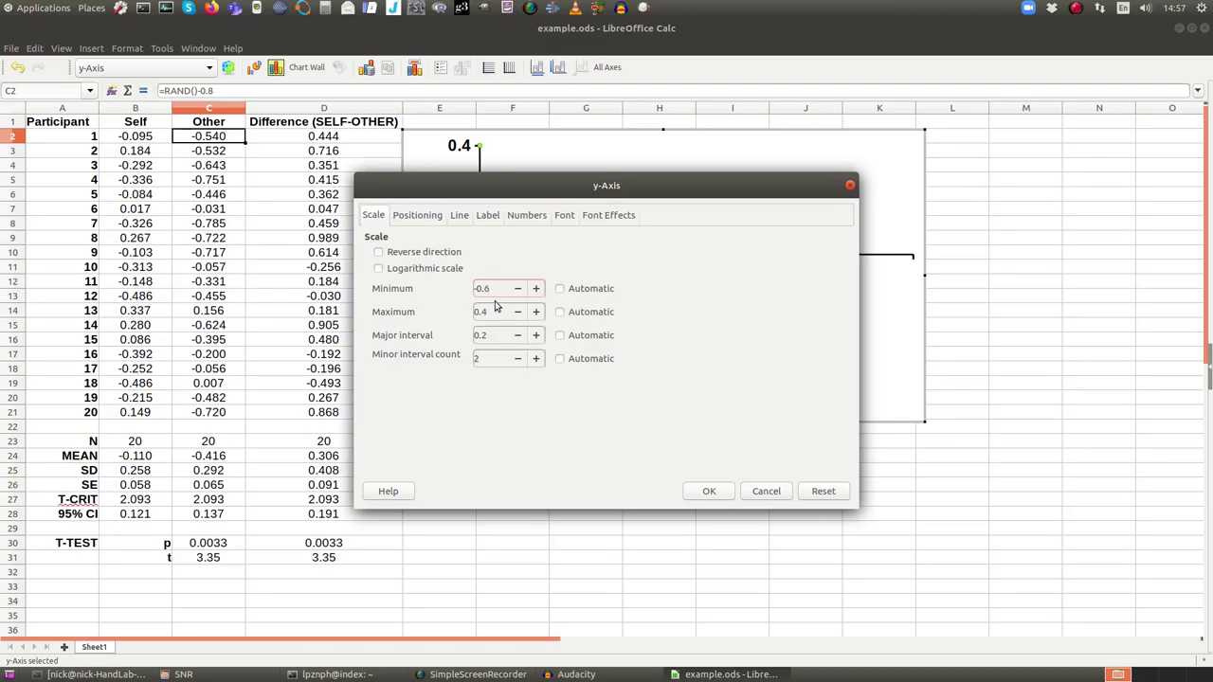
pyautogui.doubleClick(494, 306)
pyautogui.press('BackSpace')
pyautogui.write('.6')
pyautogui.press('Tab')
pyautogui.click(710, 490)
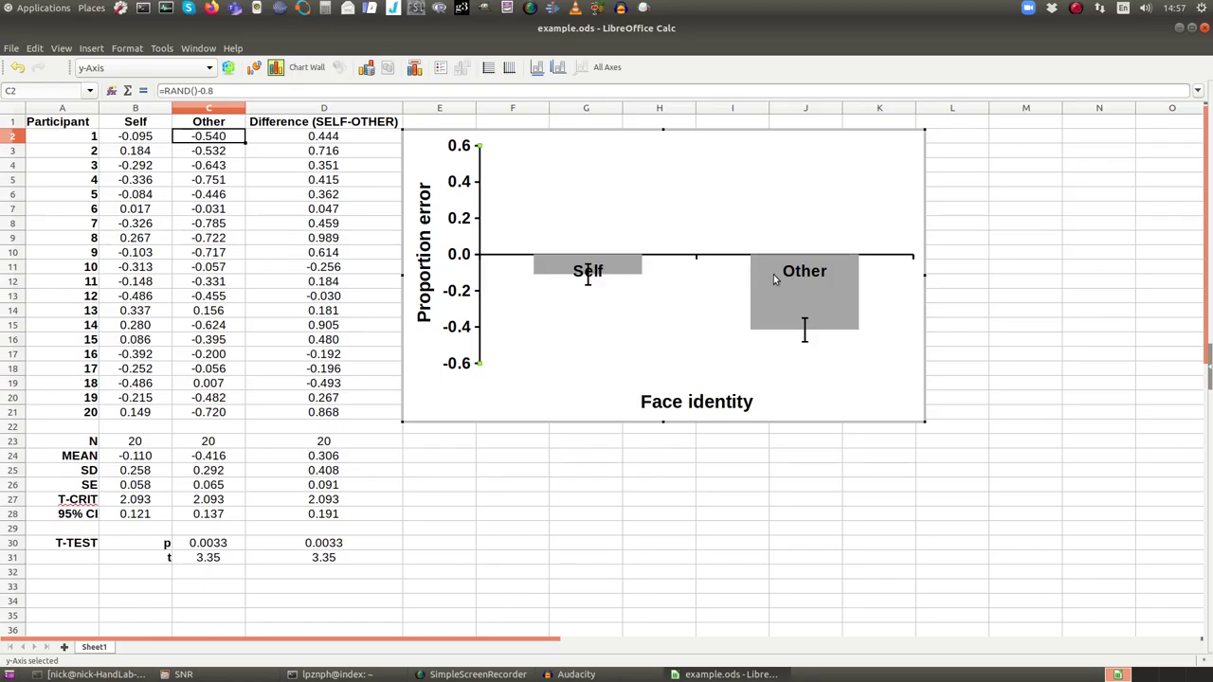
pyautogui.press('Tab')
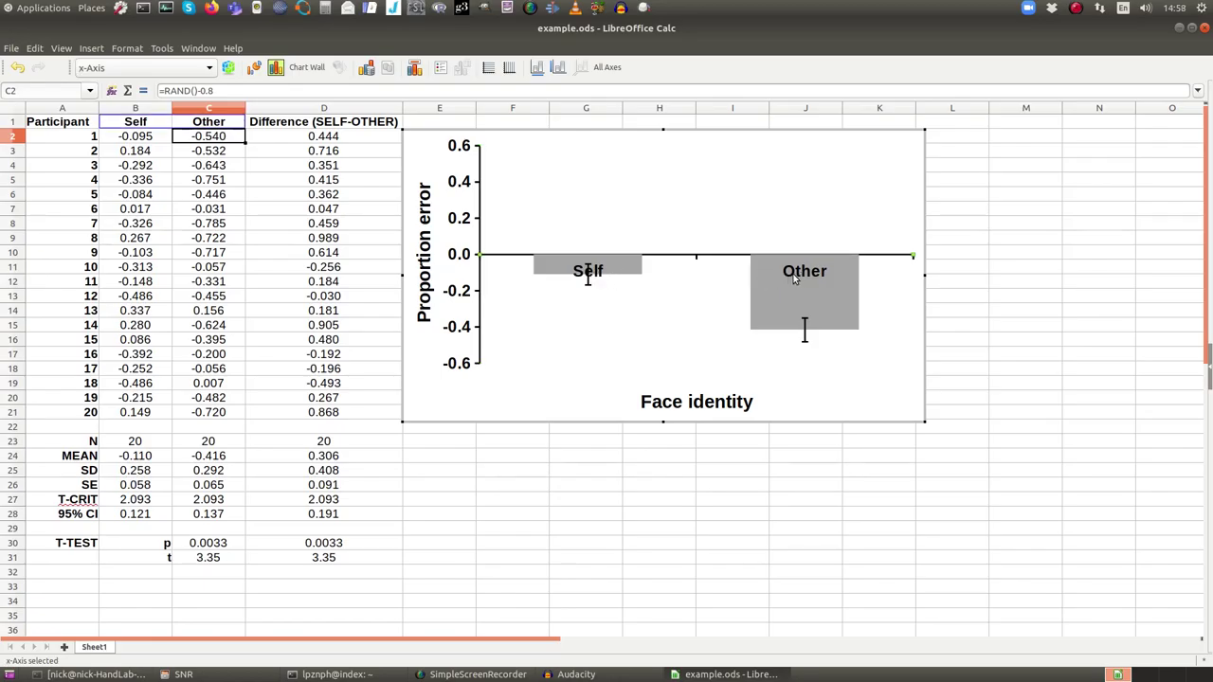
# Place the horizontal axis category labels at Outside start
pyautogui.doubleClick(698, 262)
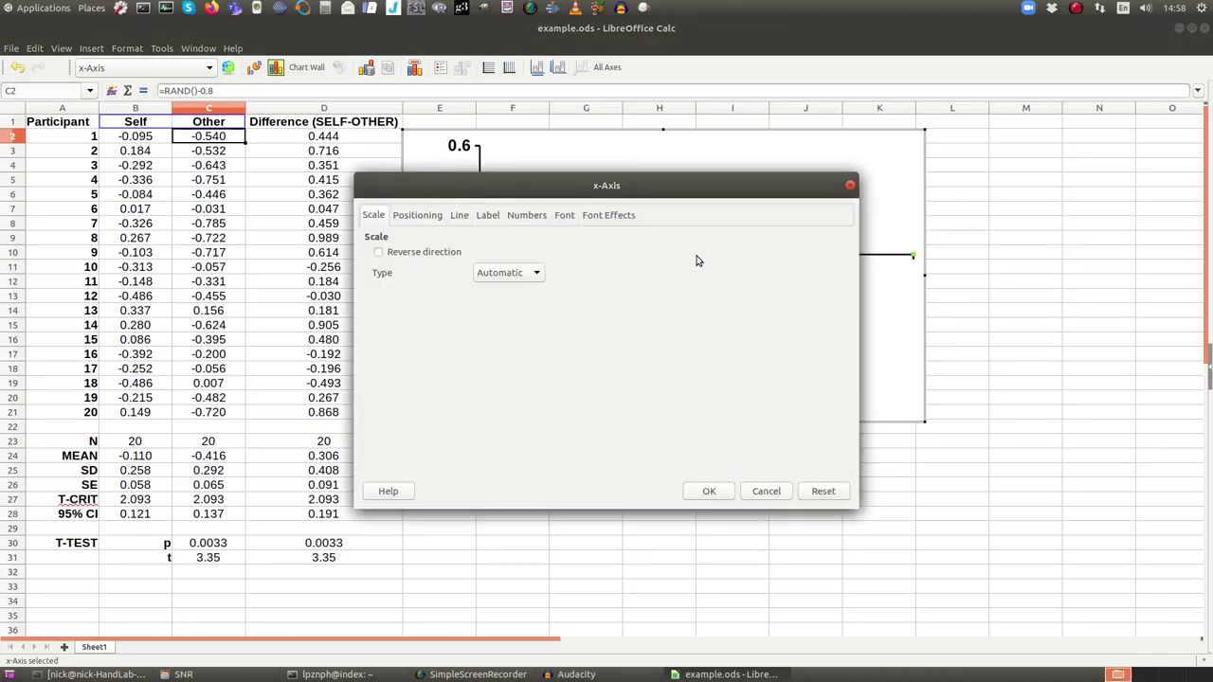
pyautogui.click(482, 220)
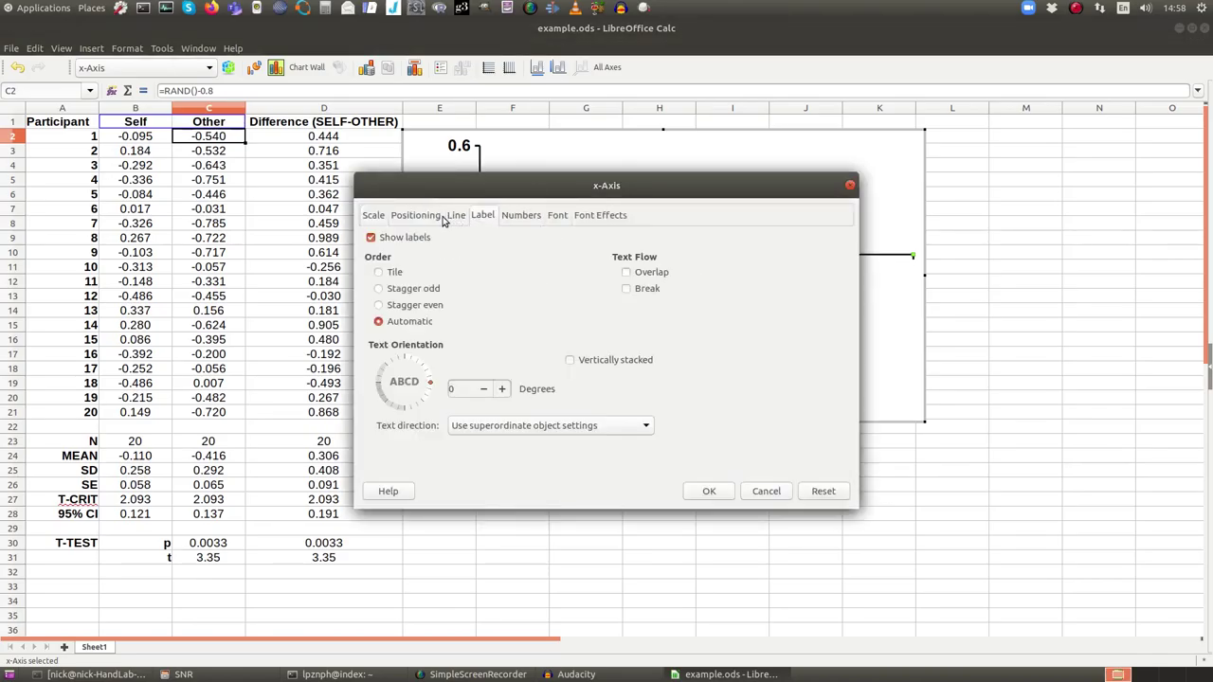
pyautogui.click(436, 219)
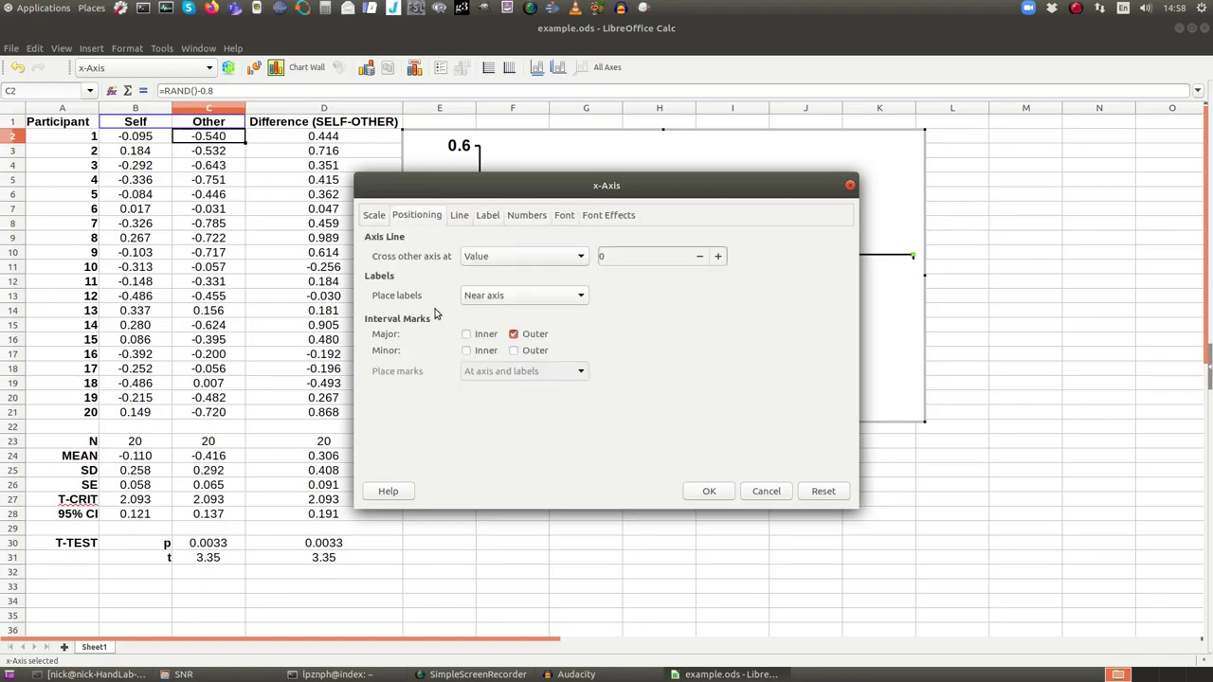
pyautogui.click(546, 300)
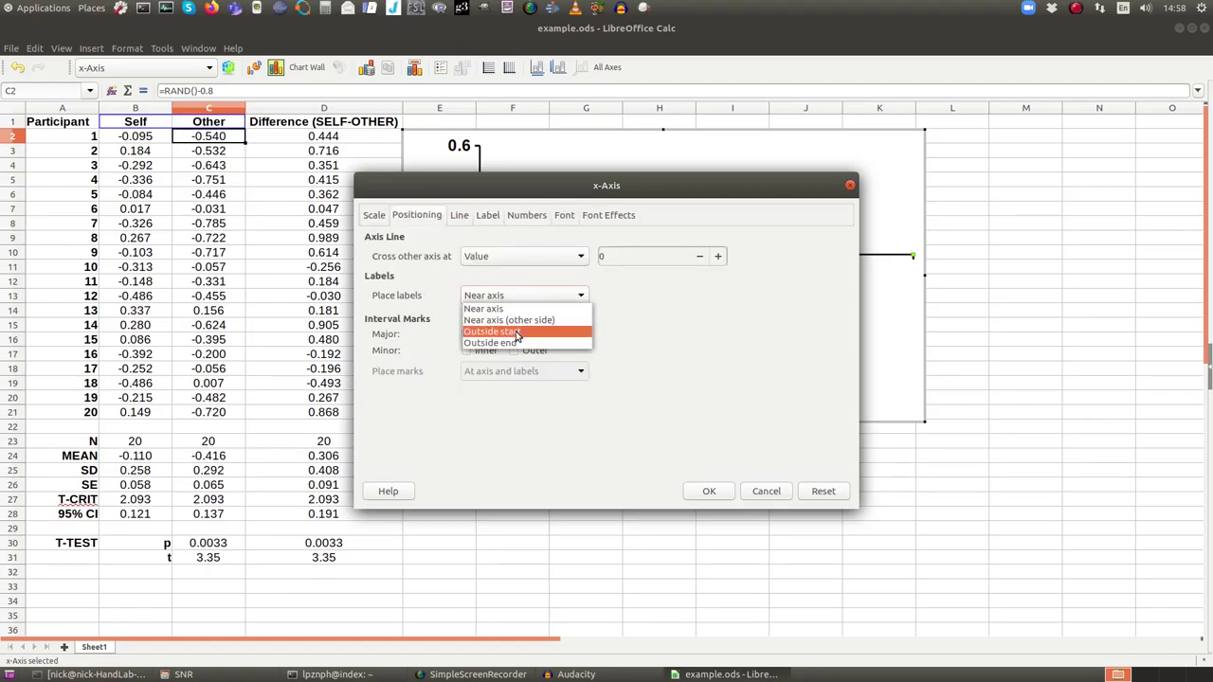
pyautogui.click(517, 332)
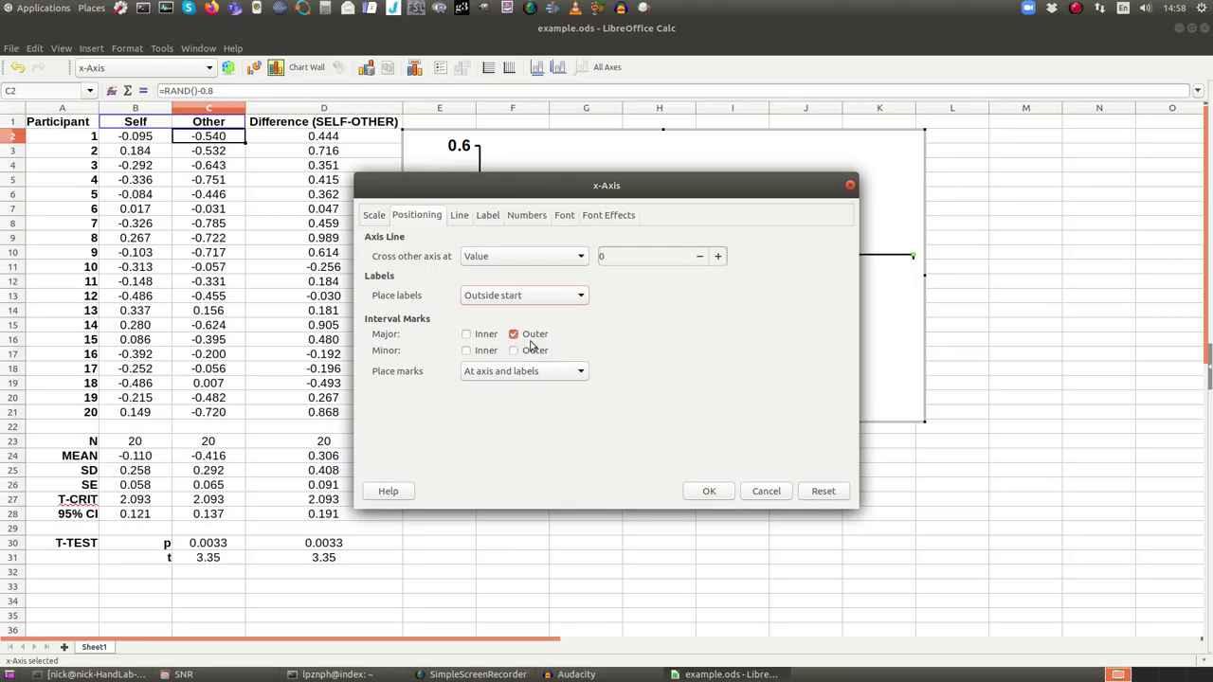
pyautogui.click(711, 491)
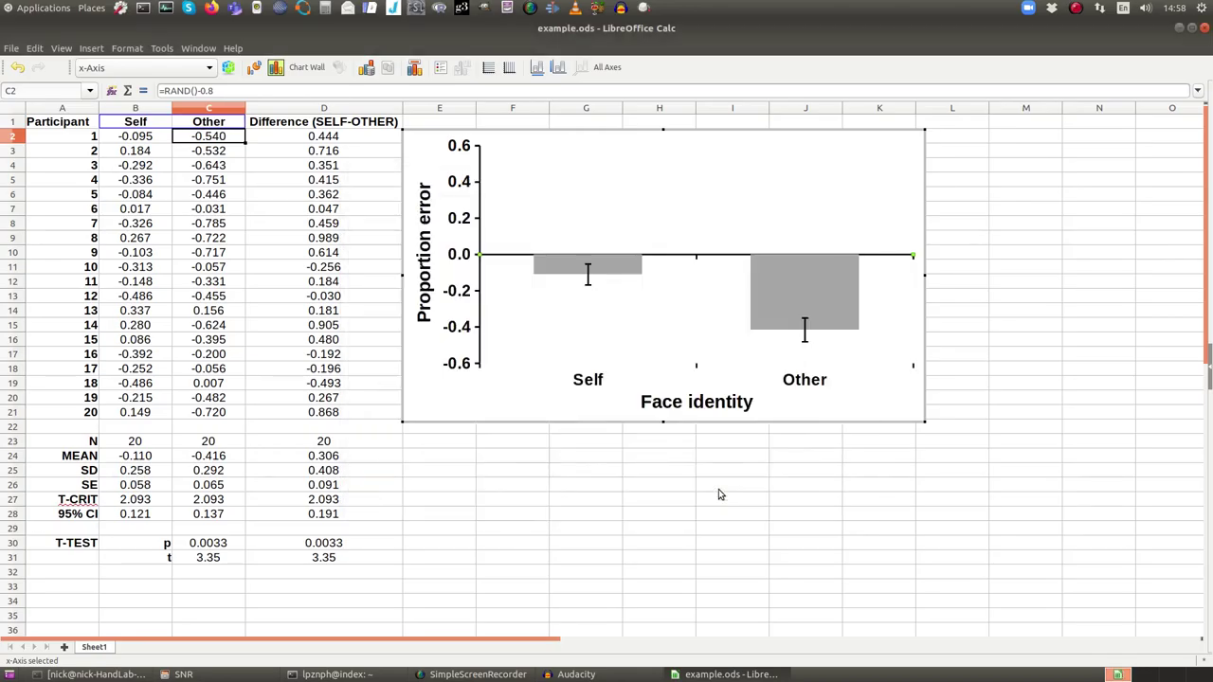
# Set the horizontal axis tick marks to be placed At axis
pyautogui.doubleClick(698, 259)
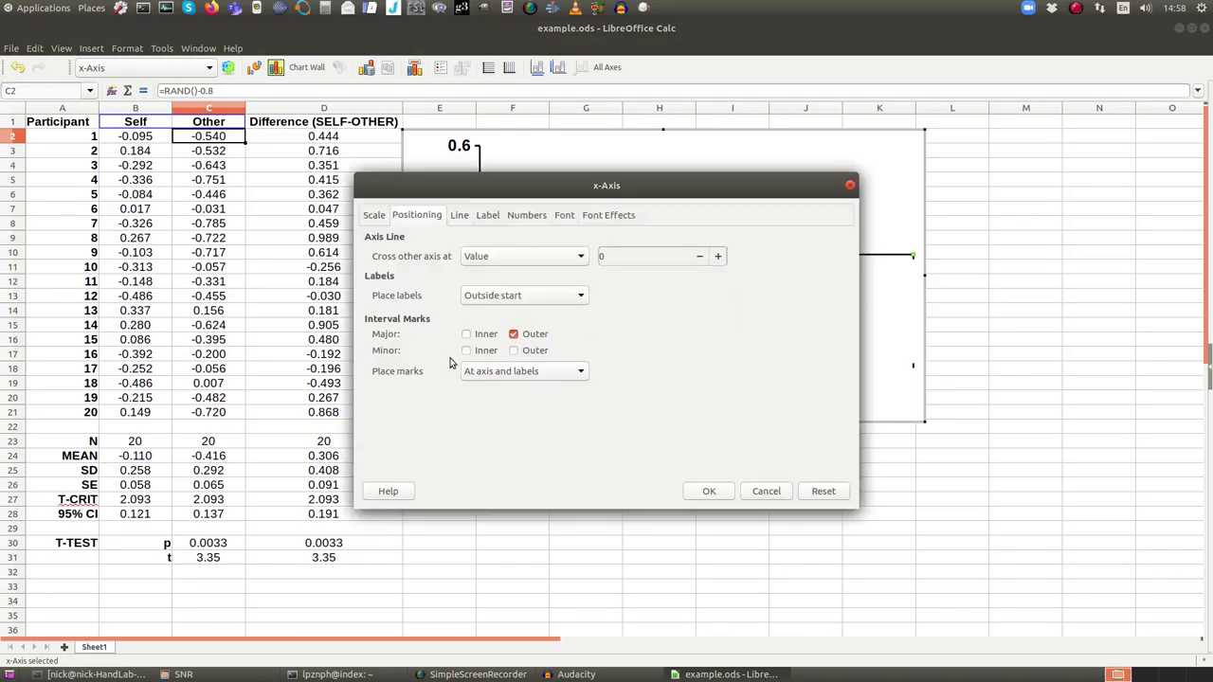
pyautogui.click(553, 373)
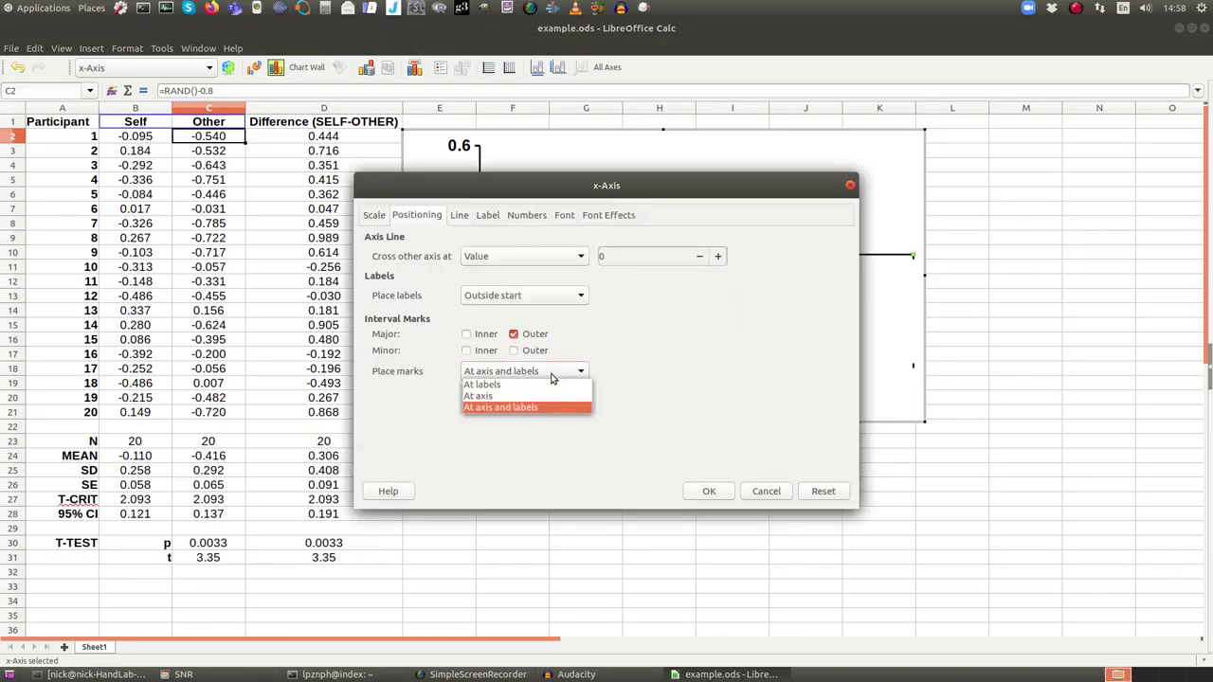
pyautogui.click(546, 397)
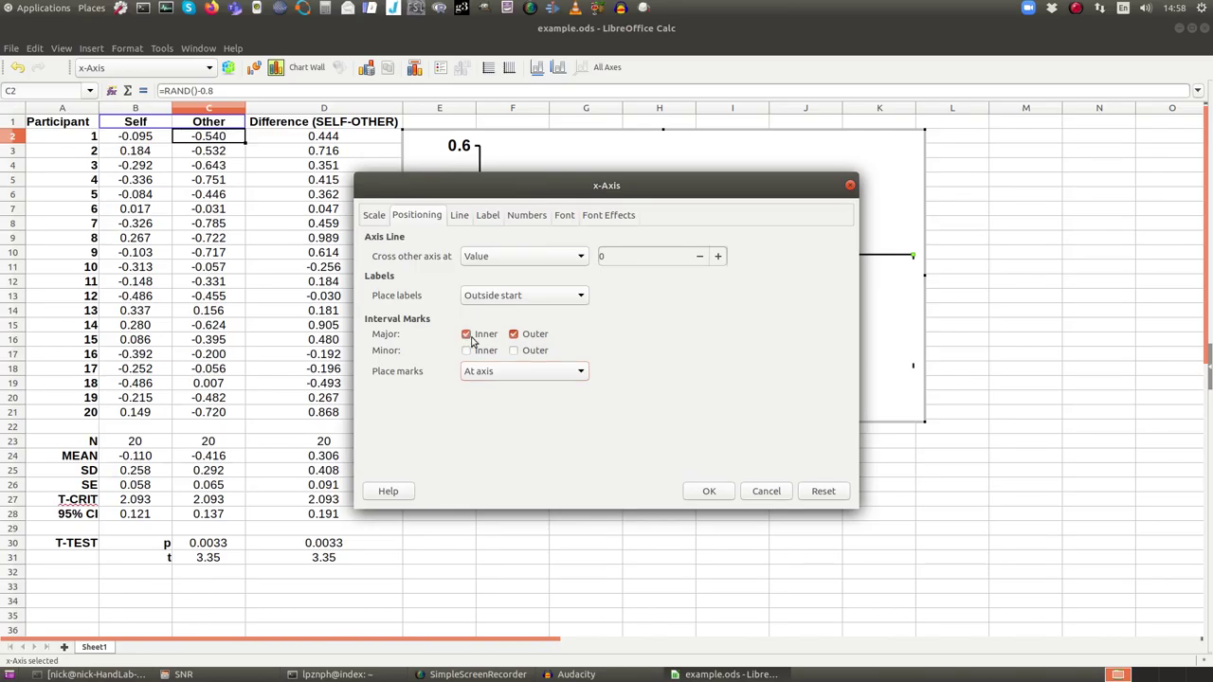
pyautogui.click(709, 491)
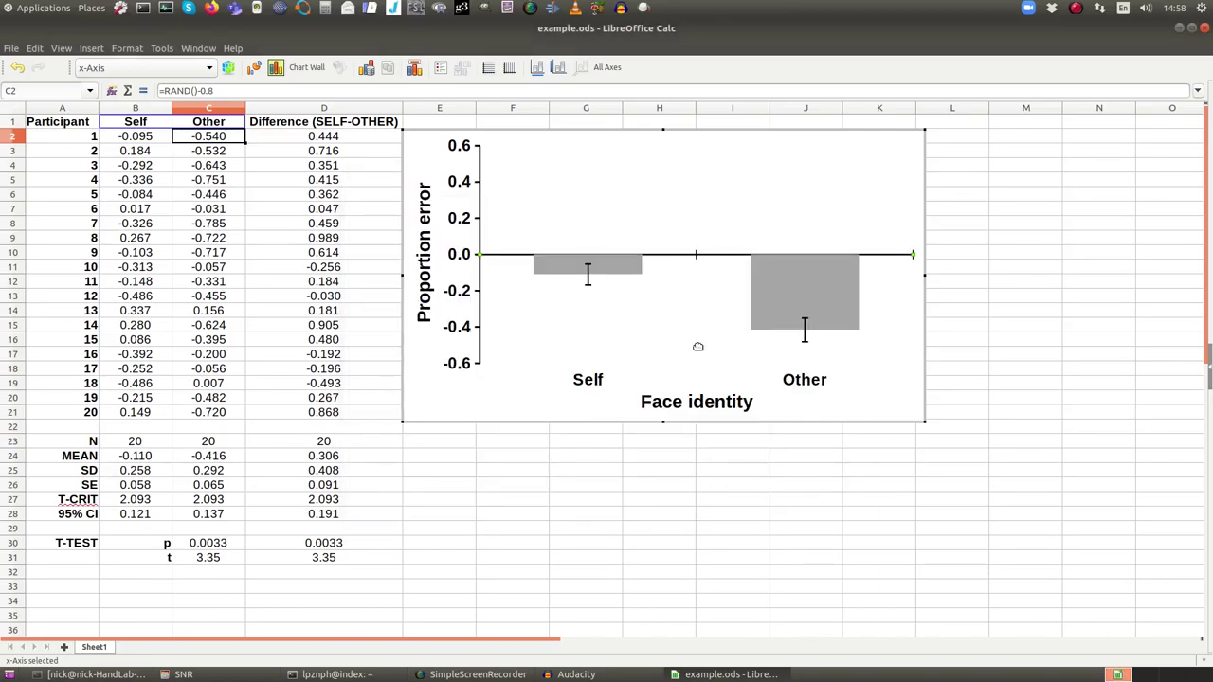
# Exit chart editing, deselect the chart, and select cell E23
pyautogui.click(977, 305)
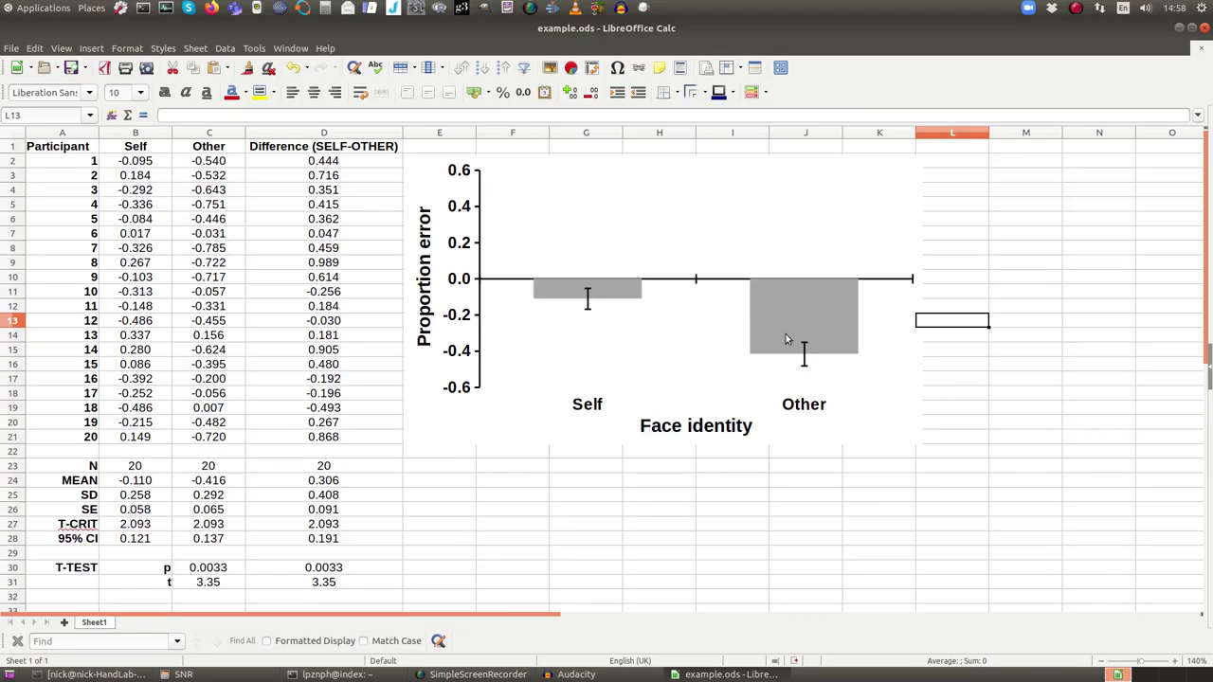
pyautogui.click(863, 388)
pyautogui.click(587, 466)
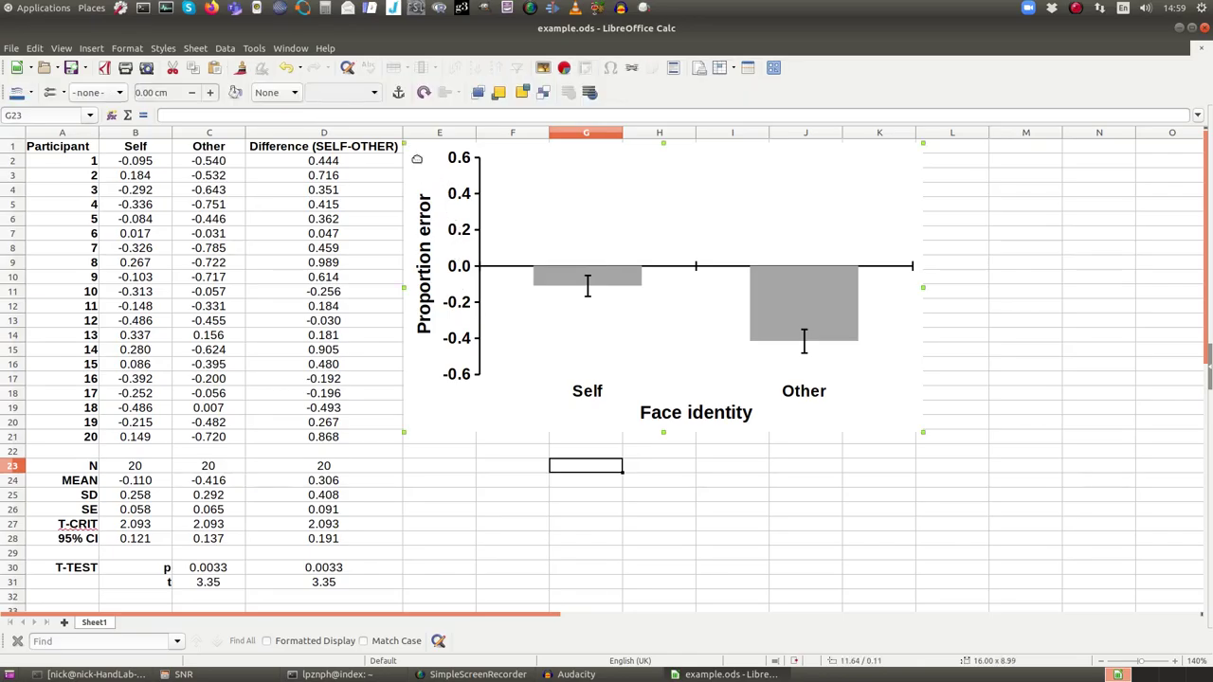
pyautogui.click(435, 471)
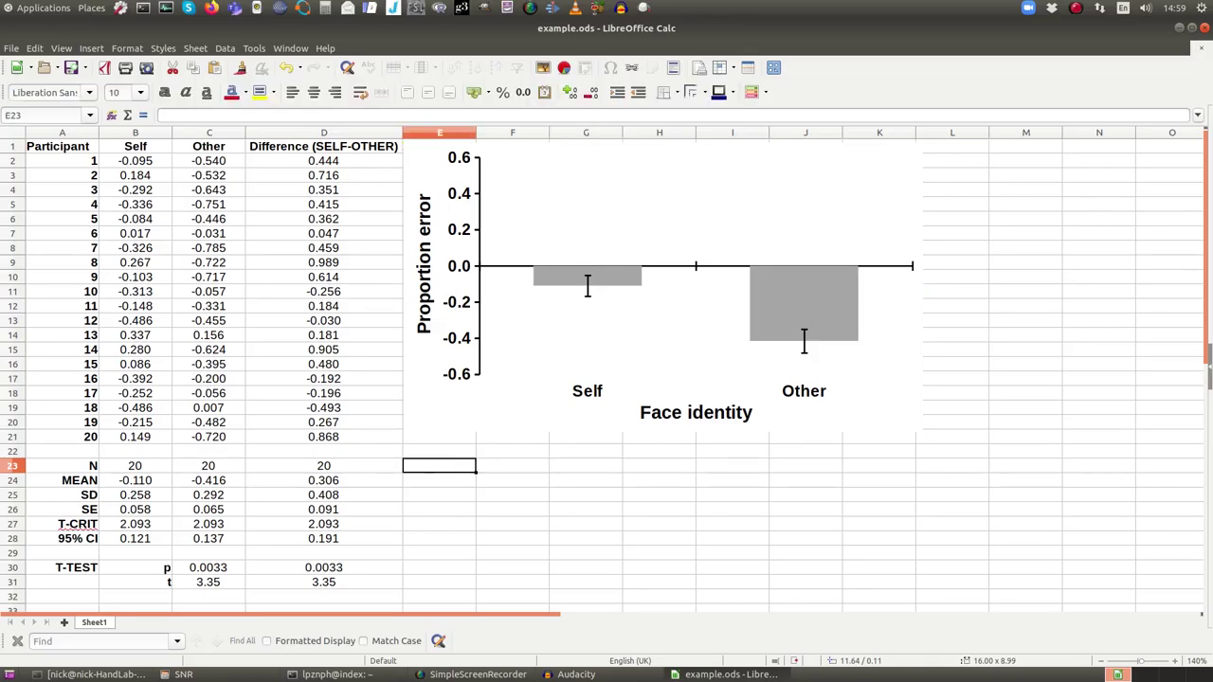
# Paste a copy of the chart at E23 and set its y-values to $D$24
pyautogui.hotkey('ctrl', 'v')
pyautogui.scroll(-4, 692, 487)
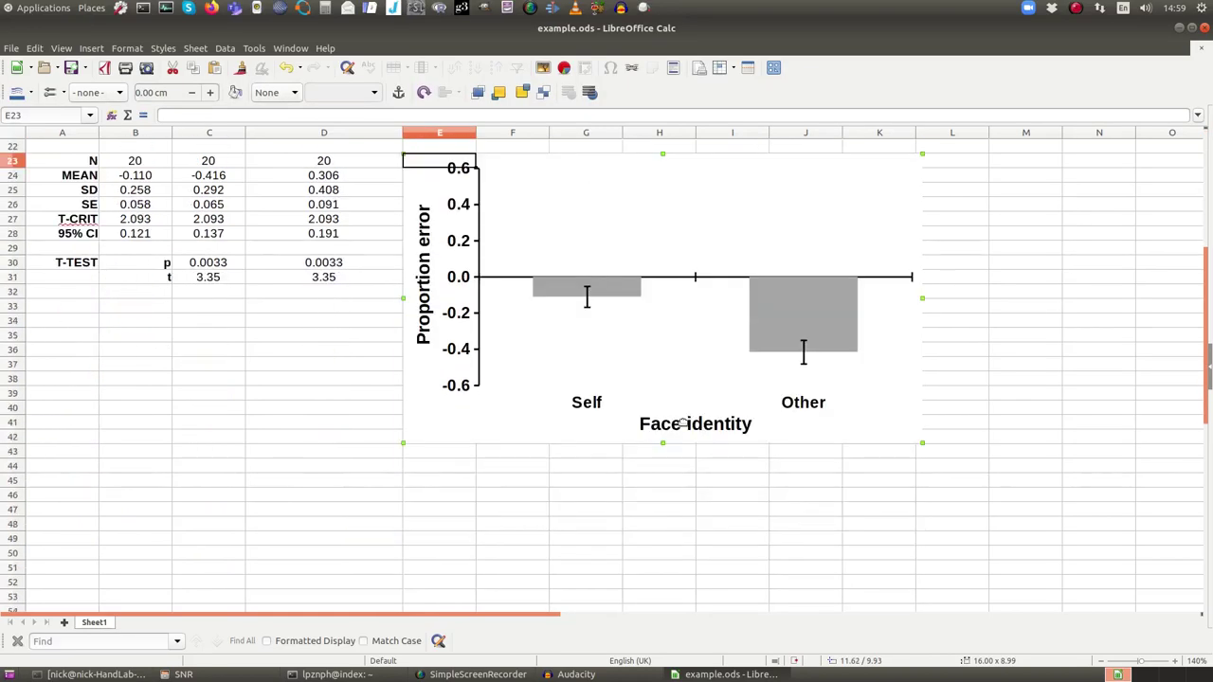
pyautogui.doubleClick(668, 313)
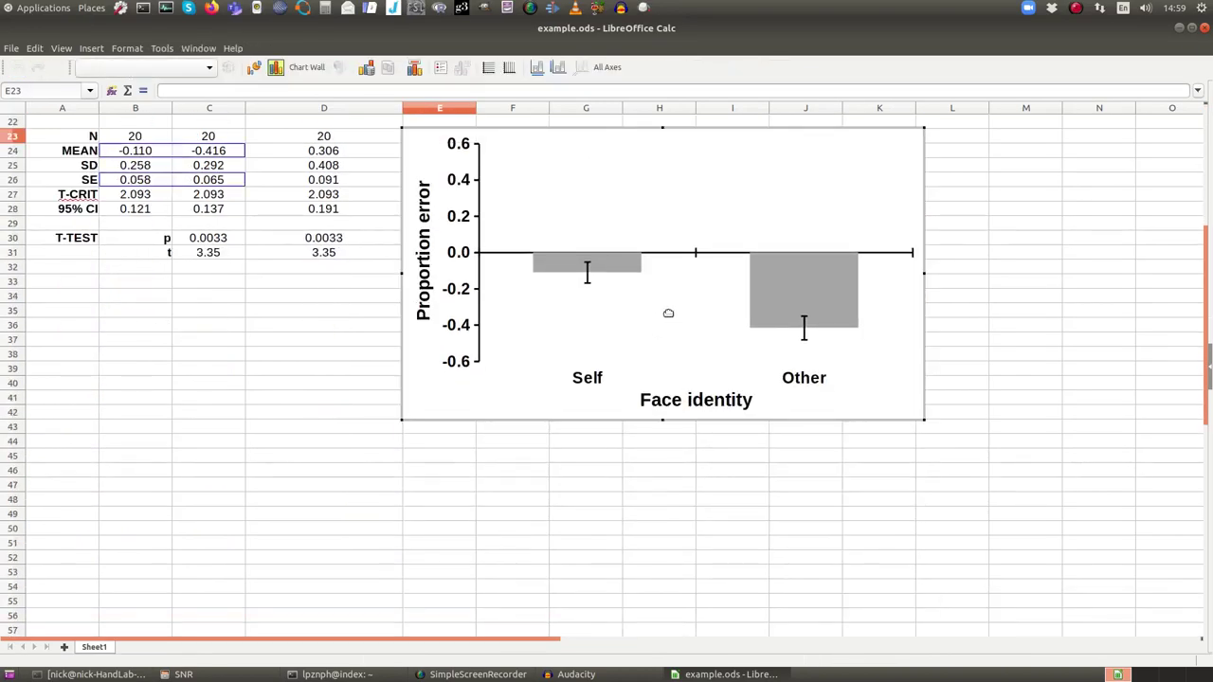
pyautogui.rightClick(663, 293)
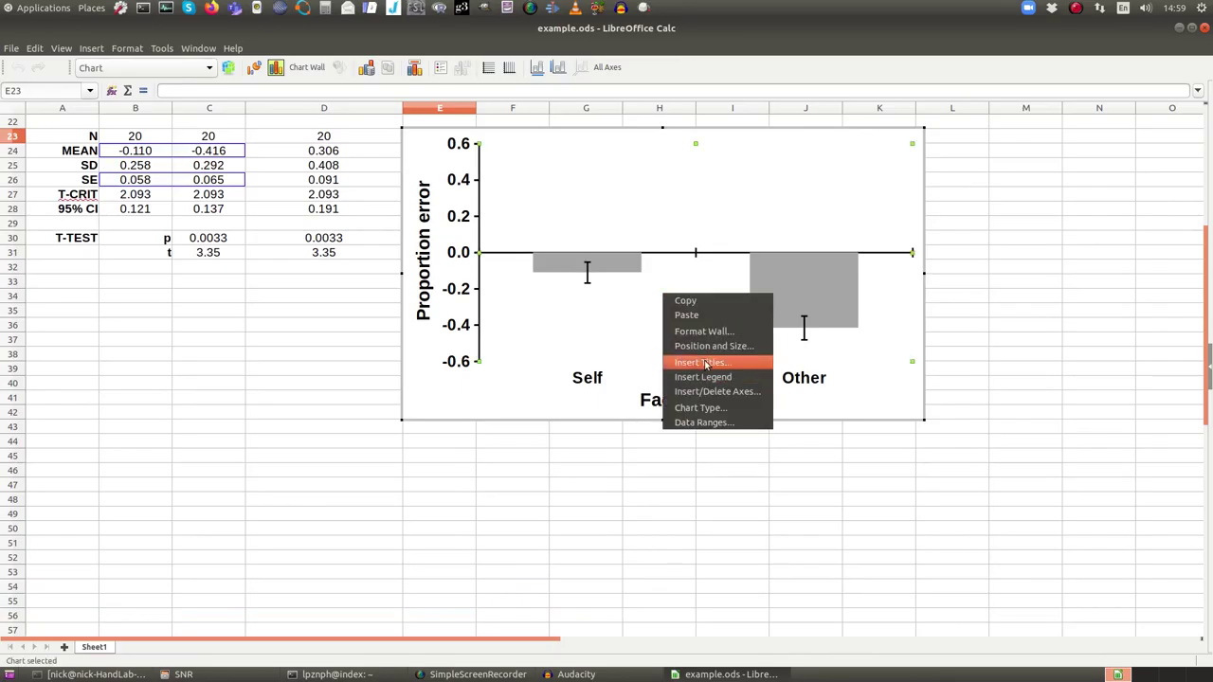
pyautogui.click(704, 423)
pyautogui.click(483, 239)
pyautogui.click(547, 307)
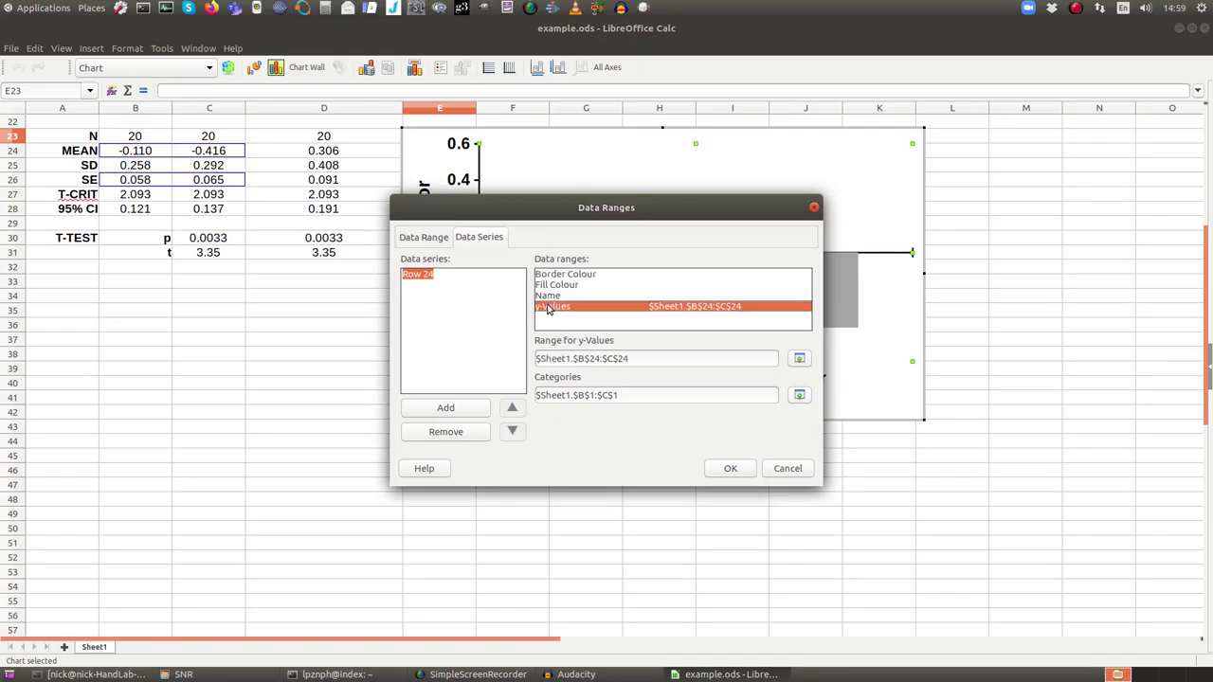
pyautogui.click(799, 359)
pyautogui.scroll(5, 313, 285)
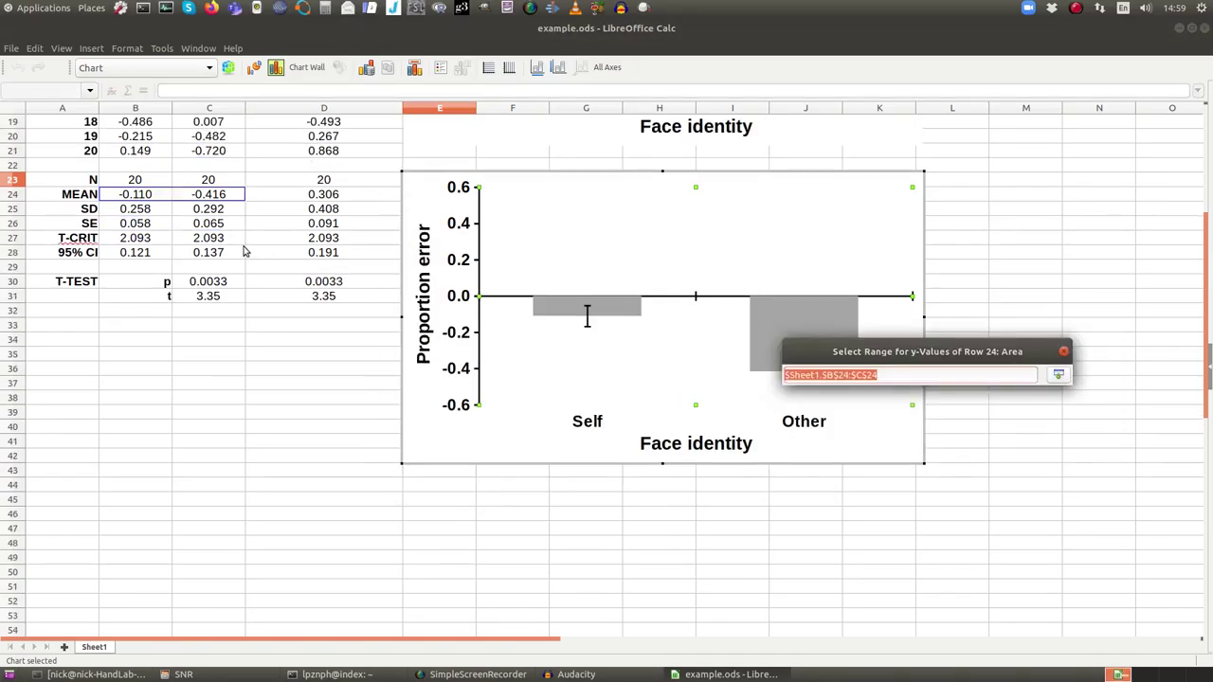
pyautogui.click(323, 371)
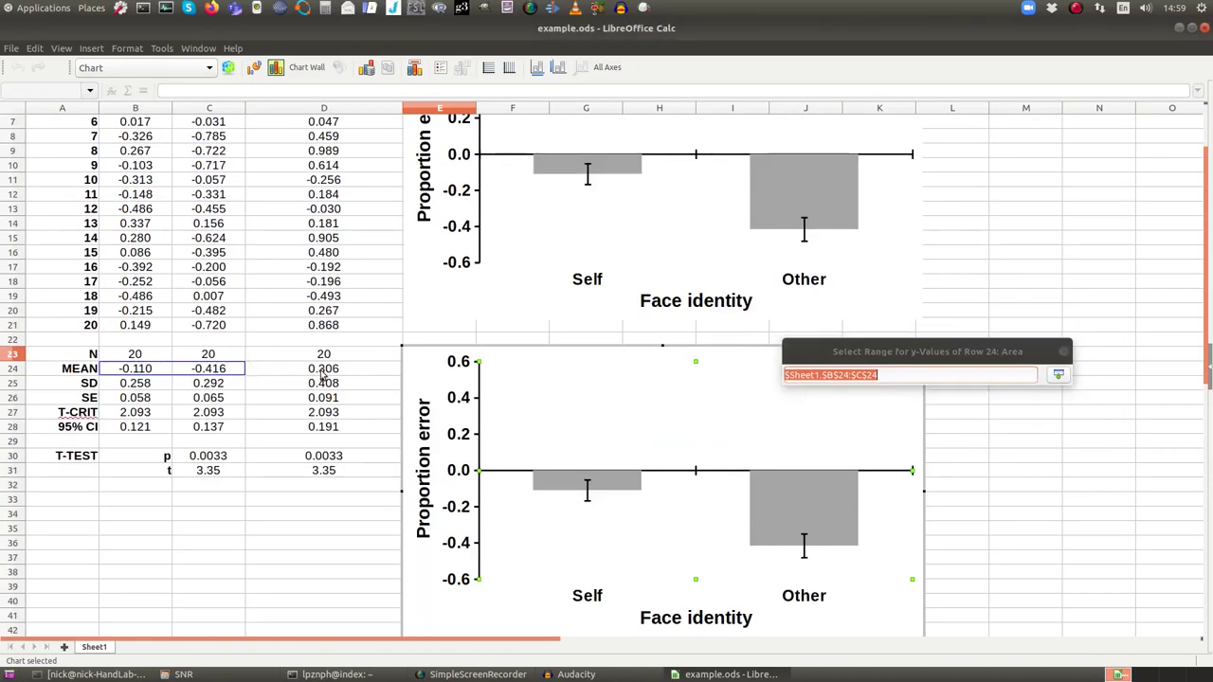
pyautogui.press('Return')
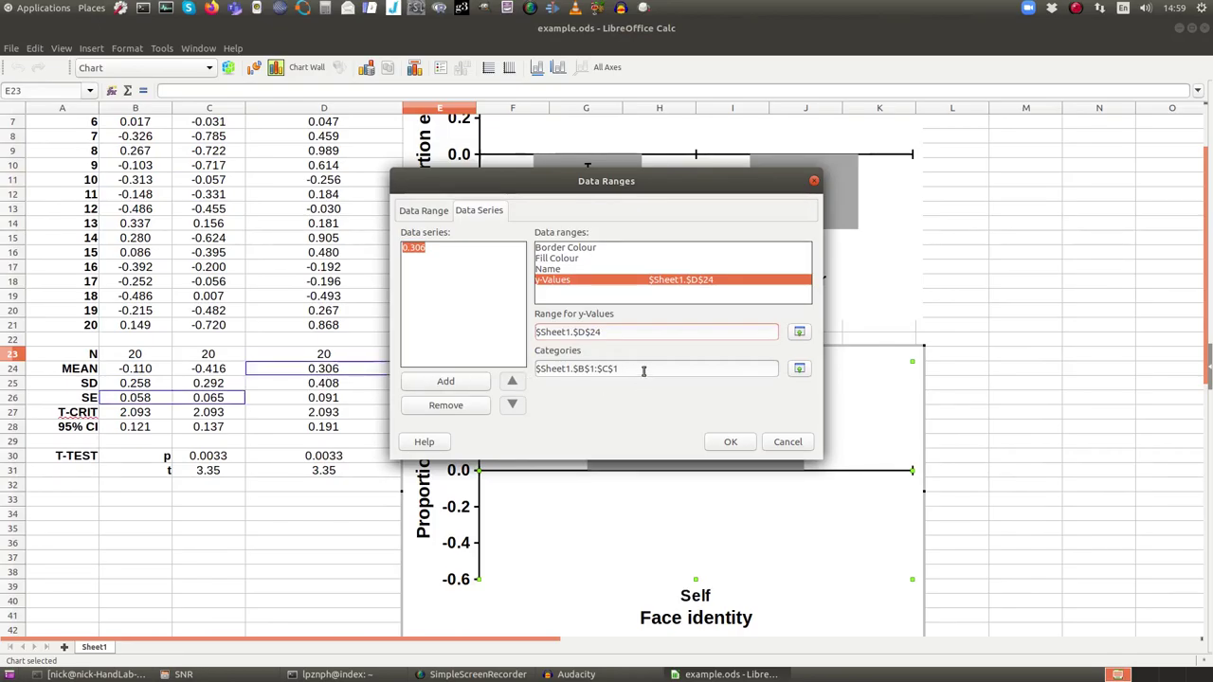
# Set the copied chart's categories to the Difference heading in $D$1 and apply
pyautogui.click(799, 370)
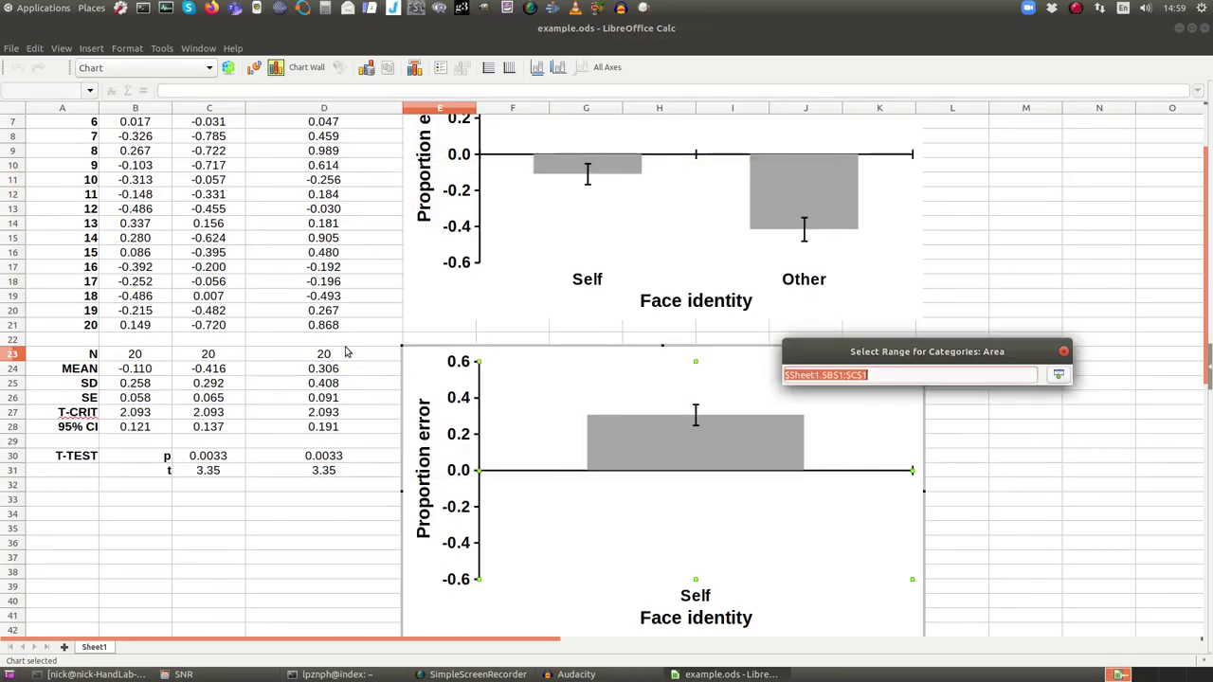
pyautogui.scroll(2, 350, 351)
pyautogui.click(330, 125)
pyautogui.press('Return')
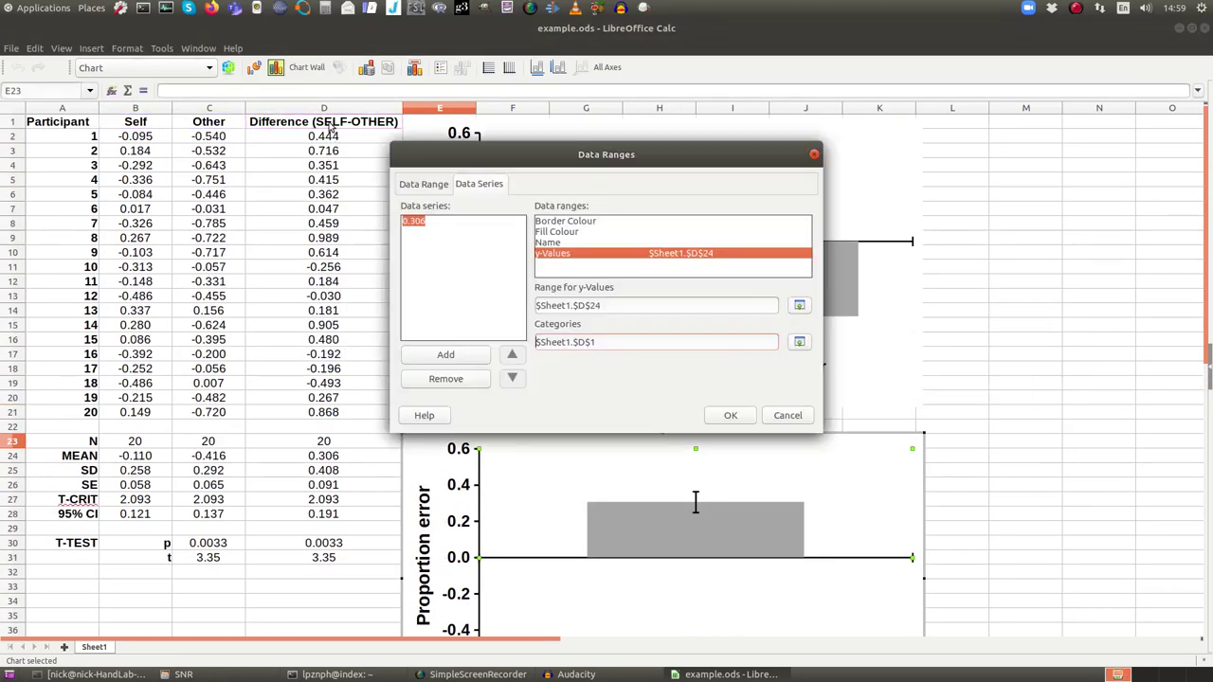
pyautogui.click(731, 415)
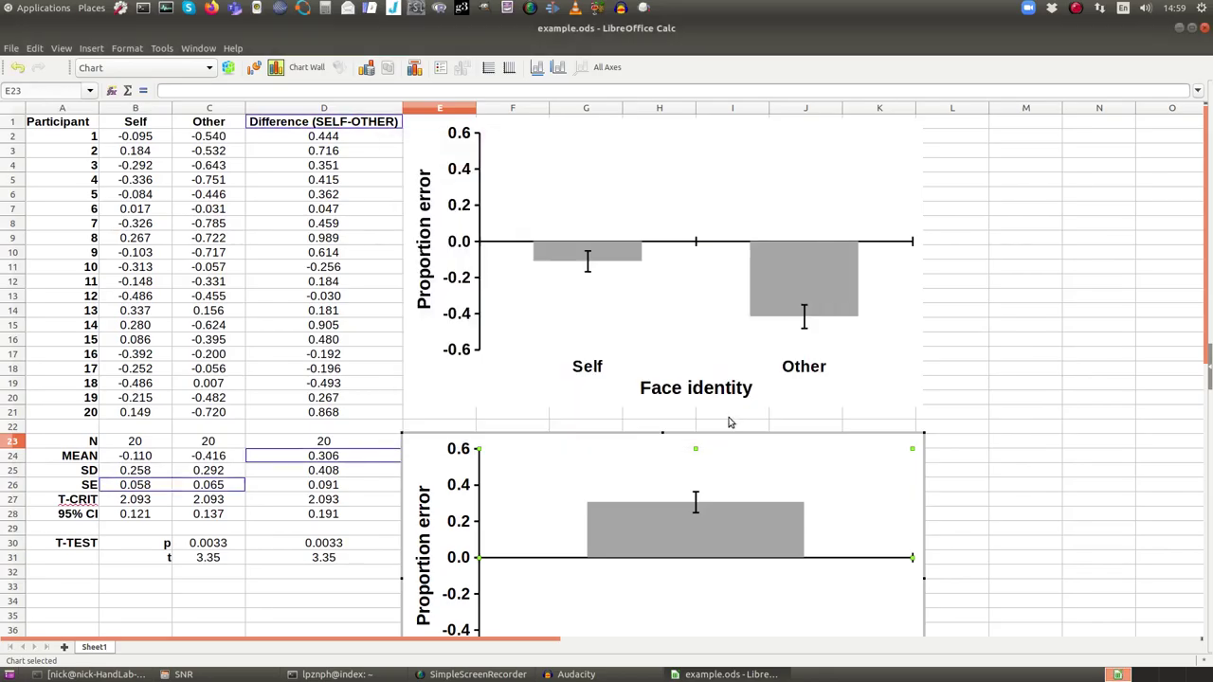
pyautogui.scroll(-1, 732, 424)
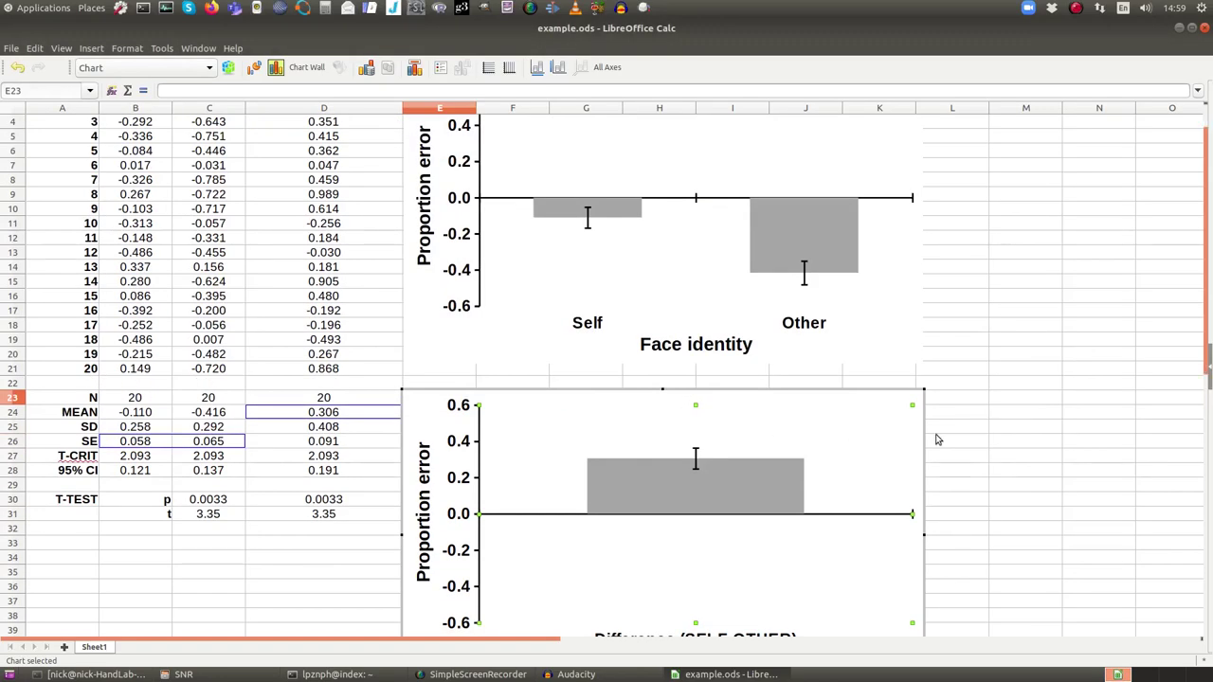
# Give the Difference chart a 0 to 0.5 vertical axis in 0.1 steps, then exit editing
pyautogui.click(948, 470)
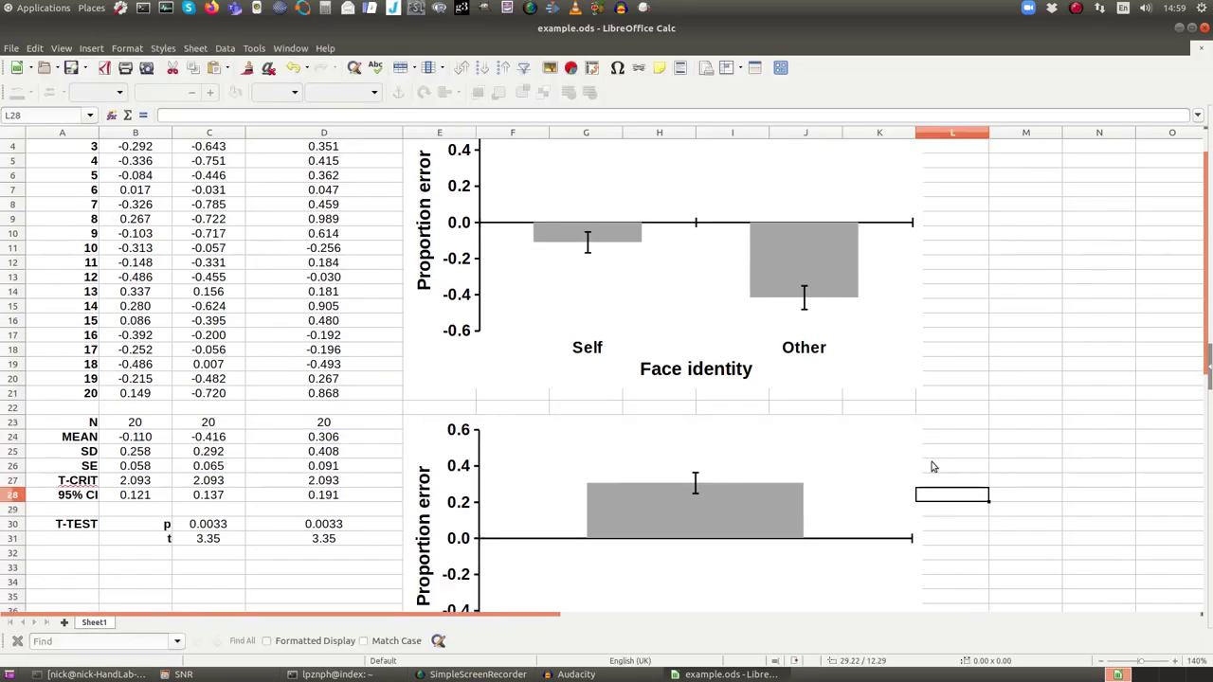
pyautogui.scroll(-8, 901, 469)
pyautogui.scroll(6, 664, 427)
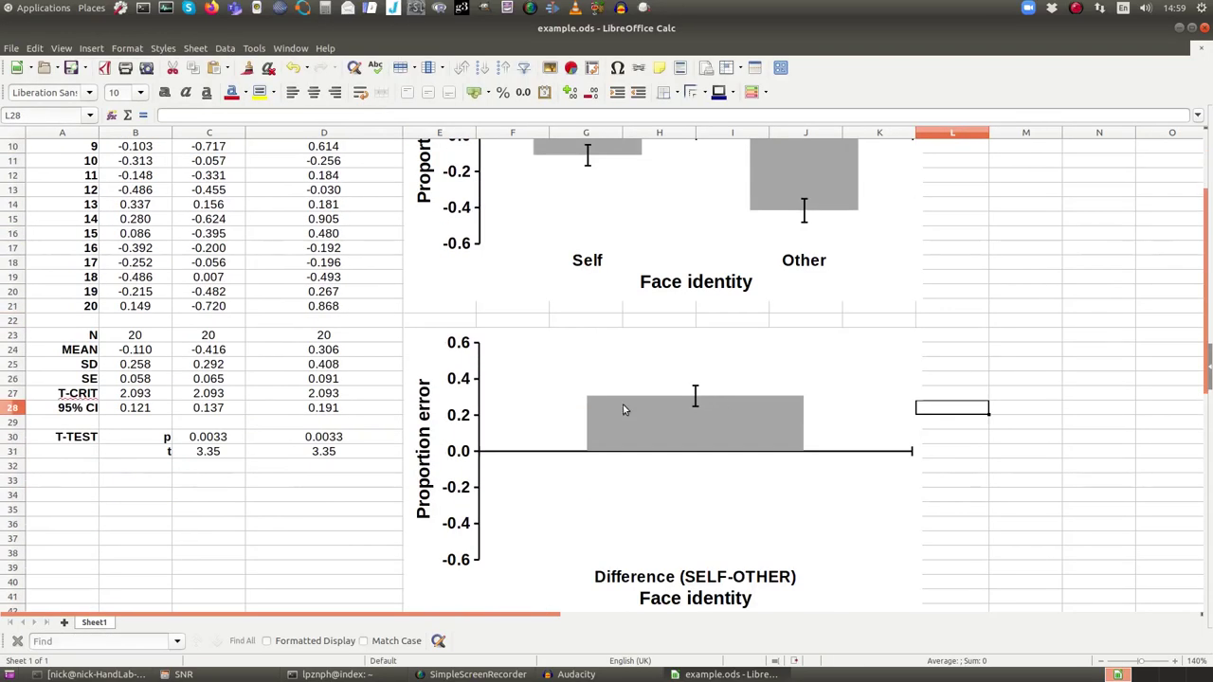
pyautogui.doubleClick(462, 417)
pyautogui.doubleClick(465, 394)
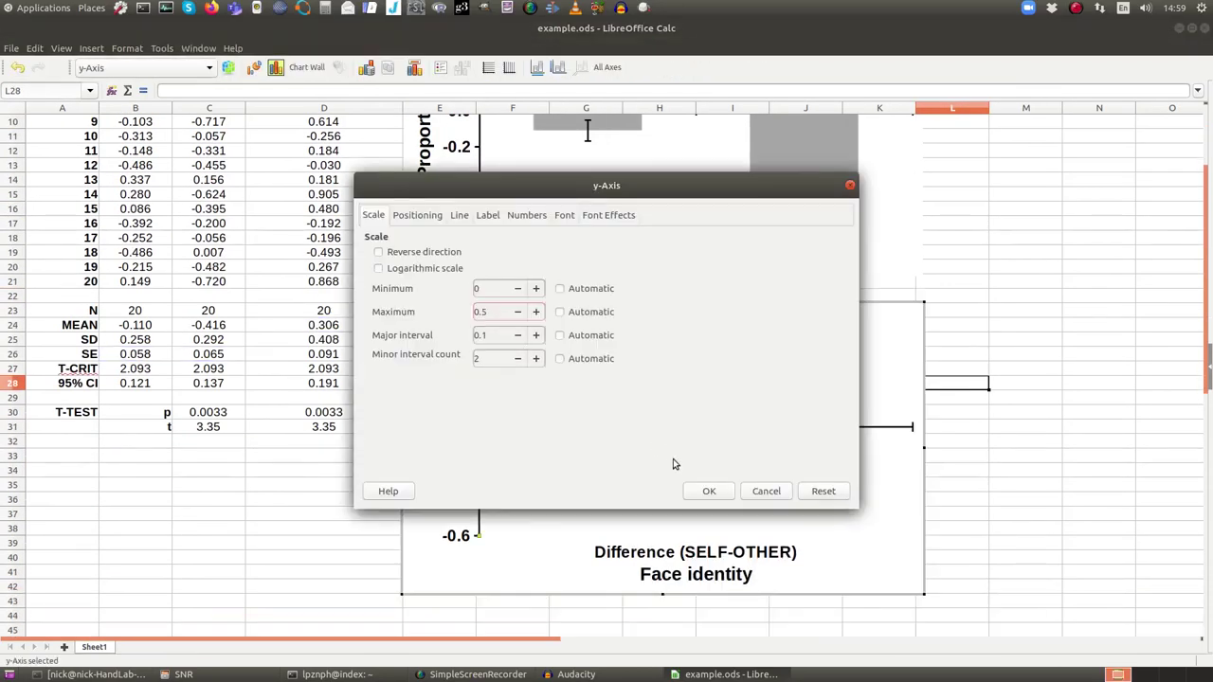
pyautogui.click(709, 491)
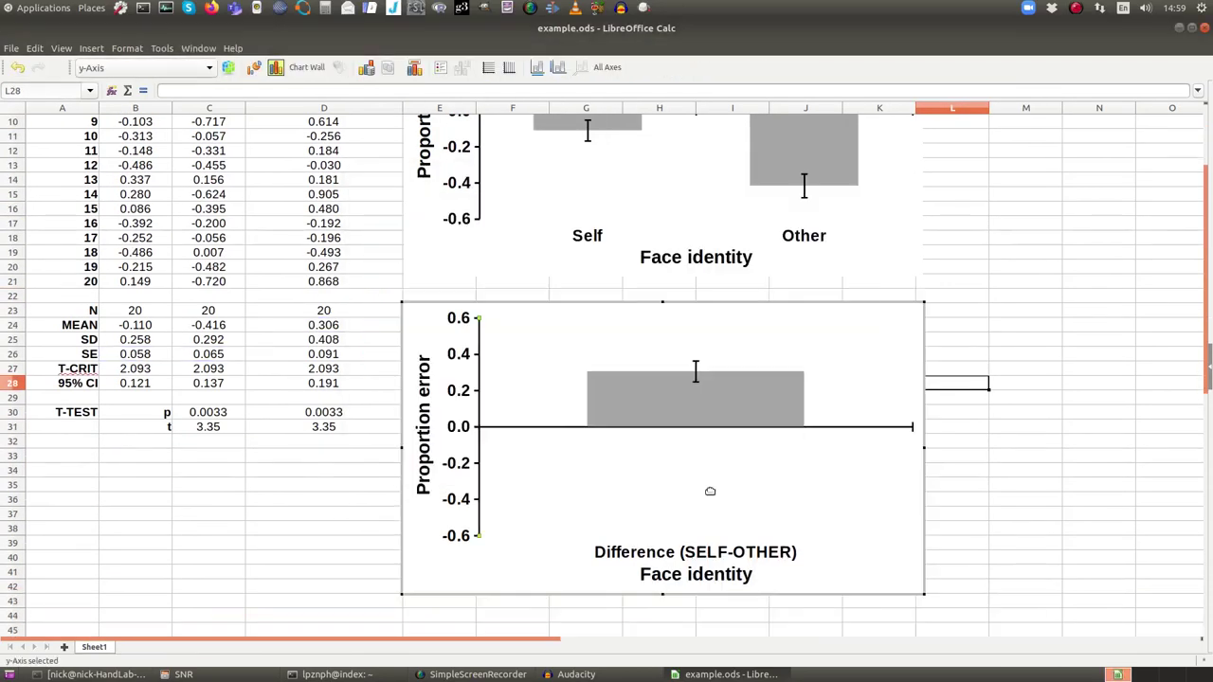
pyautogui.click(994, 489)
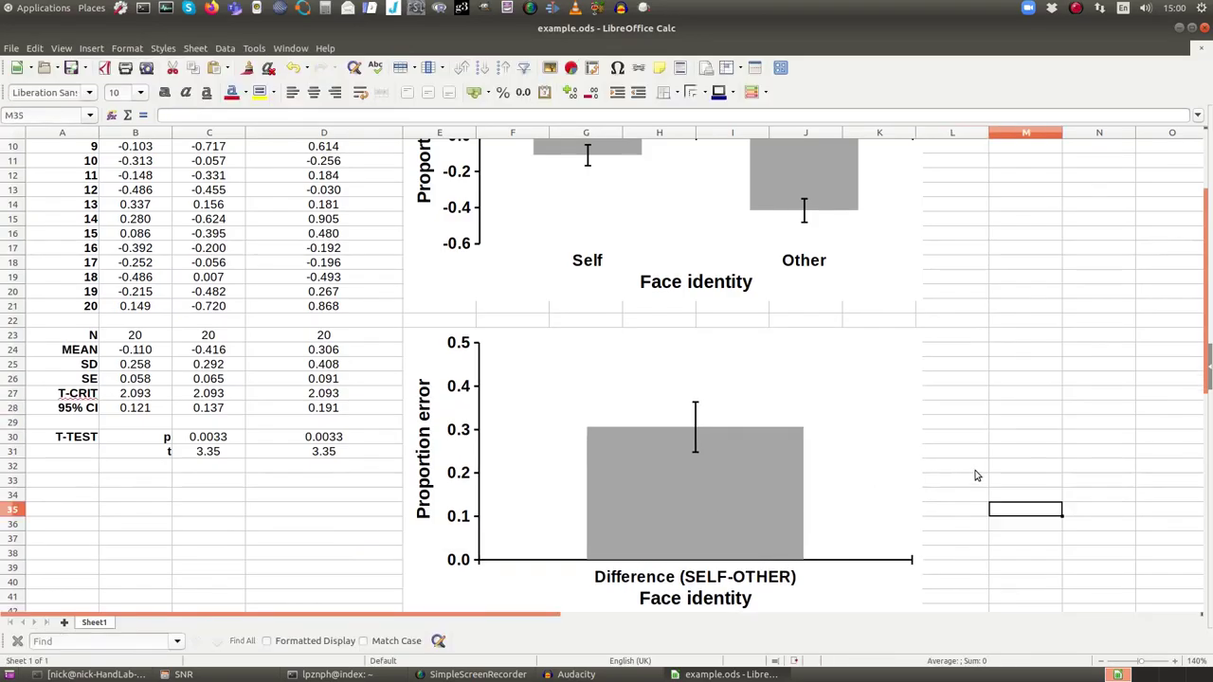
pyautogui.scroll(3, 938, 429)
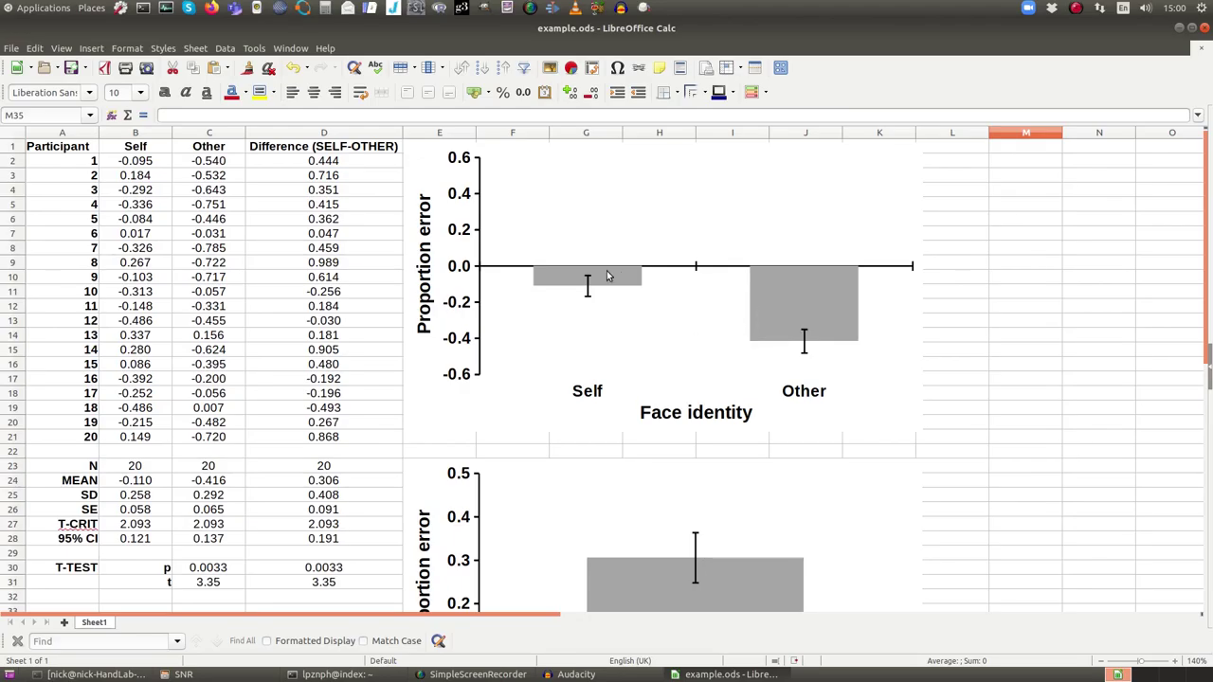
pyautogui.scroll(-6, 817, 336)
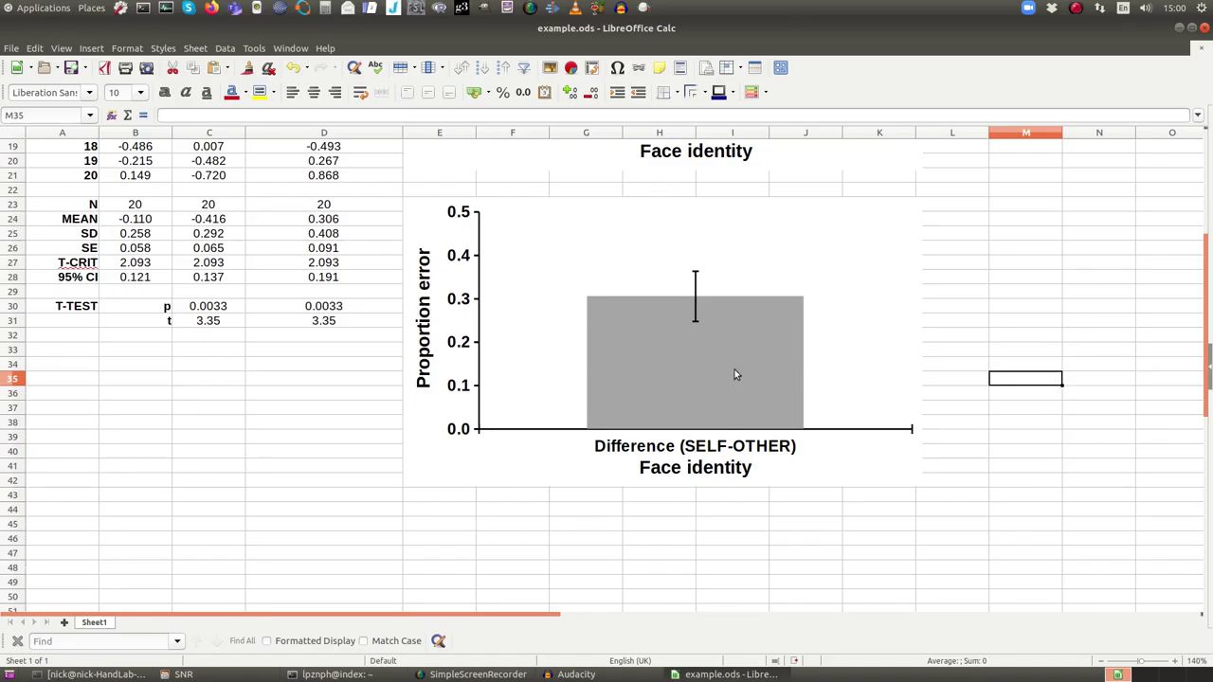
pyautogui.scroll(-2, 720, 403)
pyautogui.scroll(8, 709, 433)
pyautogui.scroll(-6, 709, 430)
# Select the Difference chart and delete it
pyautogui.click(413, 217)
pyautogui.press('Delete')
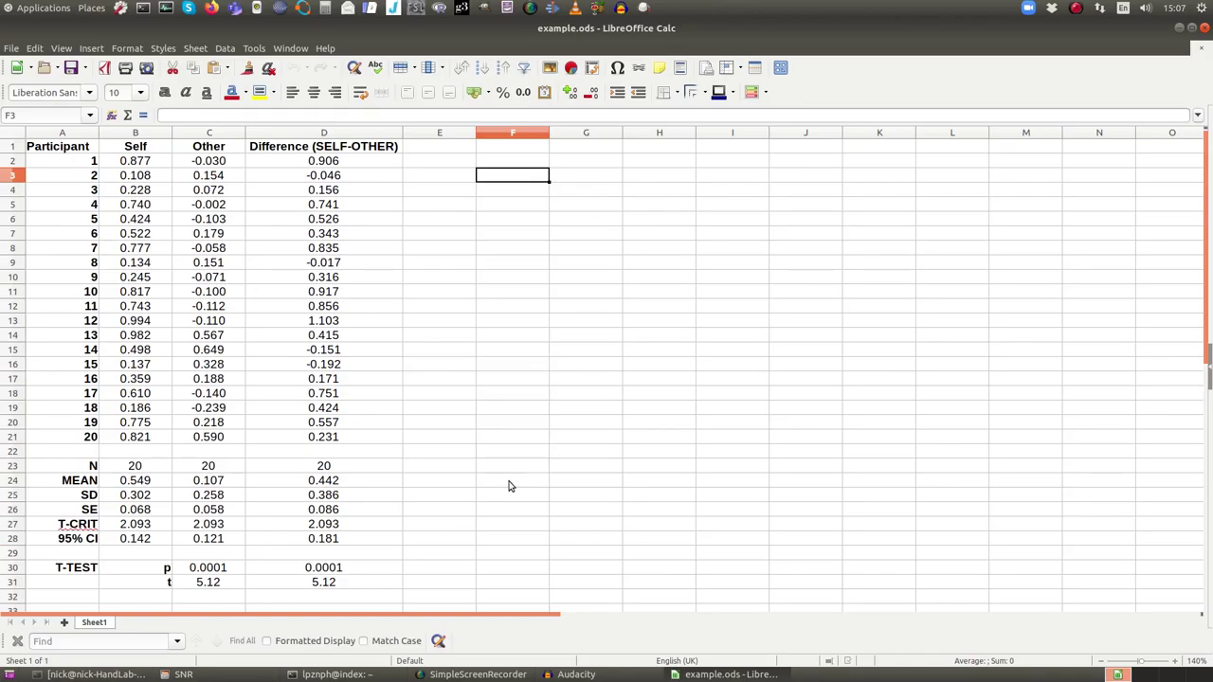
pyautogui.hotkey('alt', 'Tab')
# Insert a new XY scatter chart with points and lines
pyautogui.click(91, 48)
pyautogui.click(103, 94)
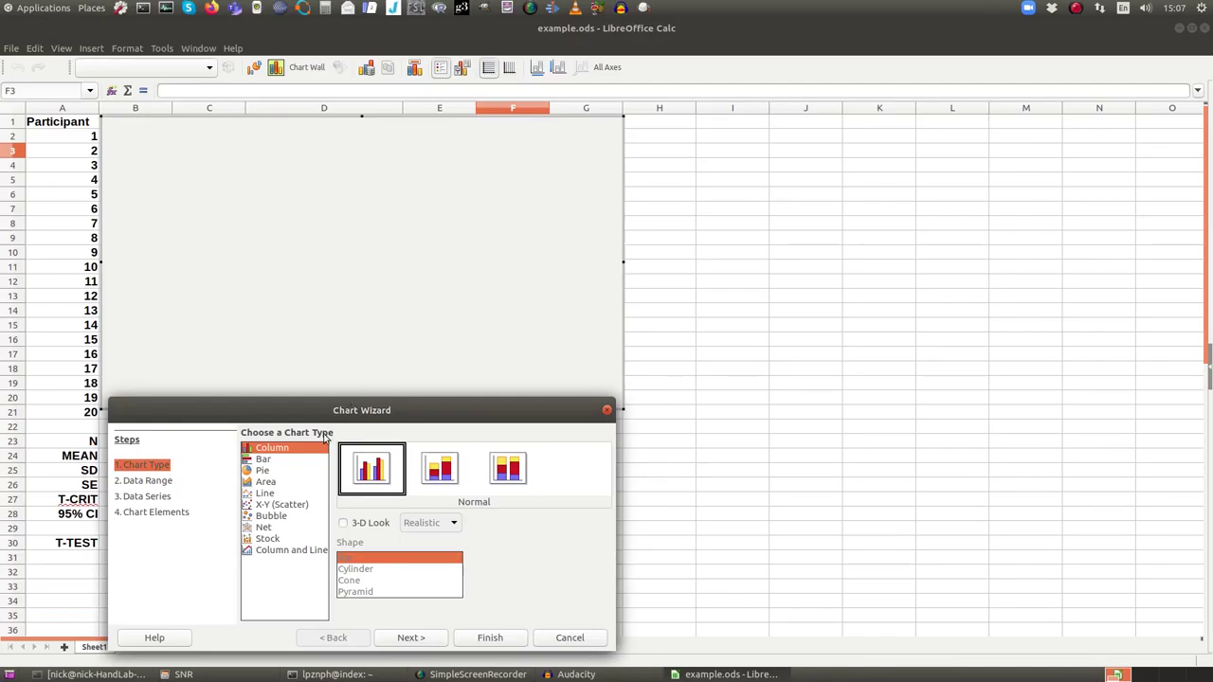
pyautogui.click(281, 505)
pyautogui.moveTo(310, 410); pyautogui.dragTo(640, 316)
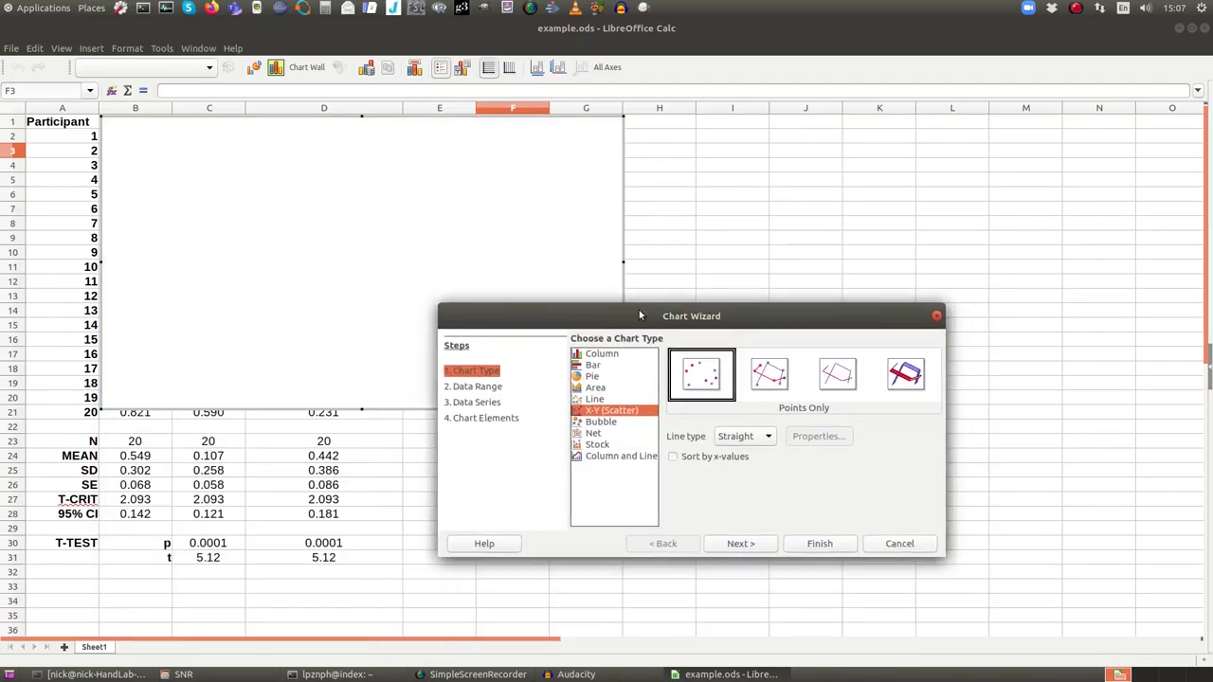
pyautogui.click(769, 377)
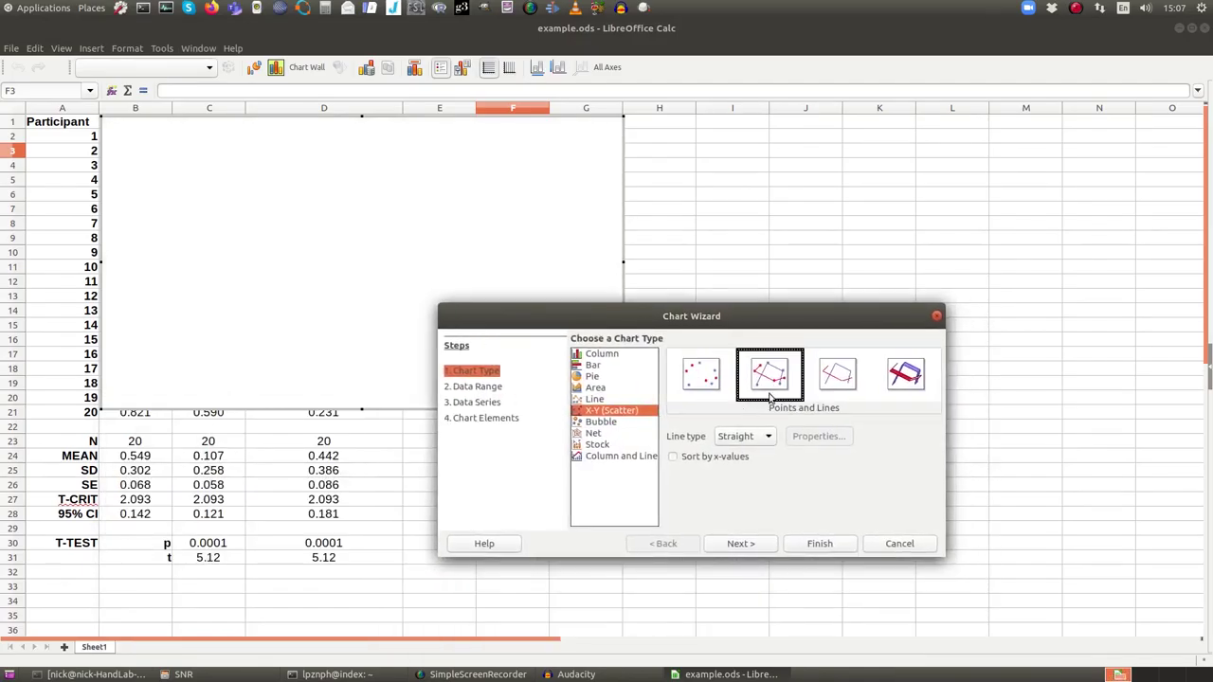
pyautogui.press('Return')
pyautogui.moveTo(524, 171); pyautogui.dragTo(497, 146)
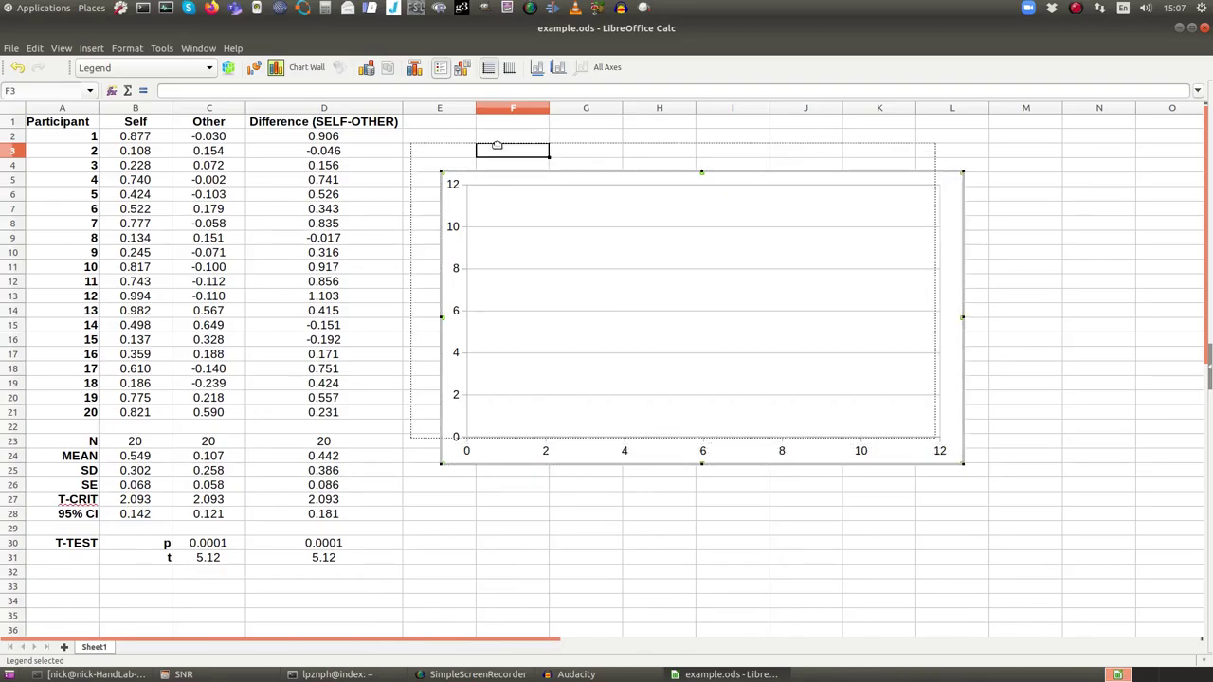
# Add a data series to the chart named from cell A2
pyautogui.rightClick(593, 275)
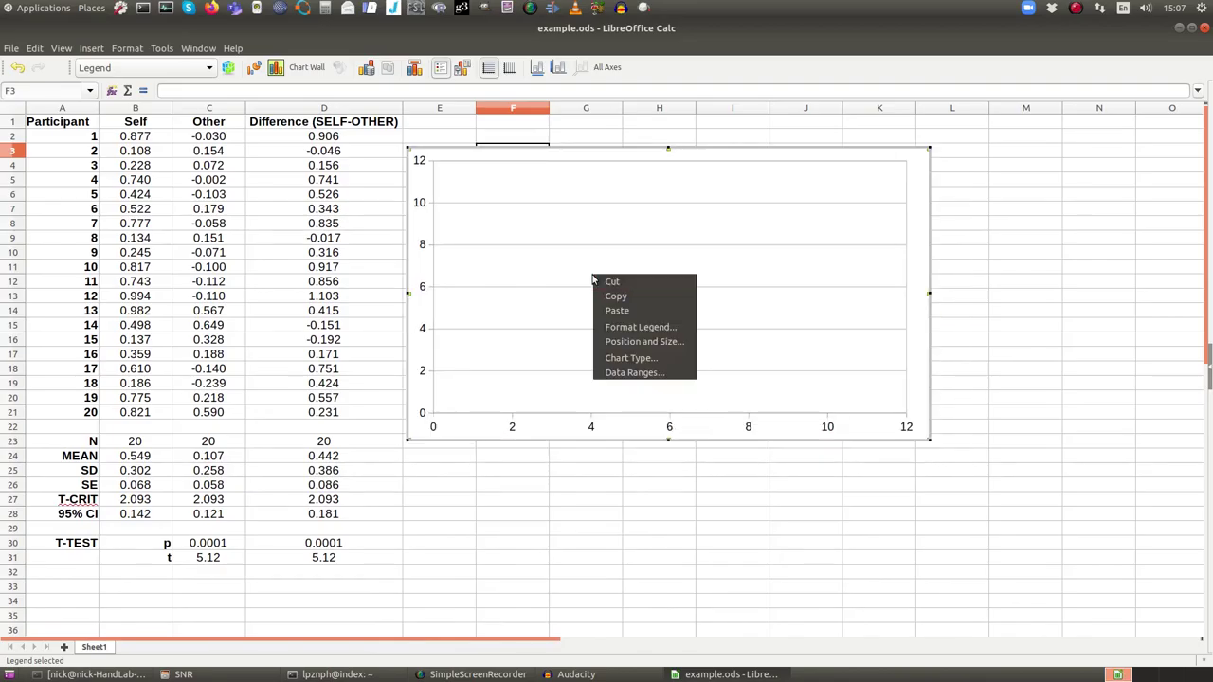
pyautogui.click(616, 373)
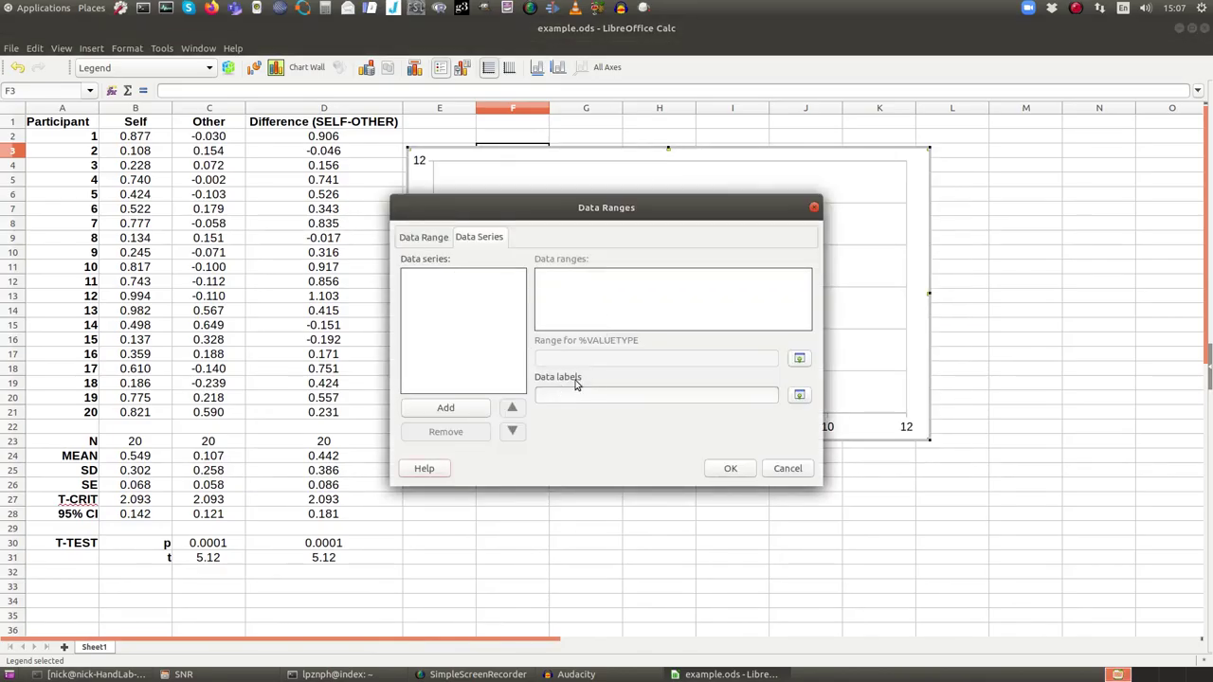
pyautogui.click(461, 409)
pyautogui.click(799, 361)
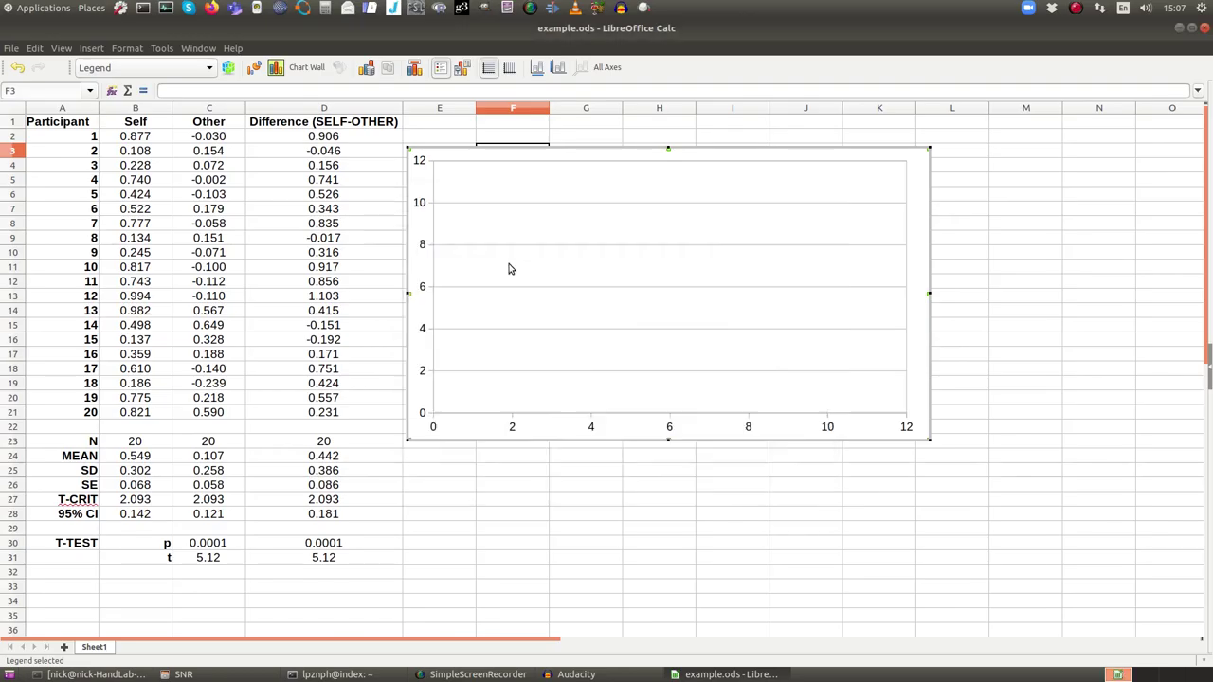
pyautogui.click(94, 142)
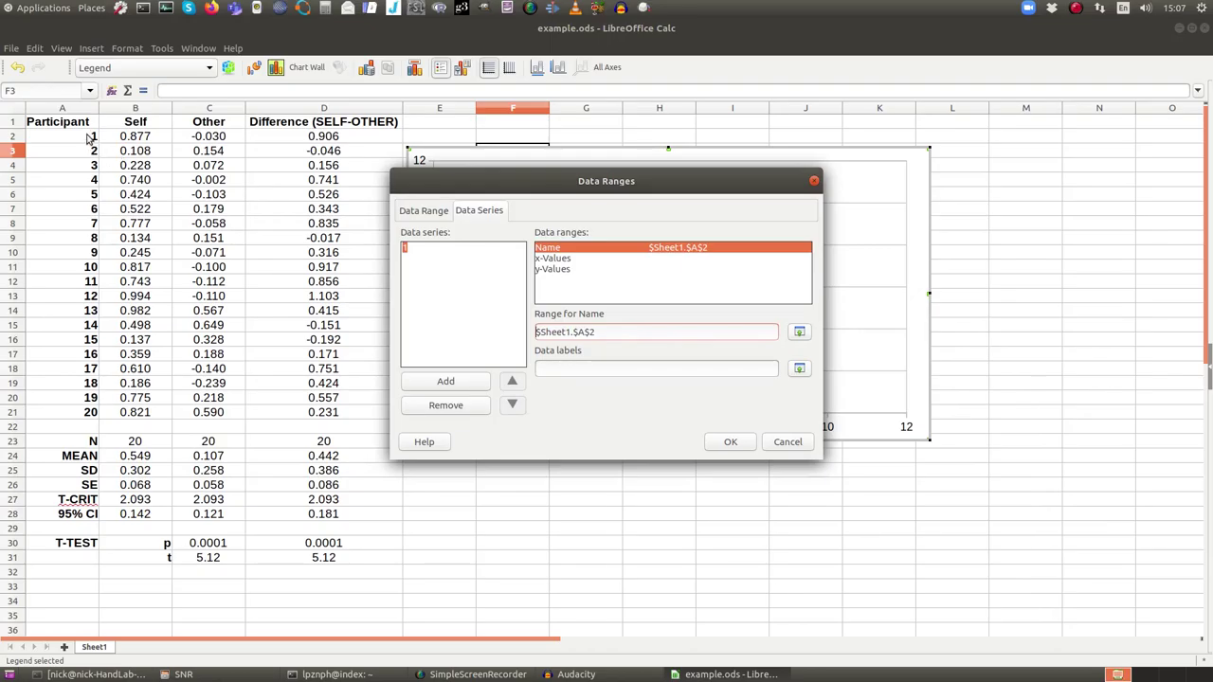
# Set the series x-values to F1:G1 and y-values to B2:C2, and confirm
pyautogui.click(553, 260)
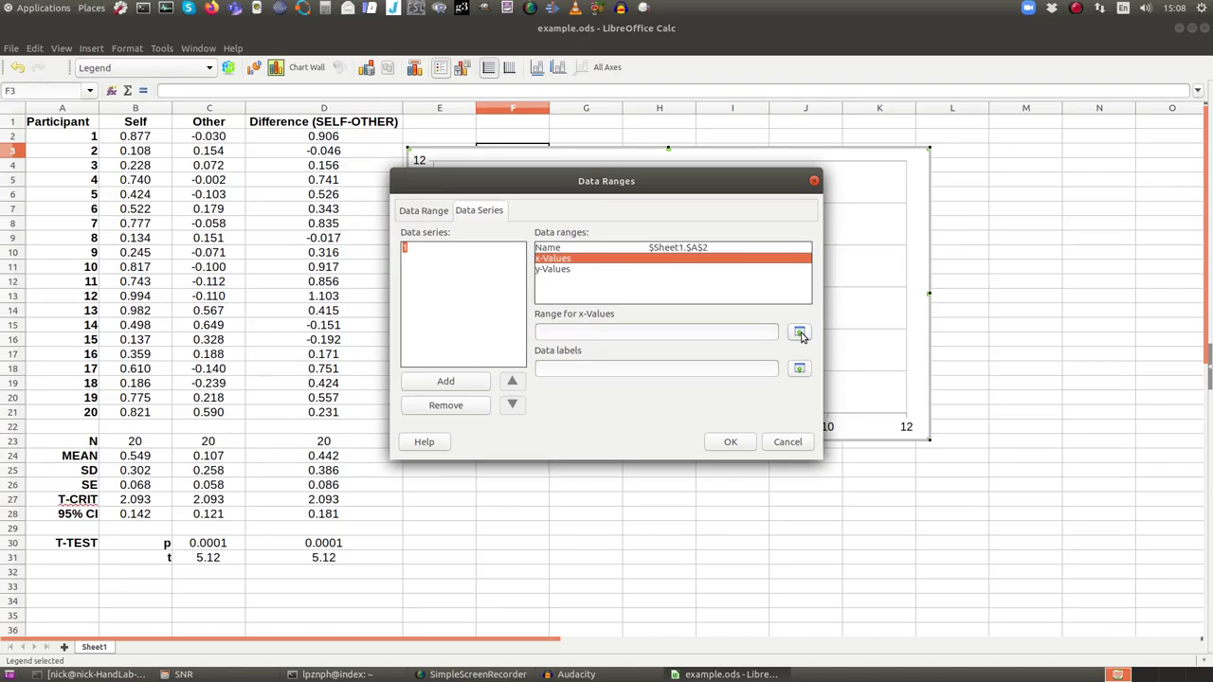
pyautogui.click(800, 333)
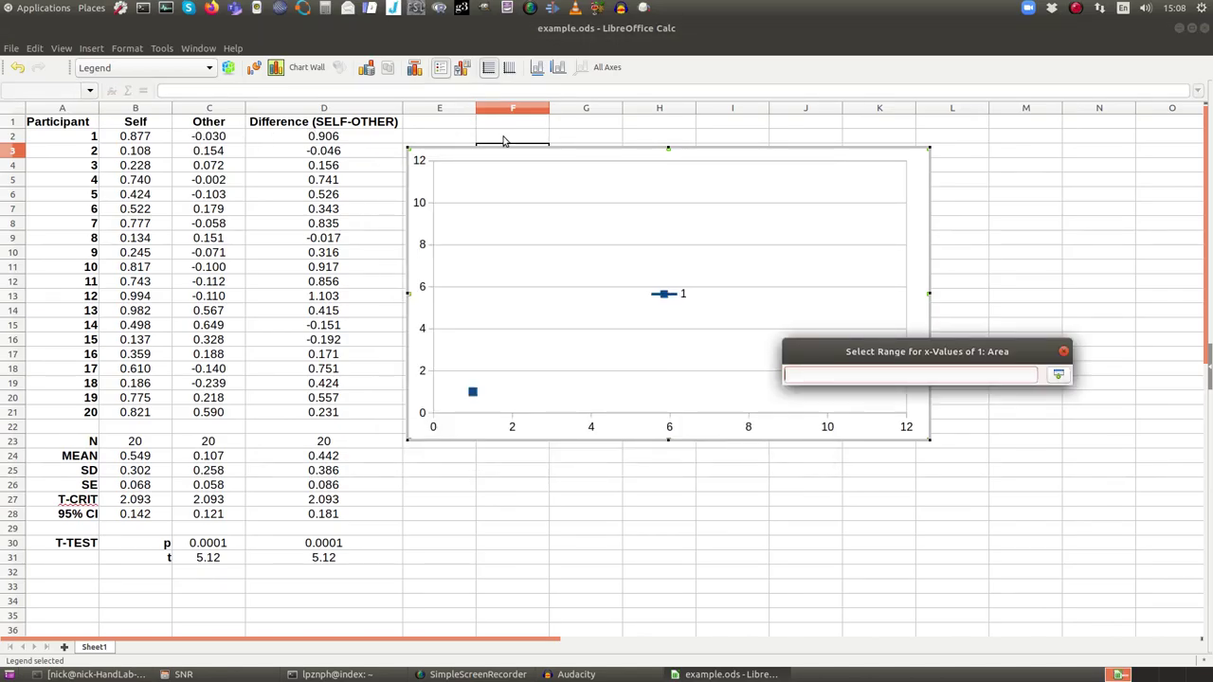
pyautogui.moveTo(510, 124); pyautogui.dragTo(566, 127)
pyautogui.click(560, 243)
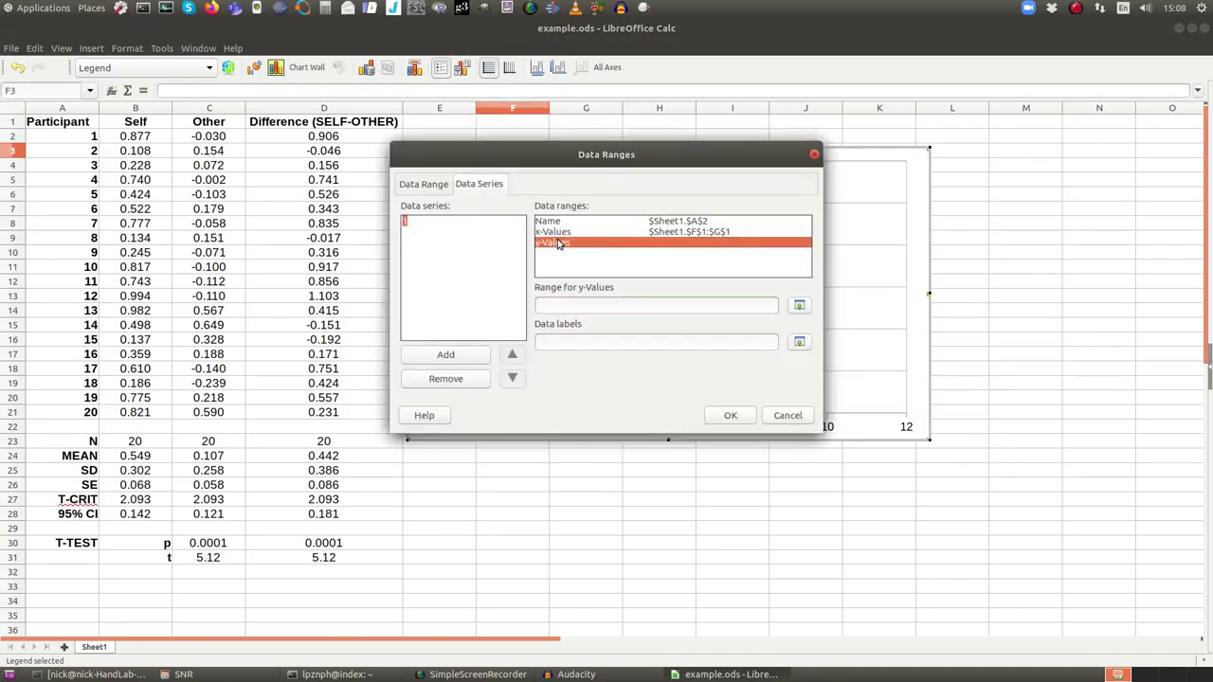
pyautogui.click(799, 304)
pyautogui.moveTo(142, 140); pyautogui.dragTo(198, 141)
pyautogui.click(732, 388)
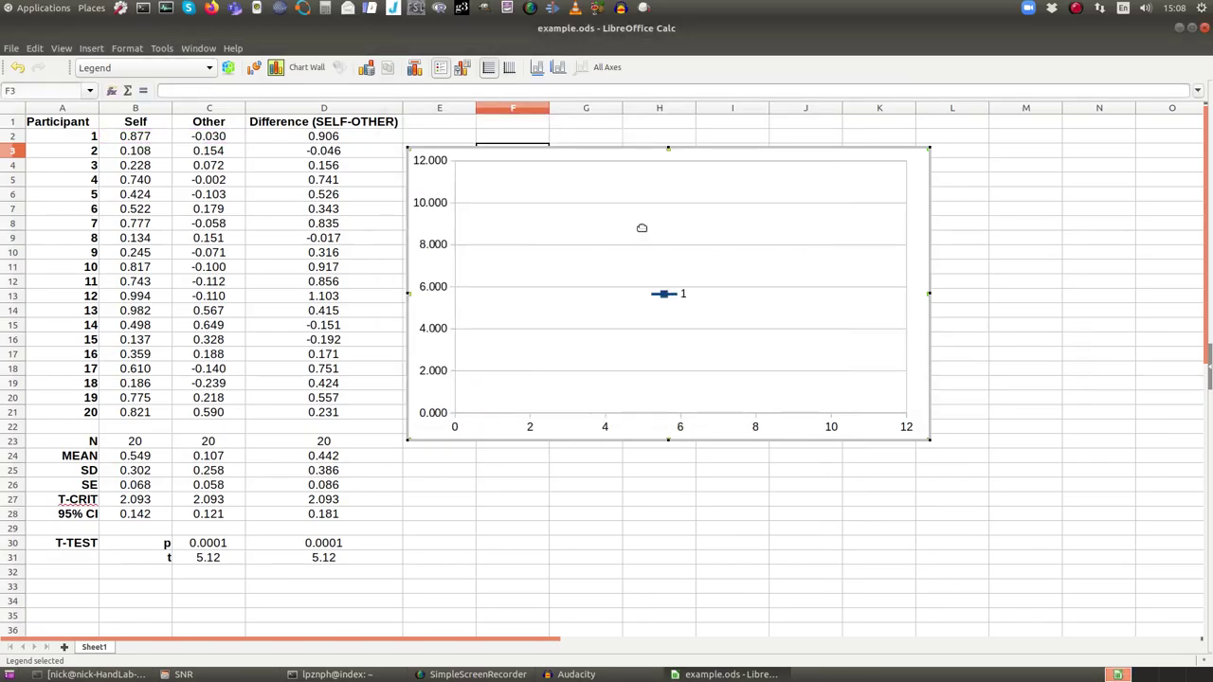
# Enter 1 in F1 and 2 in G1 as x positions
pyautogui.click(491, 126)
pyautogui.write('1')
pyautogui.press('Right')
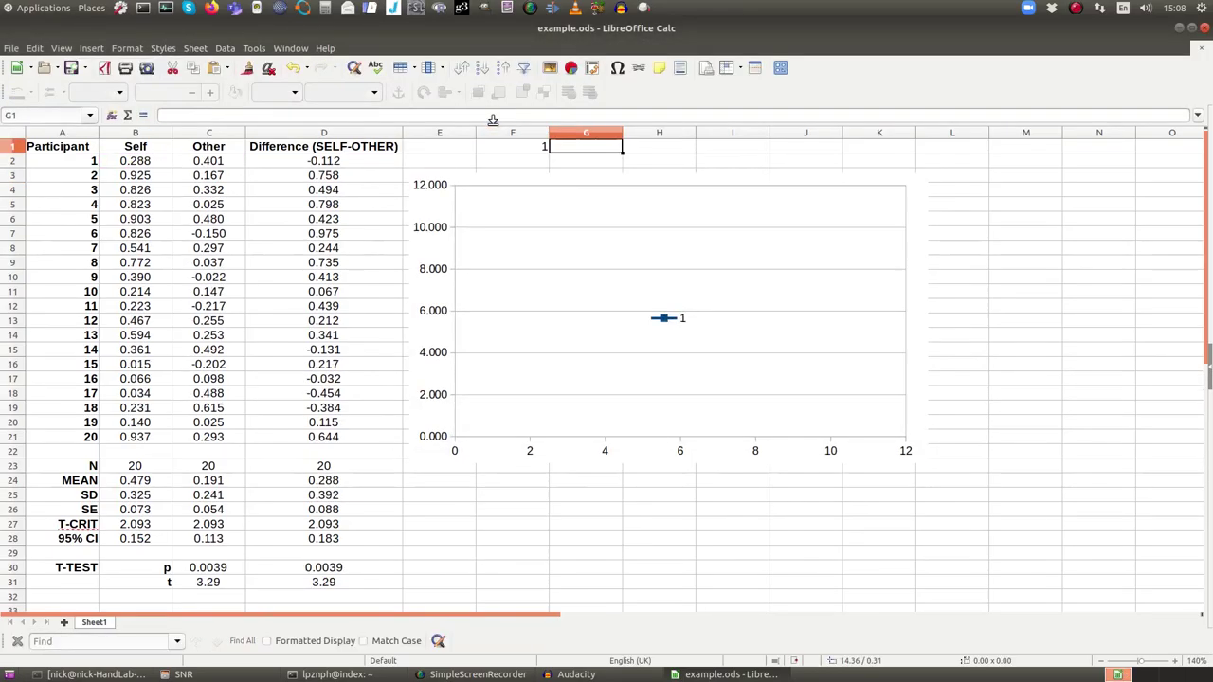
pyautogui.write('2')
pyautogui.press('Return')
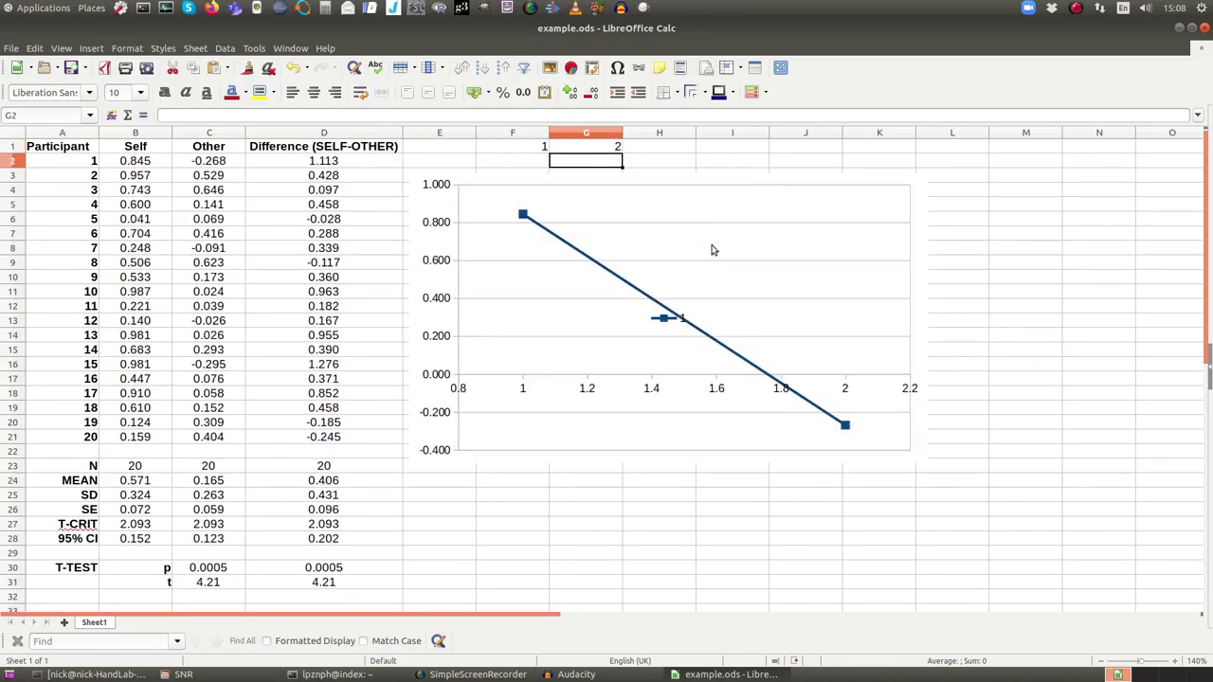
# Remove the legend and horizontal gridlines from the chart
pyautogui.doubleClick(671, 318)
pyautogui.press('Escape')
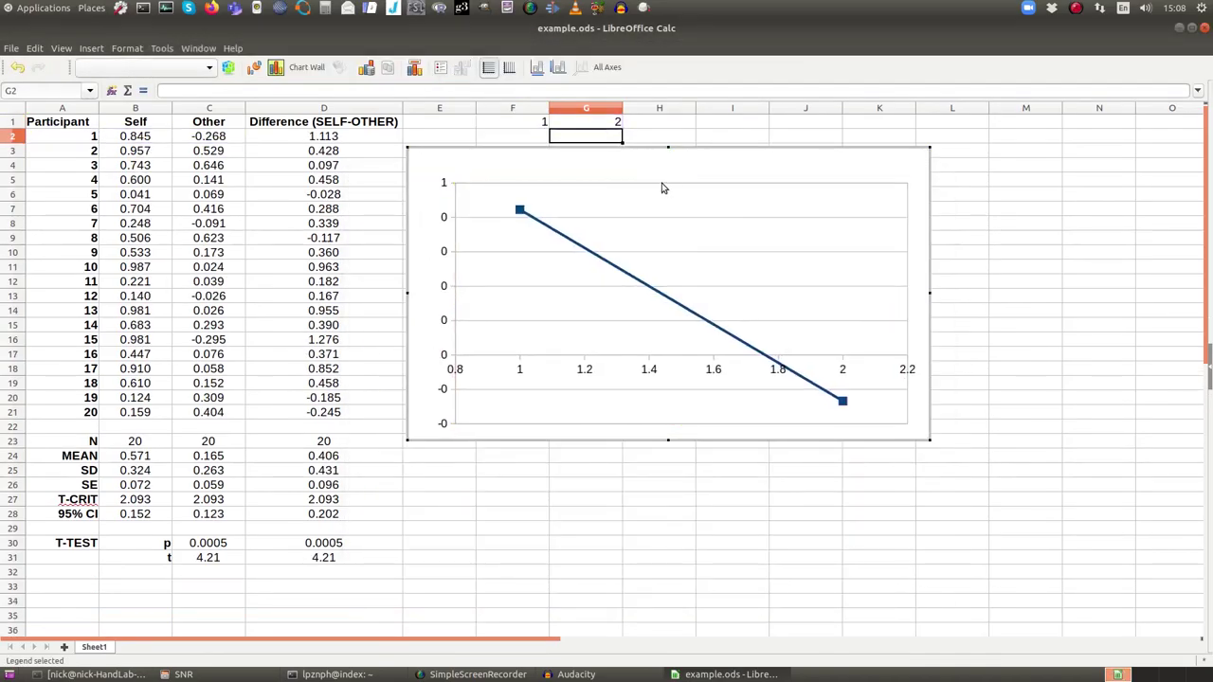
pyautogui.doubleClick(663, 183)
pyautogui.press('Escape')
pyautogui.press('Escape')
# Give both the x-axis and y-axis lines a dark colour
pyautogui.doubleClick(573, 353)
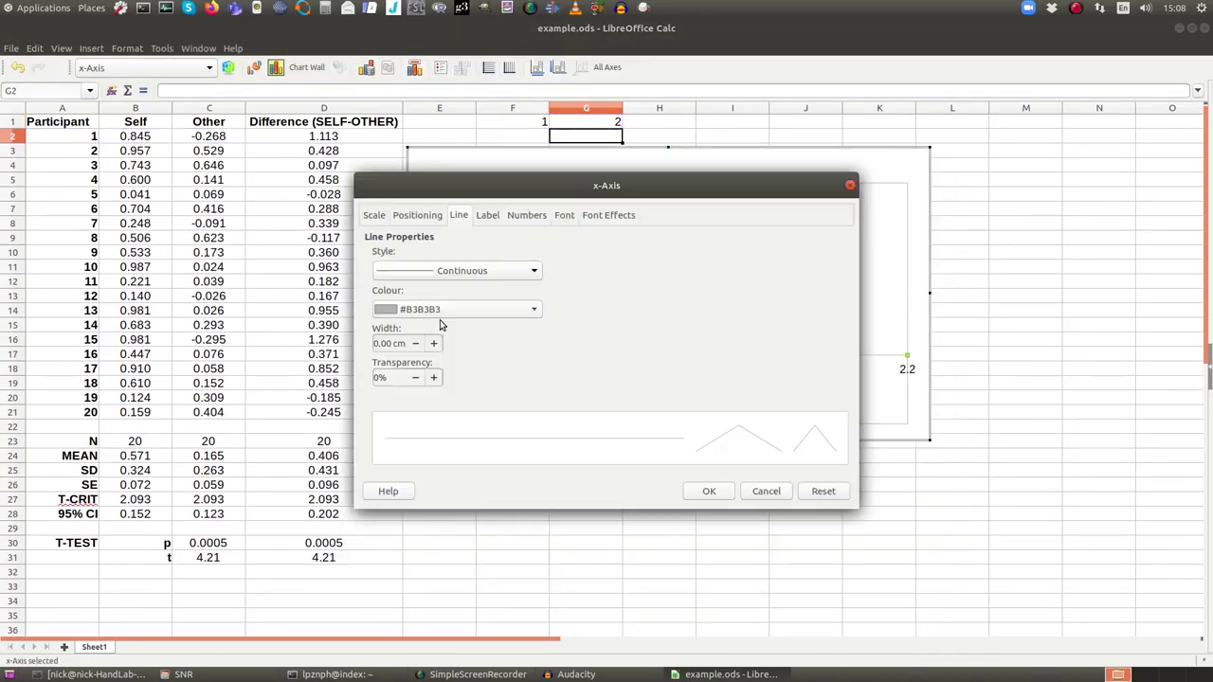
pyautogui.click(455, 307)
pyautogui.click(401, 344)
pyautogui.press('Return')
pyautogui.doubleClick(456, 306)
pyautogui.click(461, 309)
pyautogui.click(401, 344)
pyautogui.press('Return')
# Remove the border line from the chart's plot wall
pyautogui.click(626, 417)
pyautogui.doubleClick(475, 299)
pyautogui.click(461, 274)
pyautogui.click(406, 281)
pyautogui.press('Return')
# Add axis titles 'Self - Other' for x and 'Proportion error' for y
pyautogui.rightClick(542, 333)
pyautogui.click(584, 315)
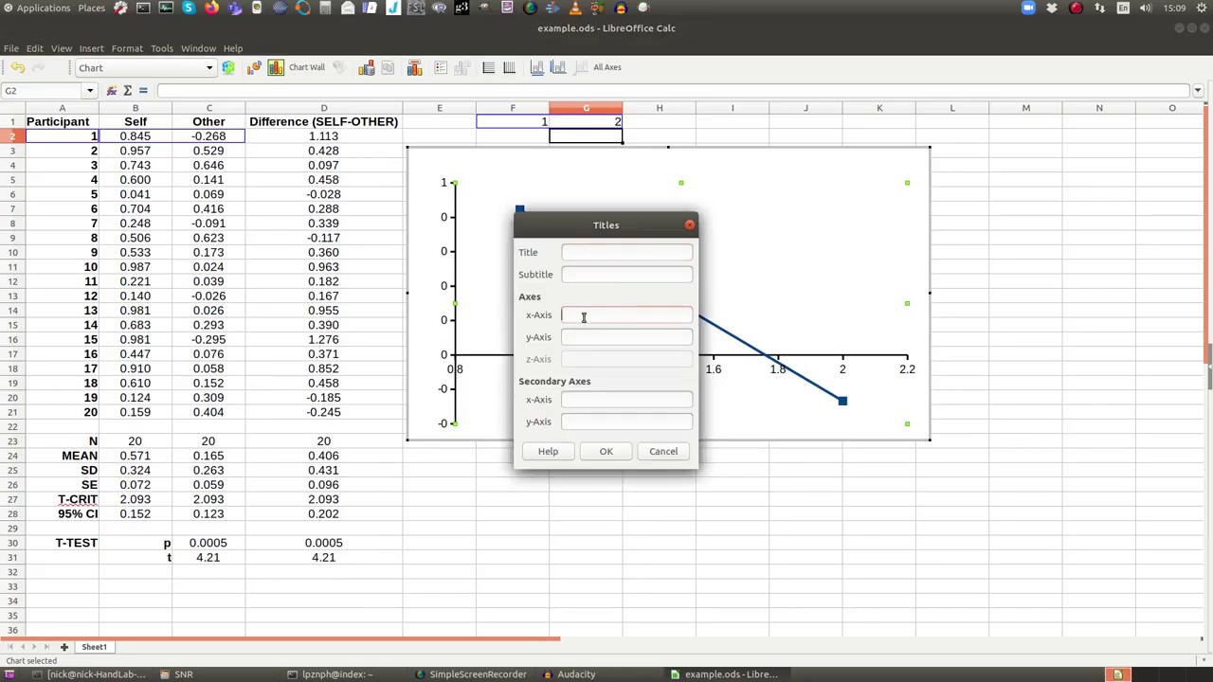
pyautogui.write('Self - Other')
pyautogui.press('Tab')
pyautogui.write('Proportion error')
pyautogui.press('Return')
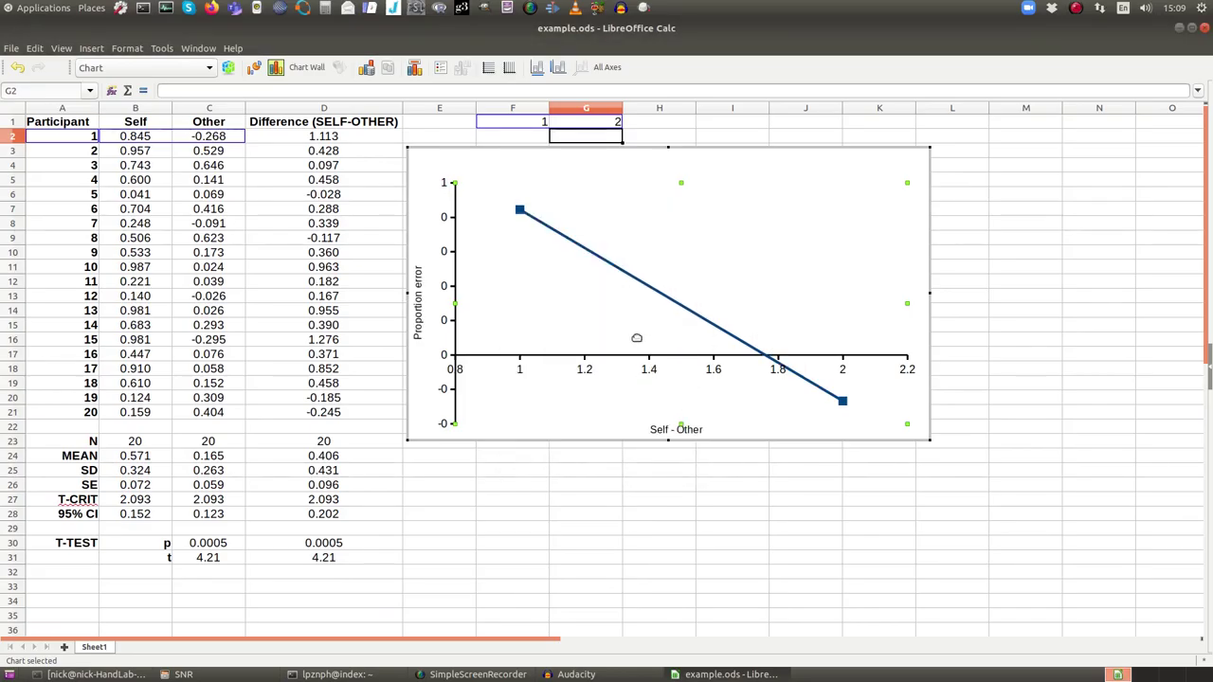
# Fix the y-axis scale limits with 0.2 steps
pyautogui.doubleClick(445, 256)
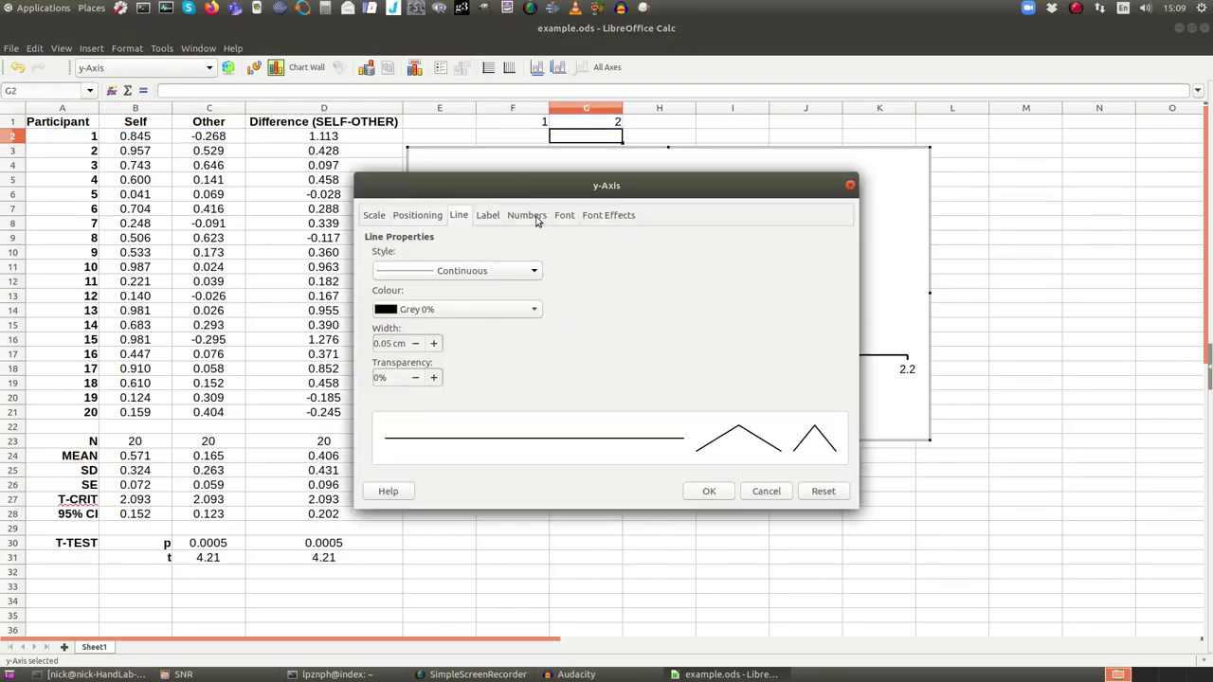
pyautogui.click(526, 215)
pyautogui.click(374, 215)
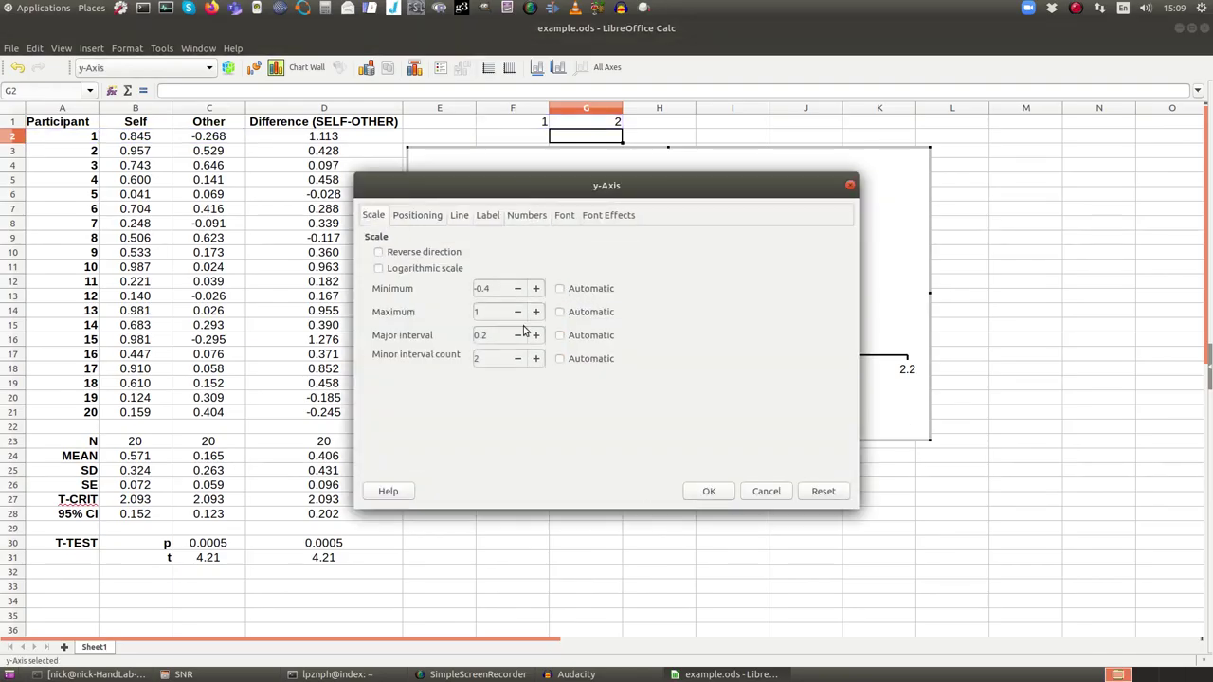
pyautogui.click(709, 491)
# Append -0.5 to the B2 RAND formula and fill it down B2:B21
pyautogui.doubleClick(135, 135)
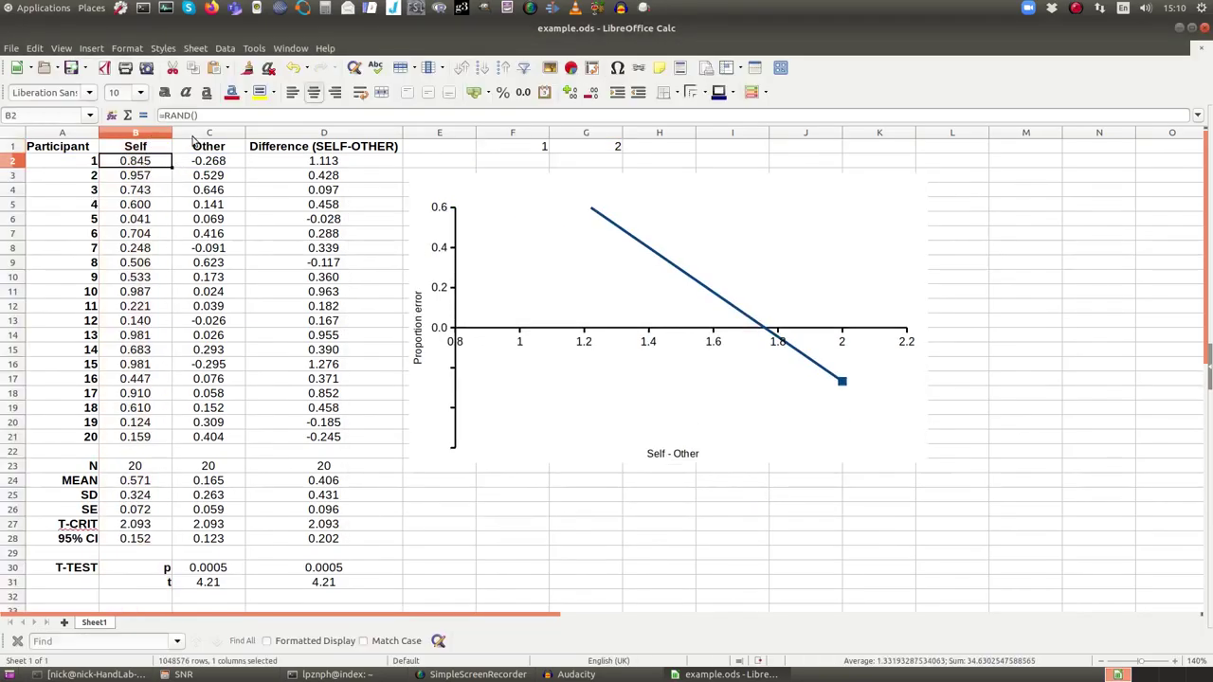
pyautogui.write('-0.5')
pyautogui.press('Return')
pyautogui.moveTo(135, 160); pyautogui.dragTo(135, 437)
pyautogui.hotkey('ctrl', 'd')
# Re-enter the C2 formula and fill it down C2:C21
pyautogui.doubleClick(209, 161)
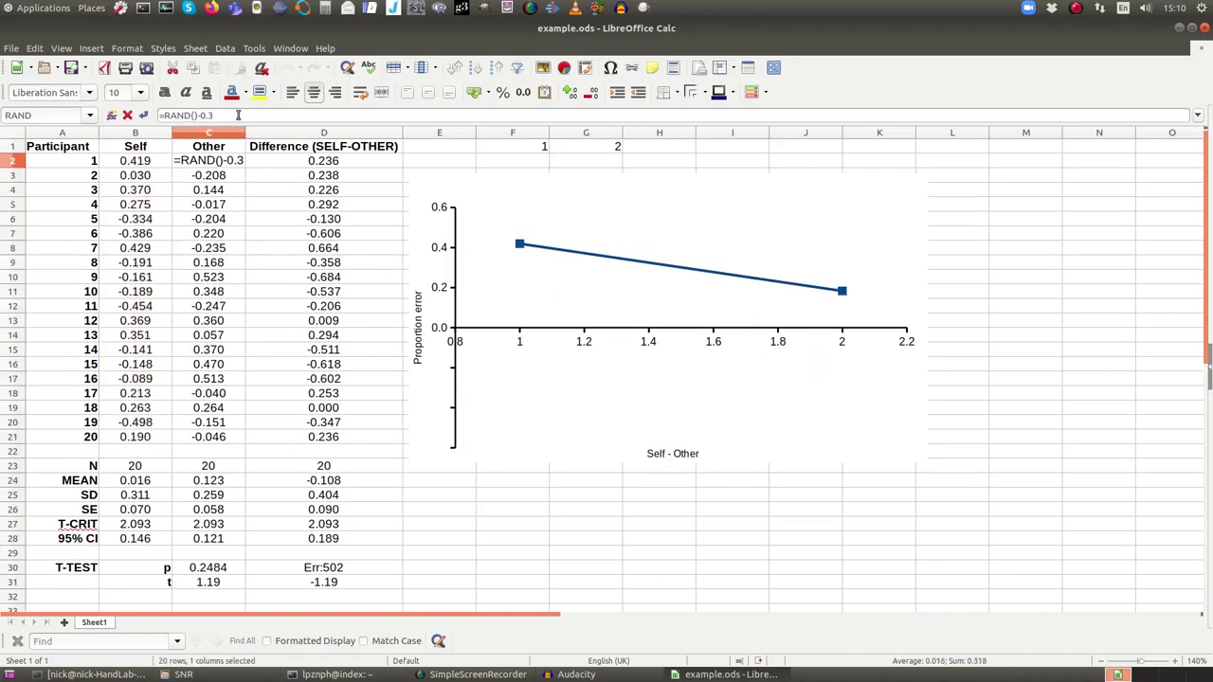
pyautogui.press('Return')
pyautogui.moveTo(209, 160); pyautogui.dragTo(208, 437)
pyautogui.hotkey('ctrl', 'd')
pyautogui.click(659, 509)
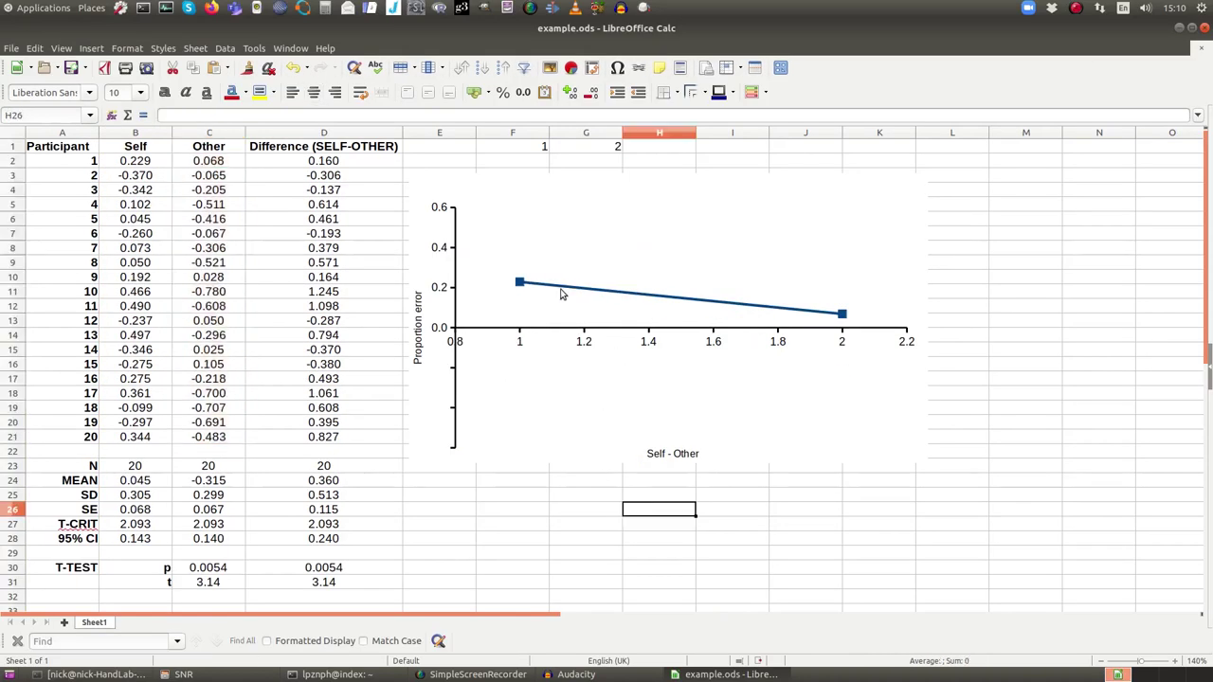
# Give the data series circle markers in light grey
pyautogui.doubleClick(572, 290)
pyautogui.doubleClick(575, 267)
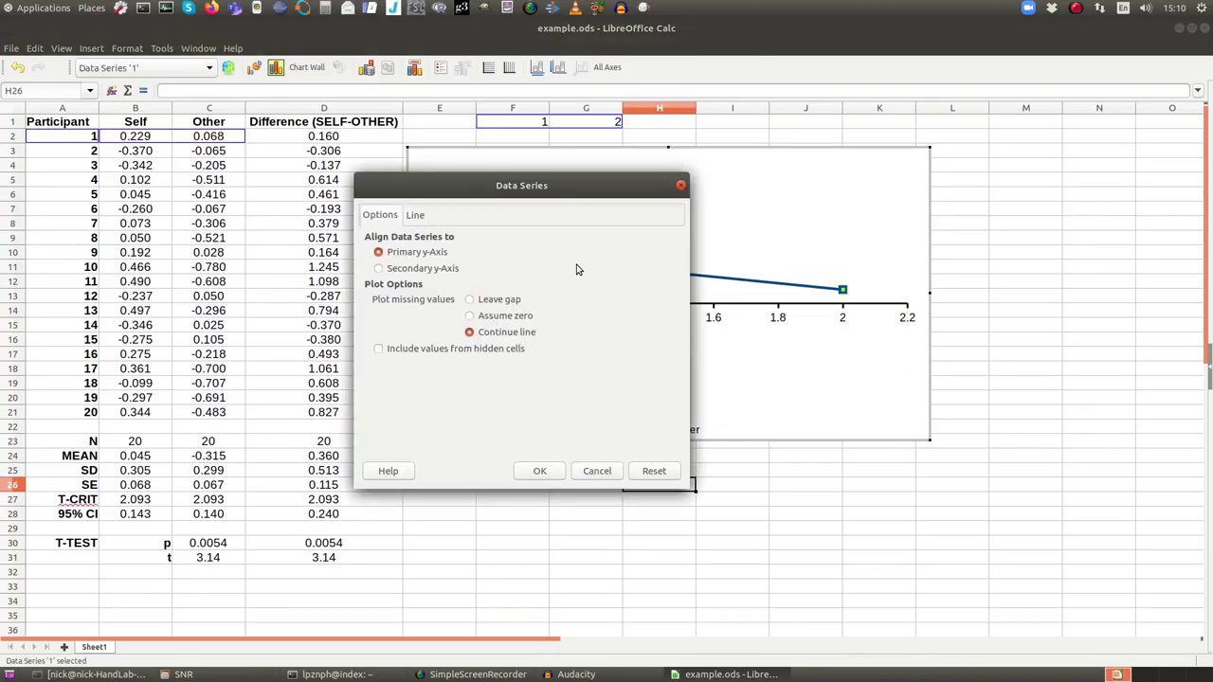
pyautogui.click(415, 215)
pyautogui.click(615, 255)
pyautogui.click(653, 330)
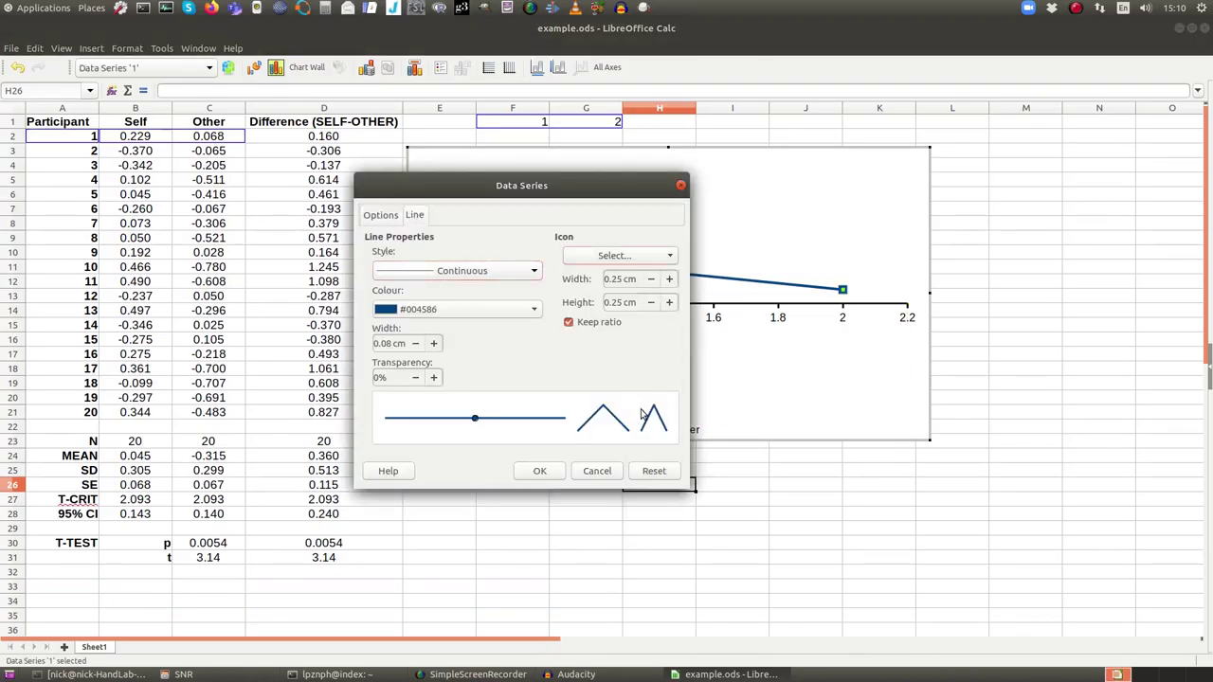
pyautogui.click(455, 309)
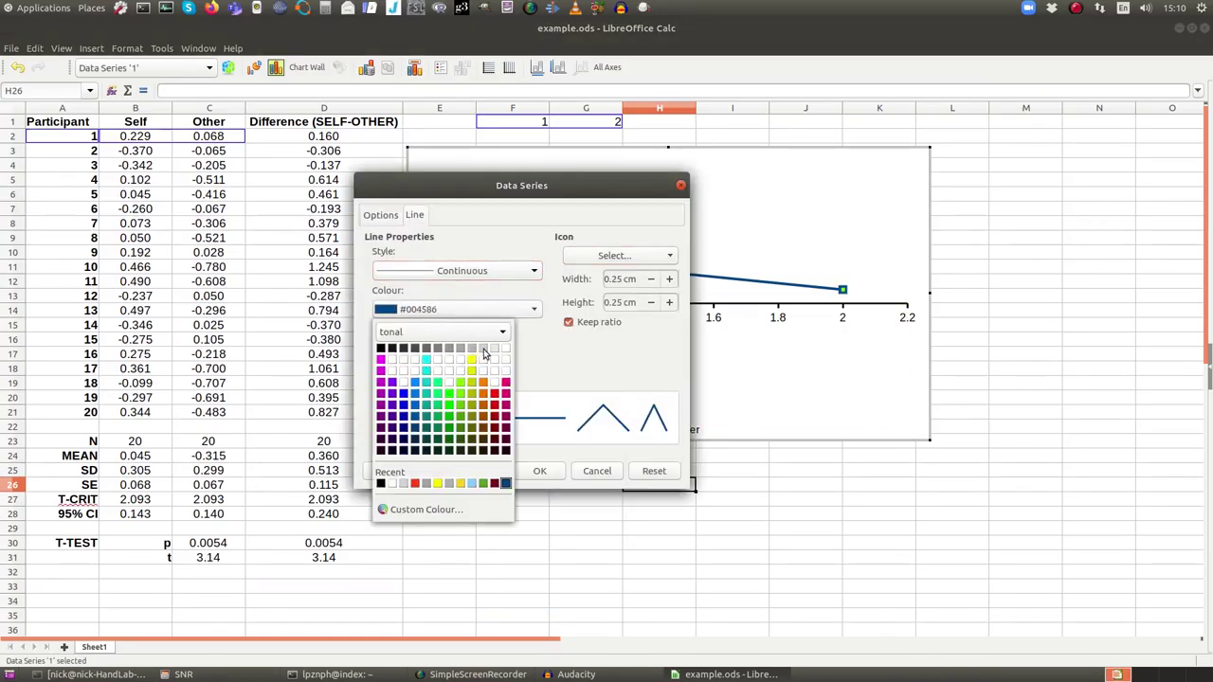
pyautogui.click(481, 351)
pyautogui.click(539, 471)
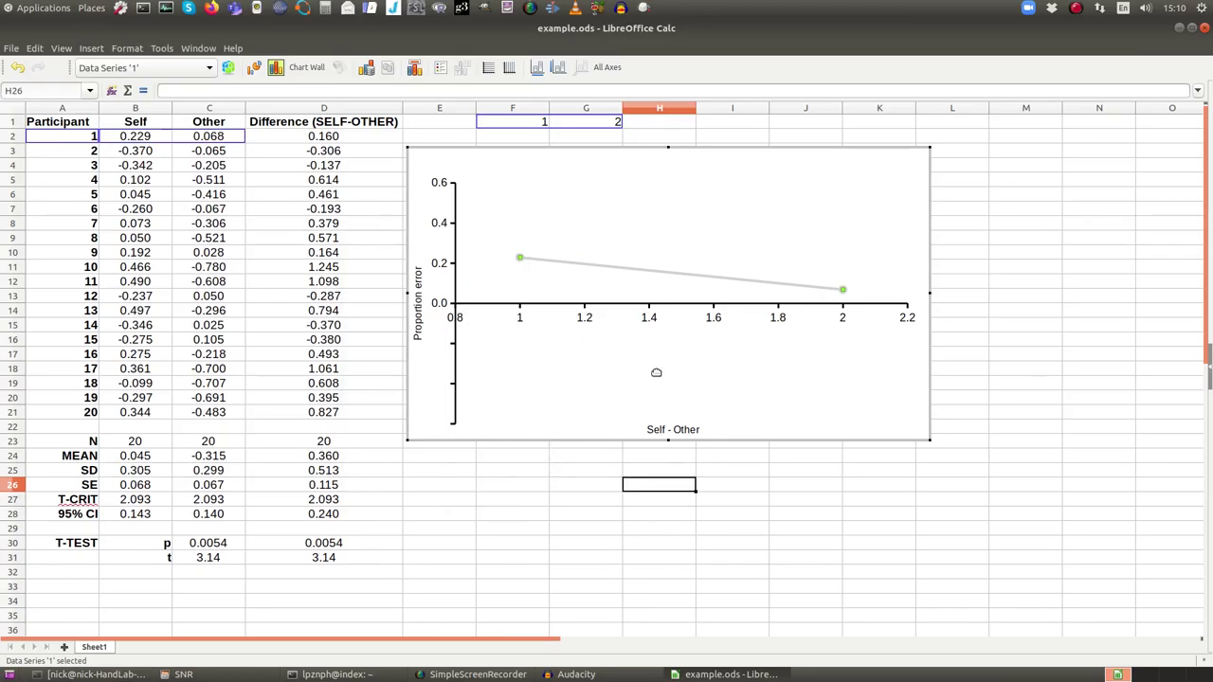
# Make the x-axis number labels bold and a larger size
pyautogui.doubleClick(582, 319)
pyautogui.click(567, 216)
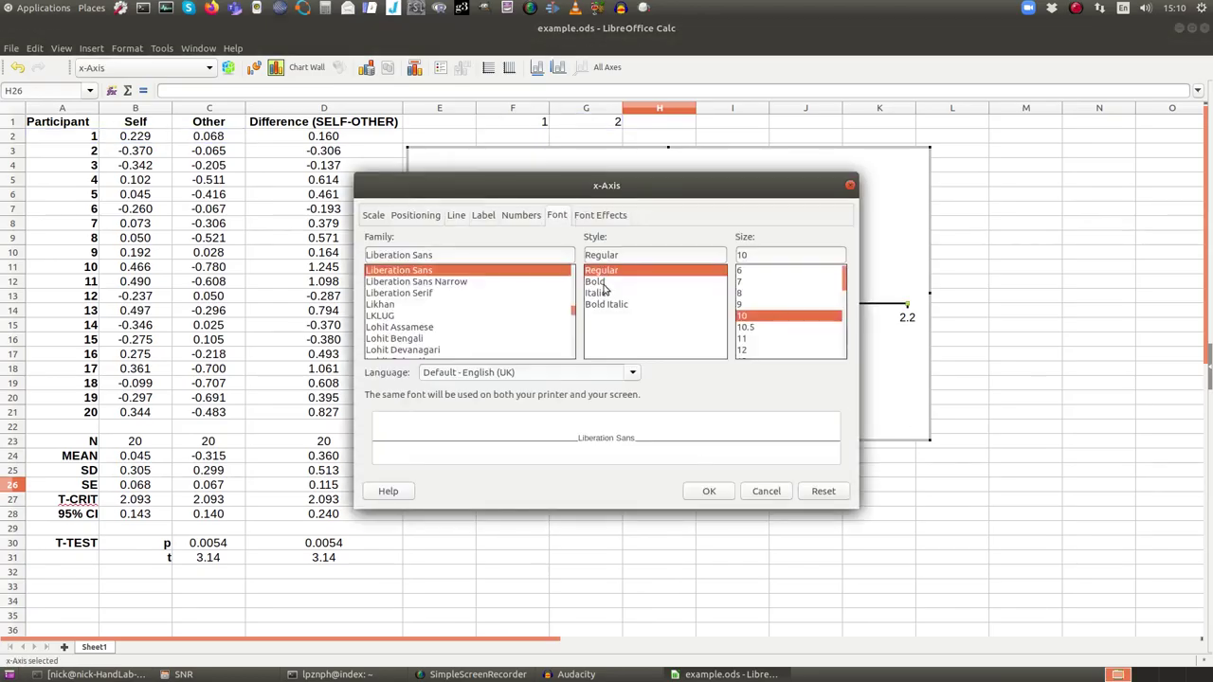
pyautogui.click(607, 289)
pyautogui.click(758, 313)
pyautogui.click(746, 339)
pyautogui.click(709, 491)
# Make the y-axis number labels bold at size 14
pyautogui.doubleClick(449, 271)
pyautogui.scroll(-2, 754, 337)
pyautogui.click(754, 337)
pyautogui.click(596, 282)
pyautogui.click(709, 491)
# Make the 'Proportion error' y-axis title bold and larger
pyautogui.rightClick(418, 301)
pyautogui.press('Escape')
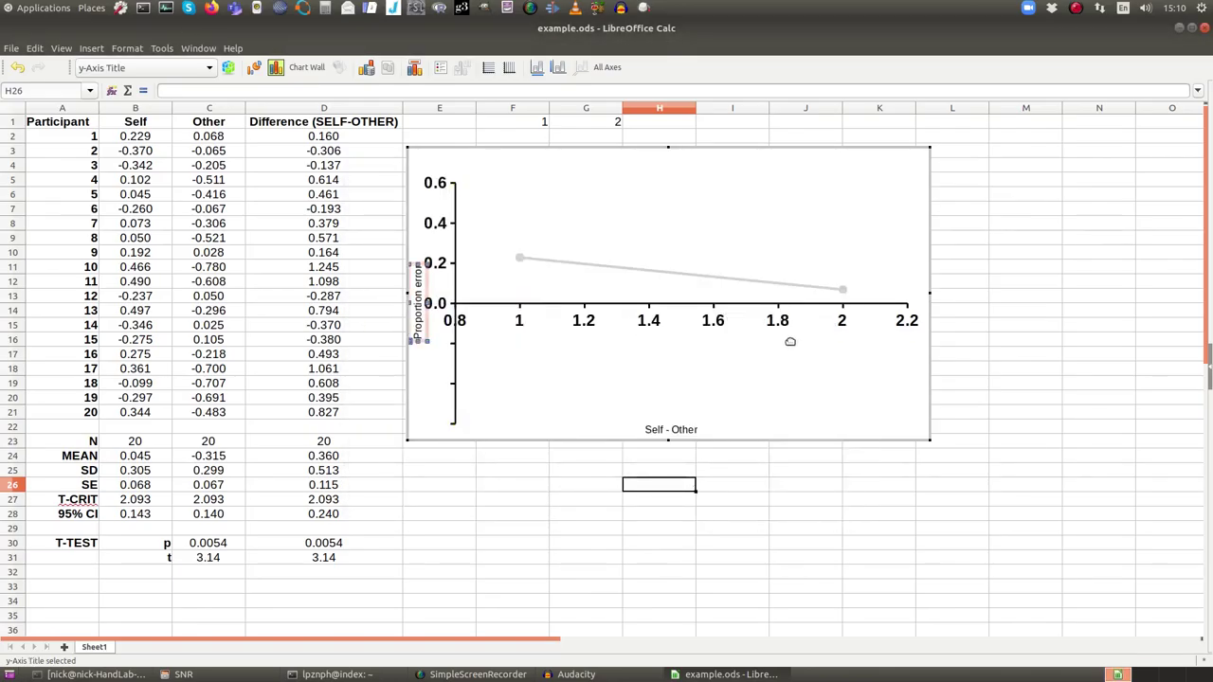
pyautogui.press('Return')
pyautogui.click(812, 392)
pyautogui.click(632, 284)
pyautogui.press('Return')
# Make the 'Self - Other' x-axis title bold at size 16
pyautogui.rightClick(671, 429)
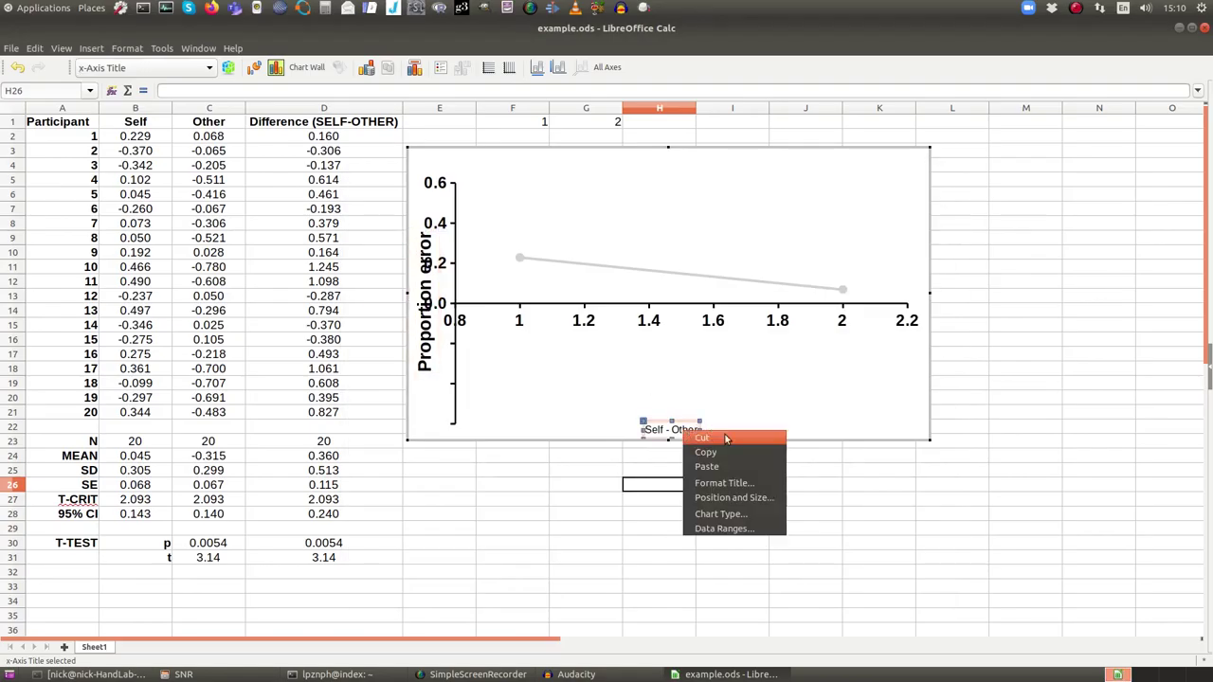
pyautogui.press('Escape')
pyautogui.press('Return')
pyautogui.click(799, 396)
pyautogui.click(622, 281)
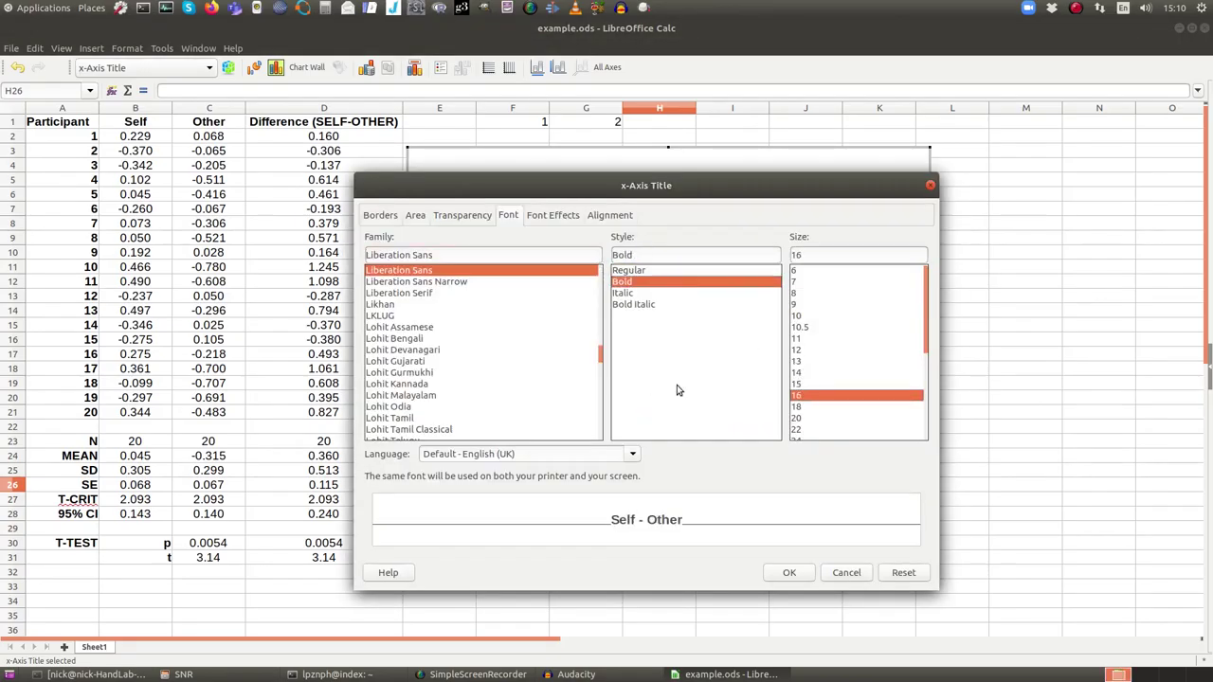
pyautogui.press('Return')
# Place the x-axis labels at the bottom of the chart
pyautogui.click(581, 323)
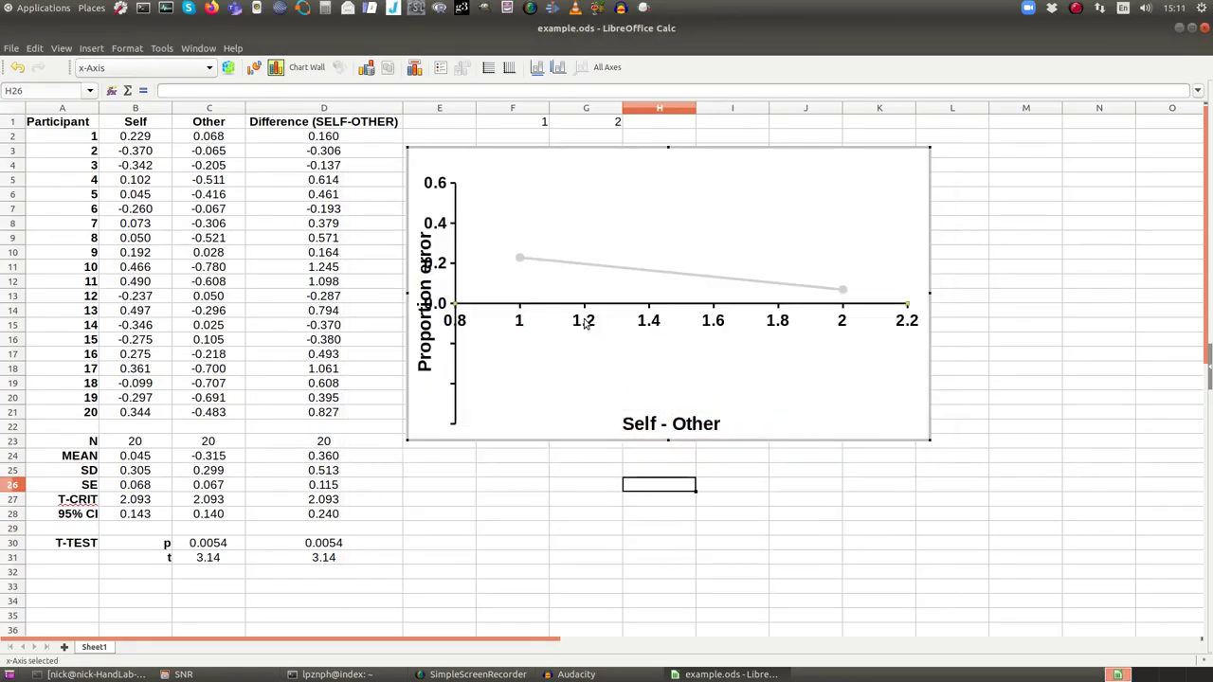
pyautogui.doubleClick(599, 320)
pyautogui.click(415, 215)
pyautogui.click(555, 295)
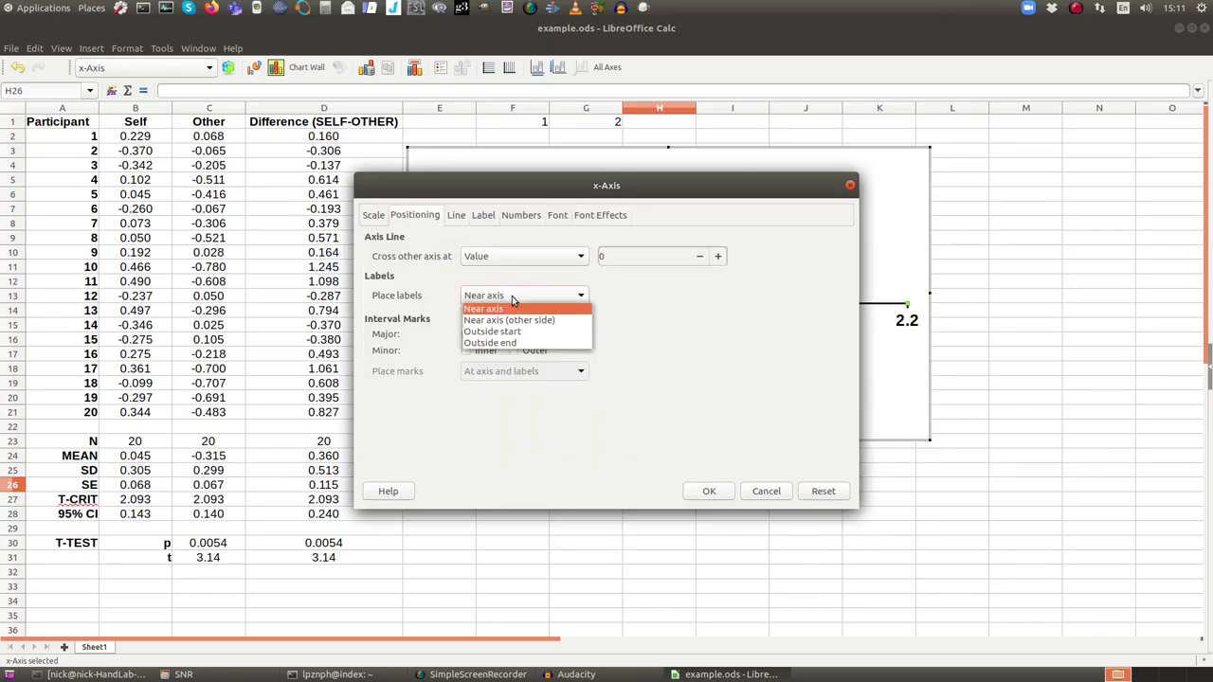
pyautogui.click(471, 338)
pyautogui.click(698, 490)
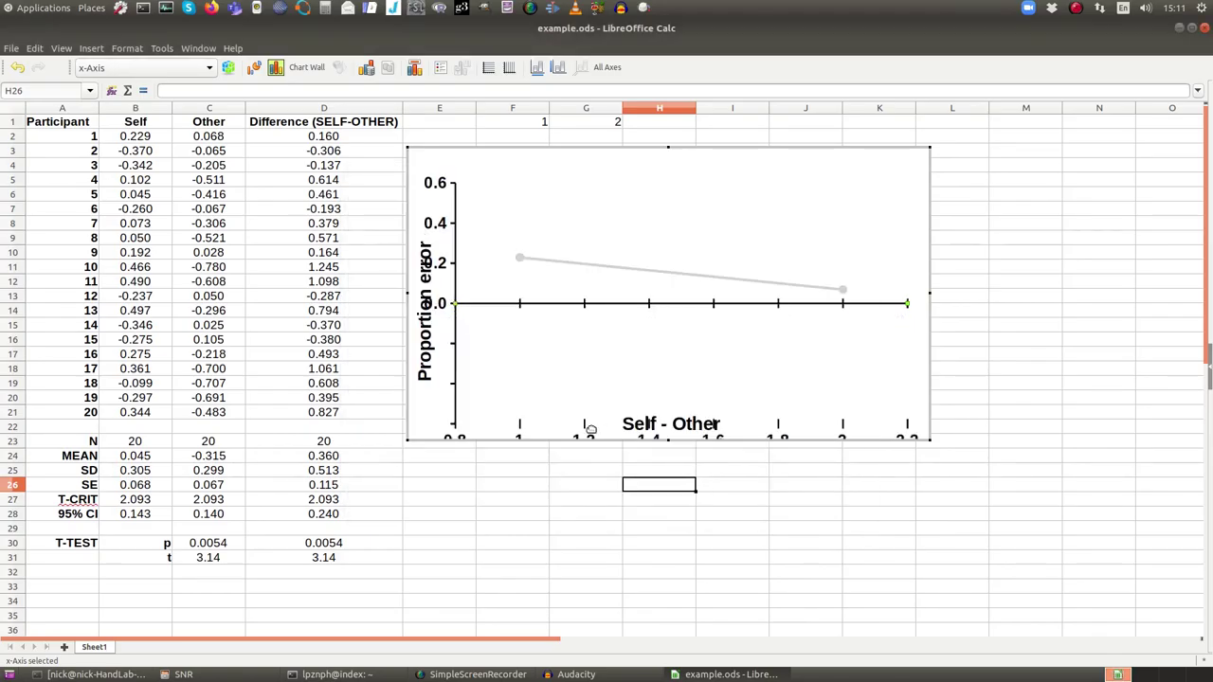
# Set the x-axis tick marks to sit at the axis
pyautogui.click(626, 365)
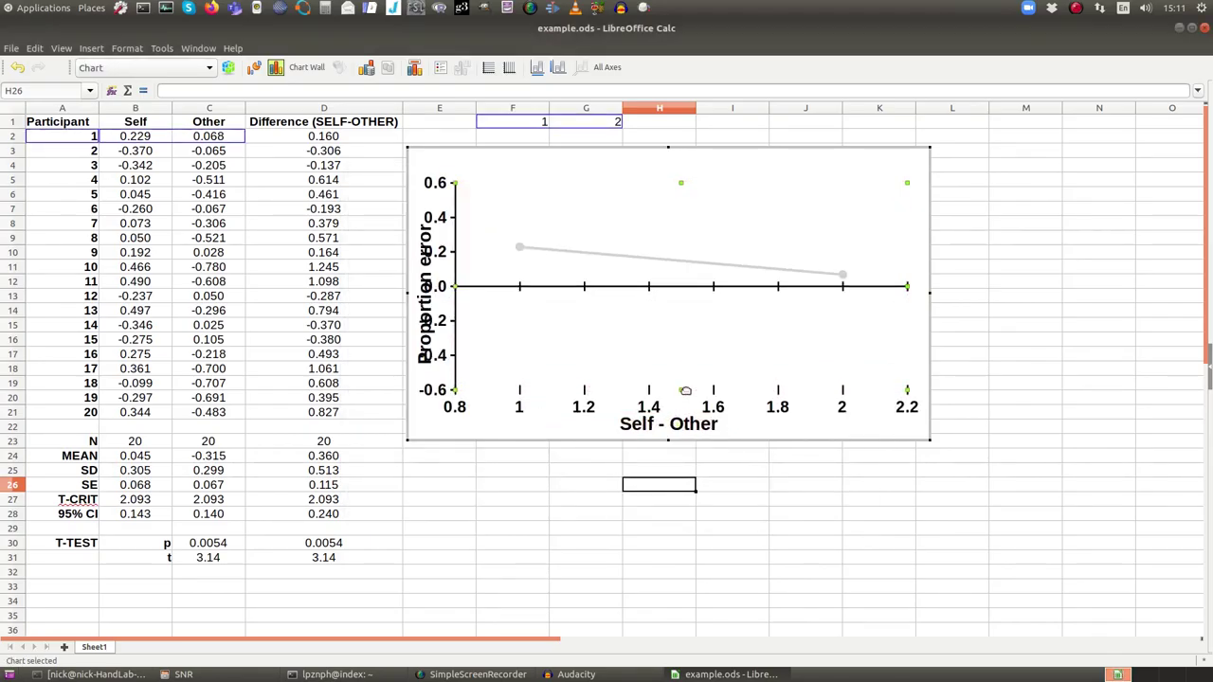
pyautogui.doubleClick(637, 384)
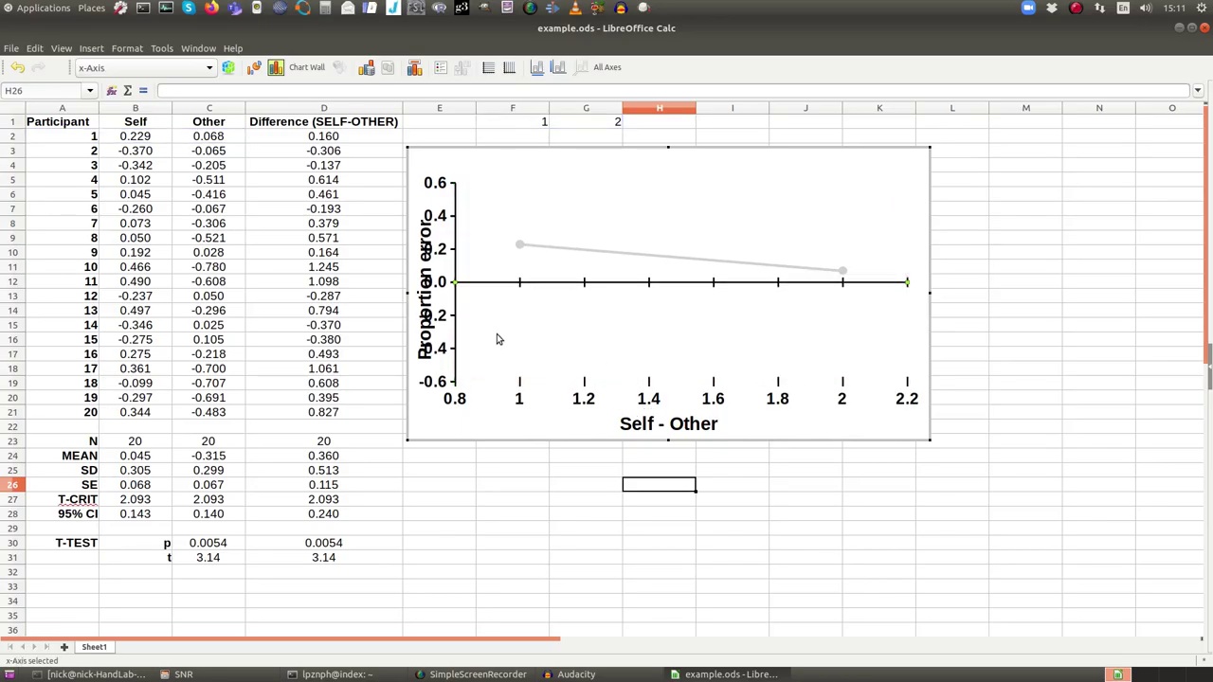
pyautogui.click(523, 370)
pyautogui.click(484, 393)
pyautogui.click(689, 488)
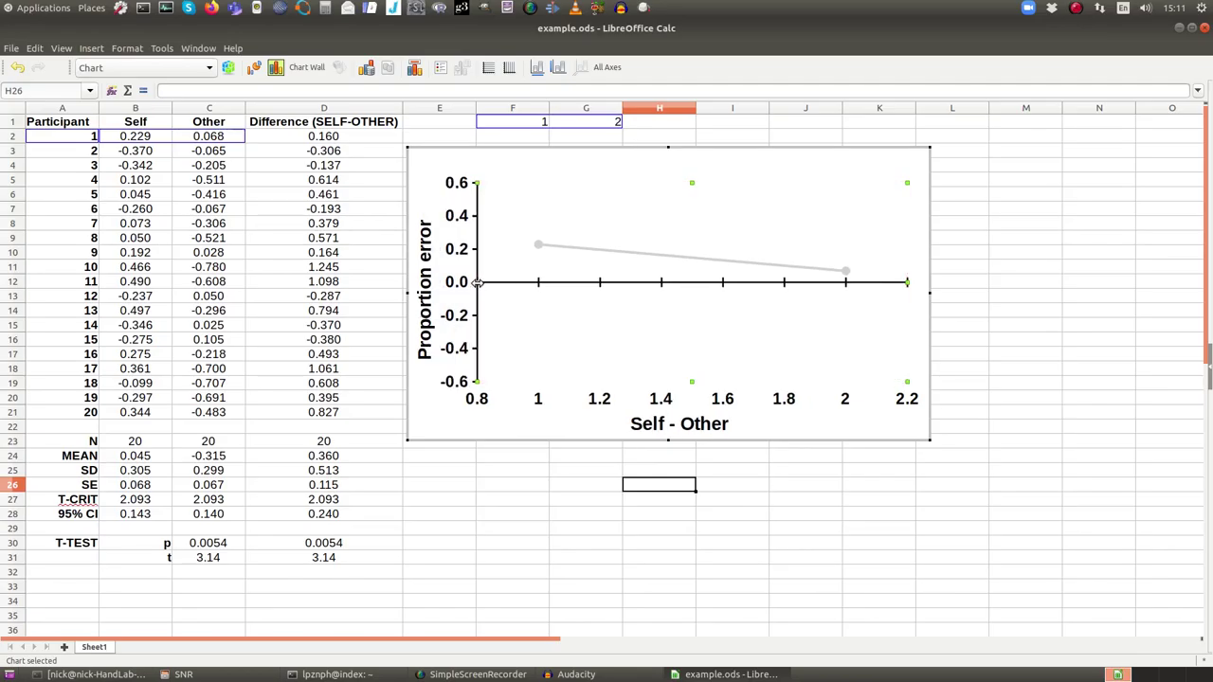
# Set the x-axis label font colour to Grey 100%
pyautogui.click(604, 406)
pyautogui.doubleClick(599, 405)
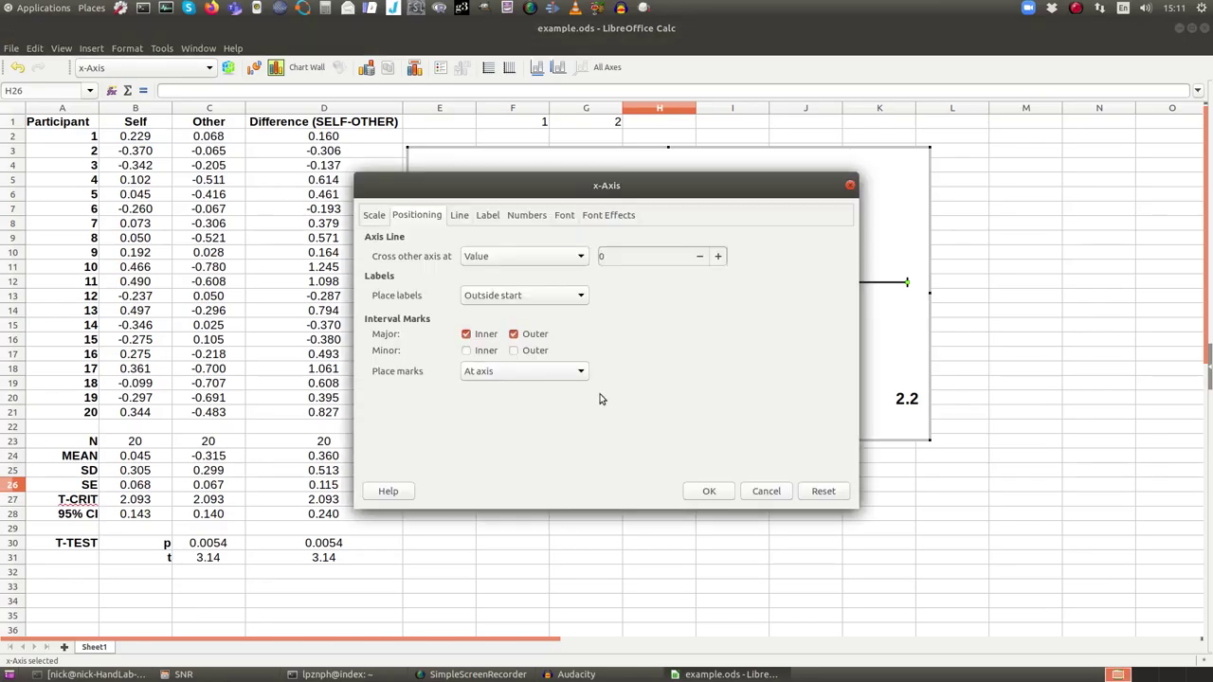
pyautogui.click(564, 215)
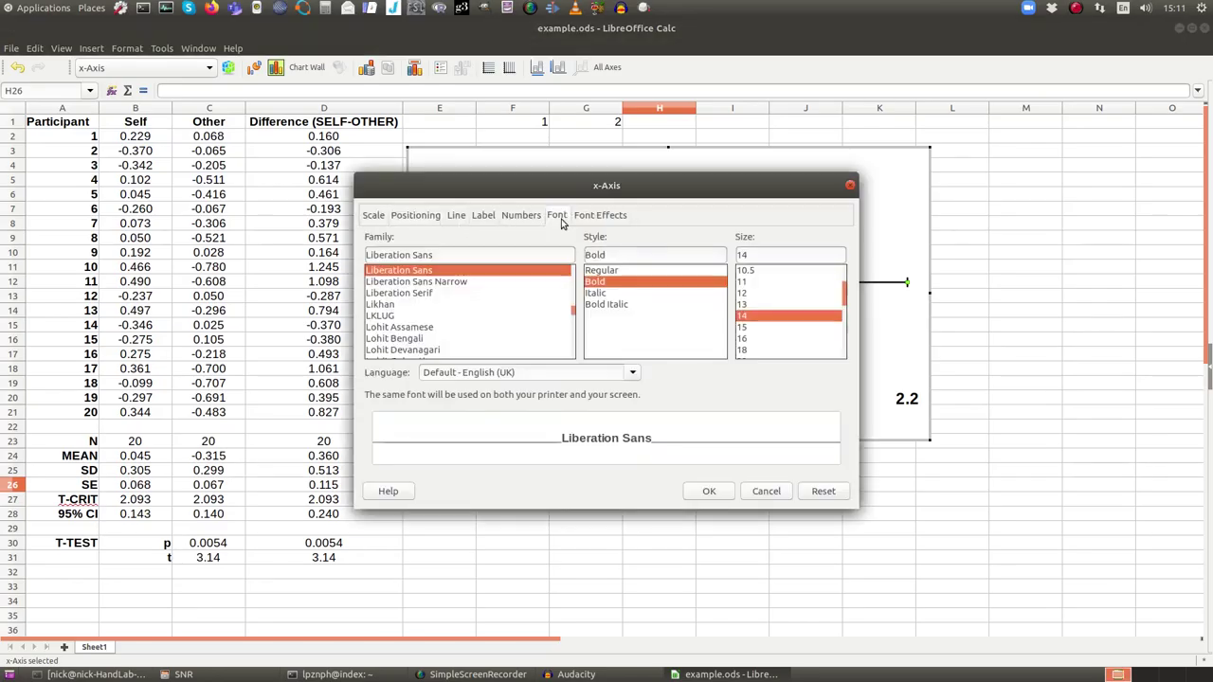
pyautogui.click(608, 215)
pyautogui.click(446, 258)
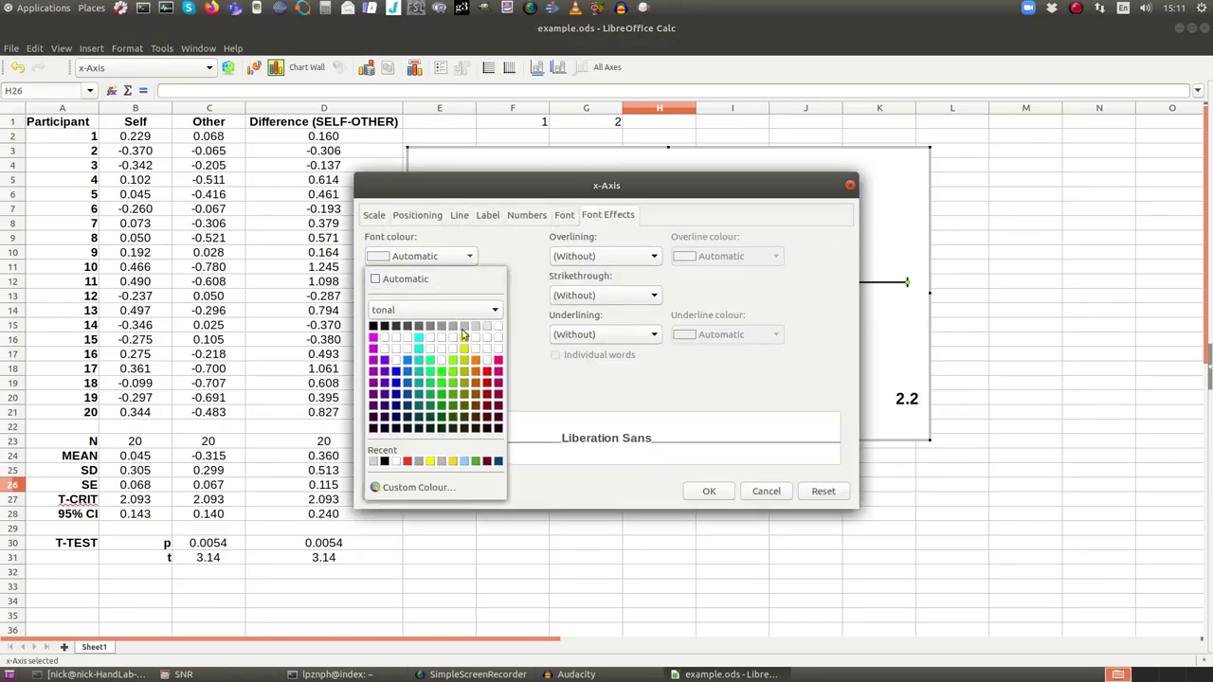
pyautogui.click(494, 328)
pyautogui.click(708, 493)
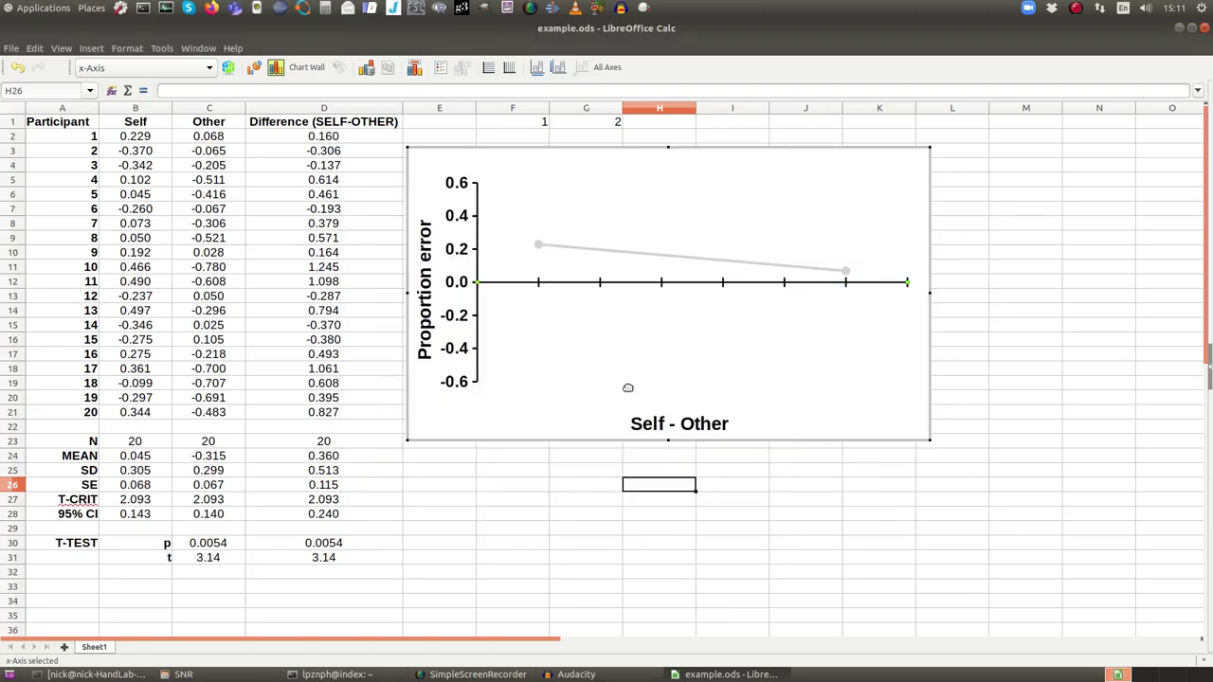
# Recheck the x-axis positioning, then exit chart editing and select the chart
pyautogui.doubleClick(551, 282)
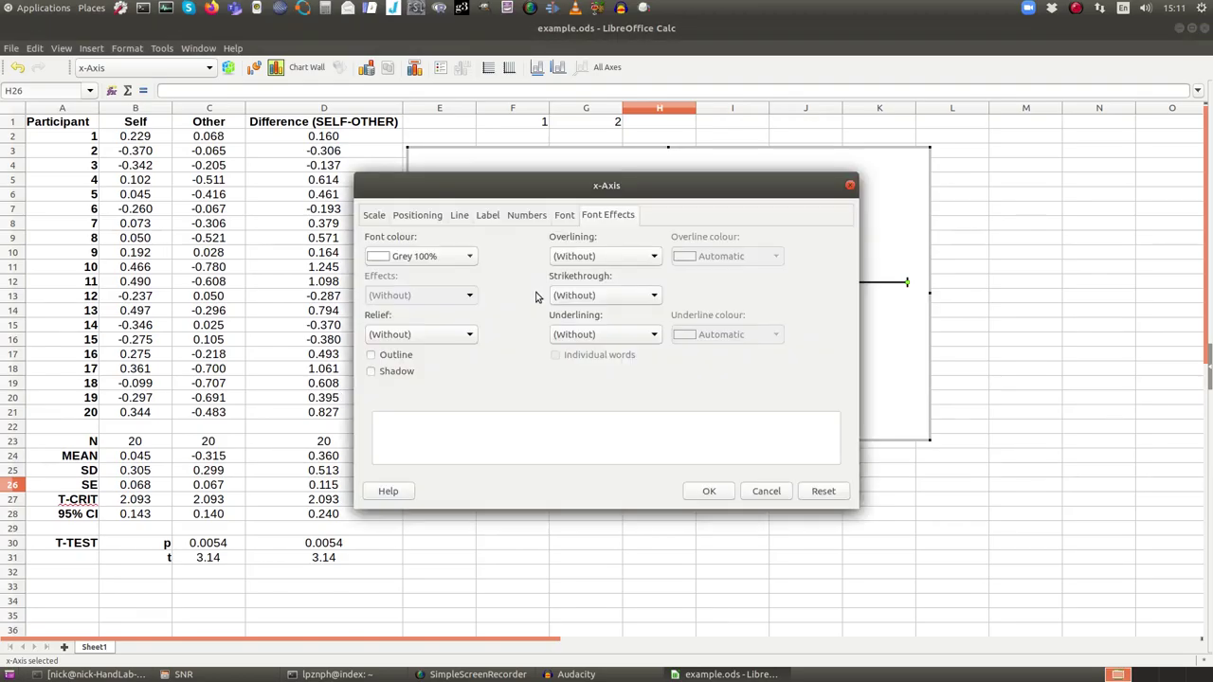
pyautogui.click(419, 217)
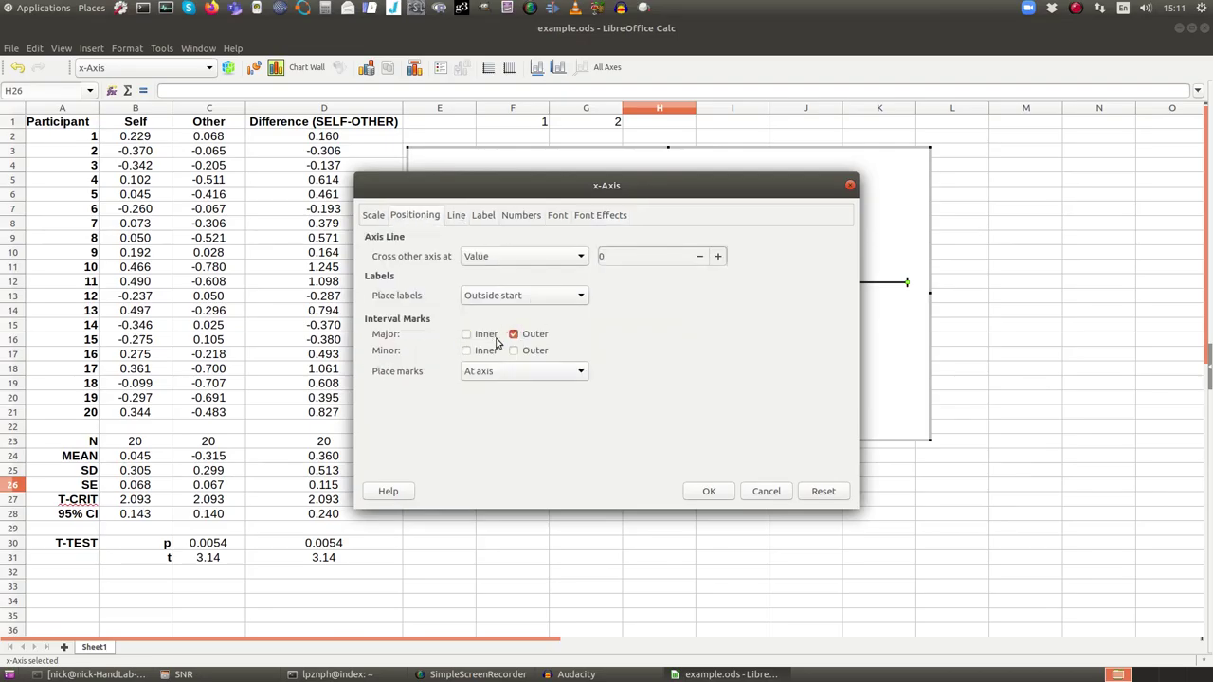
pyautogui.click(708, 492)
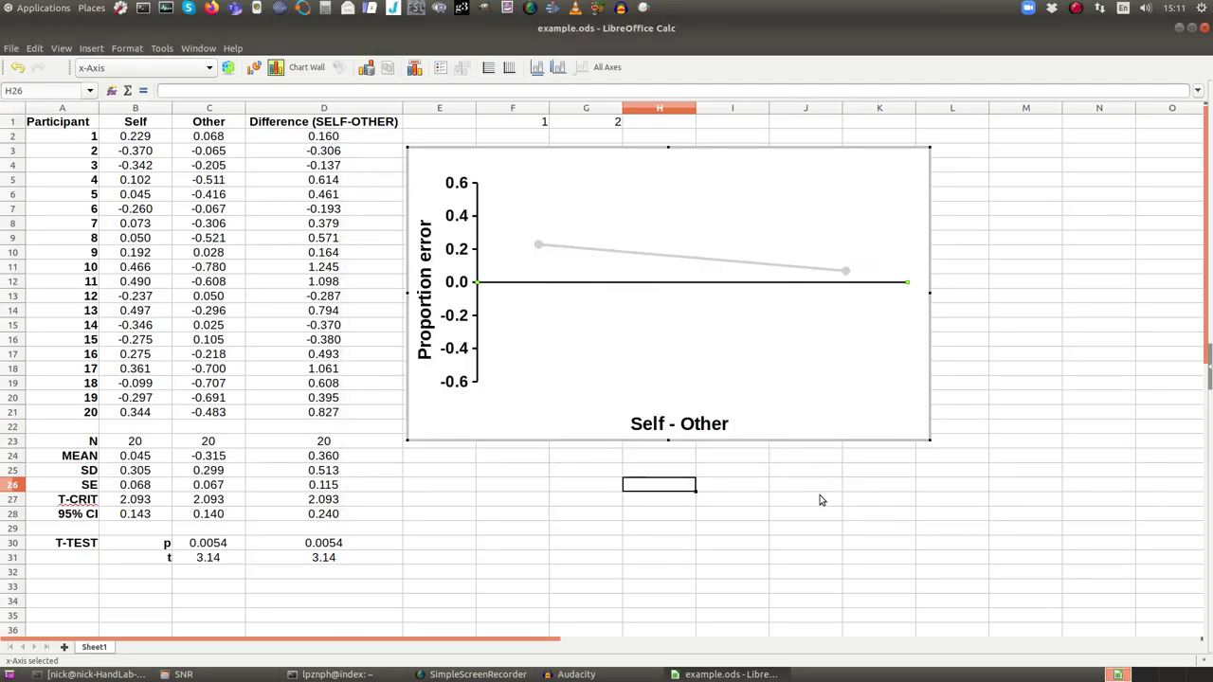
pyautogui.press('Escape')
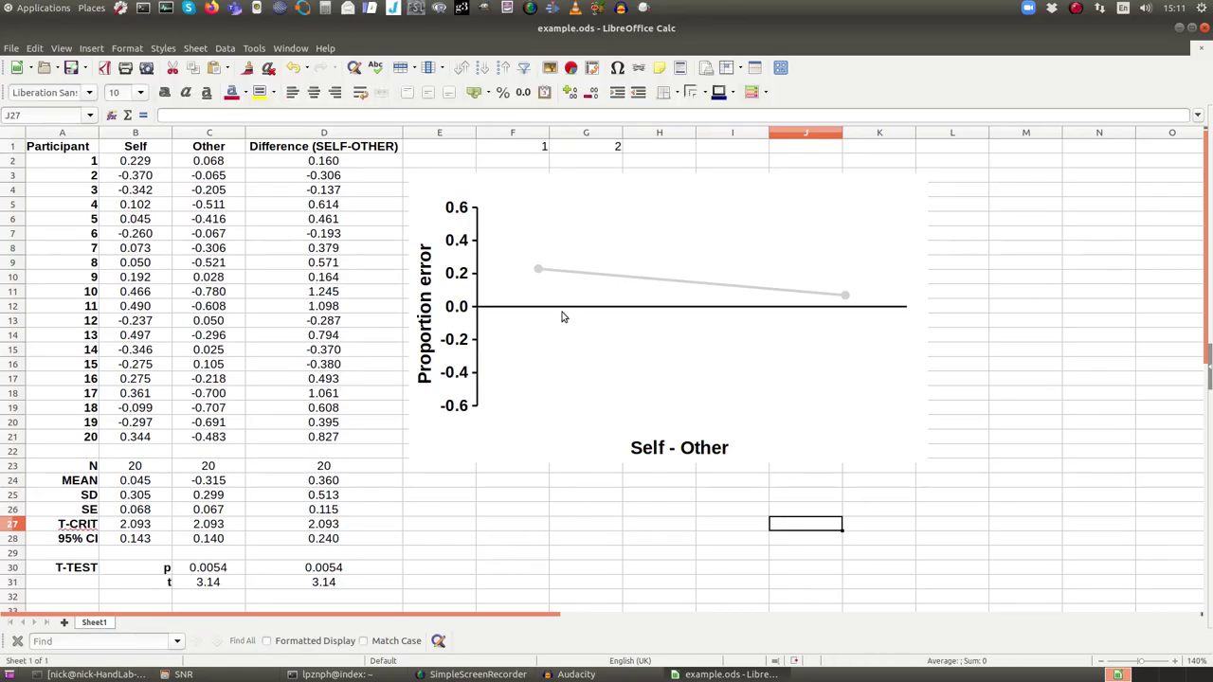
pyautogui.click(504, 337)
# Add a data series named from A3 with x-values F1:G1 and y-values B3:C3
pyautogui.click(1009, 349)
pyautogui.doubleClick(630, 322)
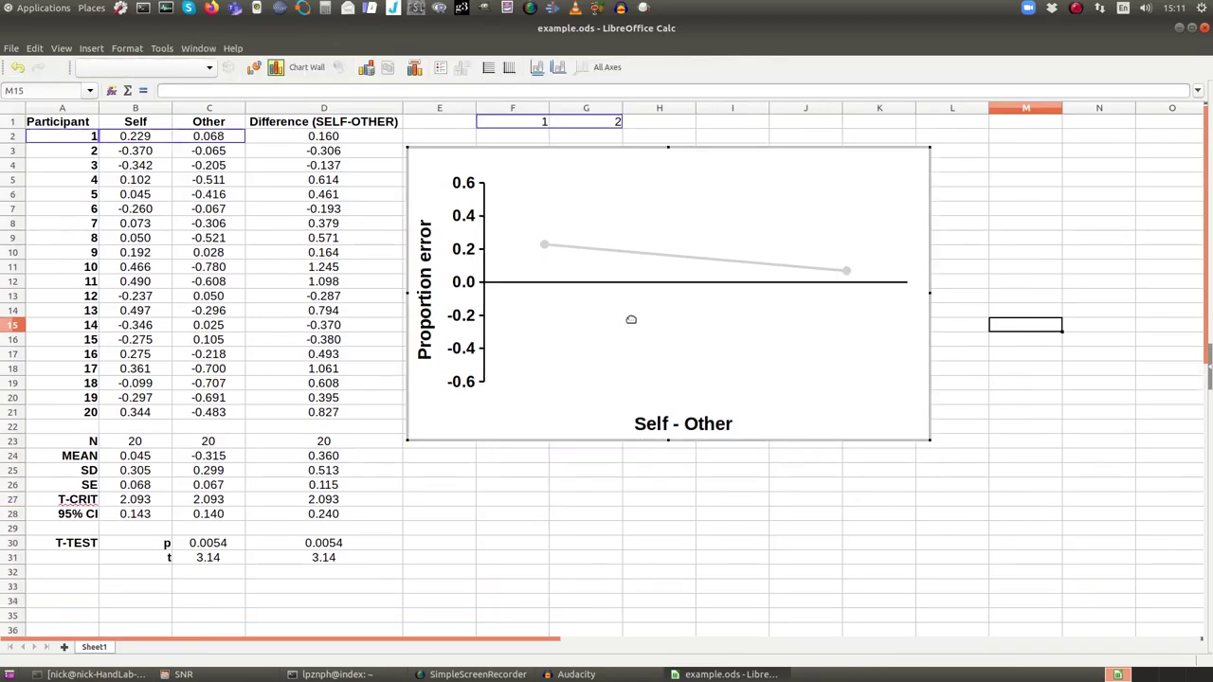
pyautogui.rightClick(630, 319)
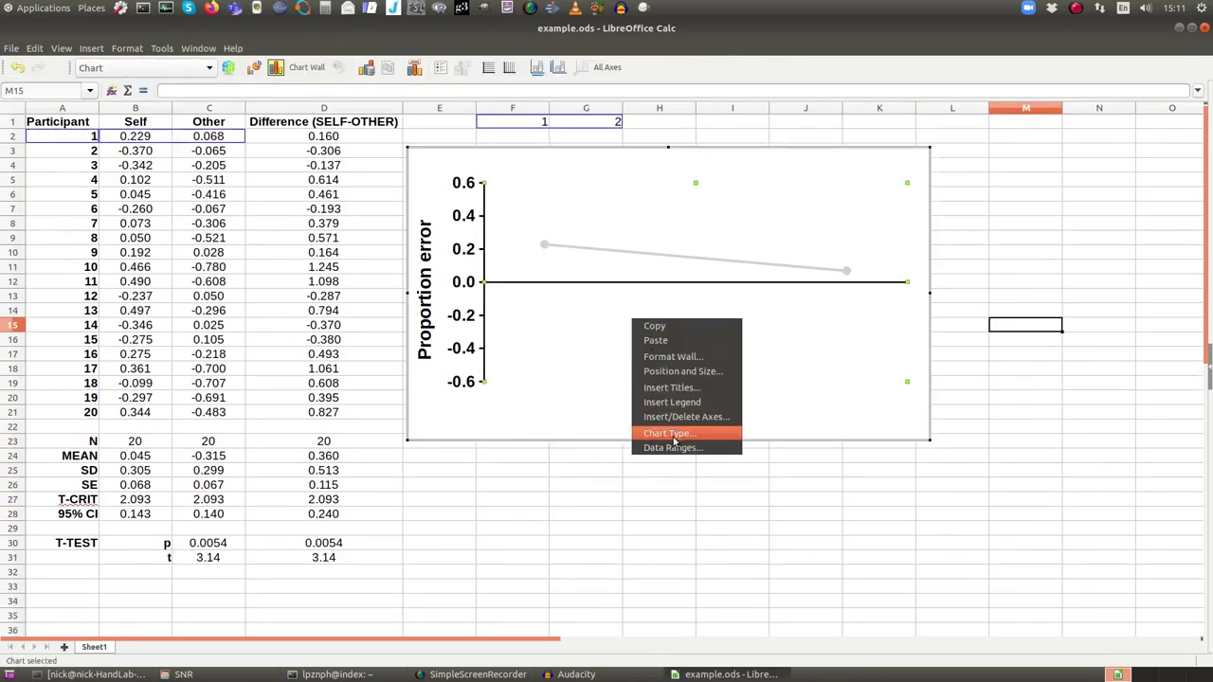
pyautogui.click(663, 436)
pyautogui.click(453, 408)
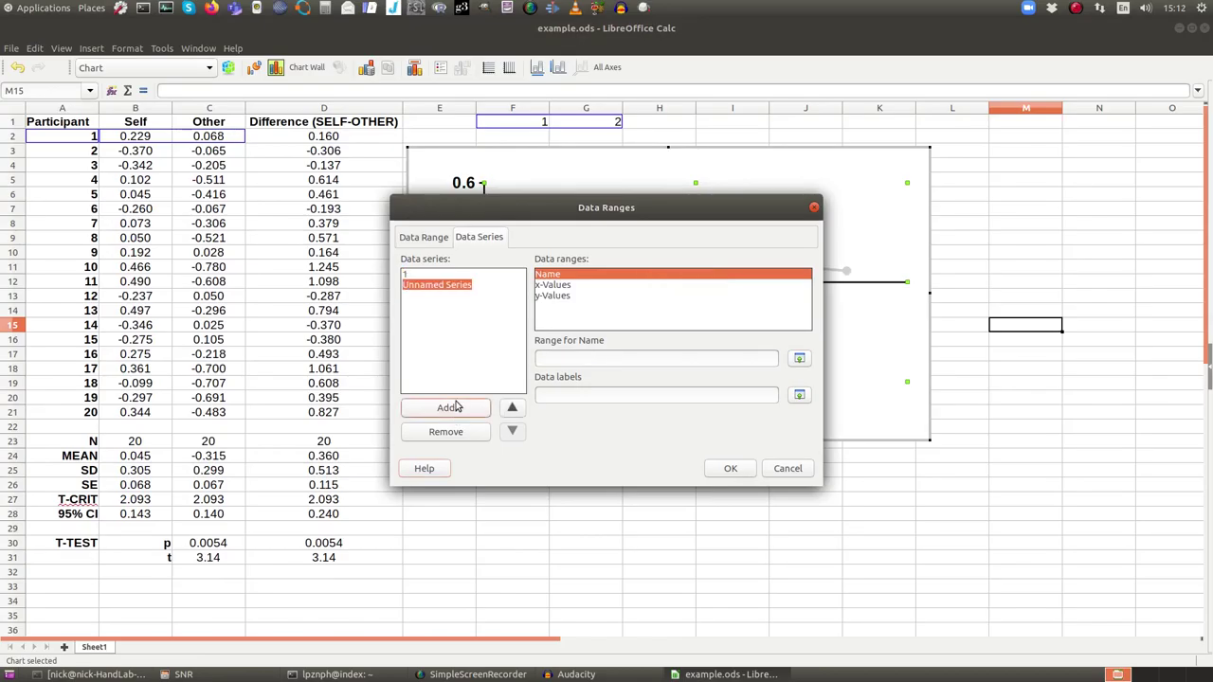
pyautogui.click(799, 360)
pyautogui.click(90, 152)
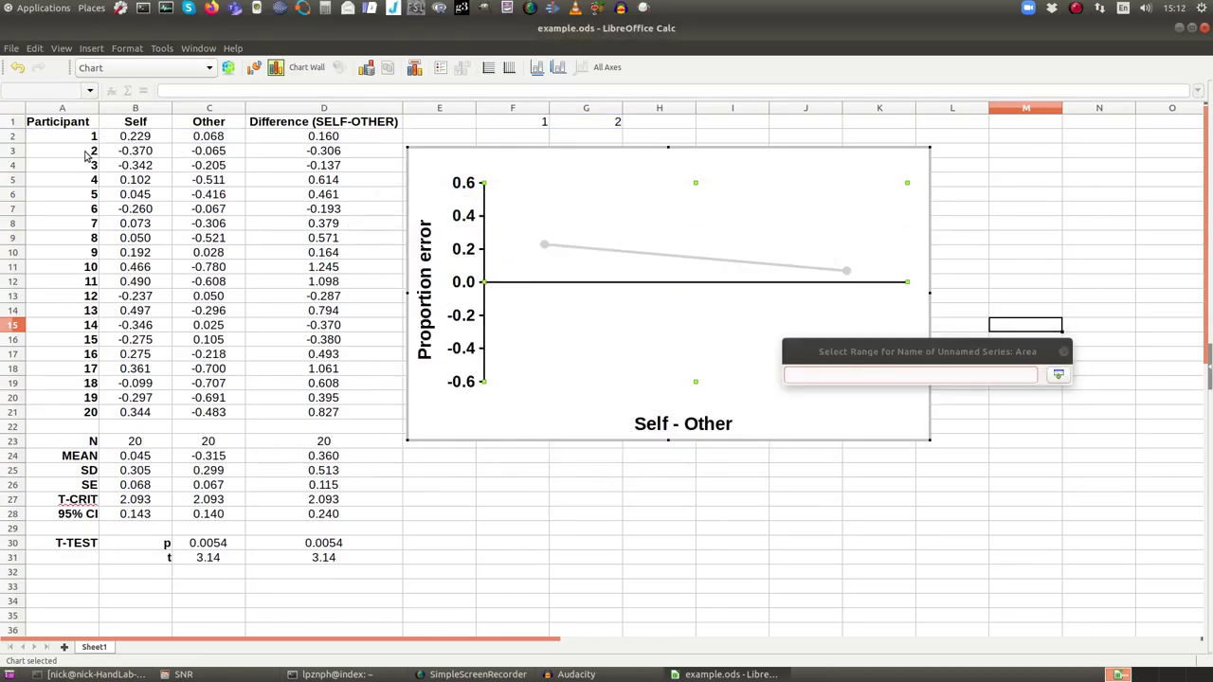
pyautogui.click(555, 259)
pyautogui.click(801, 341)
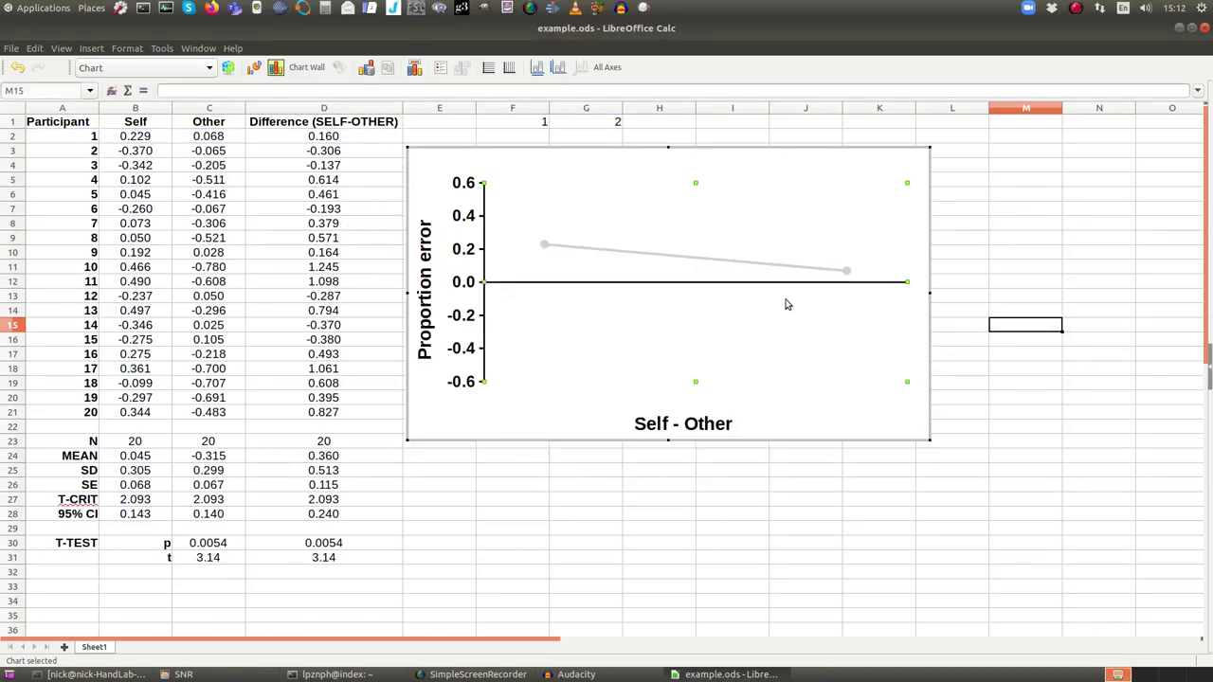
pyautogui.moveTo(517, 123); pyautogui.dragTo(602, 123)
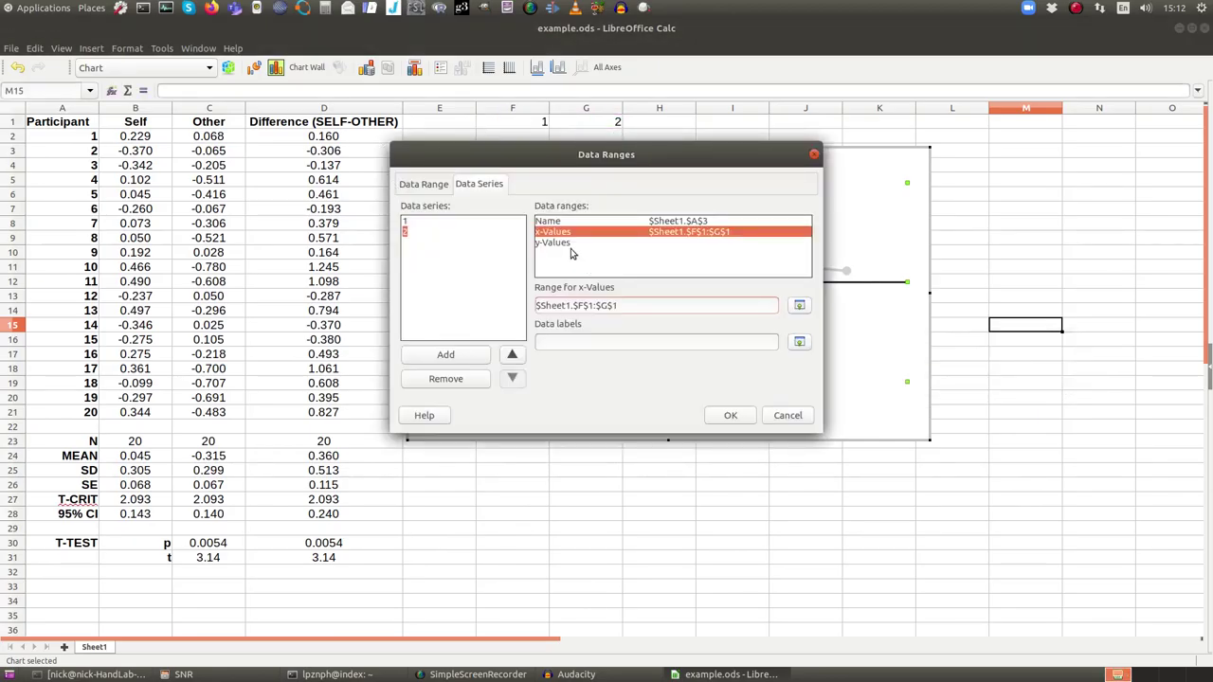
pyautogui.click(557, 243)
pyautogui.click(799, 305)
pyautogui.moveTo(135, 150); pyautogui.dragTo(210, 150)
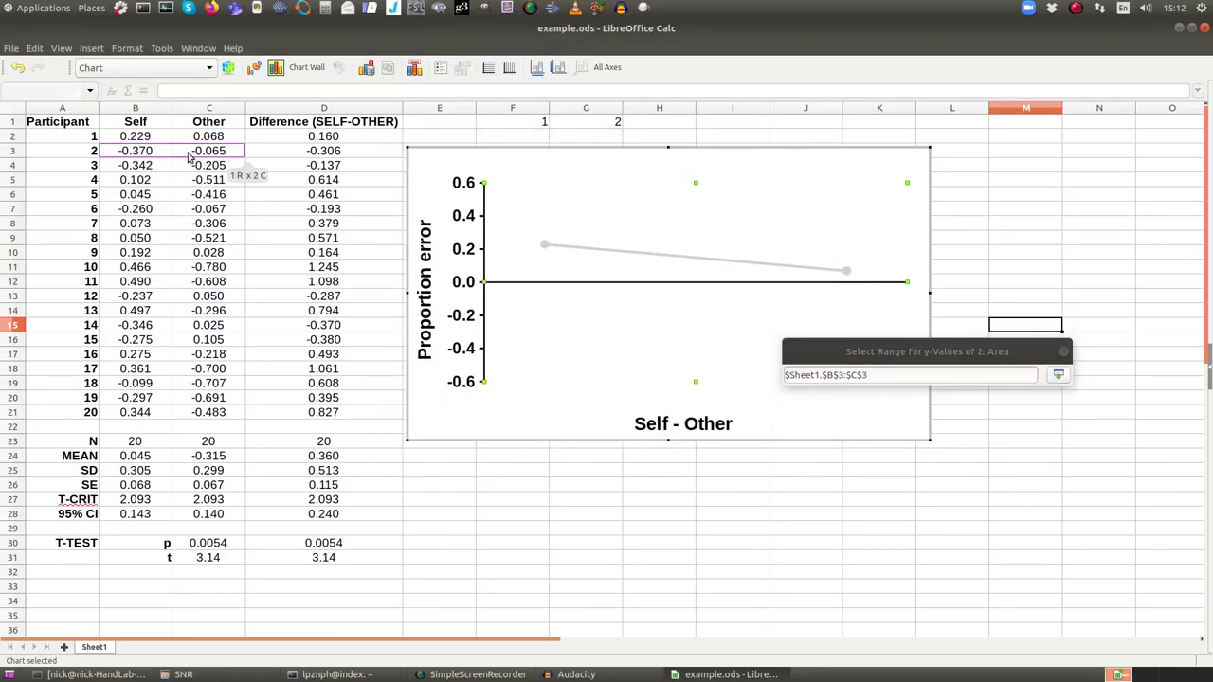
# Add a series named from A4 with y-values B4:C4 and x-values F1:G1
pyautogui.click(479, 329)
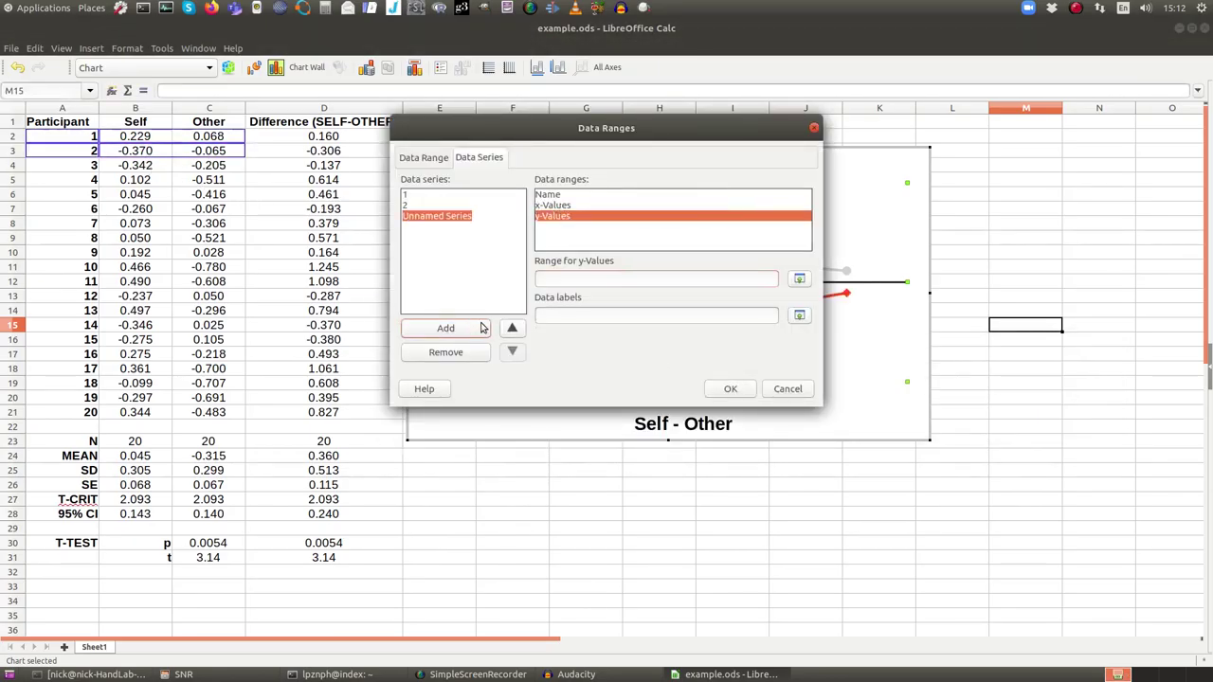
pyautogui.click(799, 278)
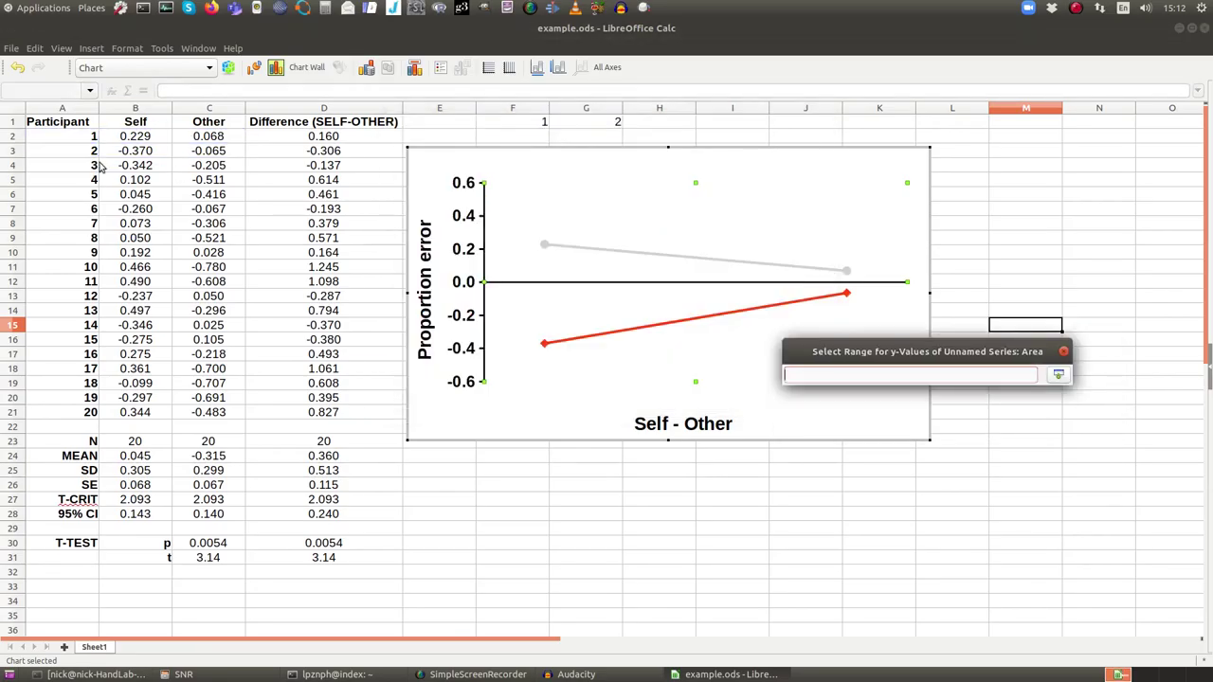
pyautogui.moveTo(135, 165); pyautogui.dragTo(210, 165)
pyautogui.click(559, 179)
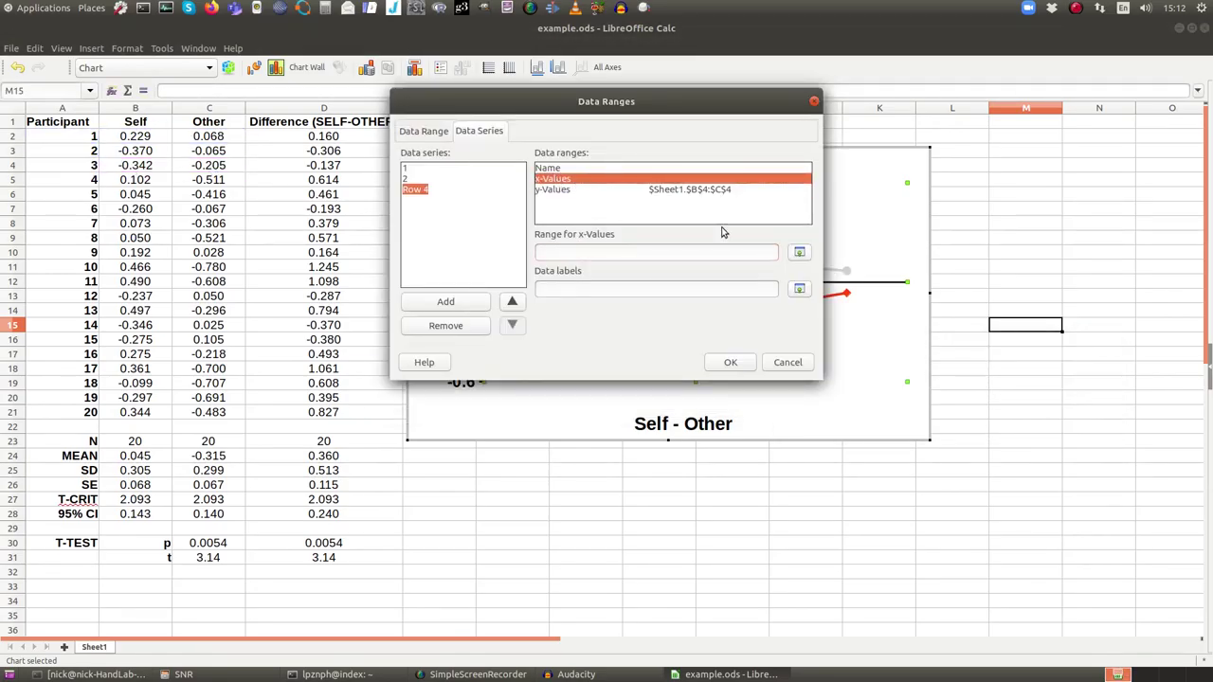
pyautogui.click(799, 251)
pyautogui.moveTo(507, 121); pyautogui.dragTo(607, 121)
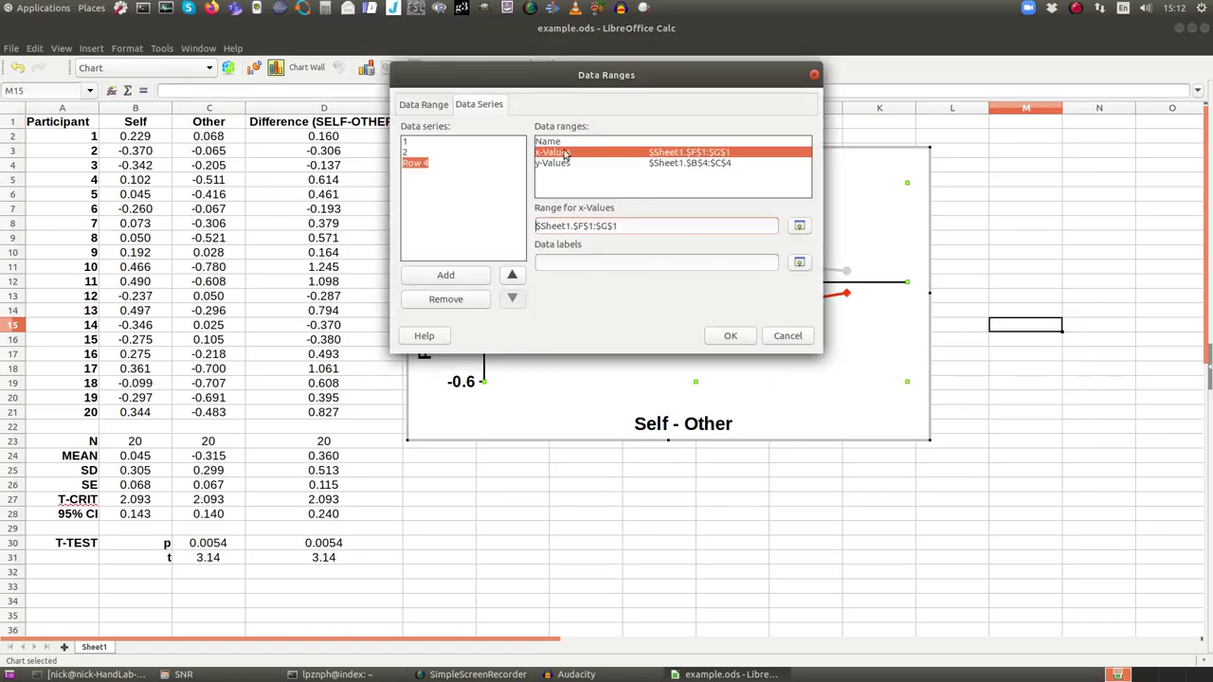
pyautogui.click(549, 142)
pyautogui.click(799, 228)
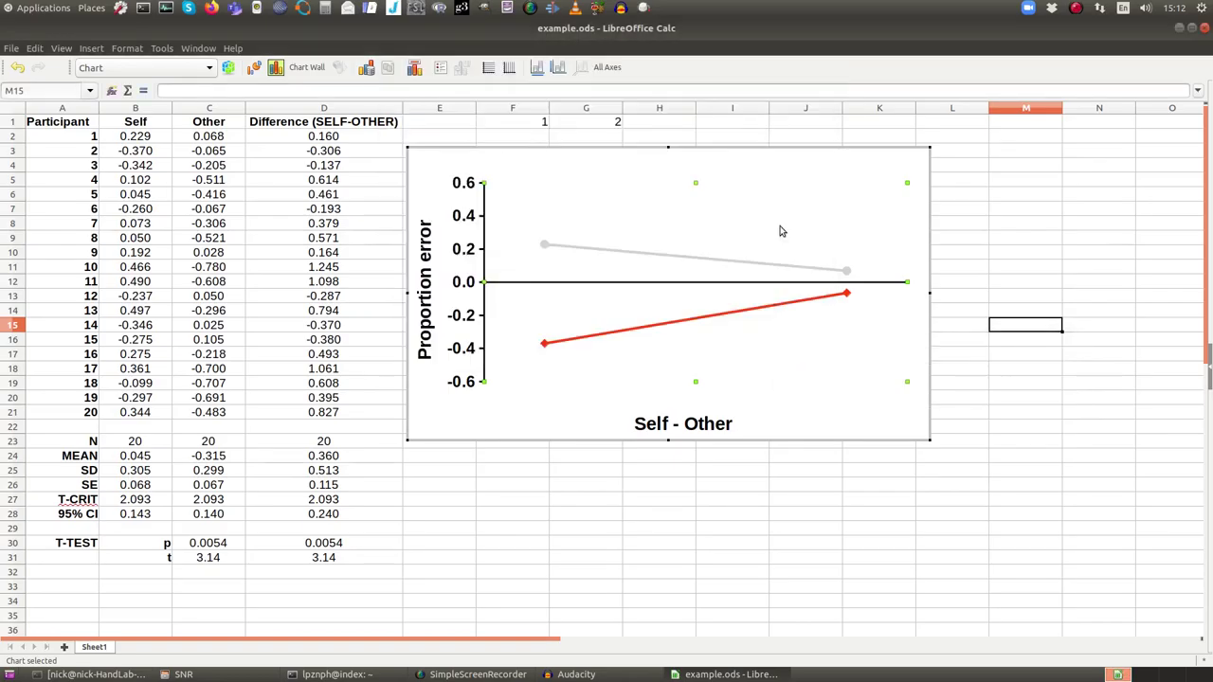
pyautogui.click(85, 159)
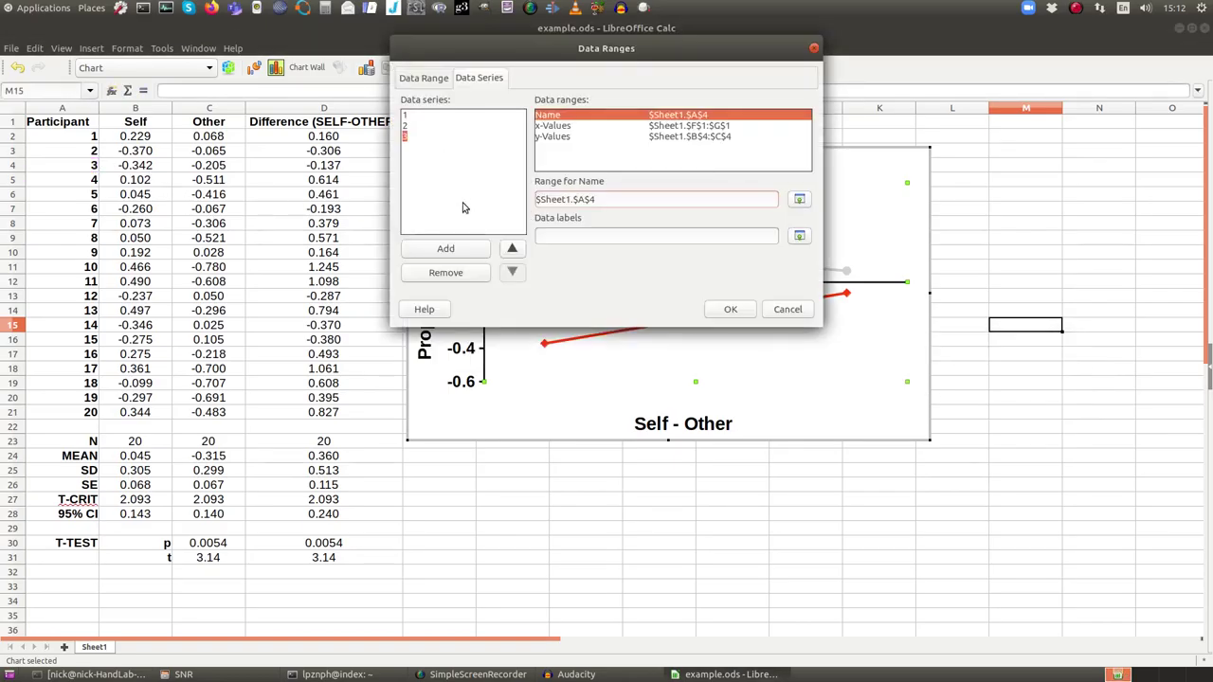
# Add a series named from A5 with x-values F1:G1 and y-values B5:C5
pyautogui.click(446, 248)
pyautogui.click(799, 199)
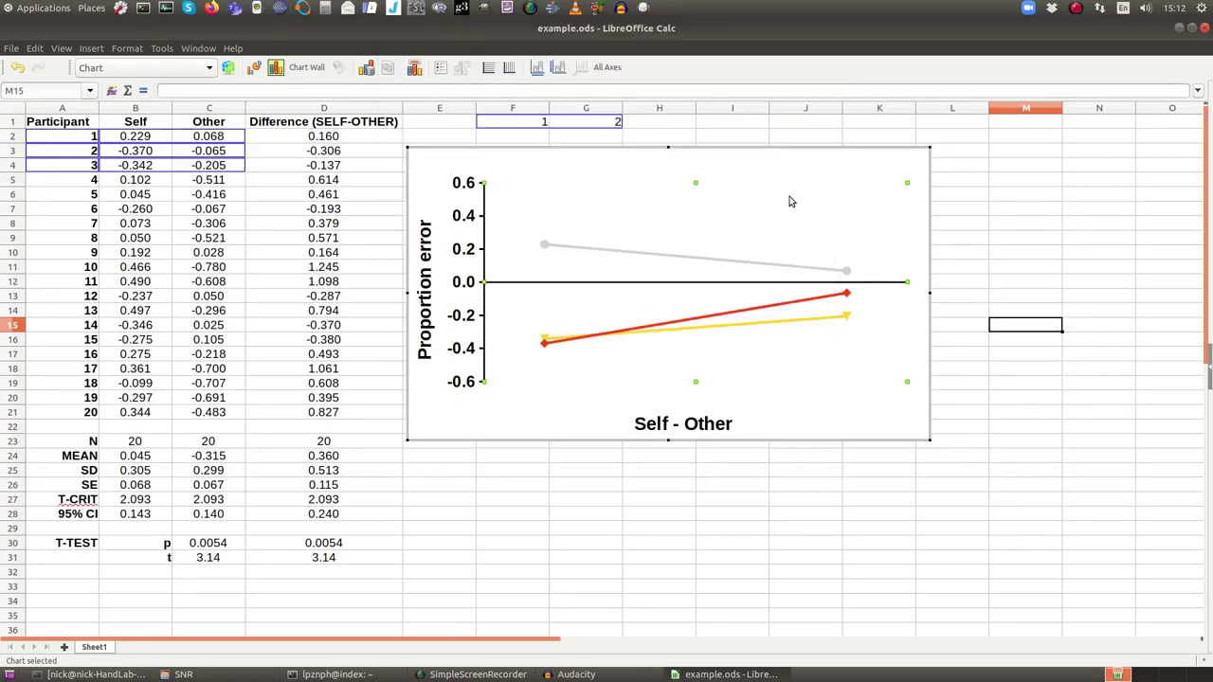
pyautogui.click(86, 179)
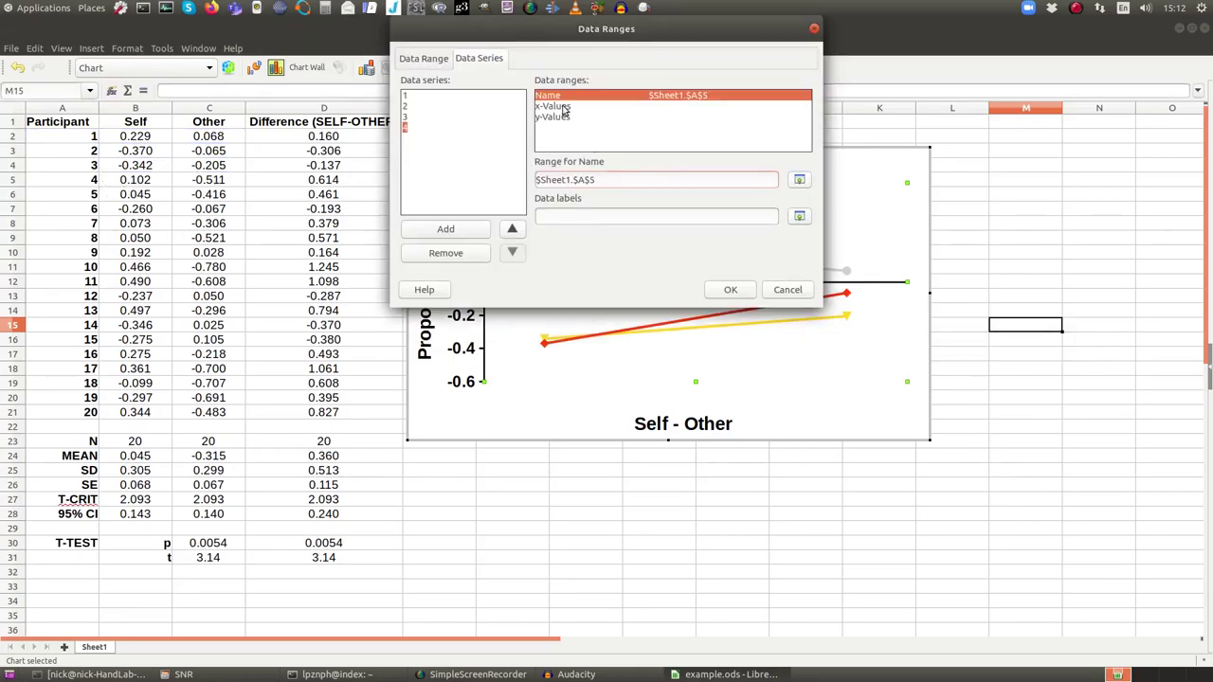
pyautogui.click(559, 106)
pyautogui.click(799, 180)
pyautogui.moveTo(544, 120); pyautogui.dragTo(578, 126)
pyautogui.click(554, 117)
pyautogui.click(799, 180)
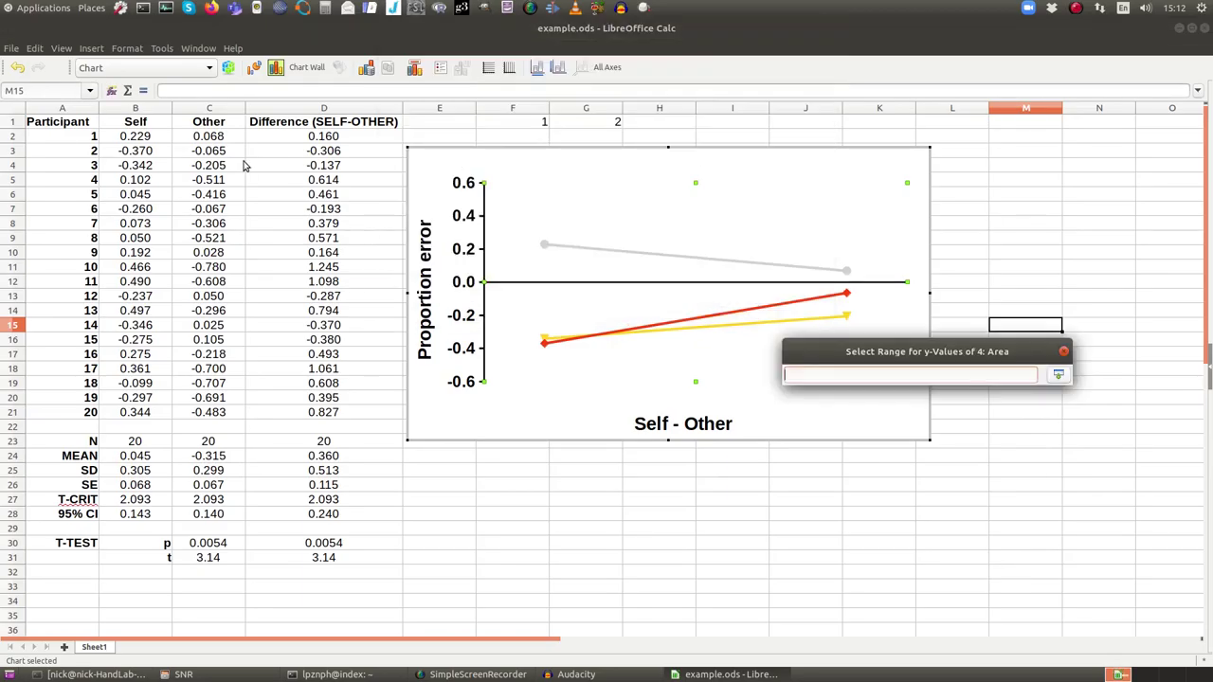
pyautogui.moveTo(144, 182); pyautogui.dragTo(215, 185)
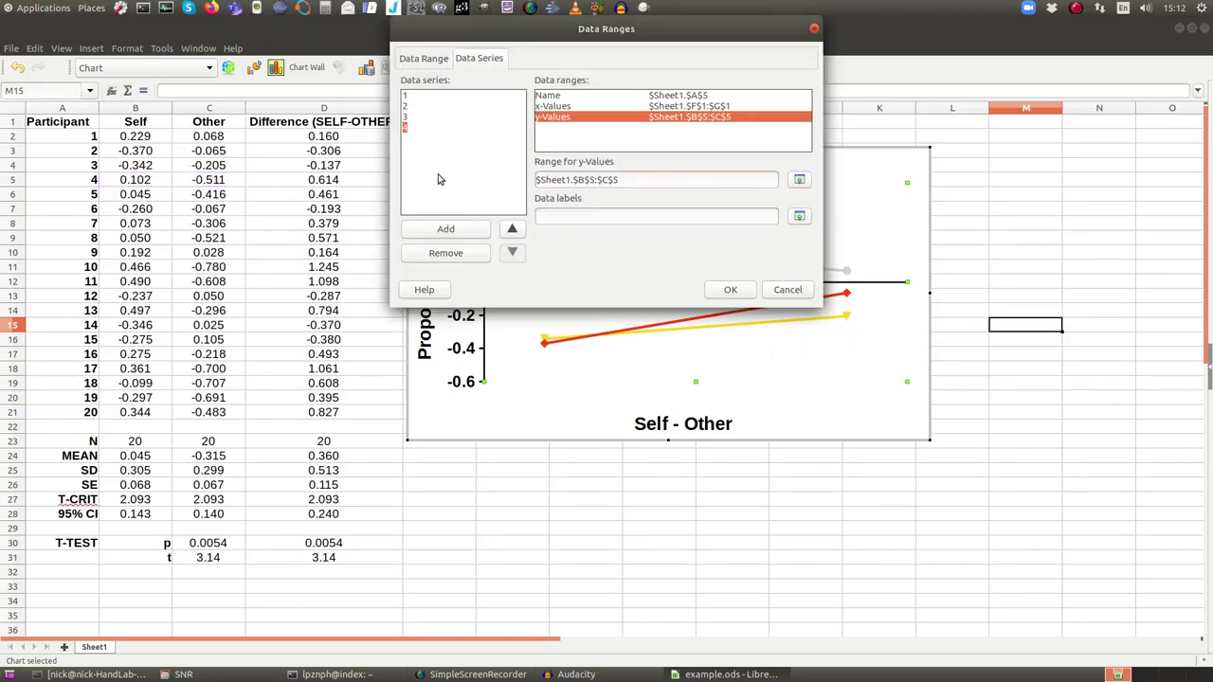
# Add a fifth series named from A6 with x-values F1:G1 and y-values B6:C6
pyautogui.click(453, 228)
pyautogui.click(556, 98)
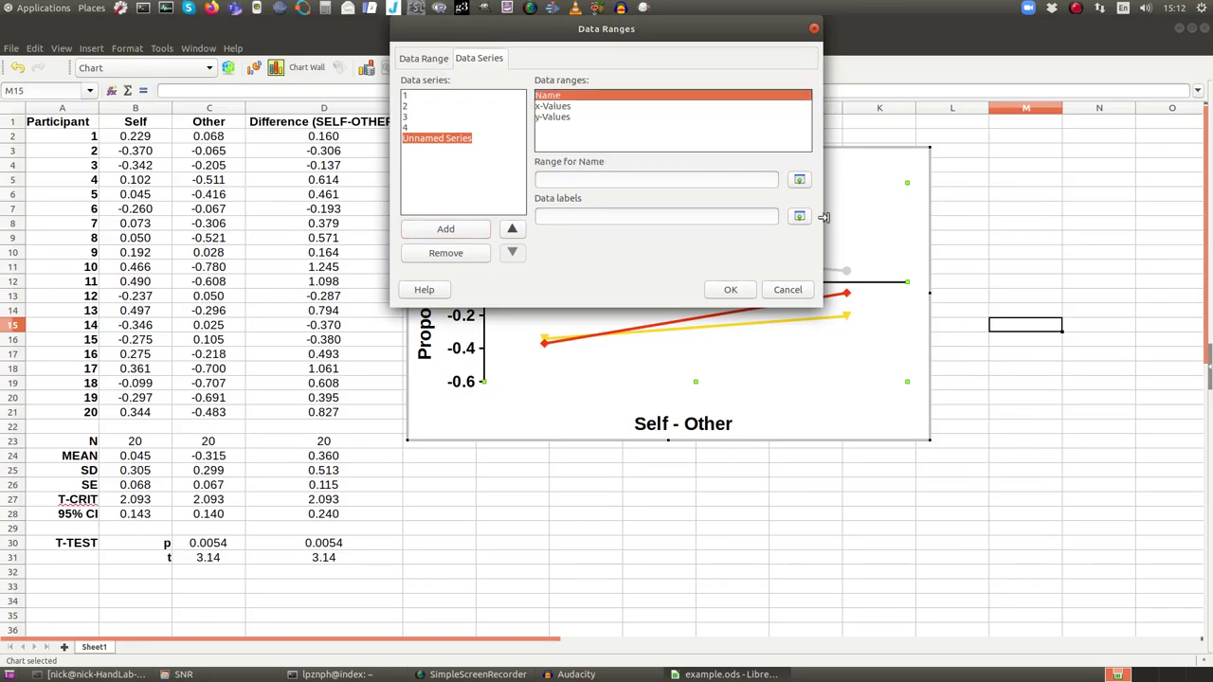
pyautogui.click(799, 180)
pyautogui.click(95, 195)
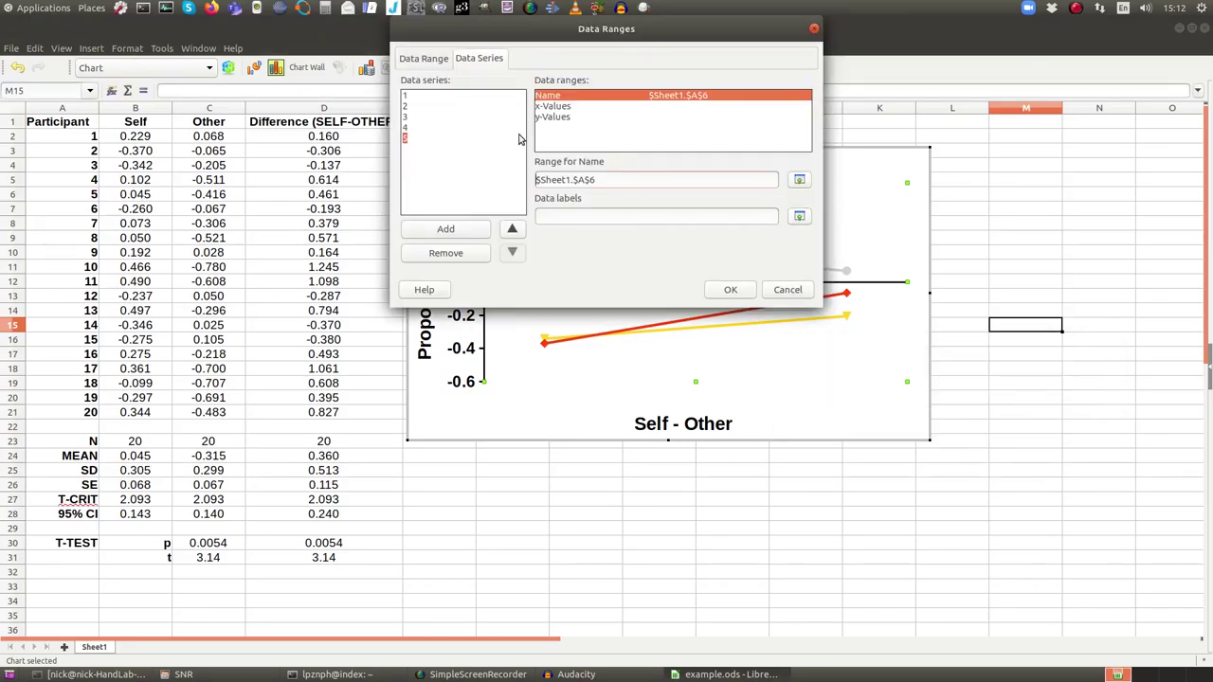
pyautogui.click(565, 108)
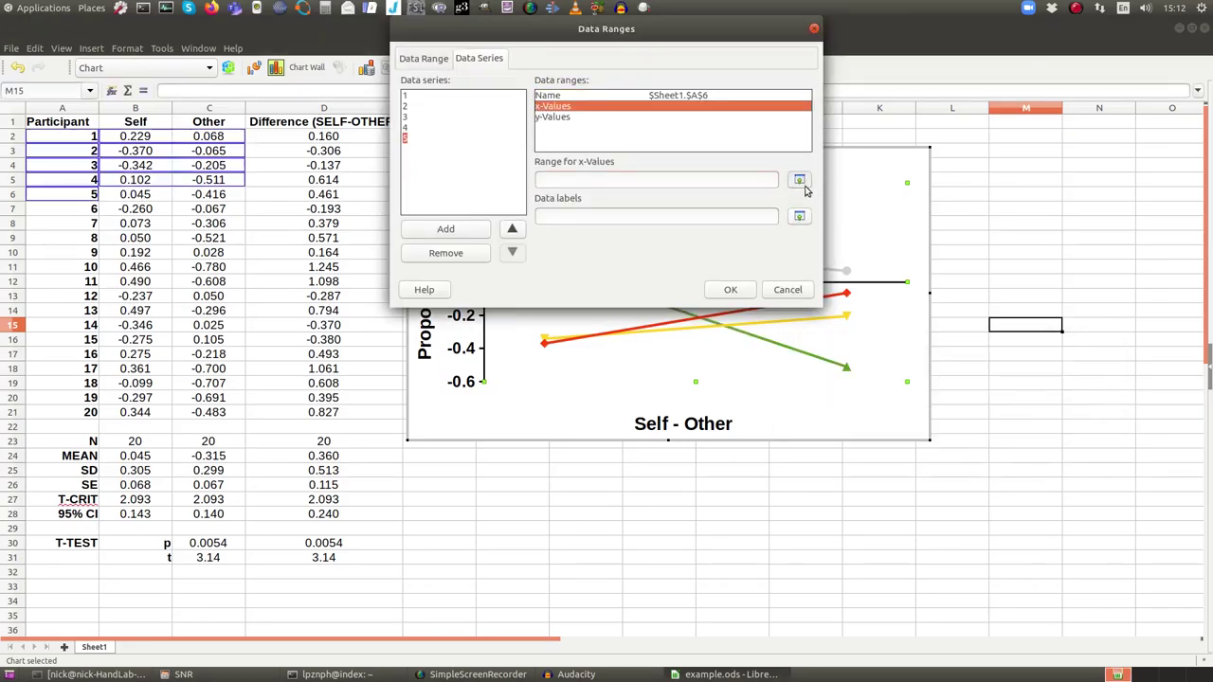
pyautogui.click(799, 180)
pyautogui.moveTo(531, 121); pyautogui.dragTo(607, 124)
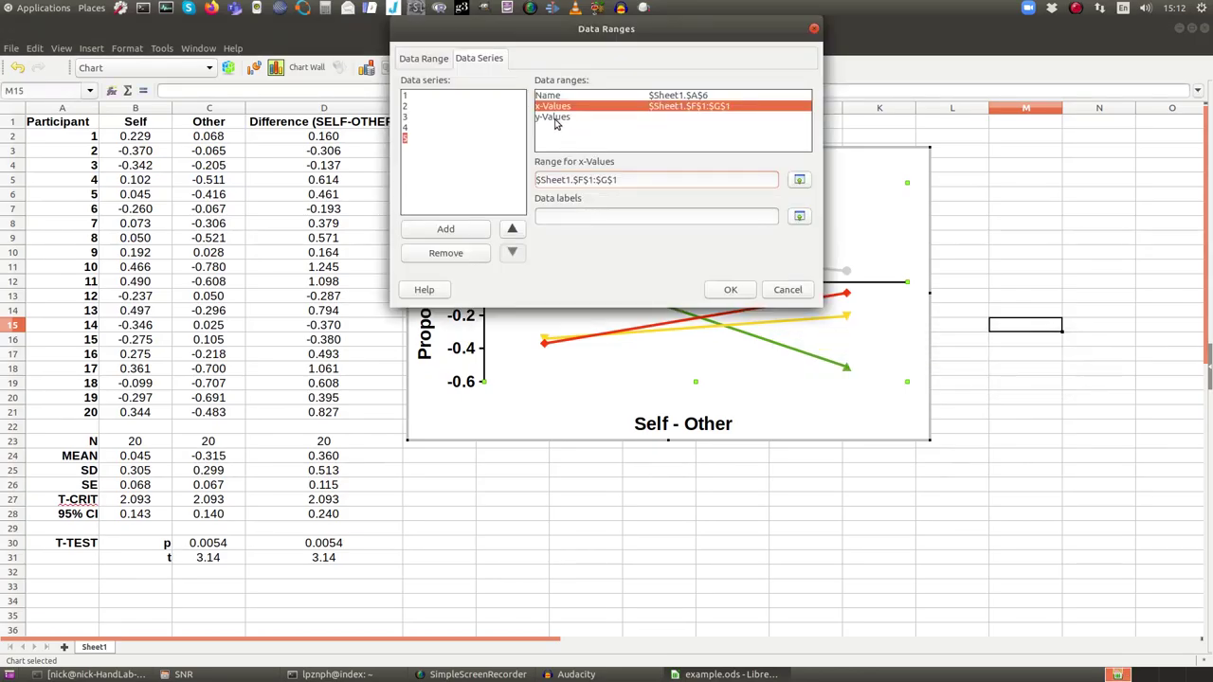
pyautogui.click(554, 116)
pyautogui.click(799, 180)
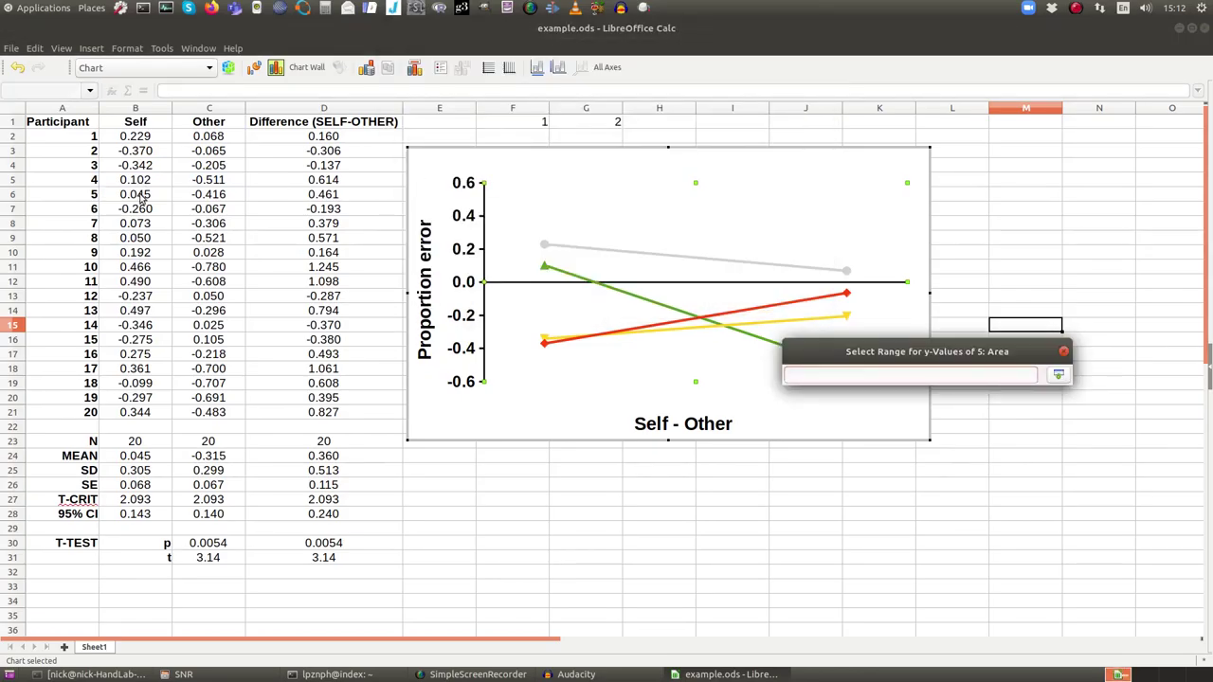
pyautogui.moveTo(134, 195); pyautogui.dragTo(199, 196)
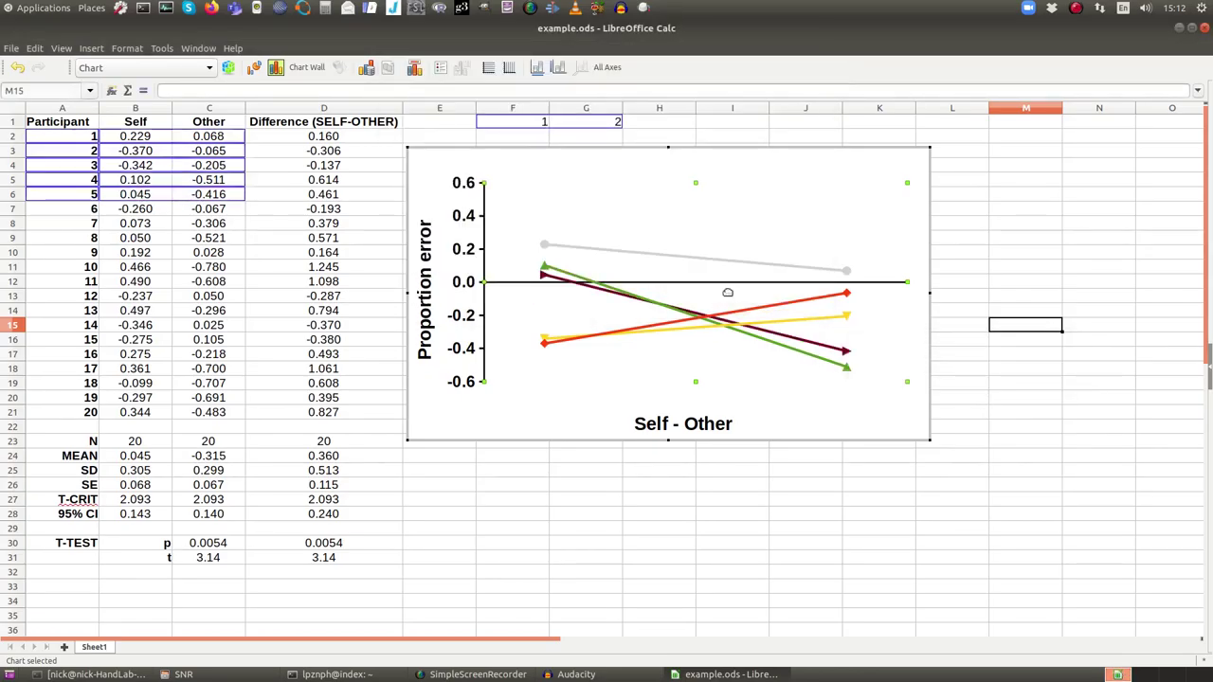
# Make the red and yellow participant lines light grey (Grey 82%) with circle markers
pyautogui.click(728, 289)
pyautogui.doubleClick(761, 312)
pyautogui.click(414, 216)
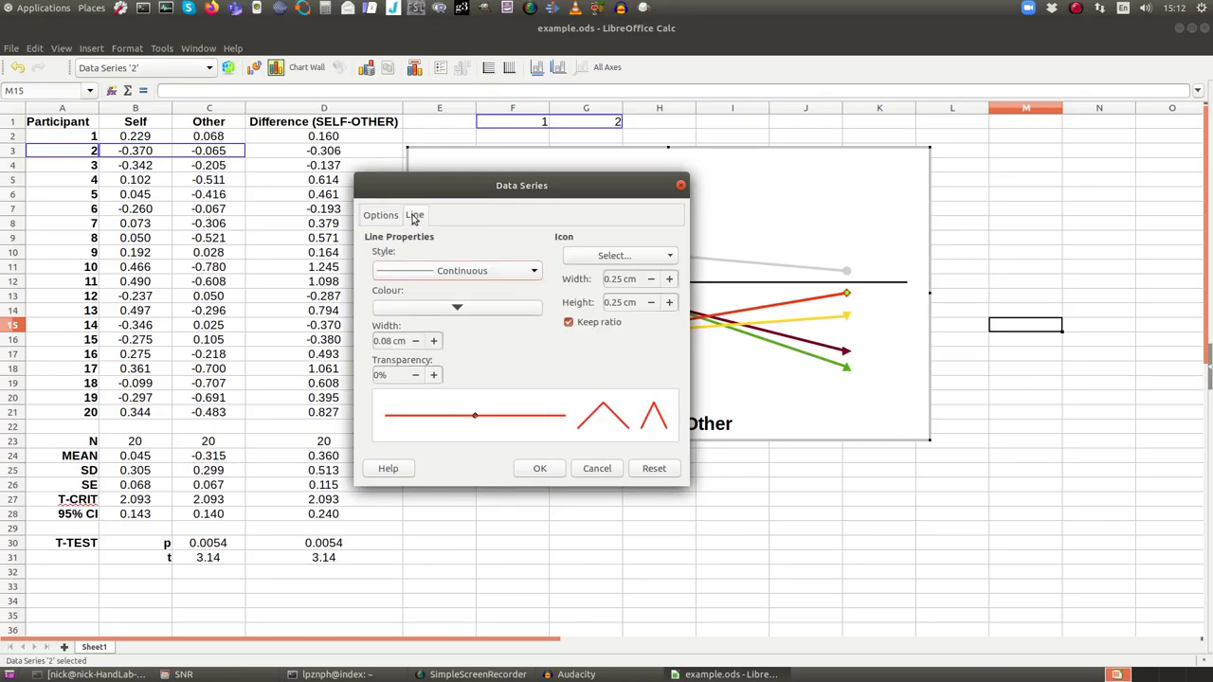
pyautogui.click(652, 256)
pyautogui.moveTo(644, 339)
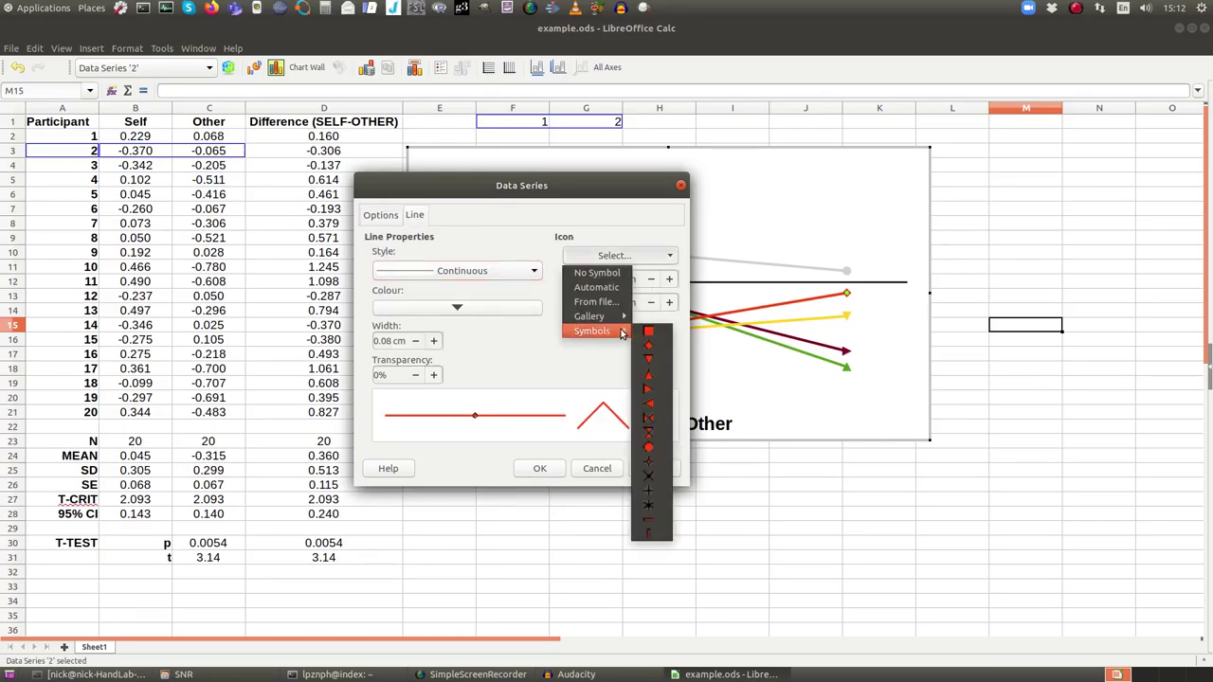
pyautogui.click(652, 443)
pyautogui.click(443, 309)
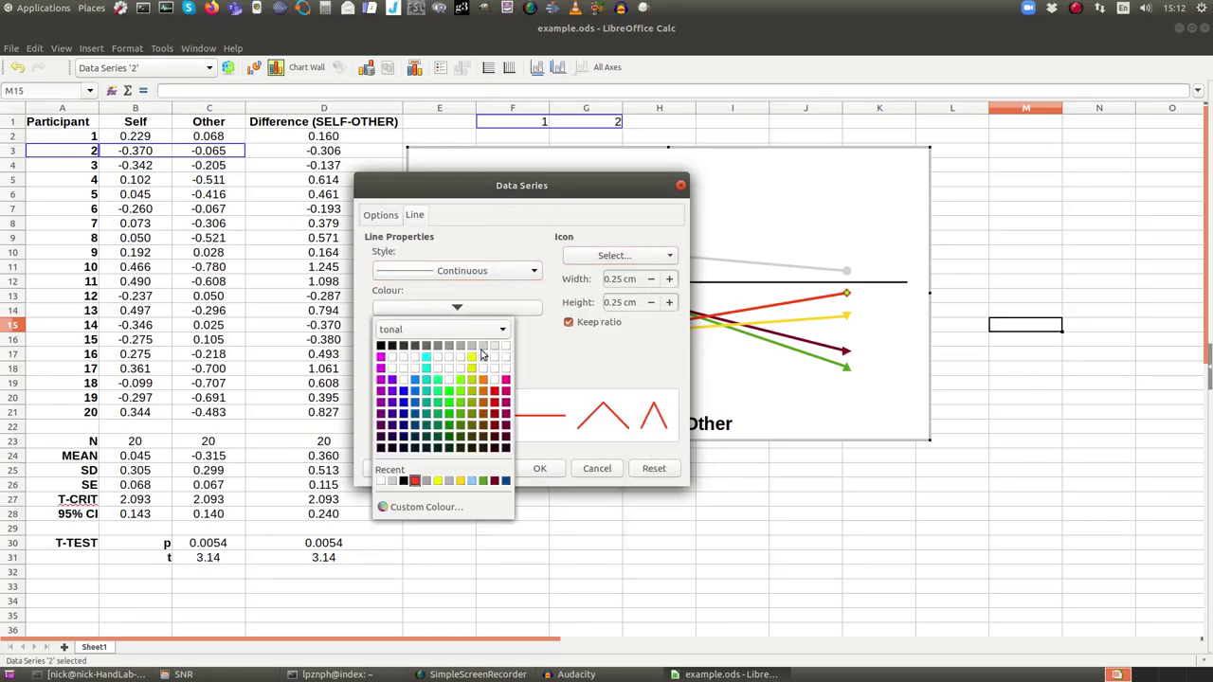
pyautogui.click(482, 349)
pyautogui.click(545, 468)
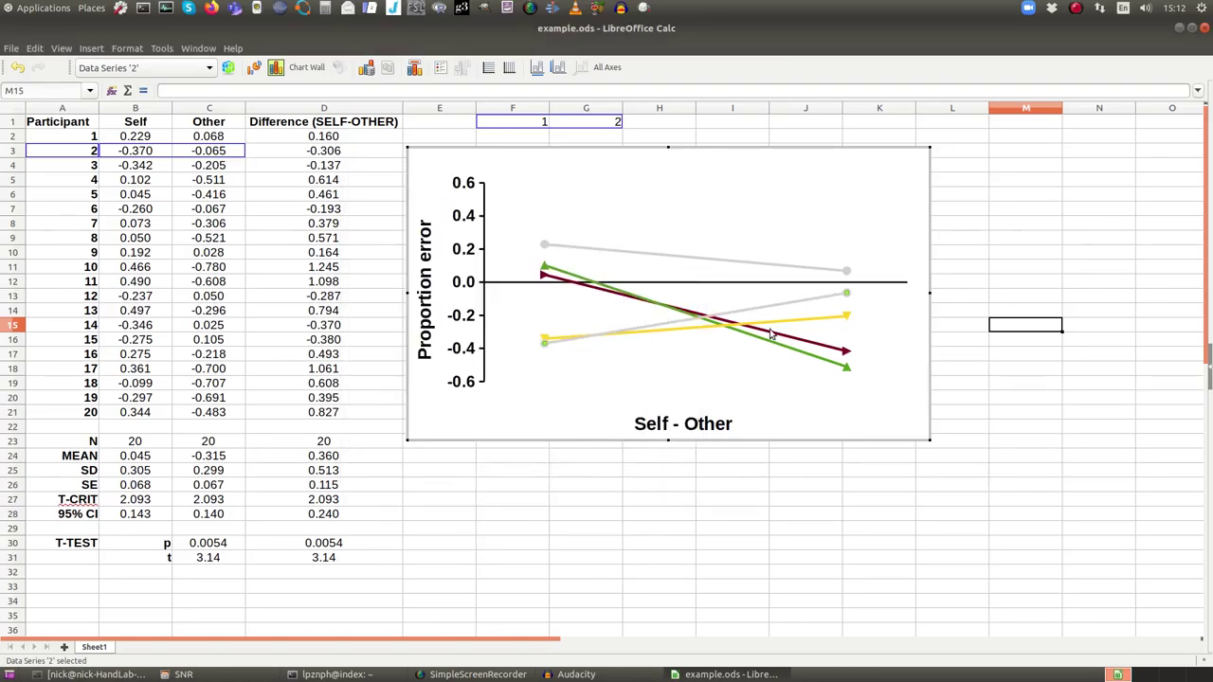
pyautogui.click(772, 325)
pyautogui.doubleClick(773, 325)
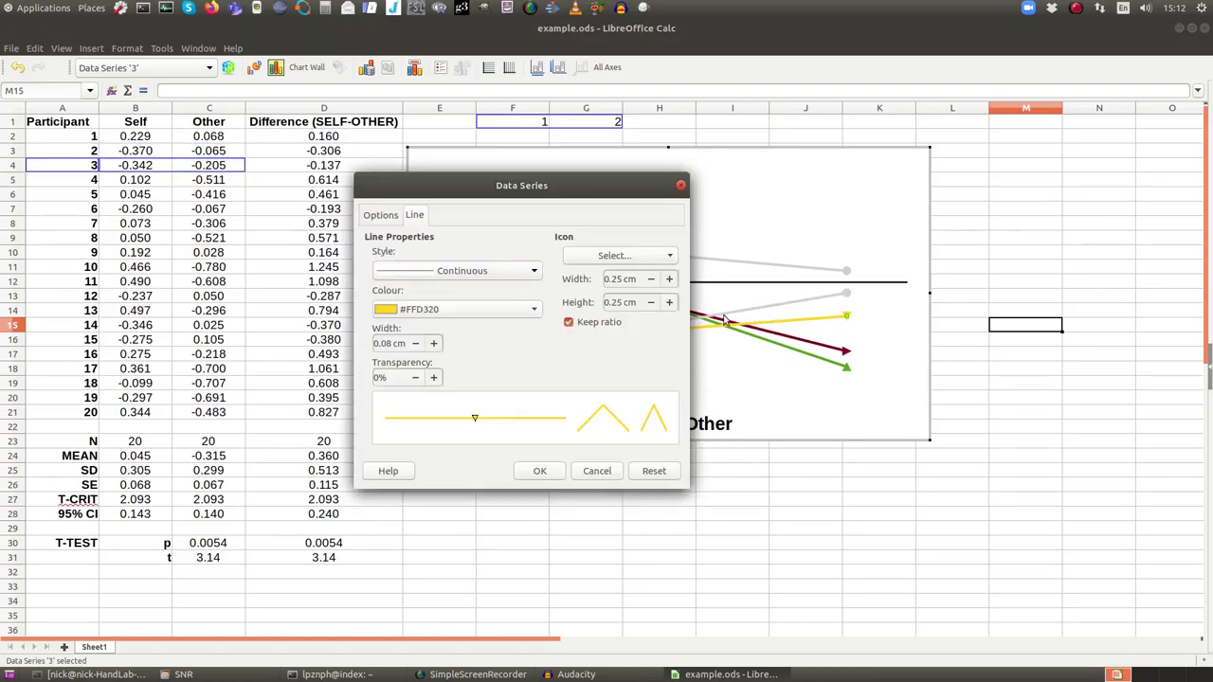
pyautogui.click(666, 258)
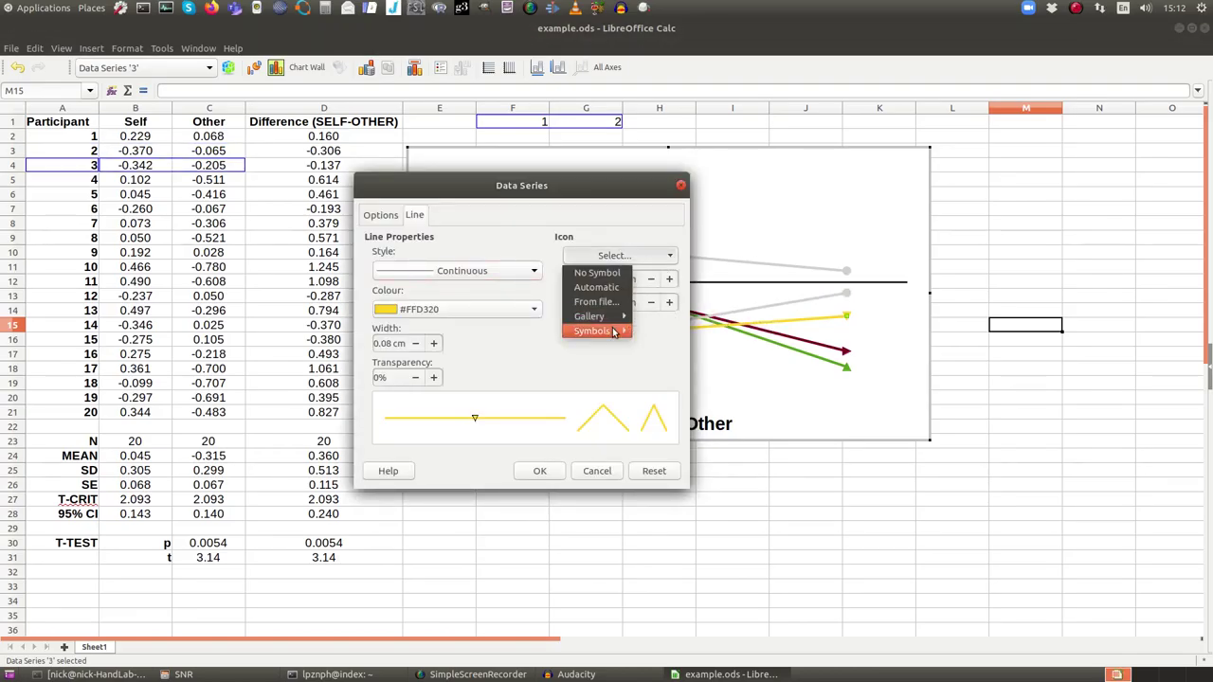
pyautogui.moveTo(616, 331)
pyautogui.click(648, 436)
pyautogui.click(431, 314)
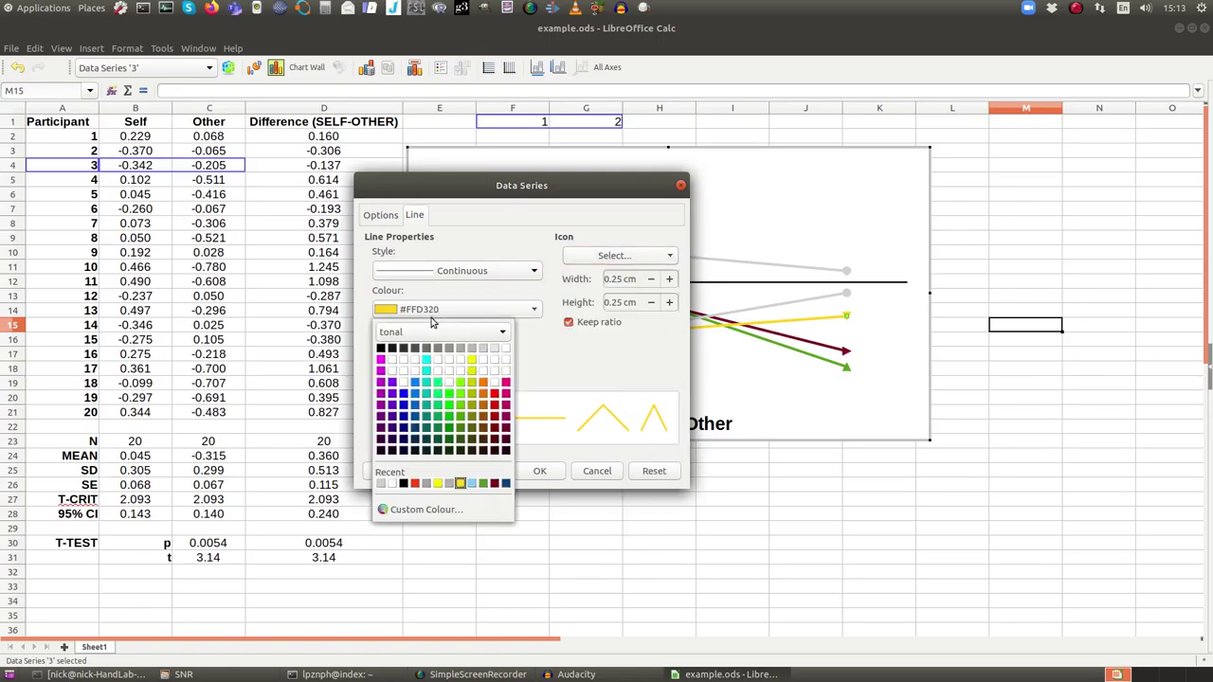
pyautogui.click(482, 351)
pyautogui.click(540, 471)
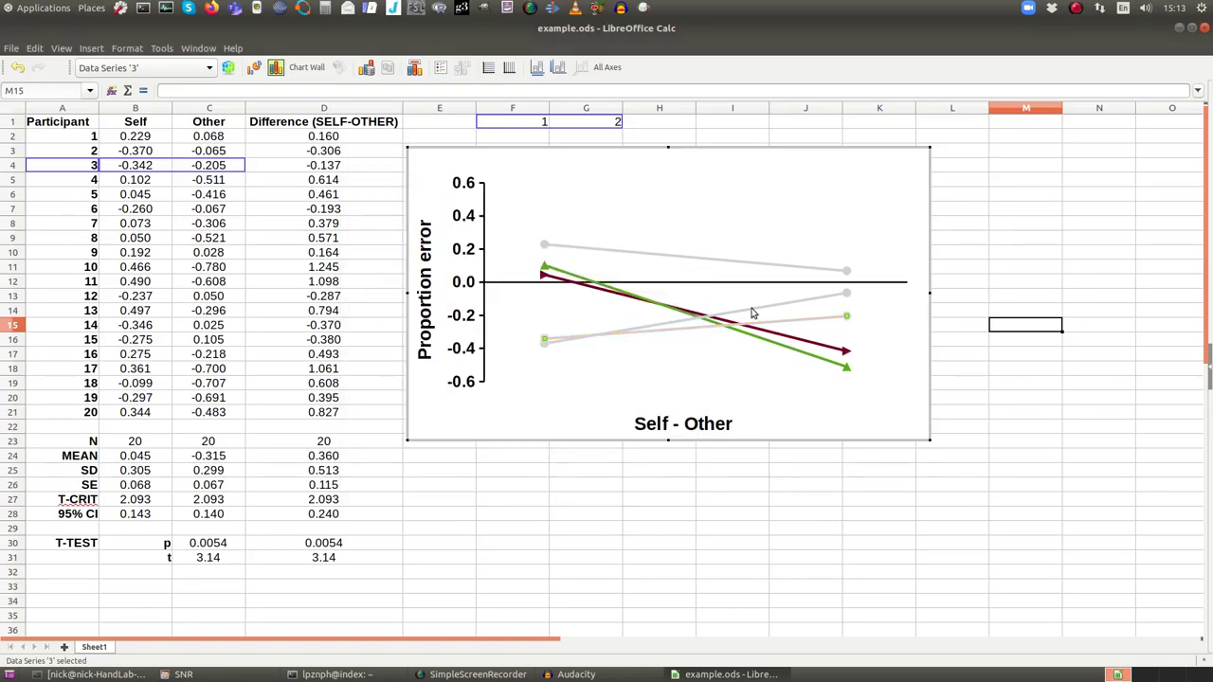
# Make the dark red and green participant lines light grey with circle markers too
pyautogui.doubleClick(801, 342)
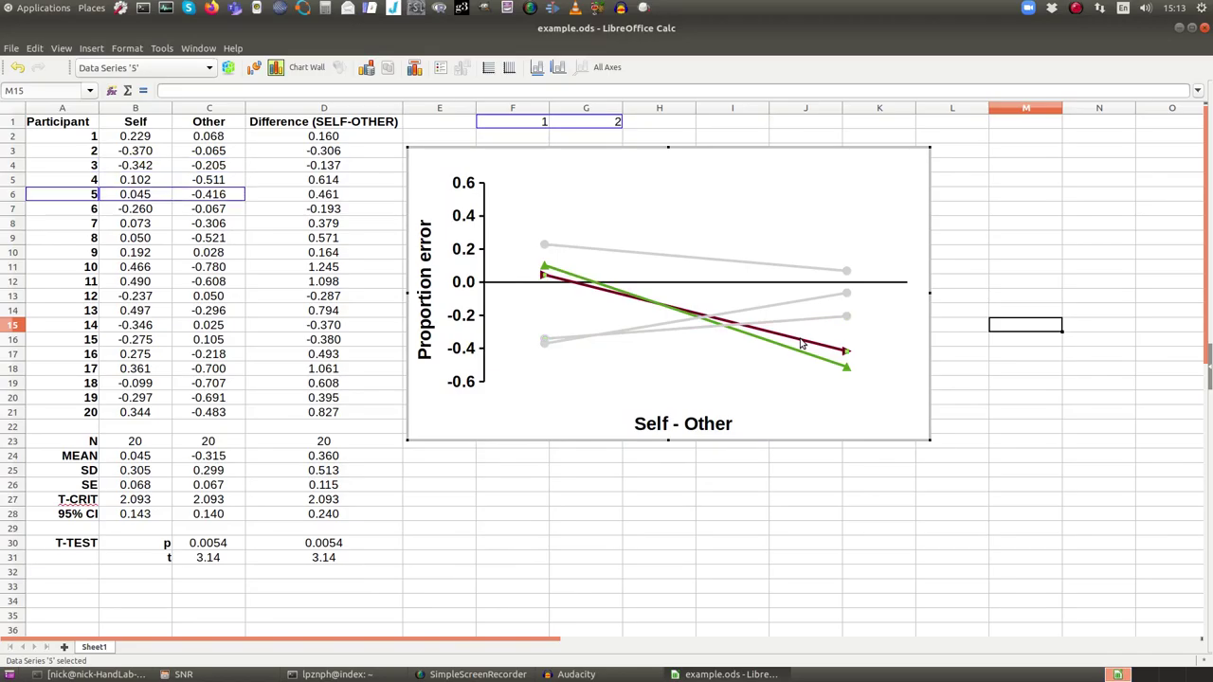
pyautogui.click(660, 256)
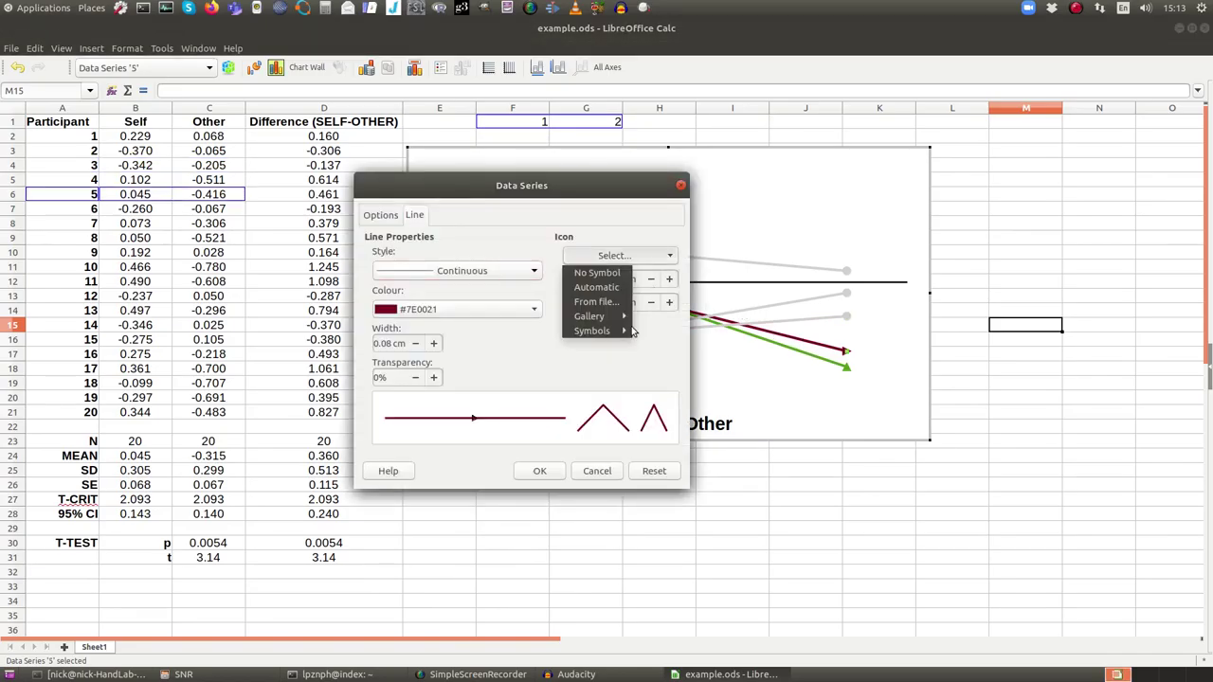
pyautogui.moveTo(633, 330)
pyautogui.click(644, 450)
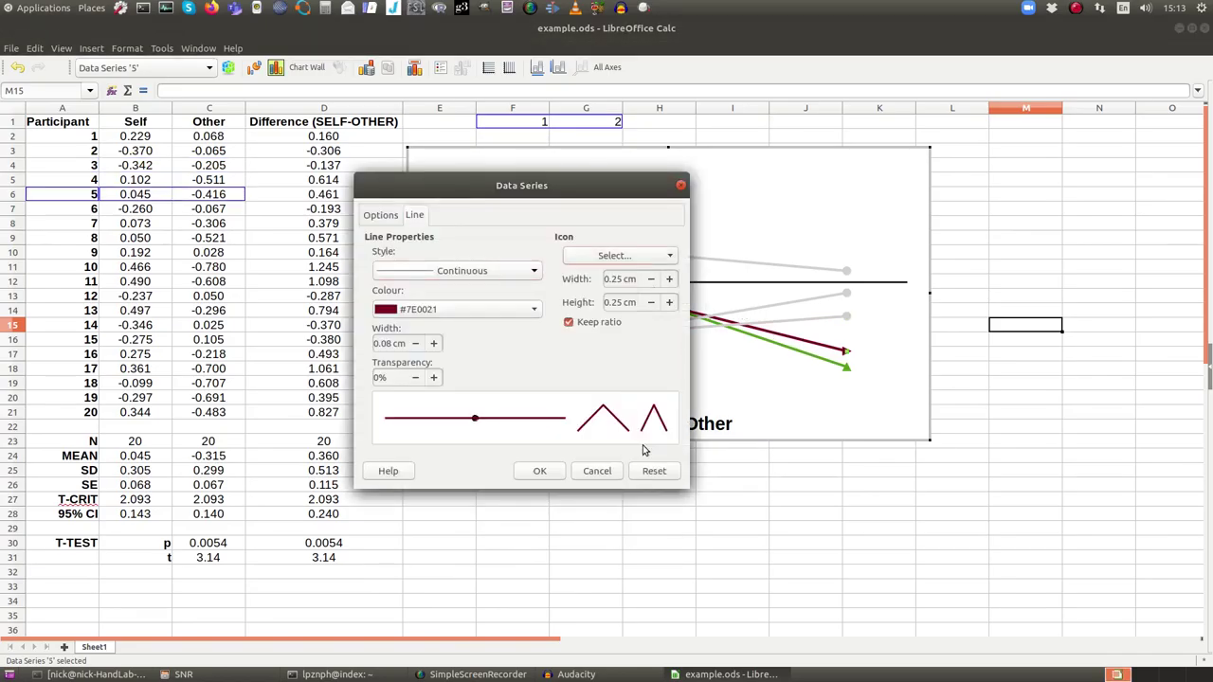
pyautogui.click(458, 314)
pyautogui.click(482, 348)
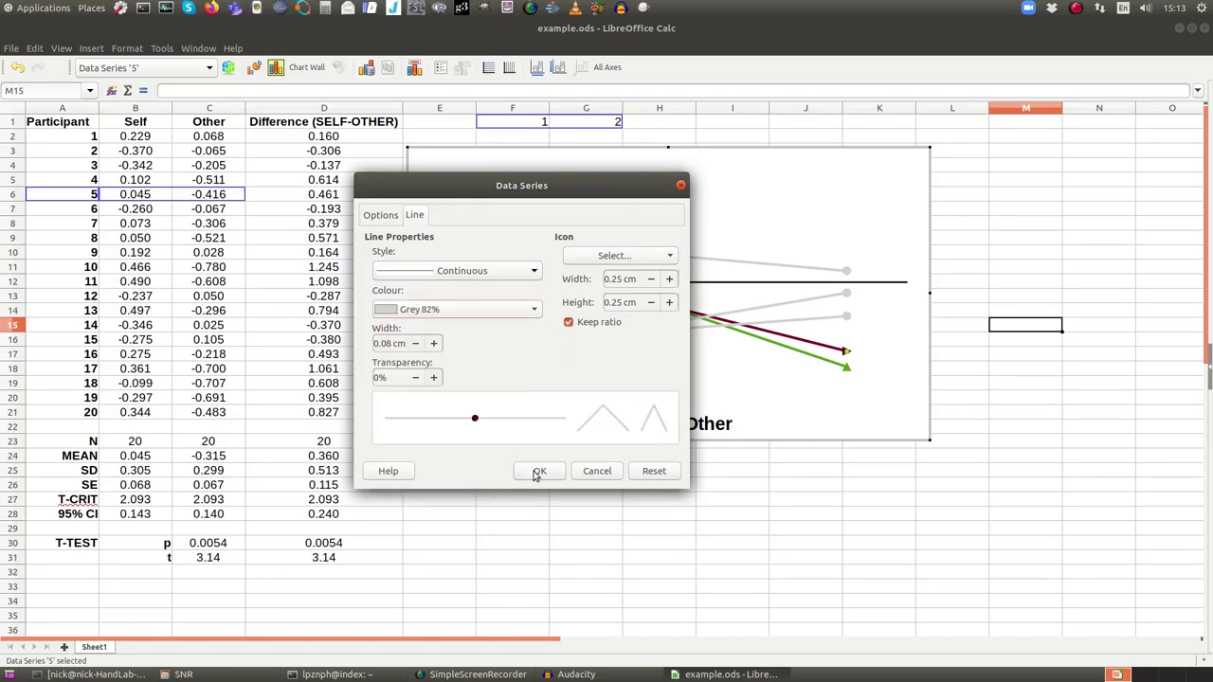
pyautogui.click(539, 471)
pyautogui.doubleClick(786, 349)
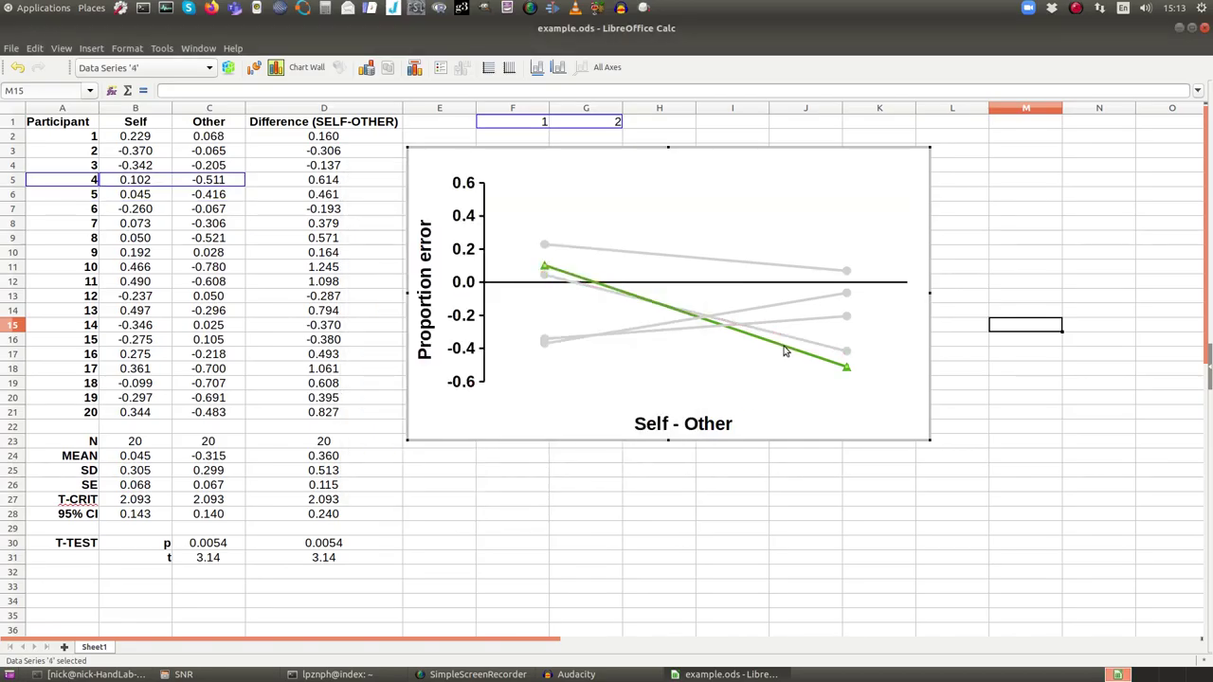
pyautogui.click(661, 256)
pyautogui.moveTo(620, 330)
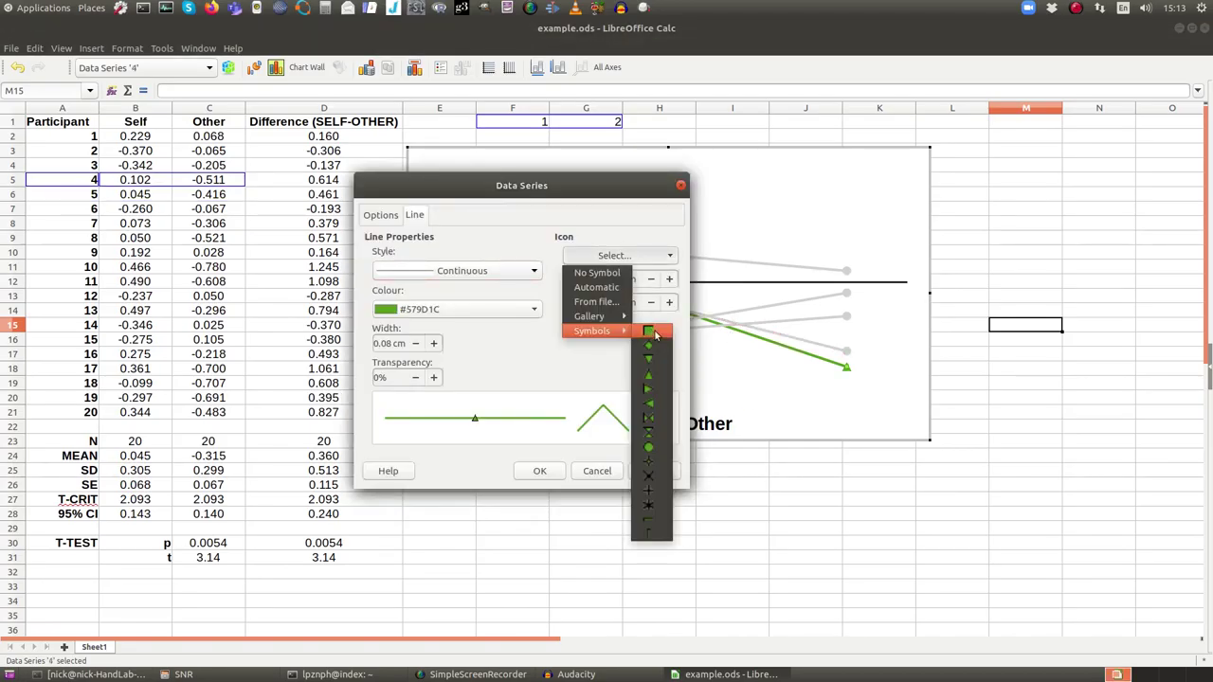
pyautogui.click(652, 445)
pyautogui.click(455, 317)
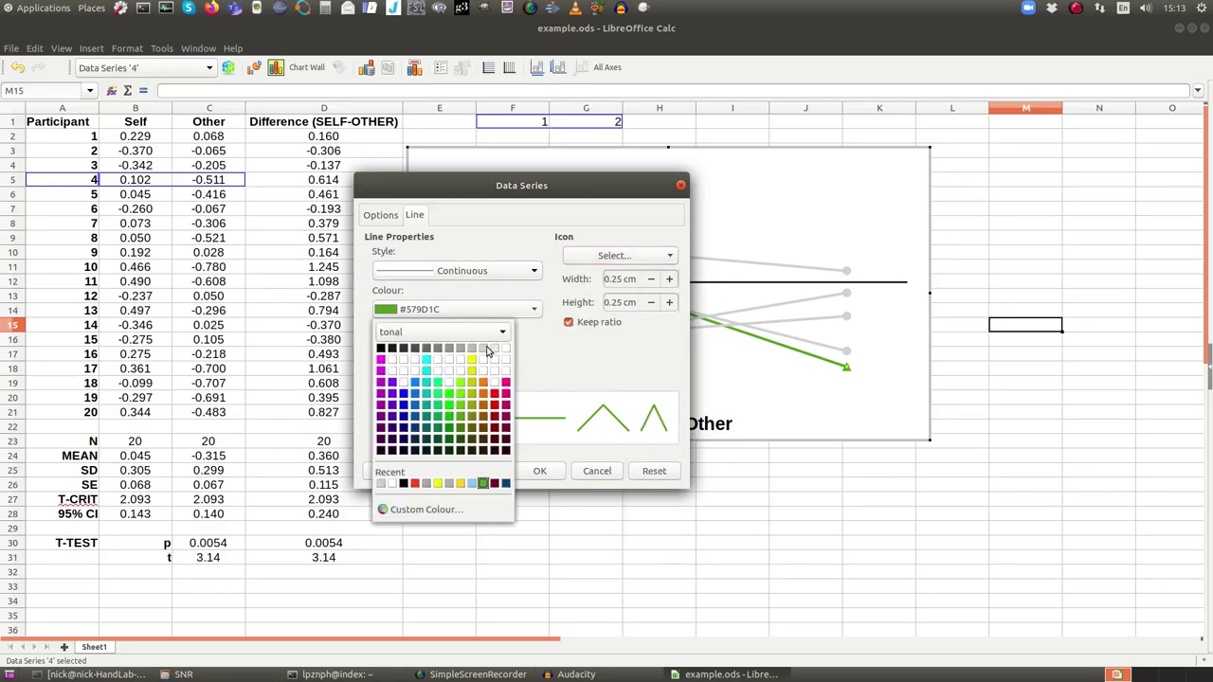
pyautogui.click(487, 351)
pyautogui.click(539, 471)
pyautogui.click(874, 386)
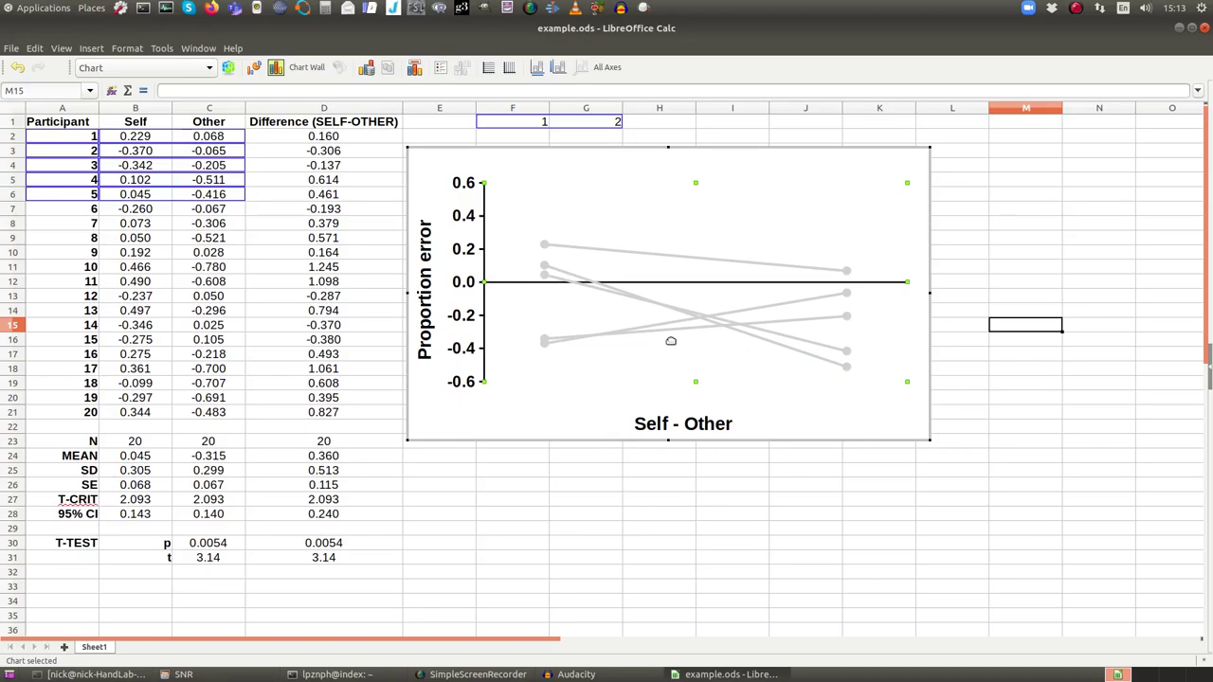
# In the chart's Data Ranges, add a new participant series with x-values F1:G1
pyautogui.rightClick(691, 226)
pyautogui.click(732, 353)
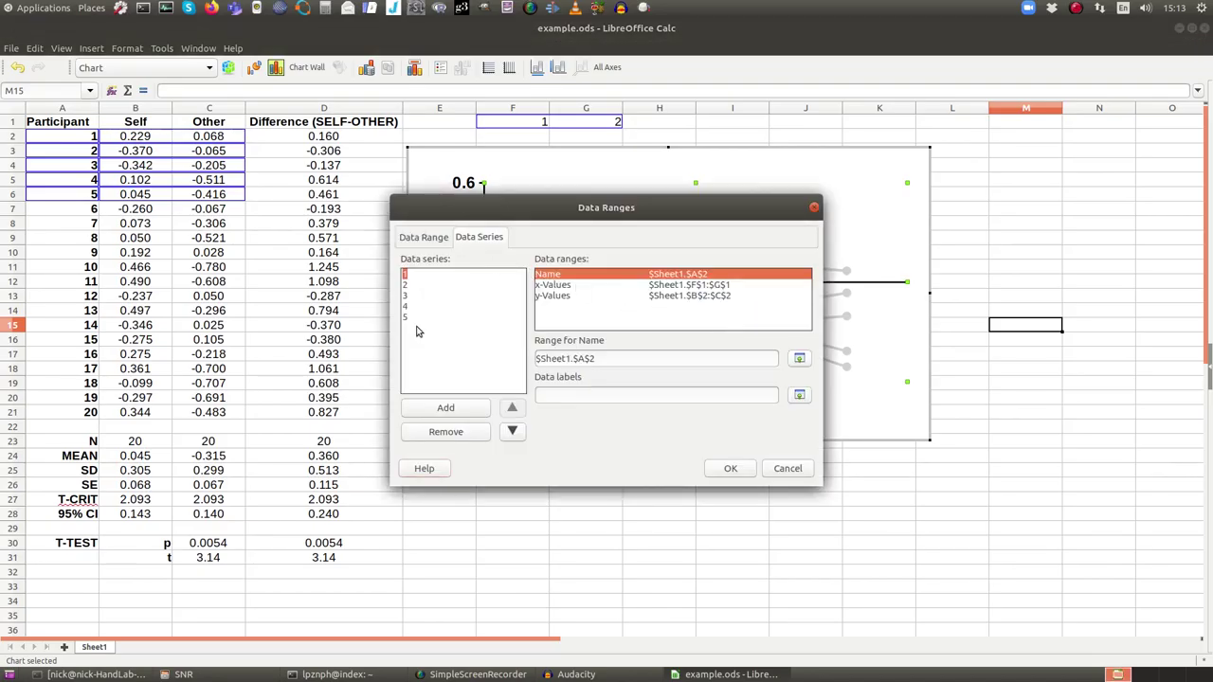
pyautogui.click(445, 322)
pyautogui.click(799, 355)
pyautogui.moveTo(516, 122); pyautogui.dragTo(586, 129)
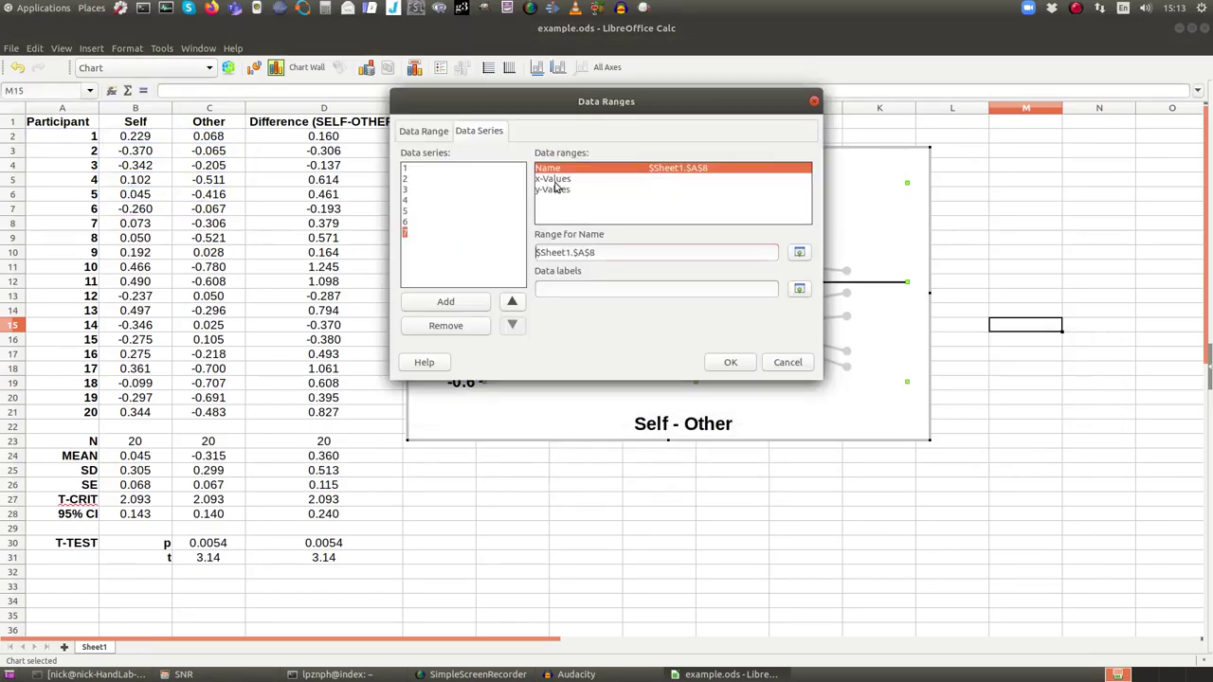
# Add the remaining participant series up to 10, using each row's B:C cells as y-values
pyautogui.click(573, 125)
pyautogui.click(799, 199)
pyautogui.click(142, 239)
pyautogui.click(799, 199)
pyautogui.moveTo(142, 239); pyautogui.dragTo(209, 267)
pyautogui.click(407, 191)
pyautogui.click(559, 107)
pyautogui.click(559, 116)
pyautogui.click(799, 179)
pyautogui.press('Return')
# Correct series 9's x-values to F1:G1 in the Data Ranges dialog
pyautogui.rightClick(573, 237)
pyautogui.click(616, 341)
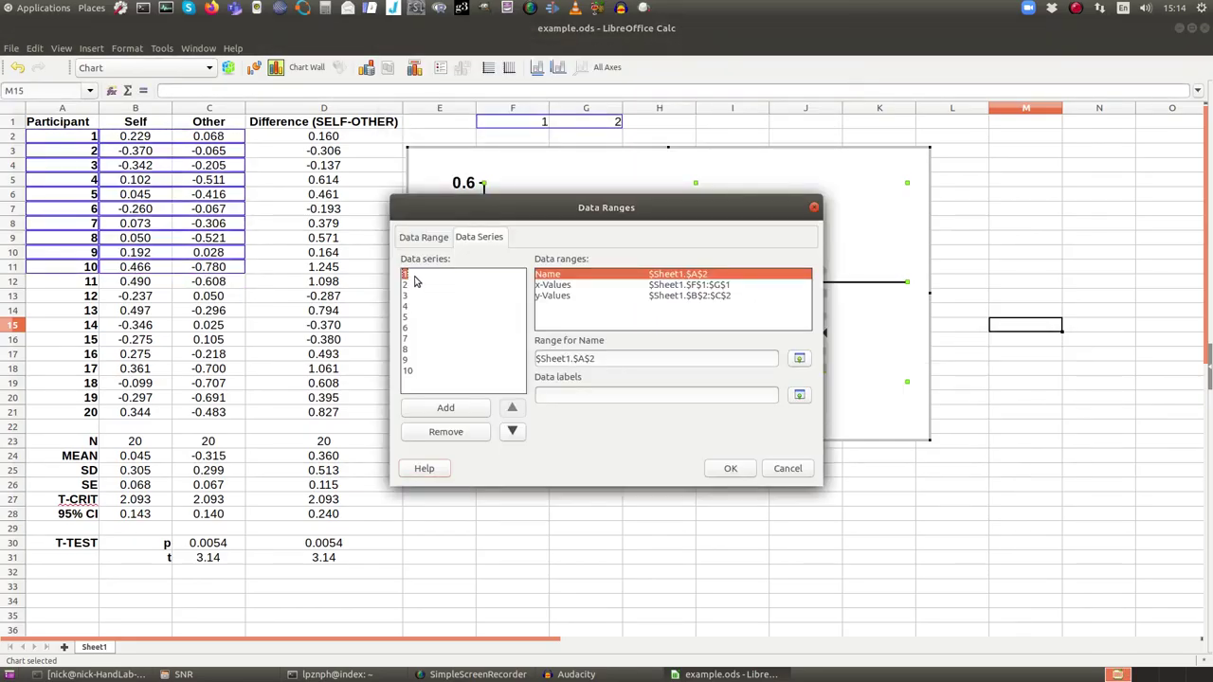
pyautogui.click(487, 282)
pyautogui.click(870, 354)
pyautogui.moveTo(577, 117); pyautogui.dragTo(516, 122)
pyautogui.press('Return')
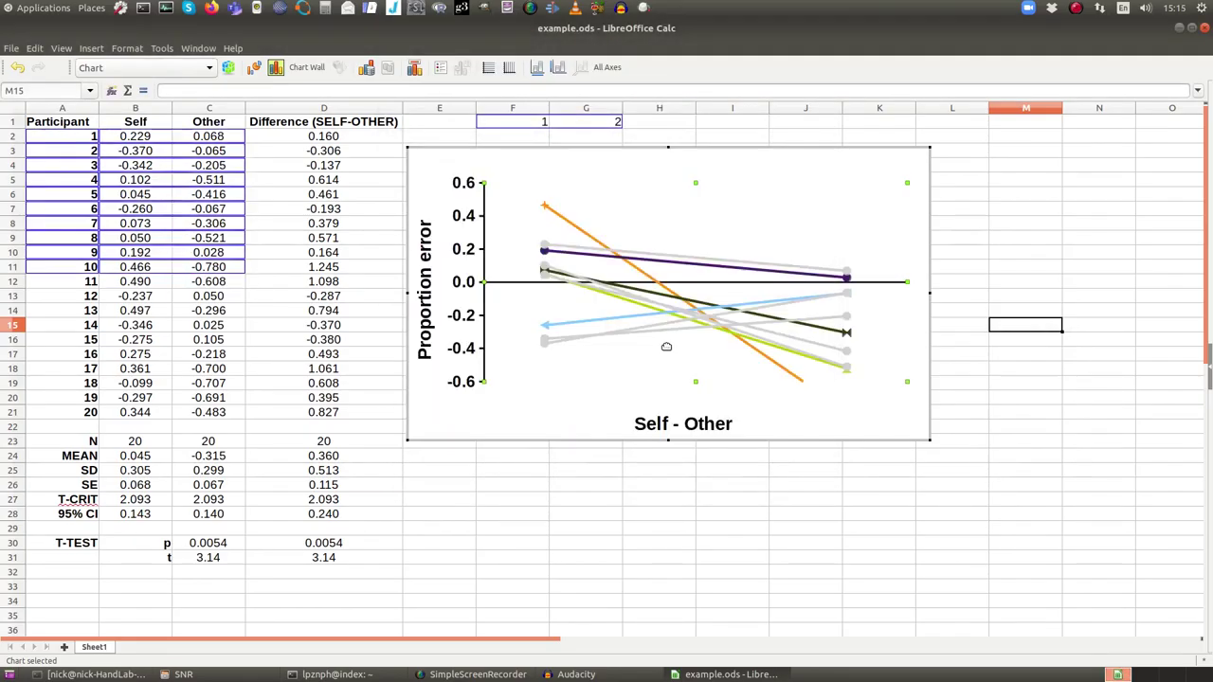
pyautogui.click(468, 281)
# Set the vertical axis scale to a minimum of -0.8 and a maximum of 0.8
pyautogui.doubleClick(468, 282)
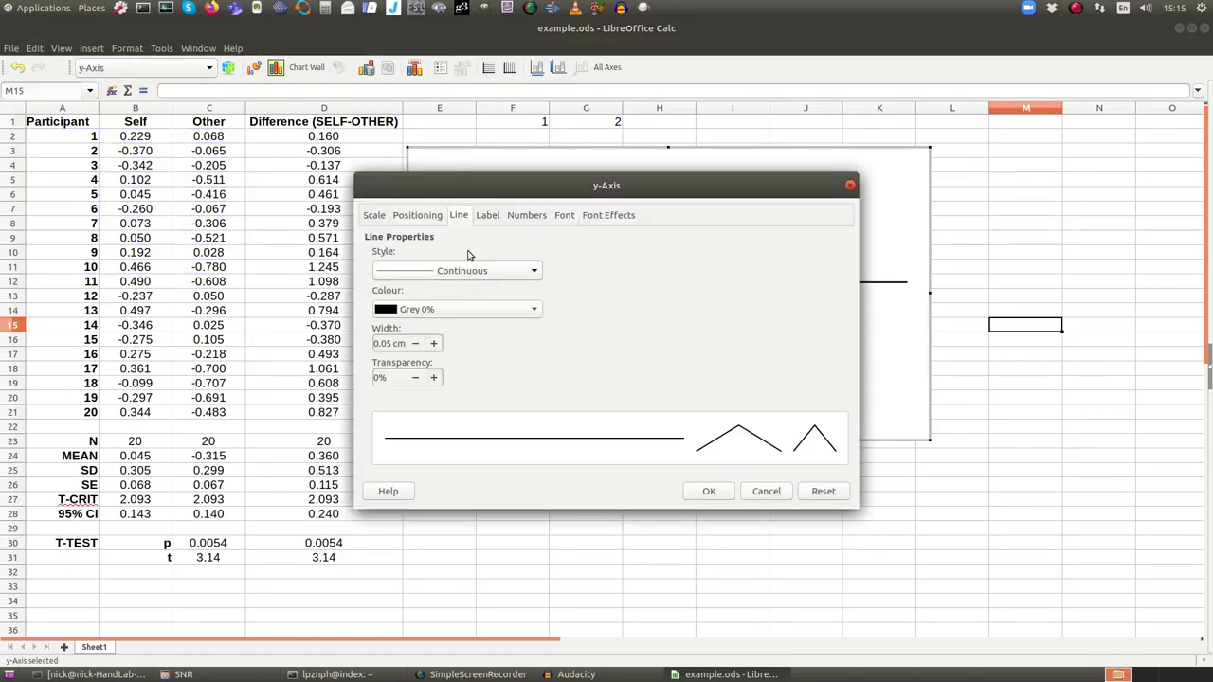
pyautogui.click(373, 216)
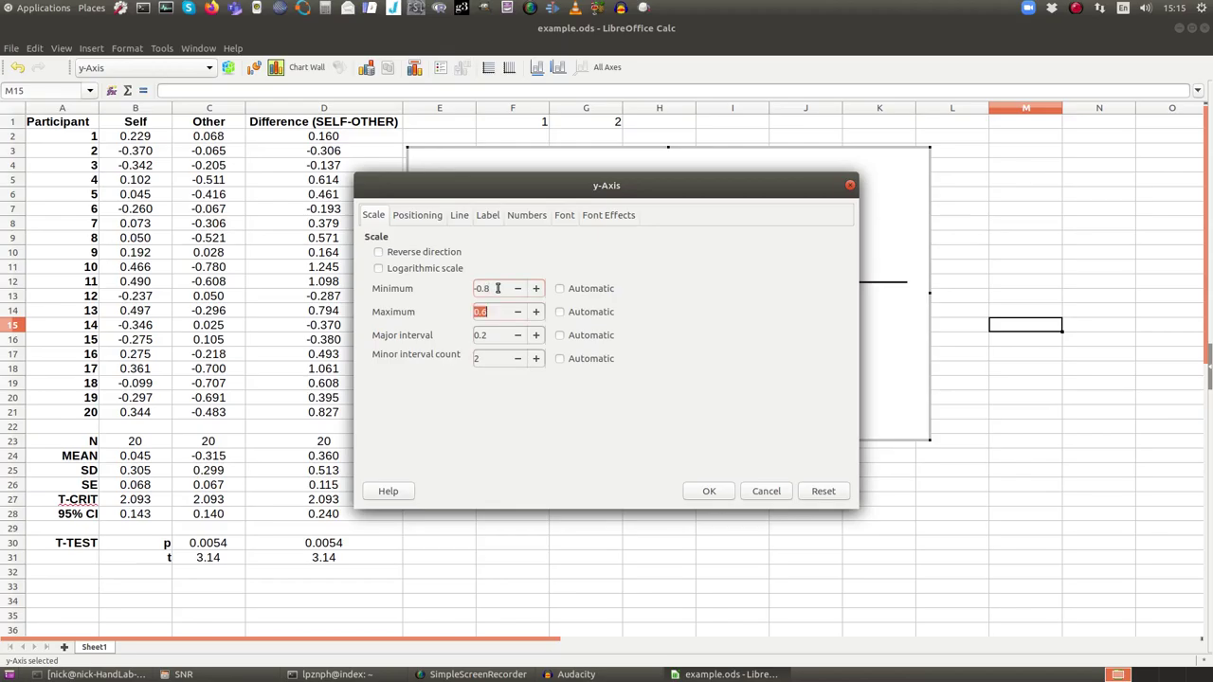
pyautogui.click(706, 492)
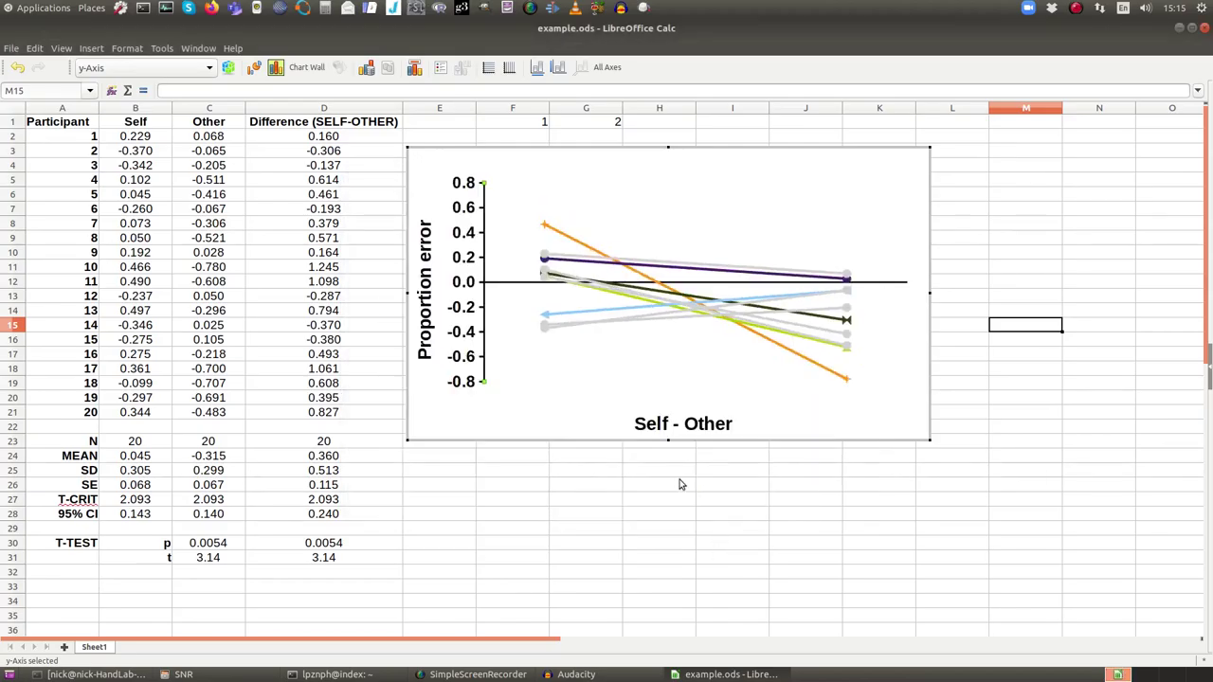
pyautogui.doubleClick(469, 332)
pyautogui.press('Escape')
# Stretch the plot area taller by dragging its top edge up and bottom edge down
pyautogui.click(652, 234)
pyautogui.moveTo(696, 184); pyautogui.dragTo(696, 162)
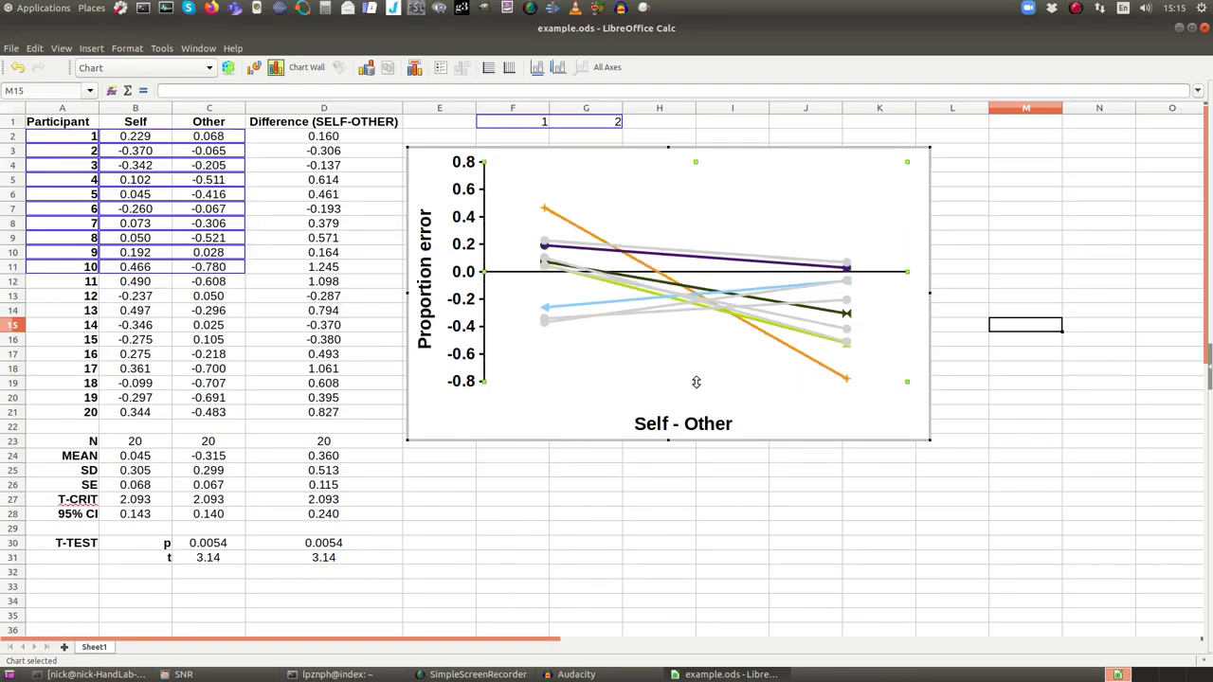
pyautogui.moveTo(696, 382); pyautogui.dragTo(696, 397)
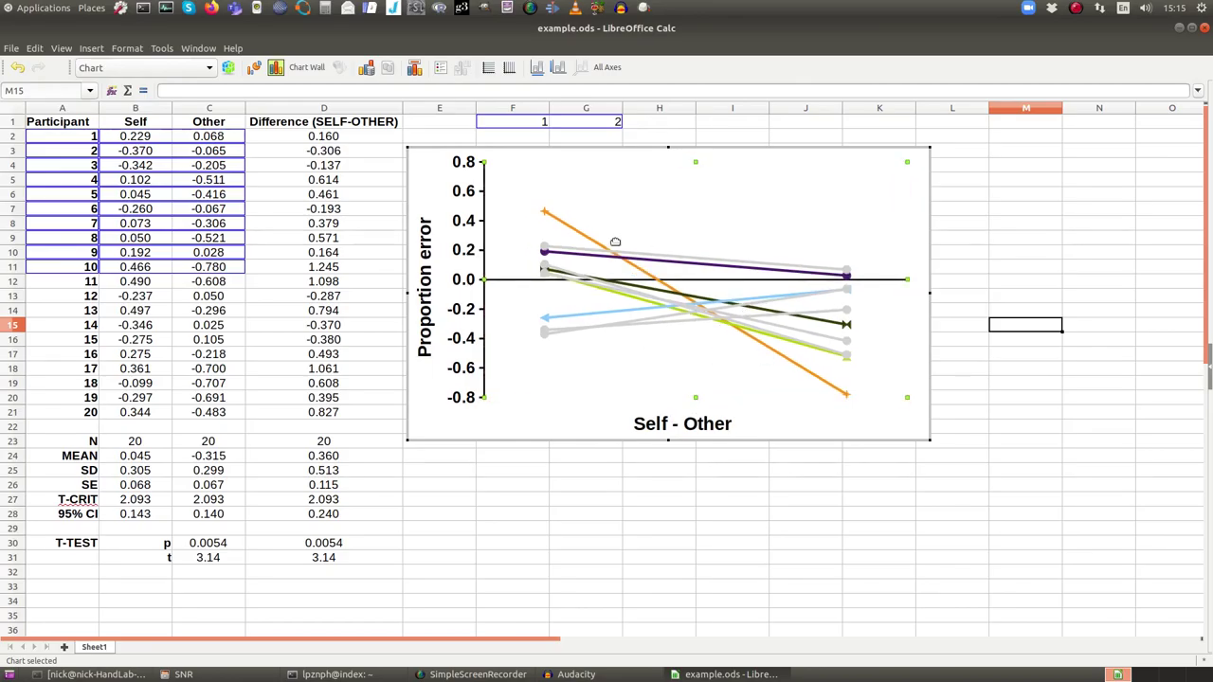
# Make the orange and light blue lines light grey (Grey 82%) with circle markers
pyautogui.doubleClick(583, 236)
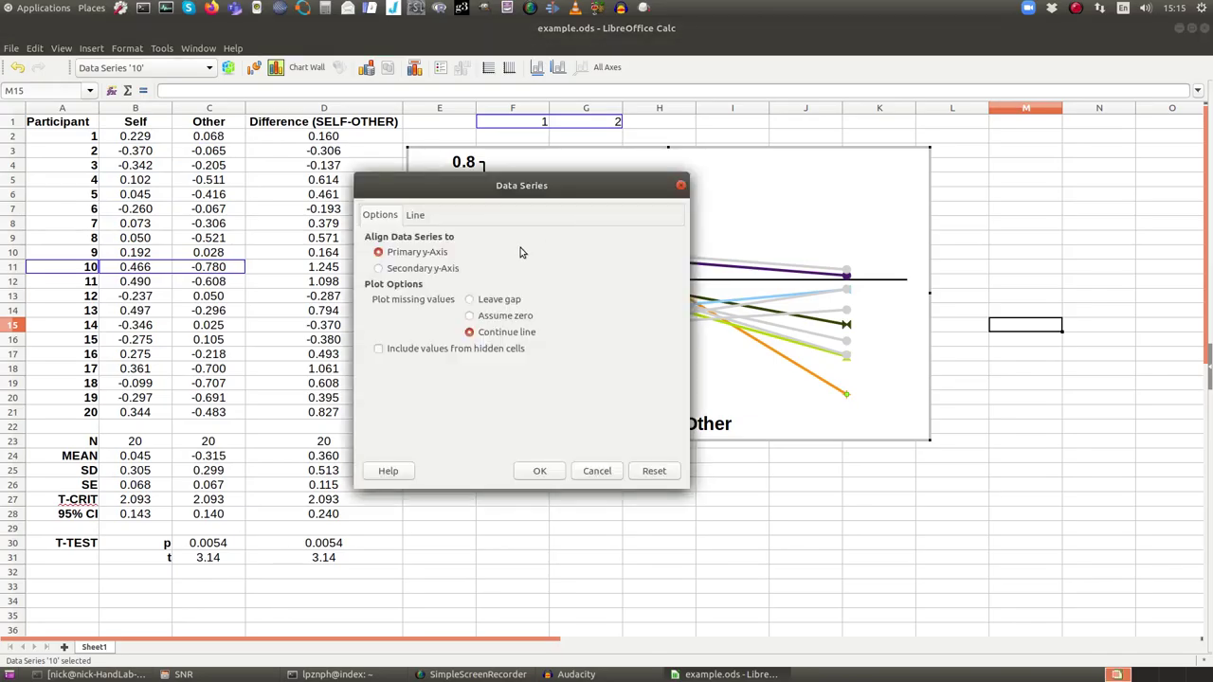
pyautogui.click(414, 215)
pyautogui.click(616, 255)
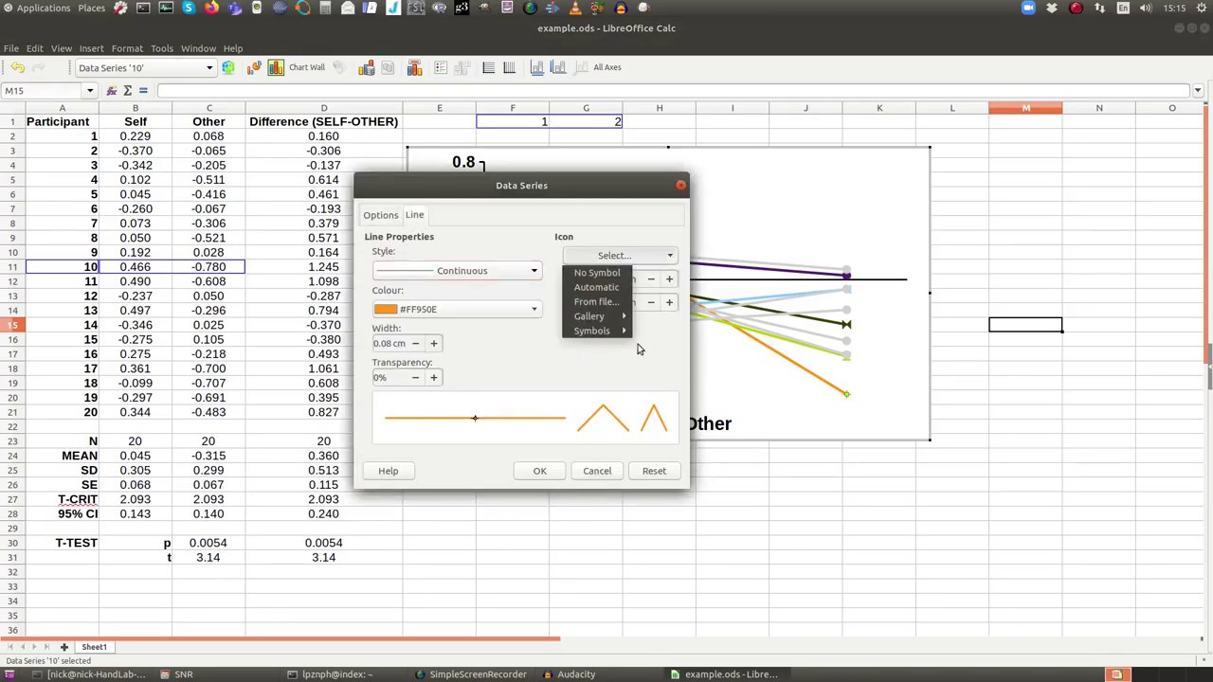
pyautogui.moveTo(607, 333)
pyautogui.click(650, 445)
pyautogui.click(455, 309)
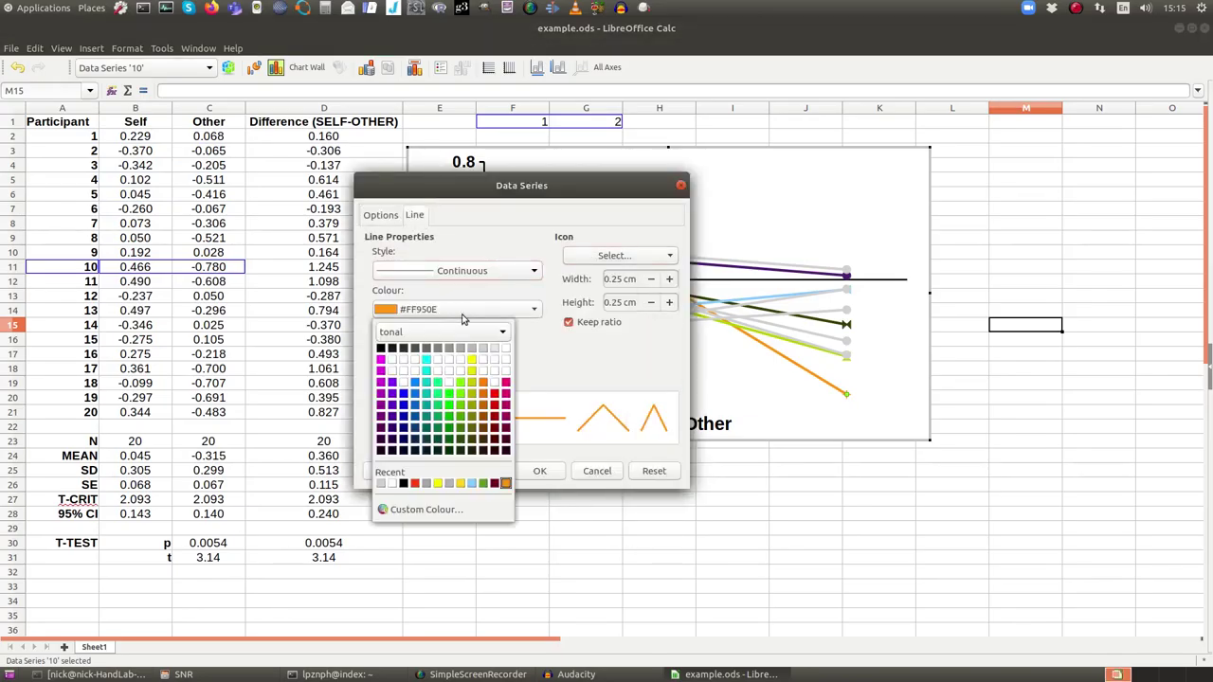
pyautogui.click(482, 347)
pyautogui.press('Return')
pyautogui.doubleClick(759, 302)
pyautogui.click(455, 309)
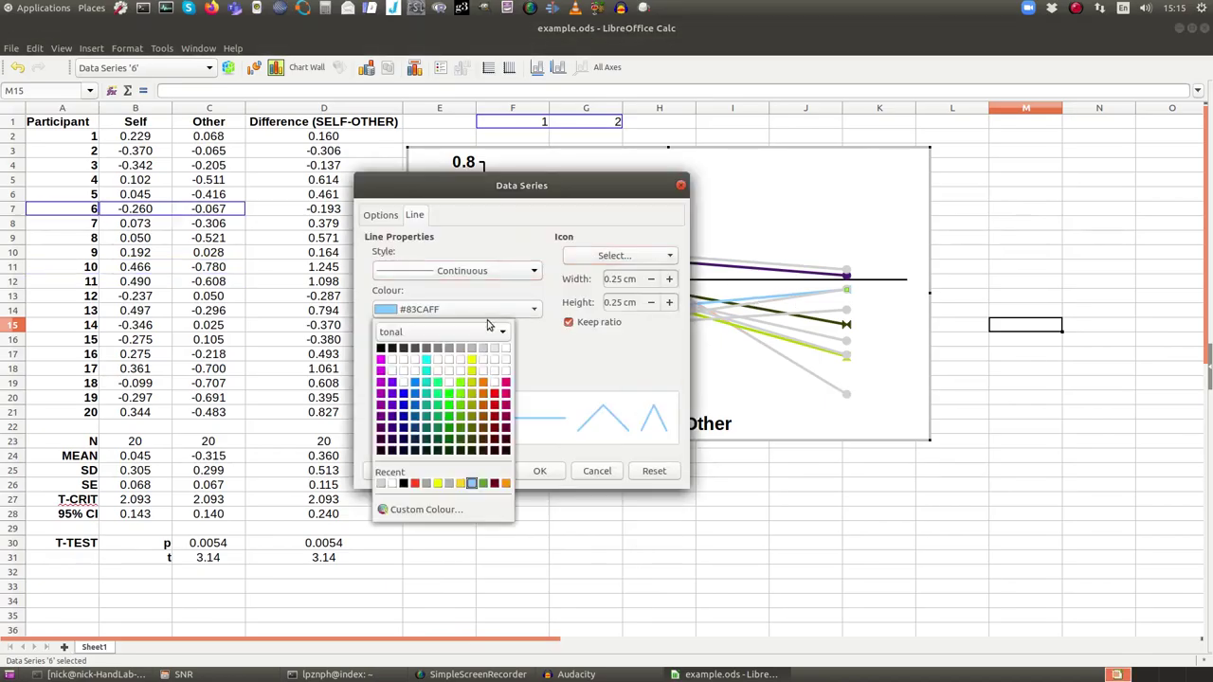
pyautogui.click(483, 347)
pyautogui.press('Return')
# Give series 8 and 7 light grey lines with circle markers
pyautogui.doubleClick(758, 330)
pyautogui.click(616, 255)
pyautogui.moveTo(607, 331)
pyautogui.click(647, 445)
pyautogui.click(455, 309)
pyautogui.click(483, 347)
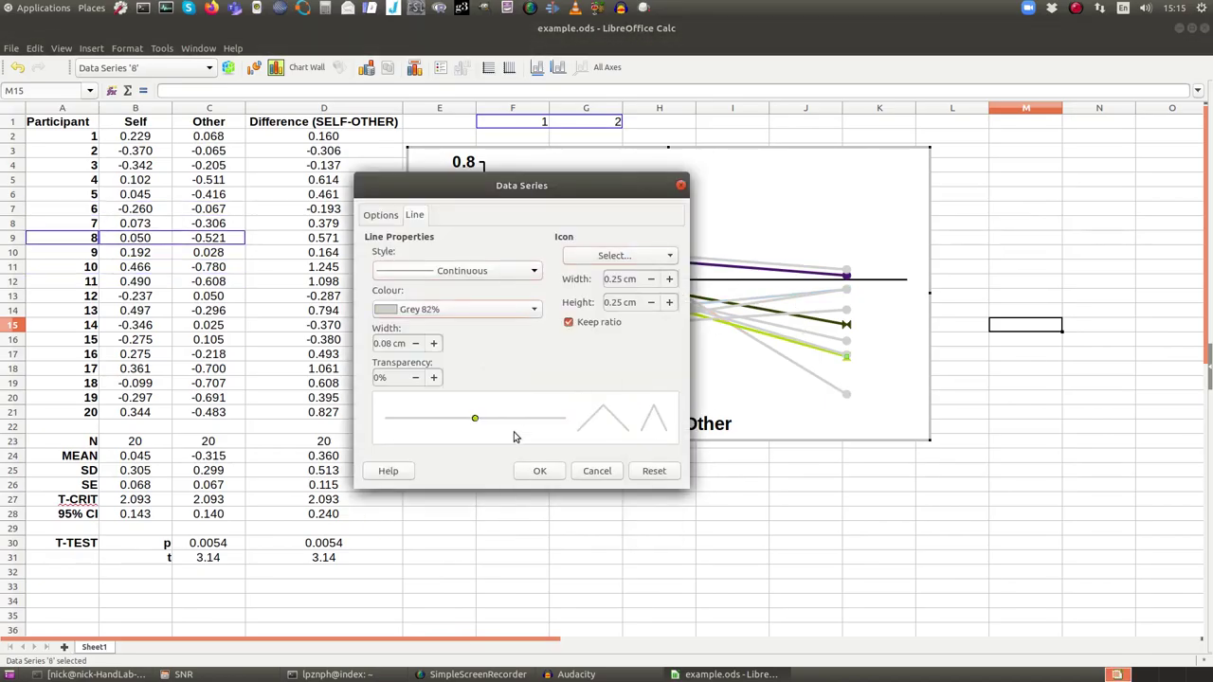
pyautogui.press('Return')
pyautogui.doubleClick(759, 310)
pyautogui.click(617, 255)
pyautogui.click(648, 445)
pyautogui.click(455, 309)
pyautogui.click(483, 347)
pyautogui.press('Return')
# Give series 9 a light grey line with circle markers
pyautogui.doubleClick(758, 322)
pyautogui.click(616, 255)
pyautogui.click(649, 446)
pyautogui.click(455, 309)
pyautogui.click(482, 347)
pyautogui.press('Return')
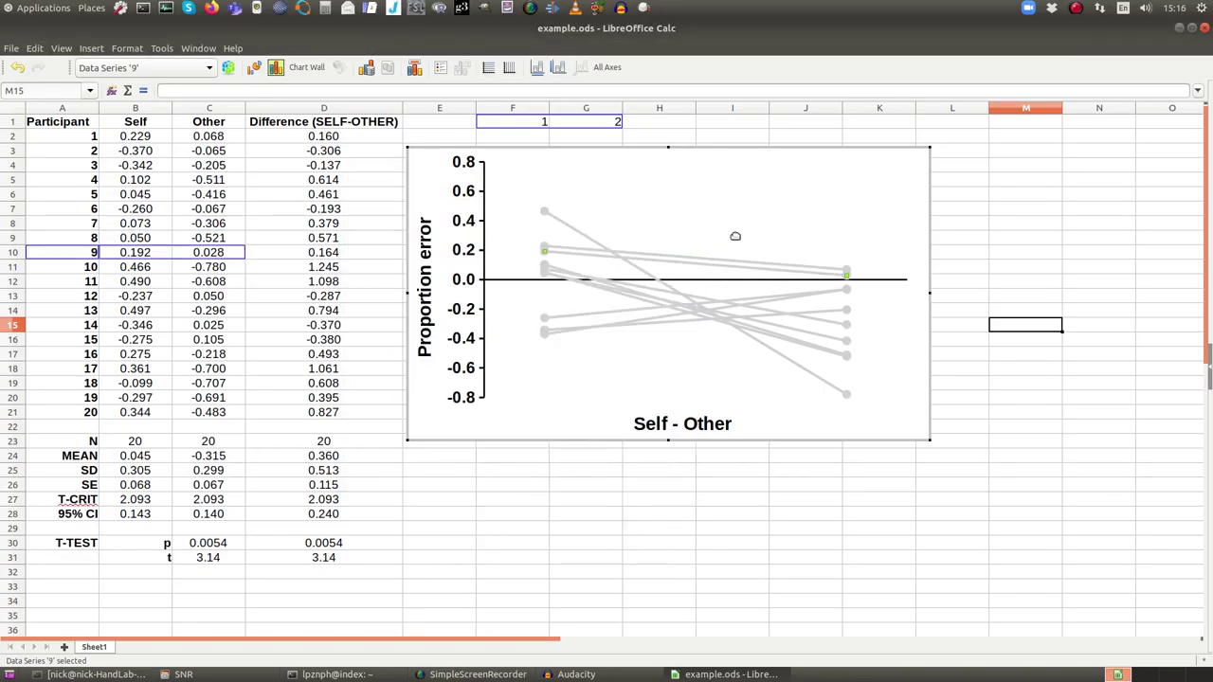
pyautogui.click(737, 234)
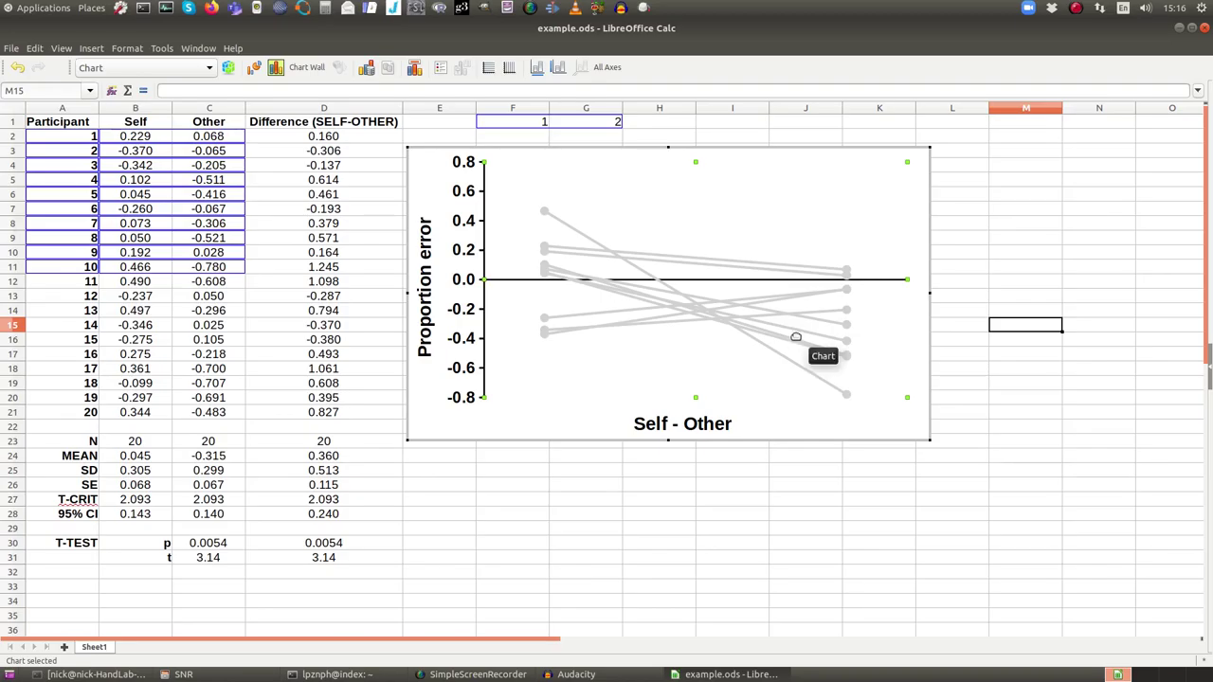
# Bring up the chart's context menu
pyautogui.rightClick(686, 224)
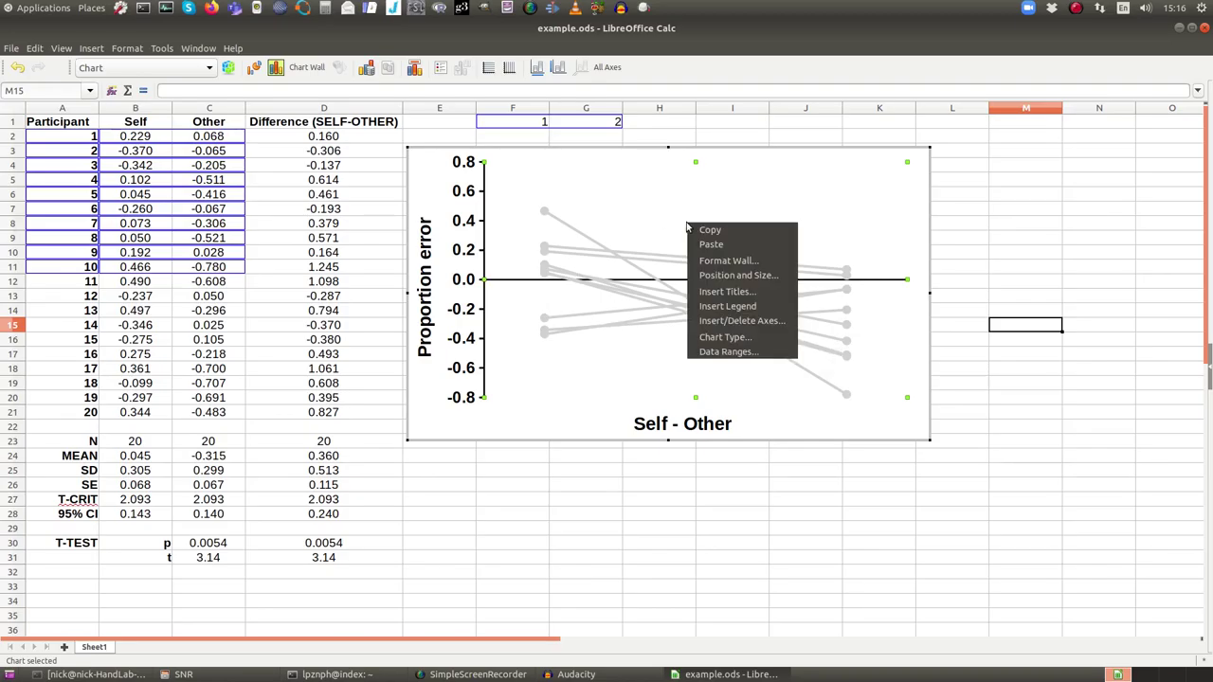
# Add a series named from A24 (MEAN) with x-values F1:G1 and y-values B24:C24
pyautogui.click(714, 351)
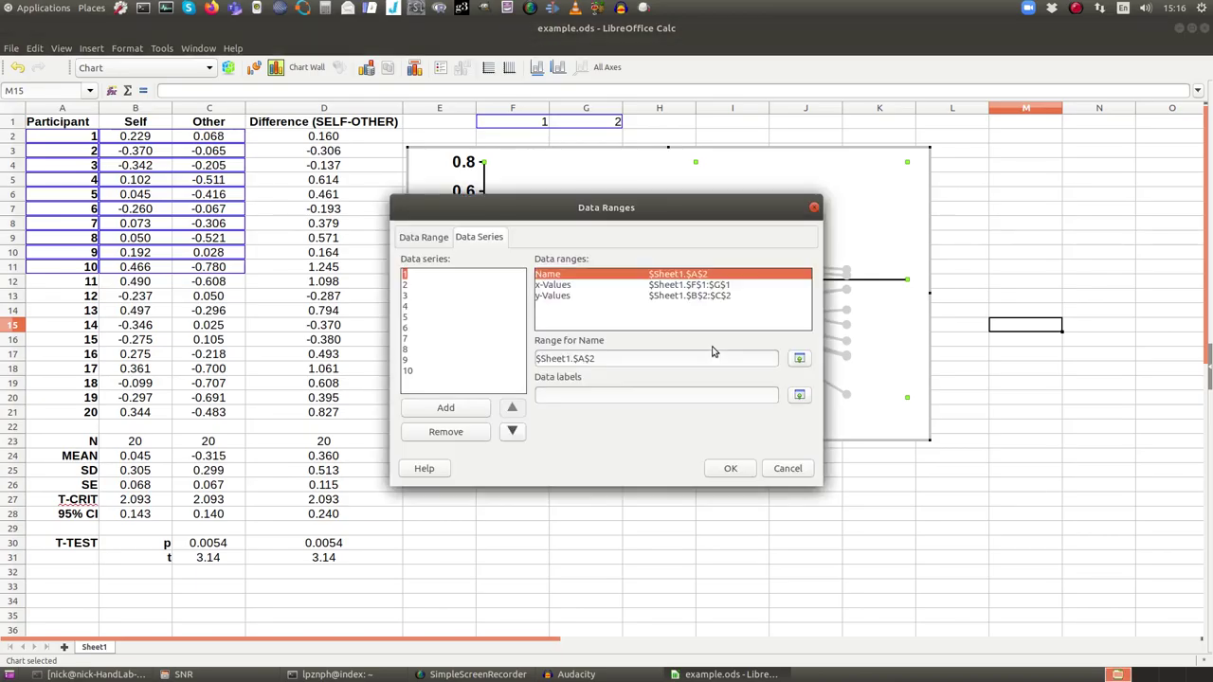
pyautogui.click(424, 374)
pyautogui.click(463, 409)
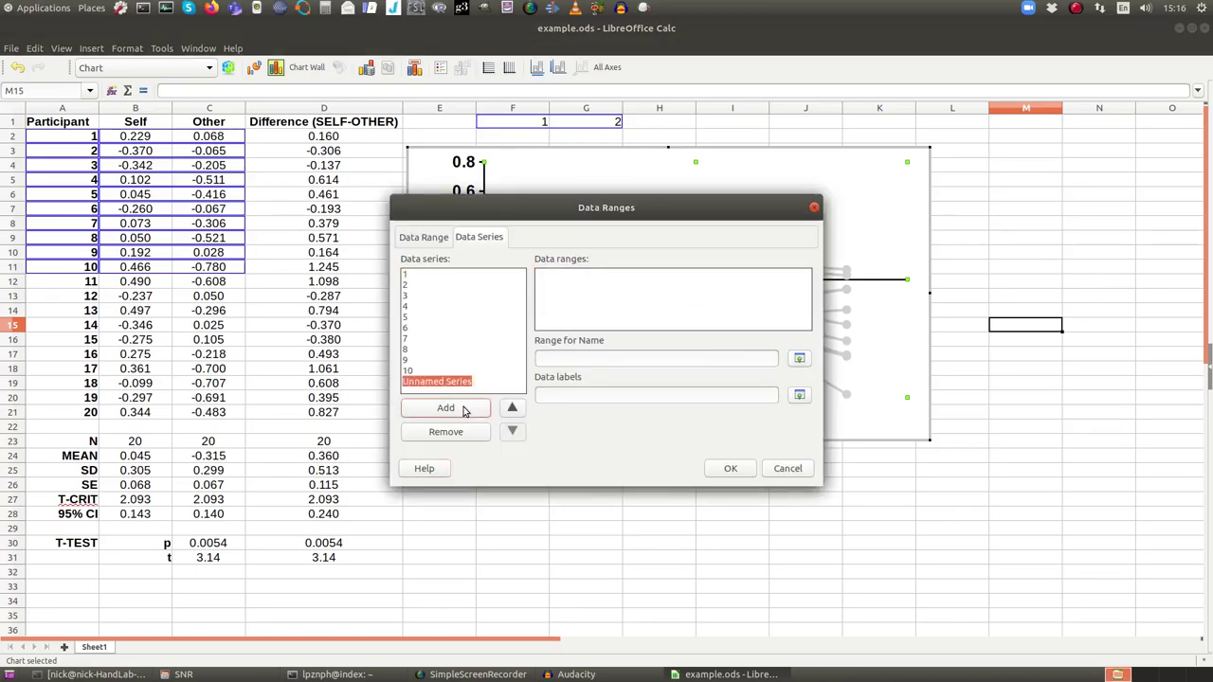
pyautogui.click(799, 358)
pyautogui.click(91, 456)
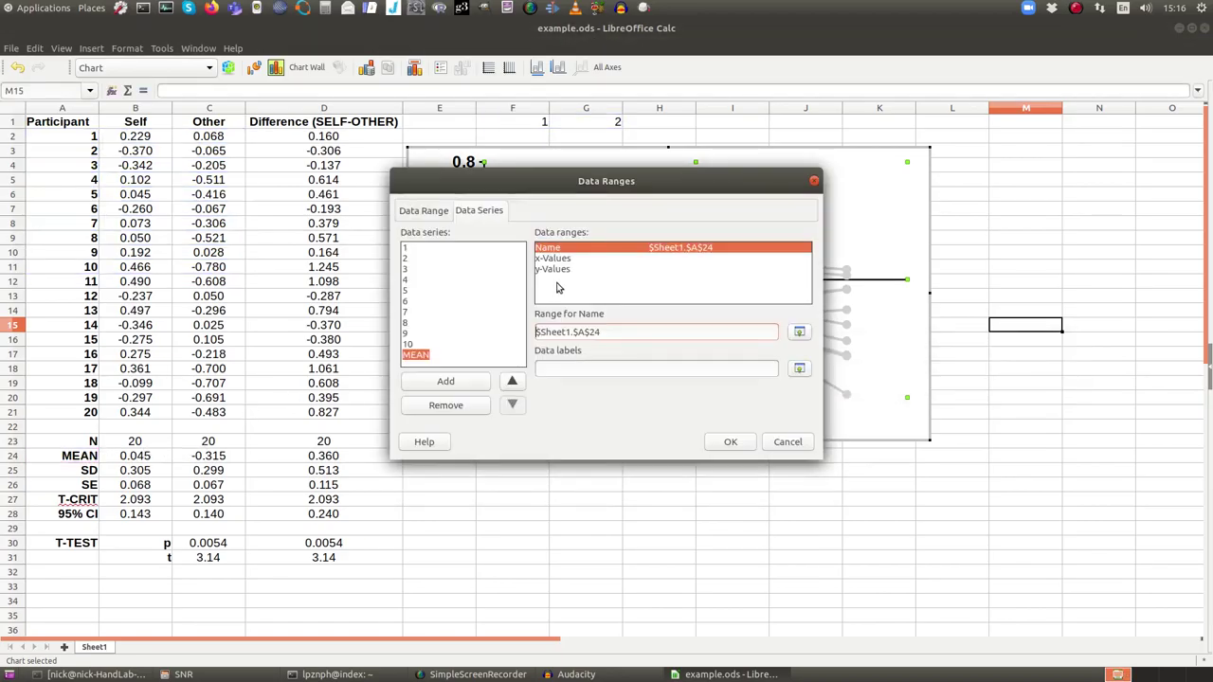
pyautogui.click(561, 259)
pyautogui.click(799, 332)
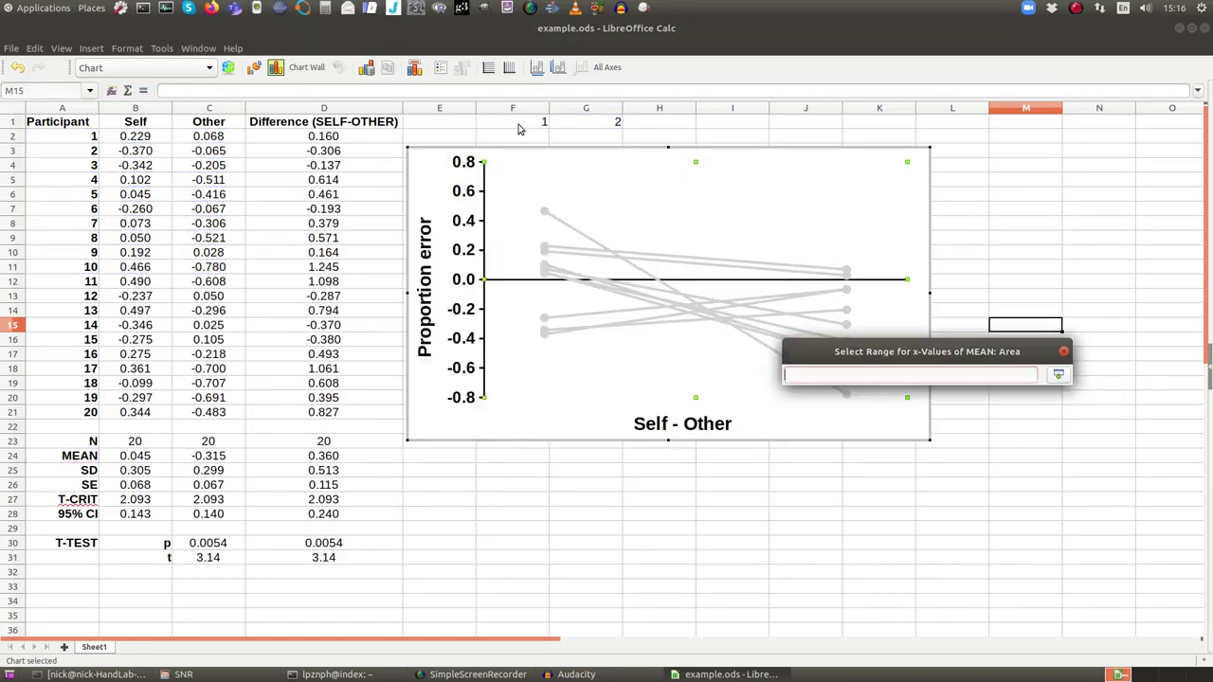
pyautogui.moveTo(502, 122); pyautogui.dragTo(616, 123)
pyautogui.click(565, 243)
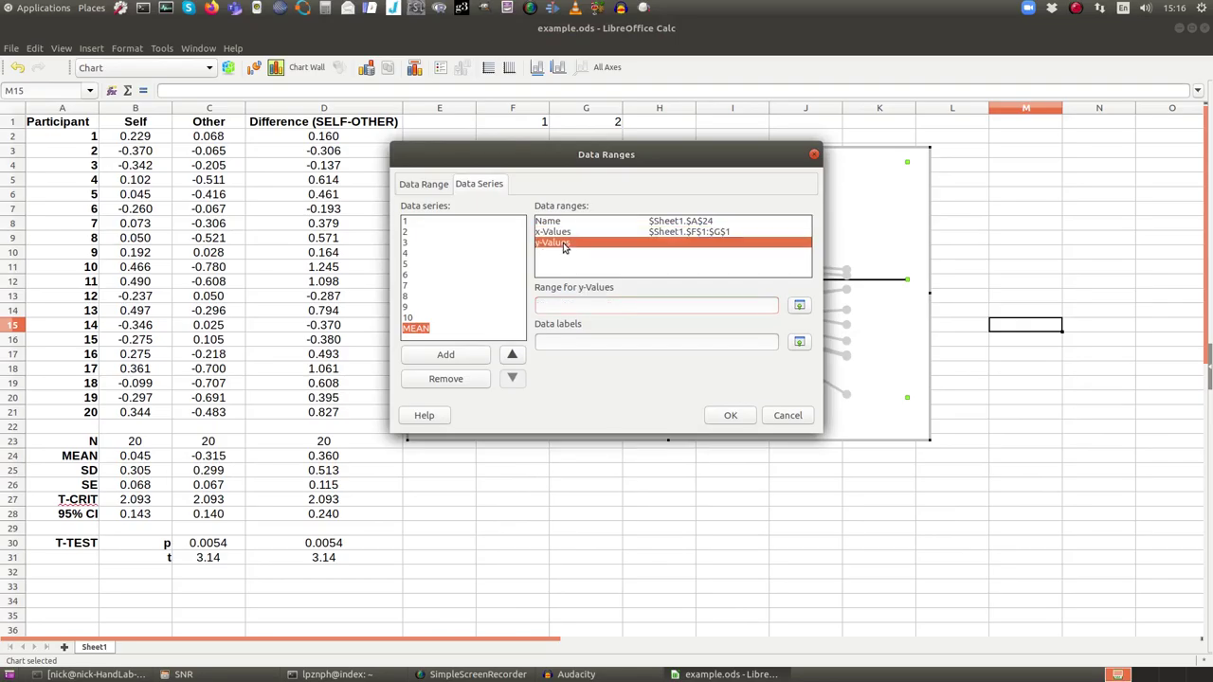
pyautogui.click(799, 305)
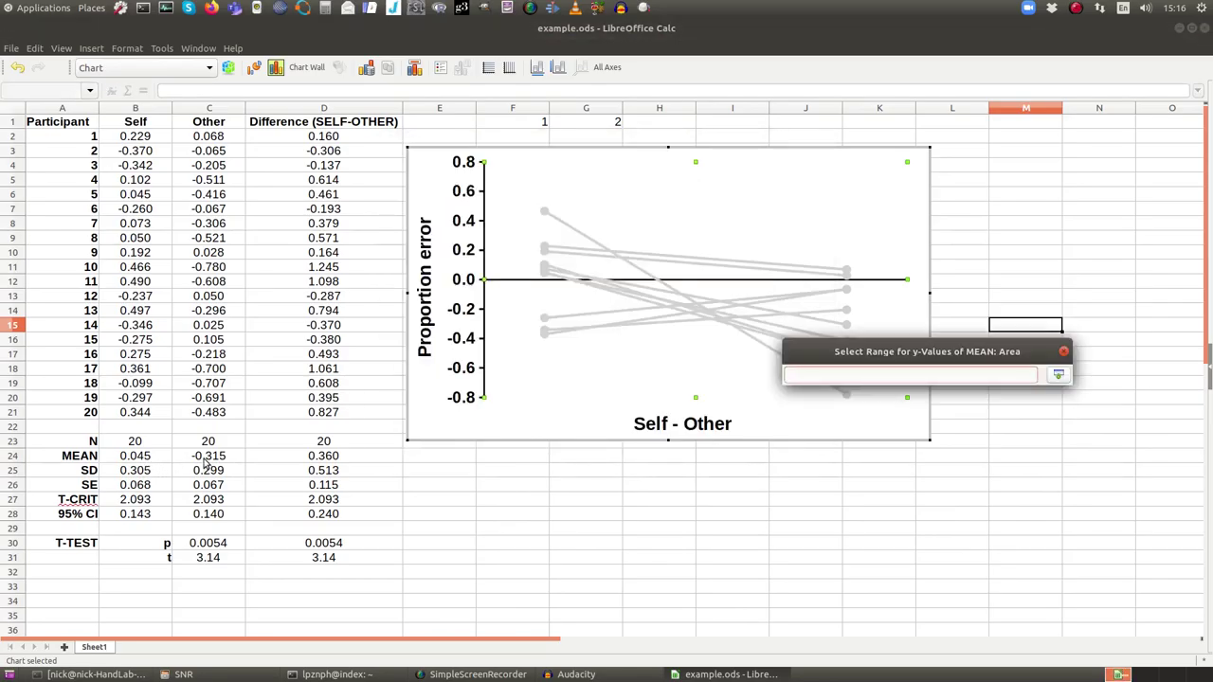
pyautogui.moveTo(140, 458); pyautogui.dragTo(199, 462)
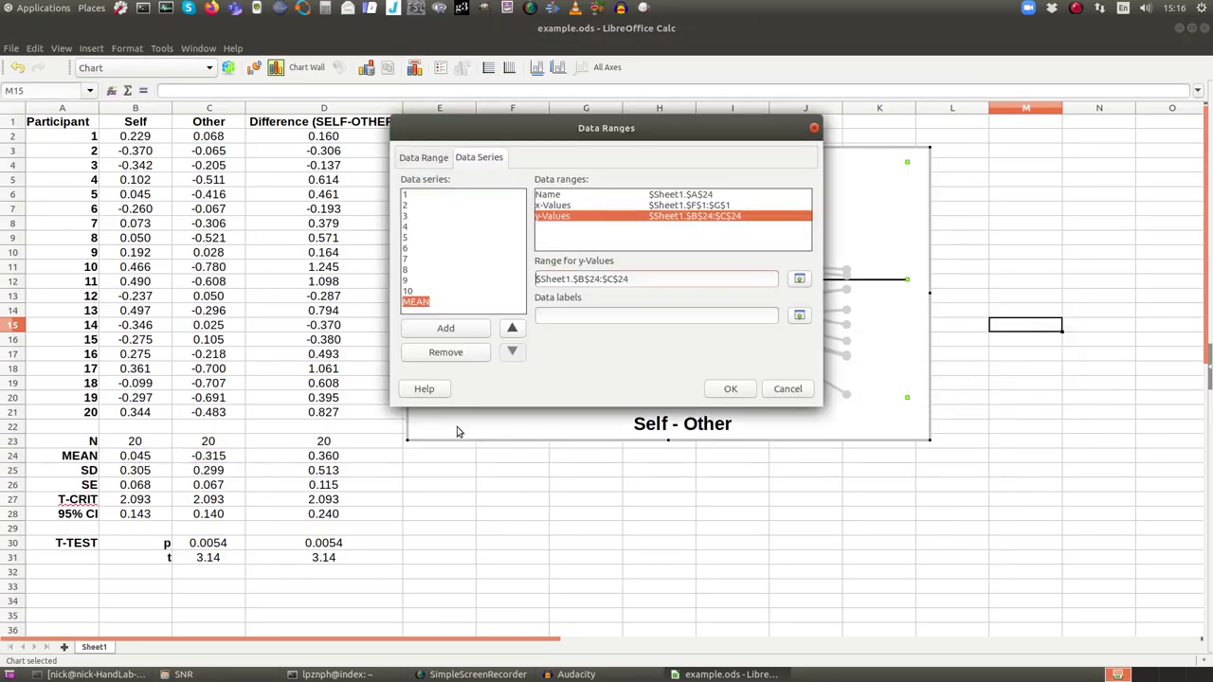
pyautogui.click(736, 388)
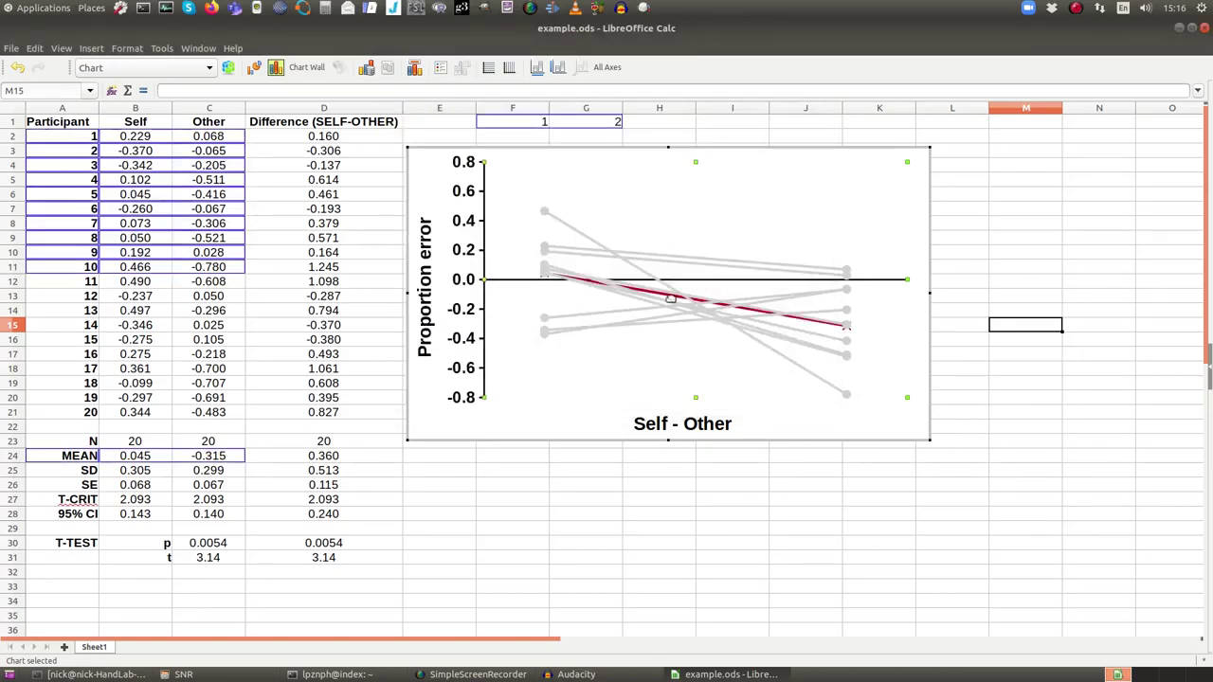
# Give the MEAN line a black colour and square point markers
pyautogui.doubleClick(676, 300)
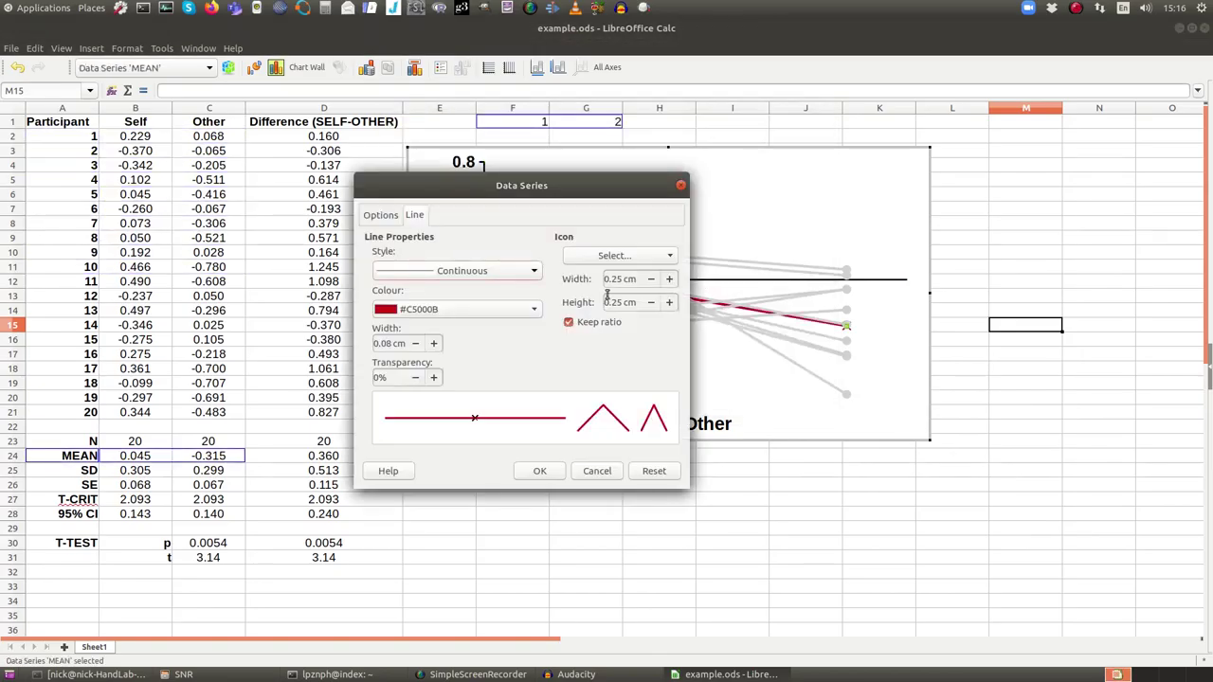
pyautogui.click(399, 313)
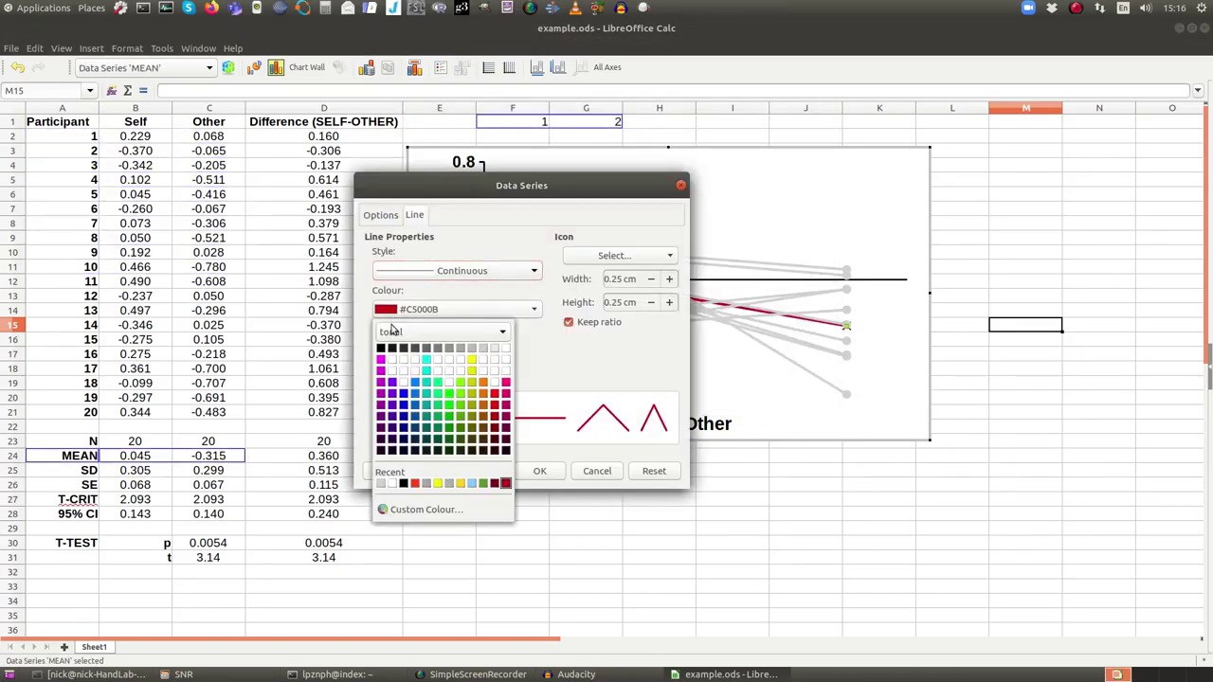
pyautogui.click(384, 348)
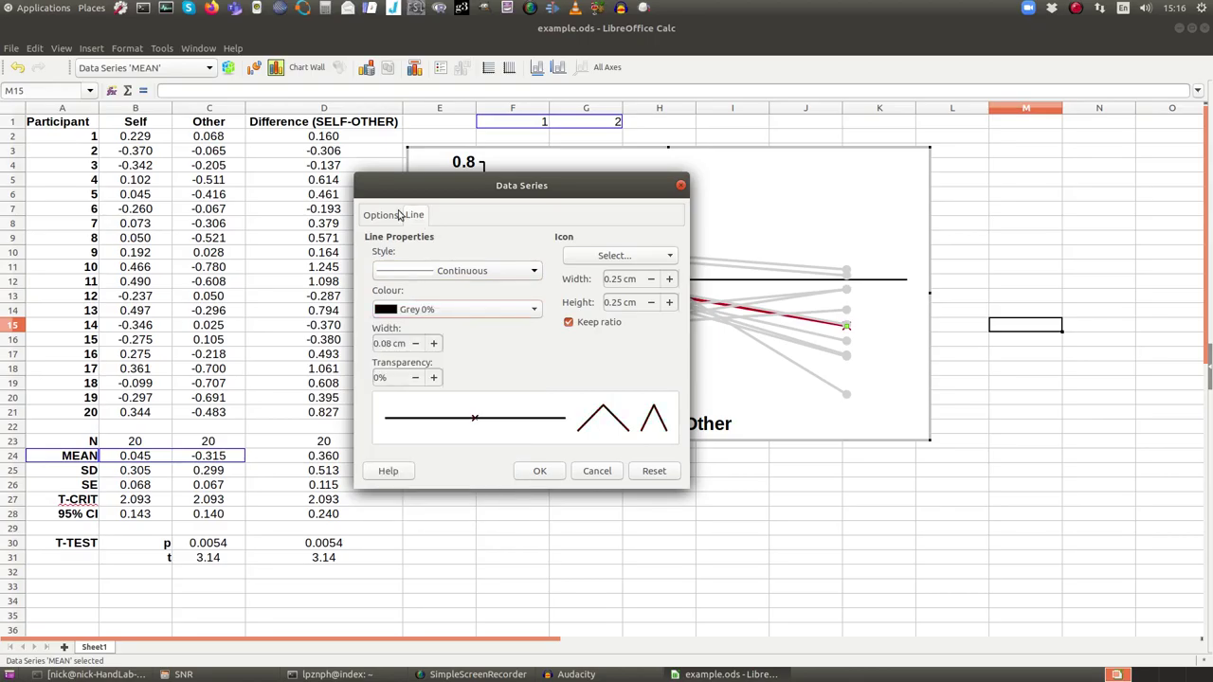
pyautogui.click(617, 256)
pyautogui.moveTo(605, 332)
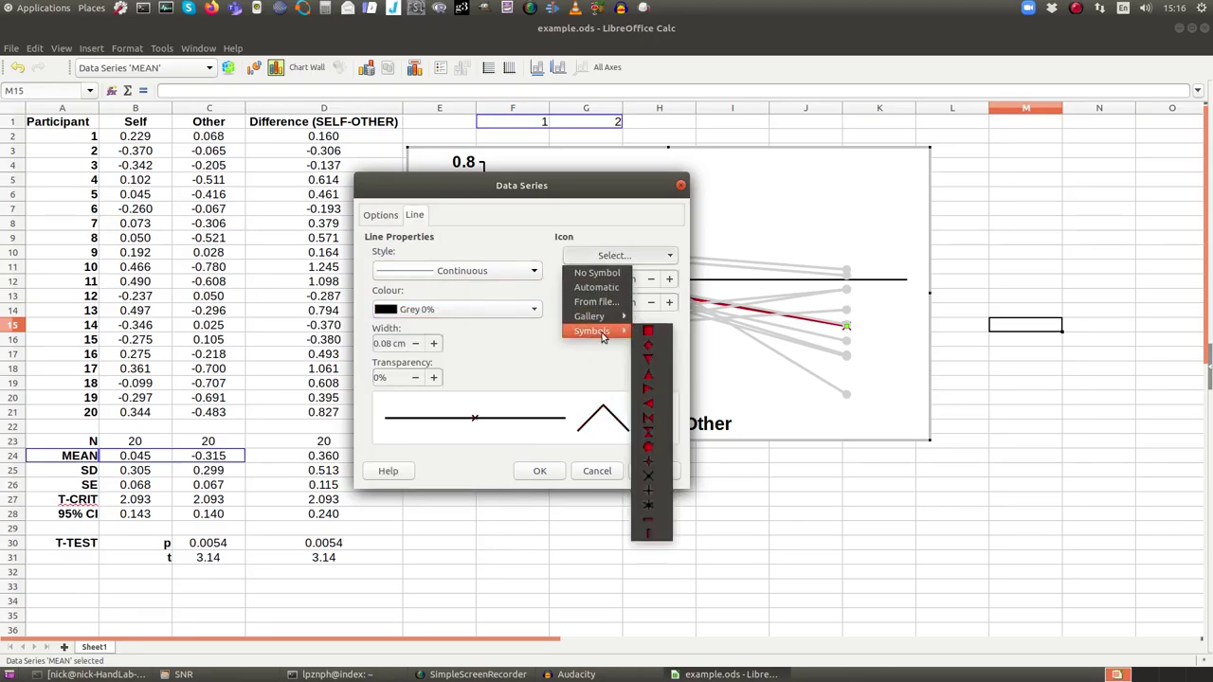
pyautogui.click(651, 332)
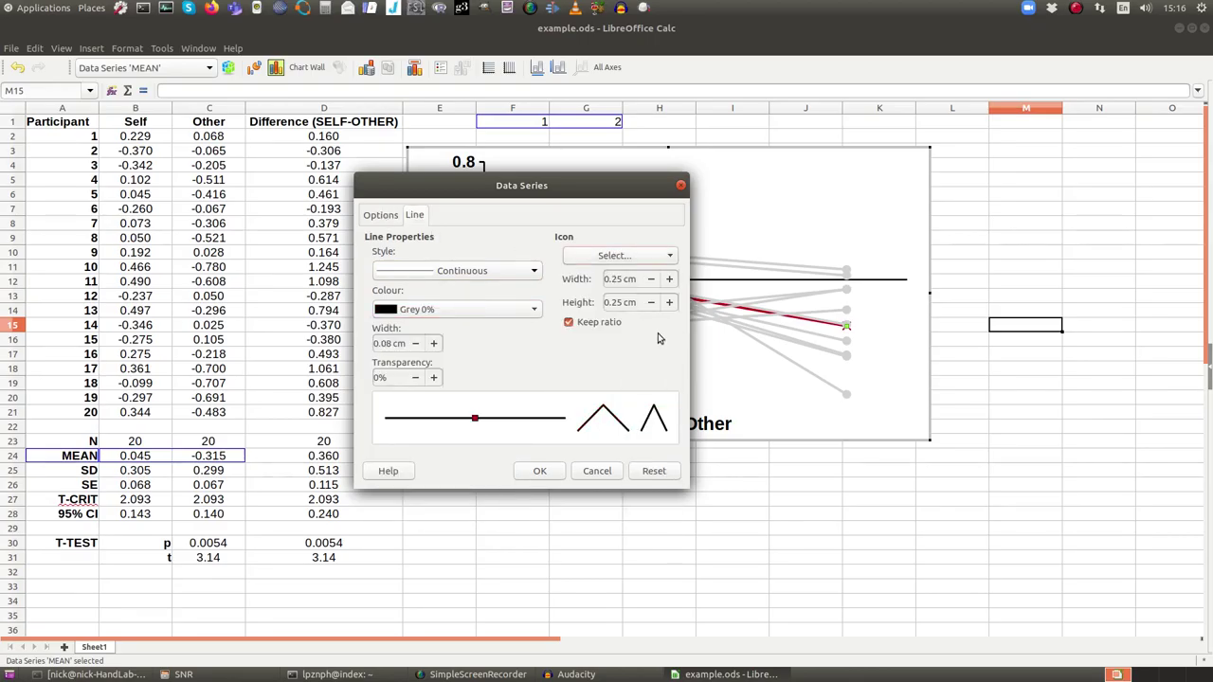
pyautogui.click(541, 471)
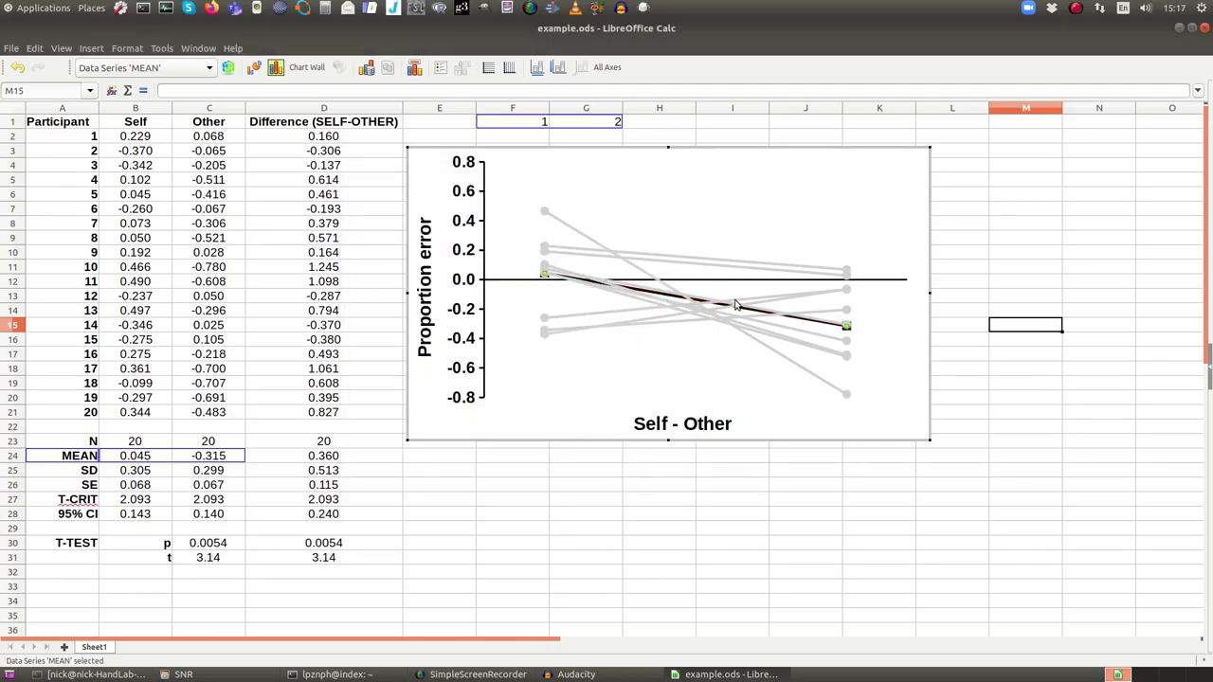
pyautogui.rightClick(509, 316)
# Move the MEAN series to first place in the Data Series order
pyautogui.click(548, 440)
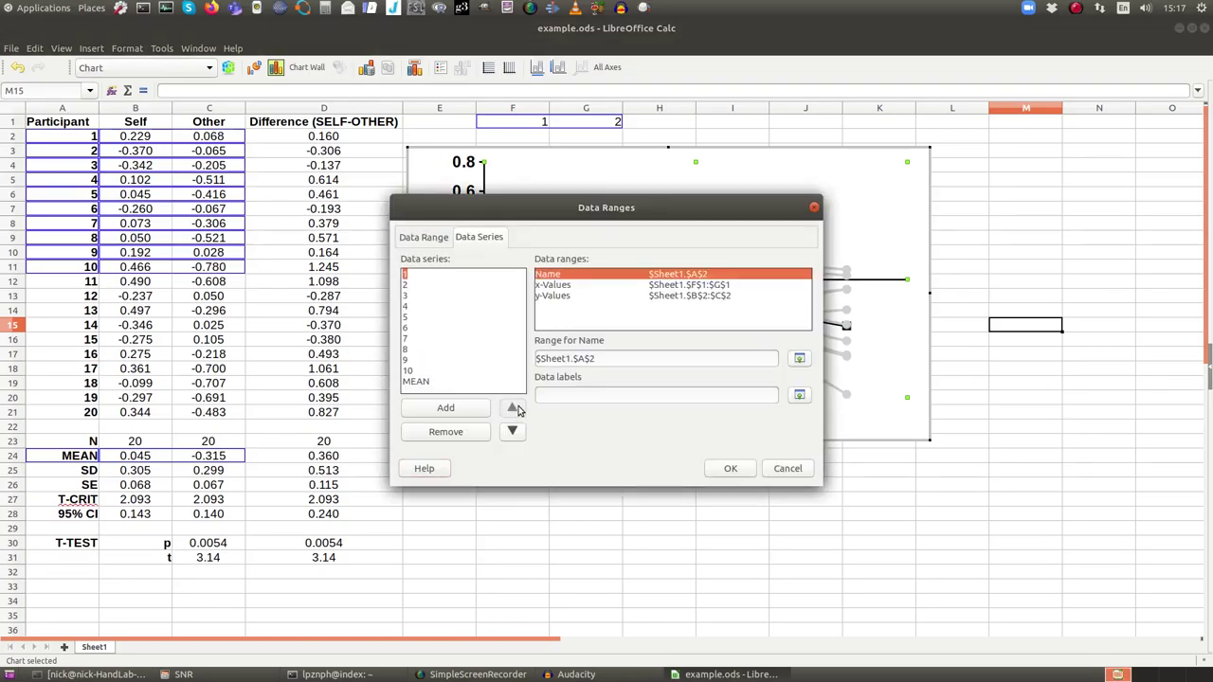
pyautogui.click(412, 382)
pyautogui.tripleClick(512, 409)
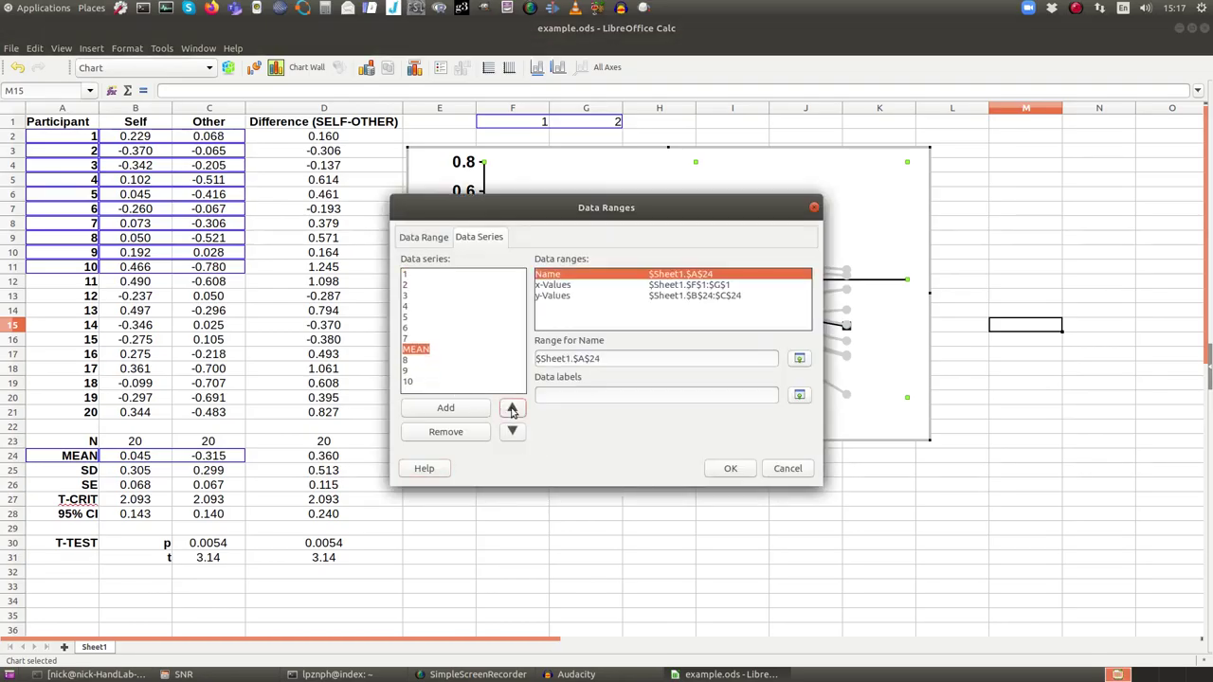
pyautogui.tripleClick(511, 409)
pyautogui.tripleClick(512, 409)
pyautogui.click(512, 410)
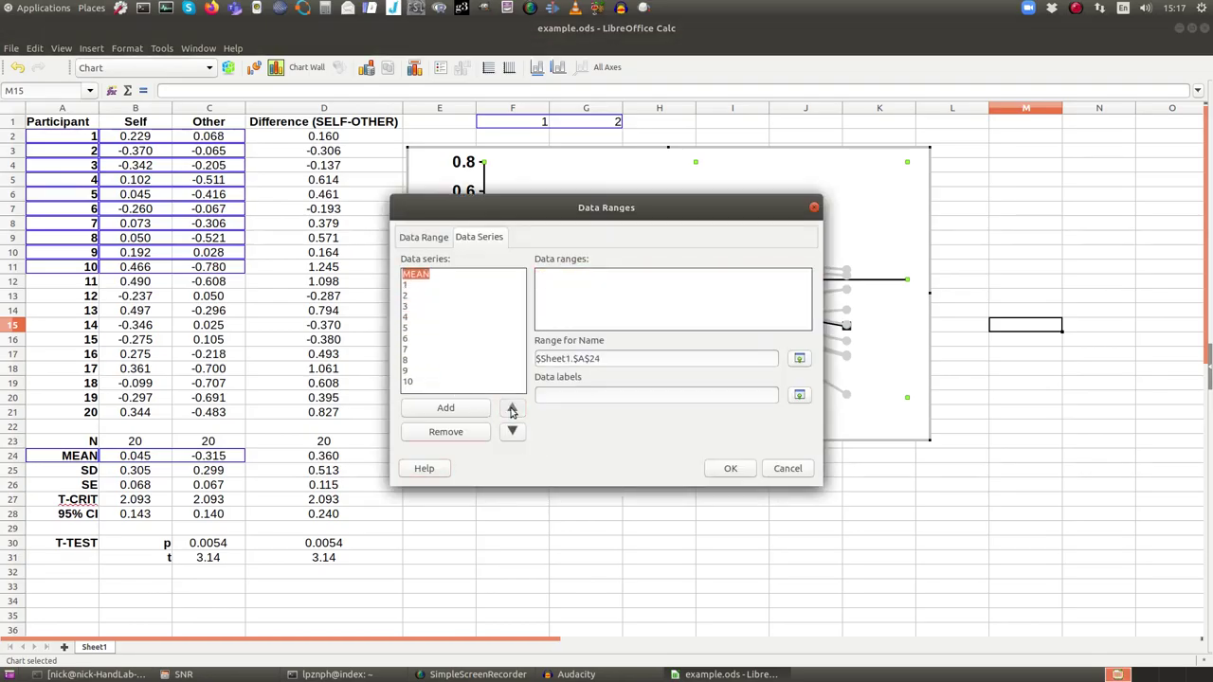
pyautogui.click(730, 468)
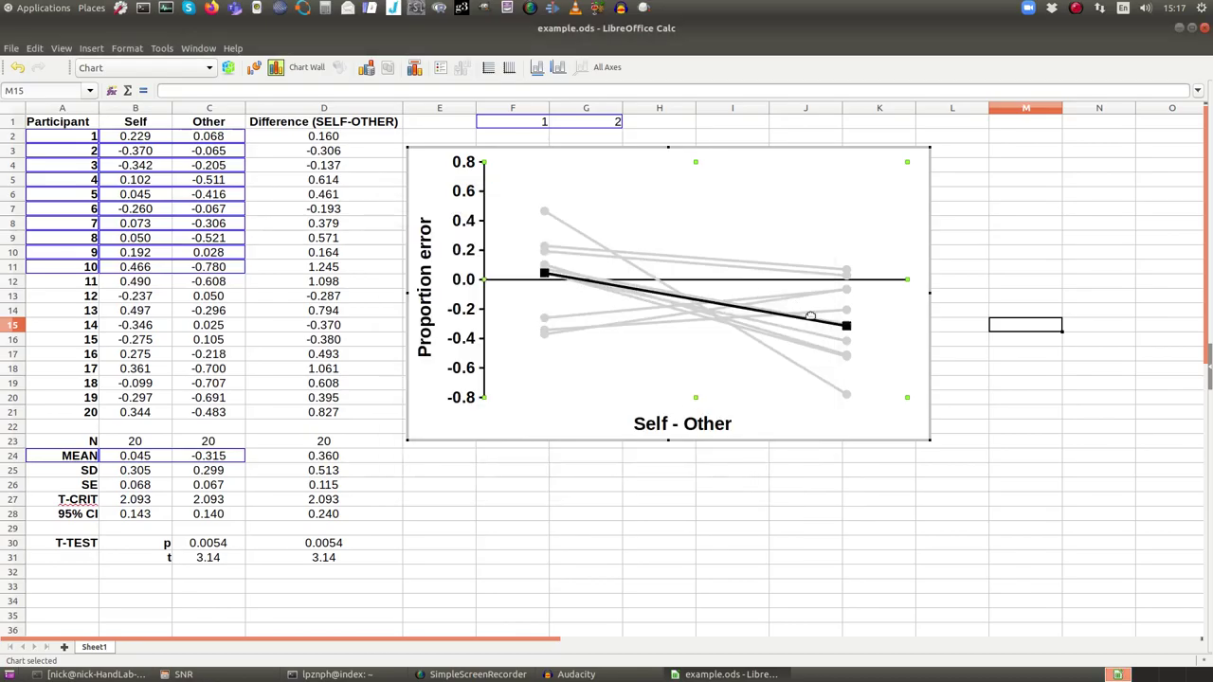
pyautogui.click(801, 324)
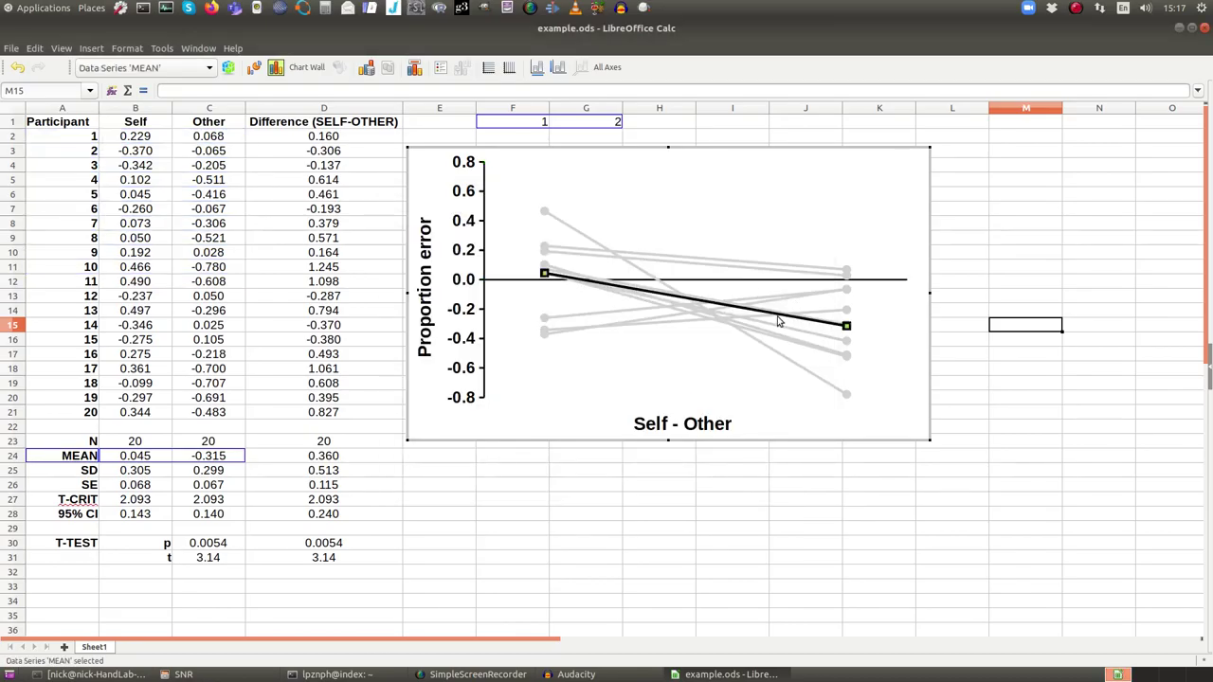
# Add Y-error bars to MEAN using the cell range B26:C26 of SE values
pyautogui.rightClick(777, 320)
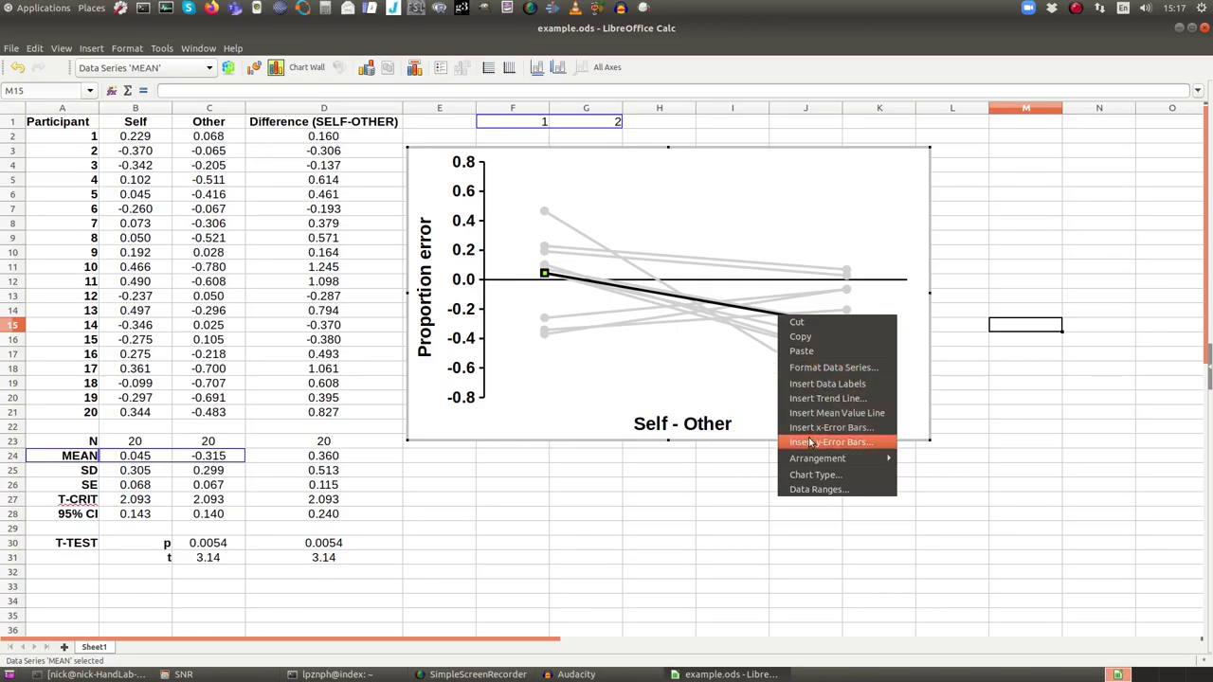
pyautogui.press('Escape')
pyautogui.click(390, 217)
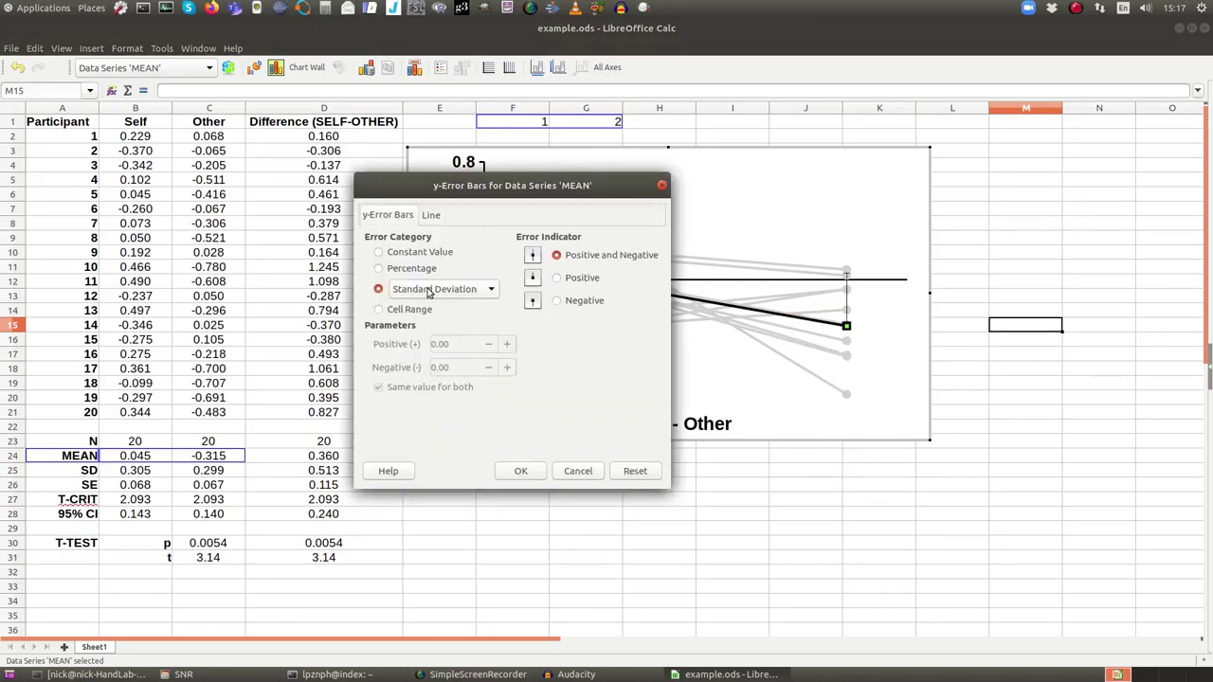
pyautogui.click(402, 310)
pyautogui.click(568, 340)
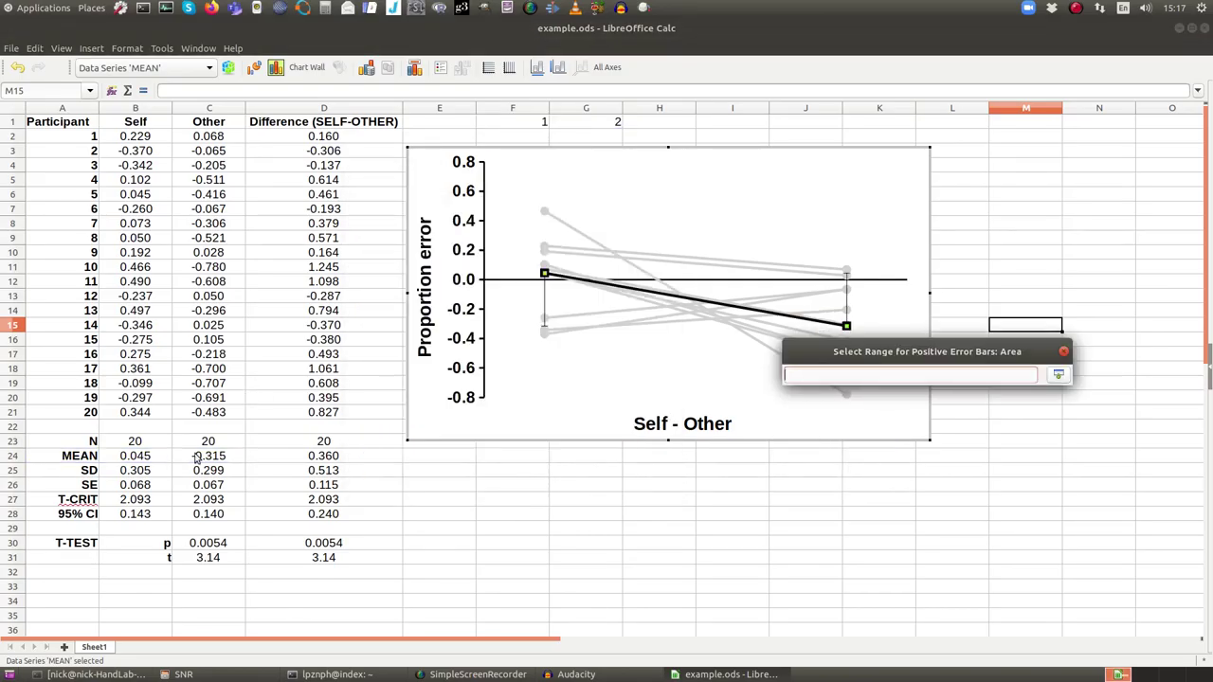
pyautogui.moveTo(134, 486); pyautogui.dragTo(189, 487)
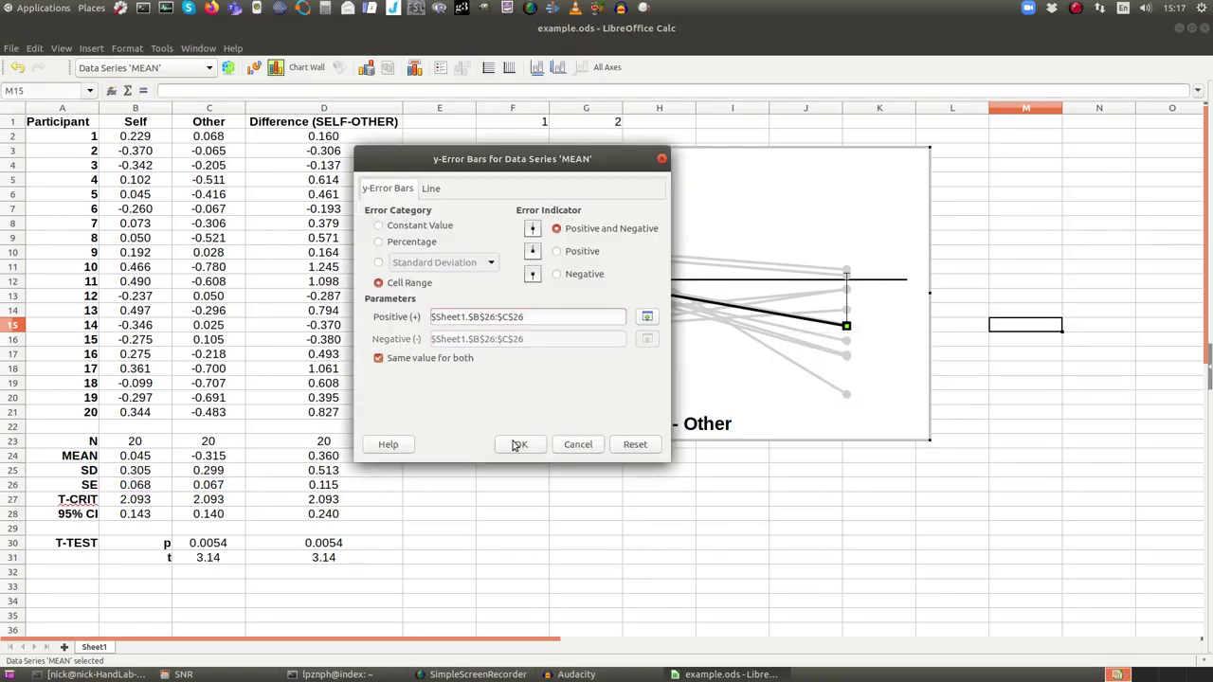
pyautogui.click(521, 442)
pyautogui.click(545, 287)
pyautogui.doubleClick(545, 287)
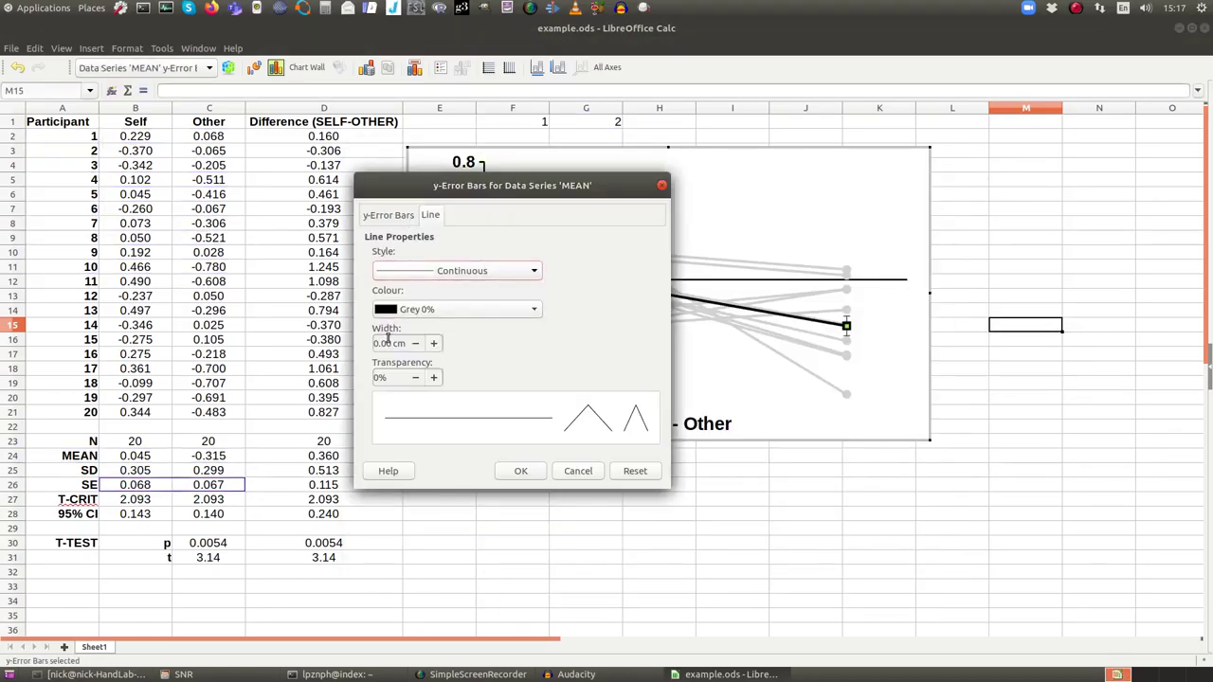
pyautogui.press('Return')
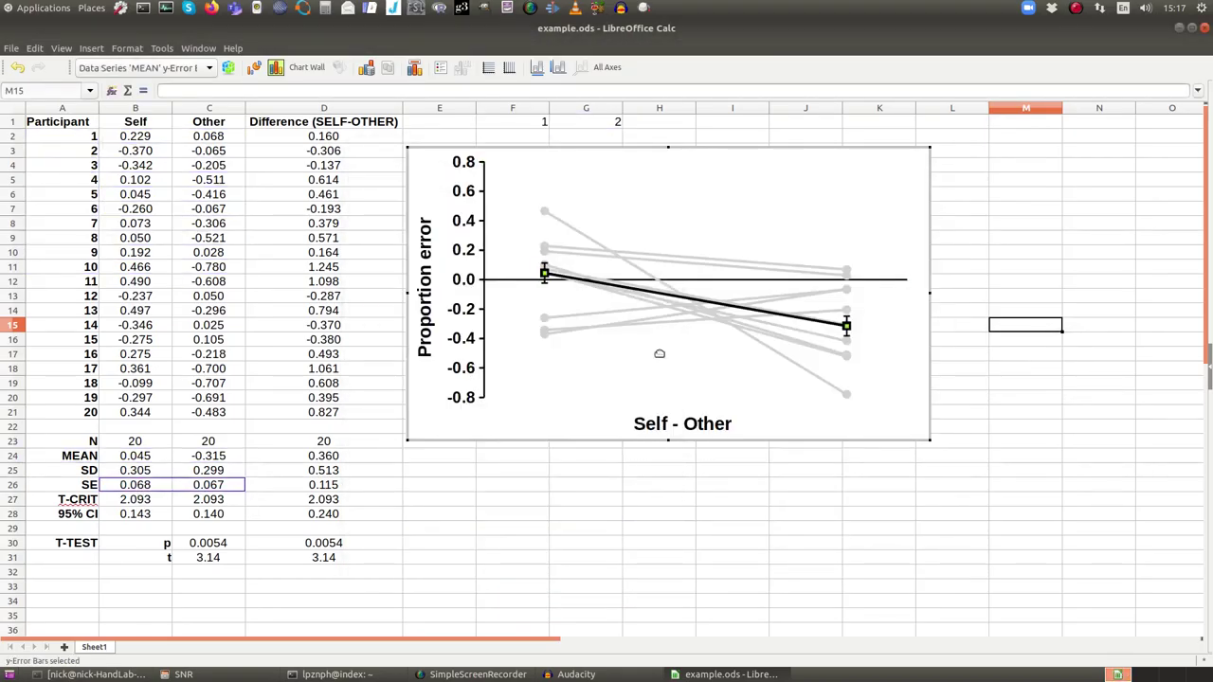
pyautogui.click(826, 177)
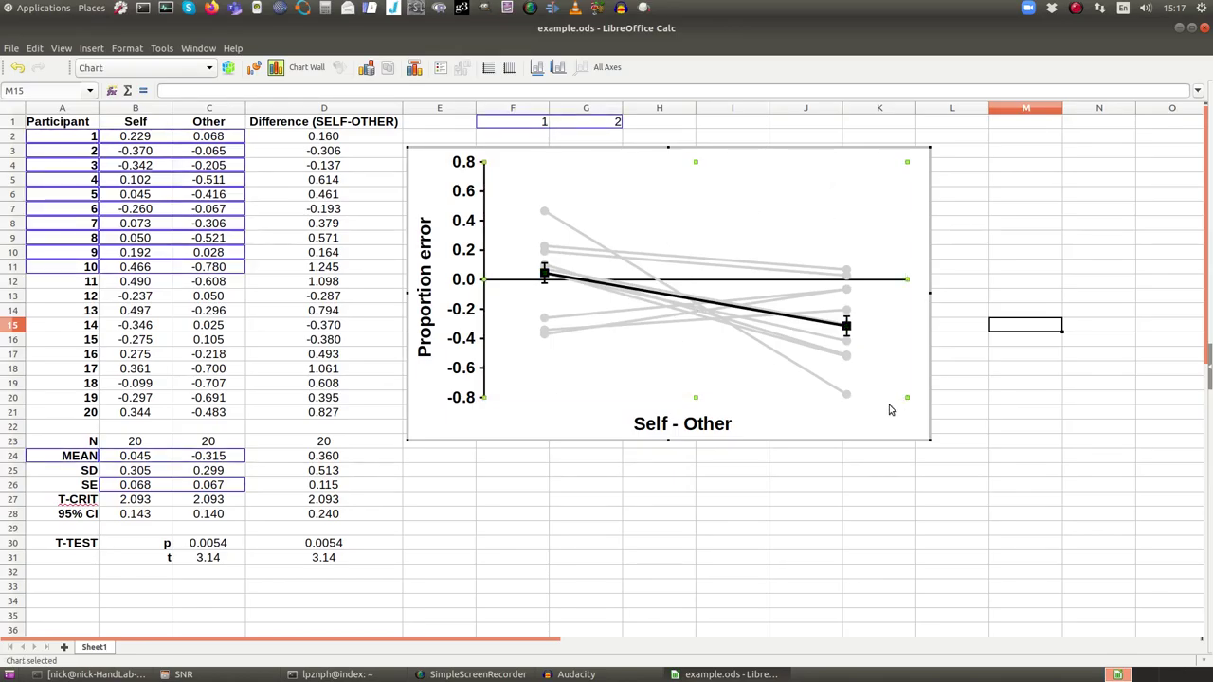
# Edit the x-axis title so 'Self' and 'Other' sit apart, then exit chart editing
pyautogui.click(673, 425)
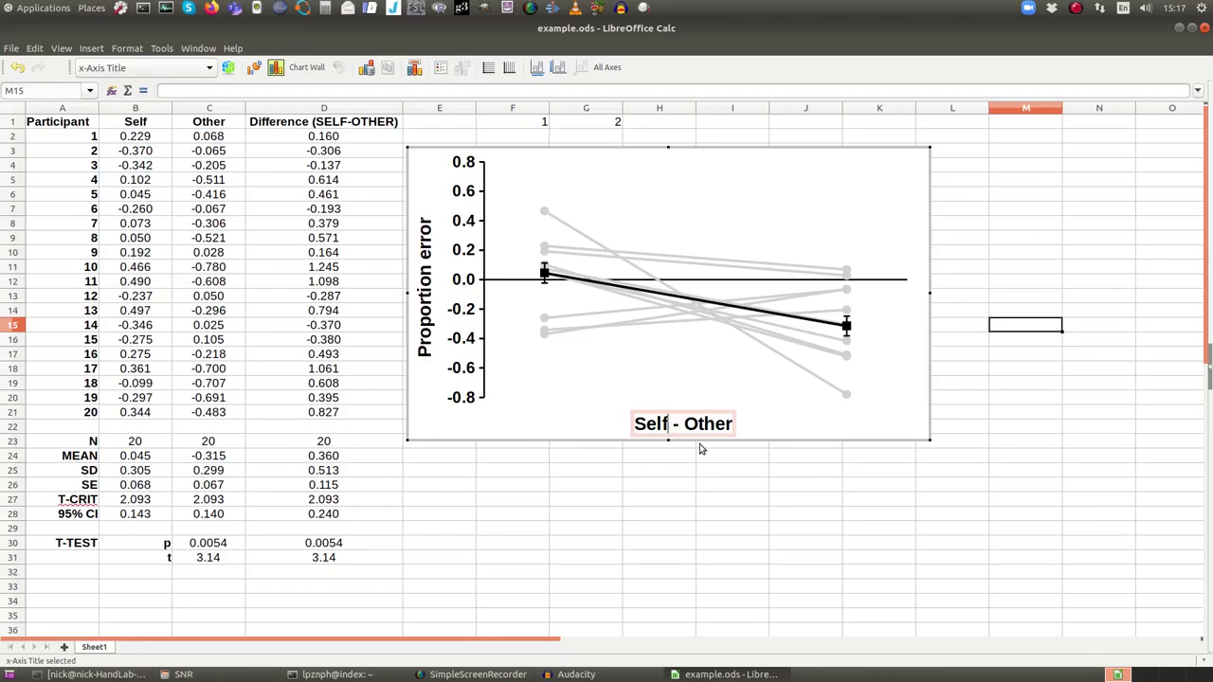
pyautogui.press('Delete')
pyautogui.press('Delete')
pyautogui.press('Delete')
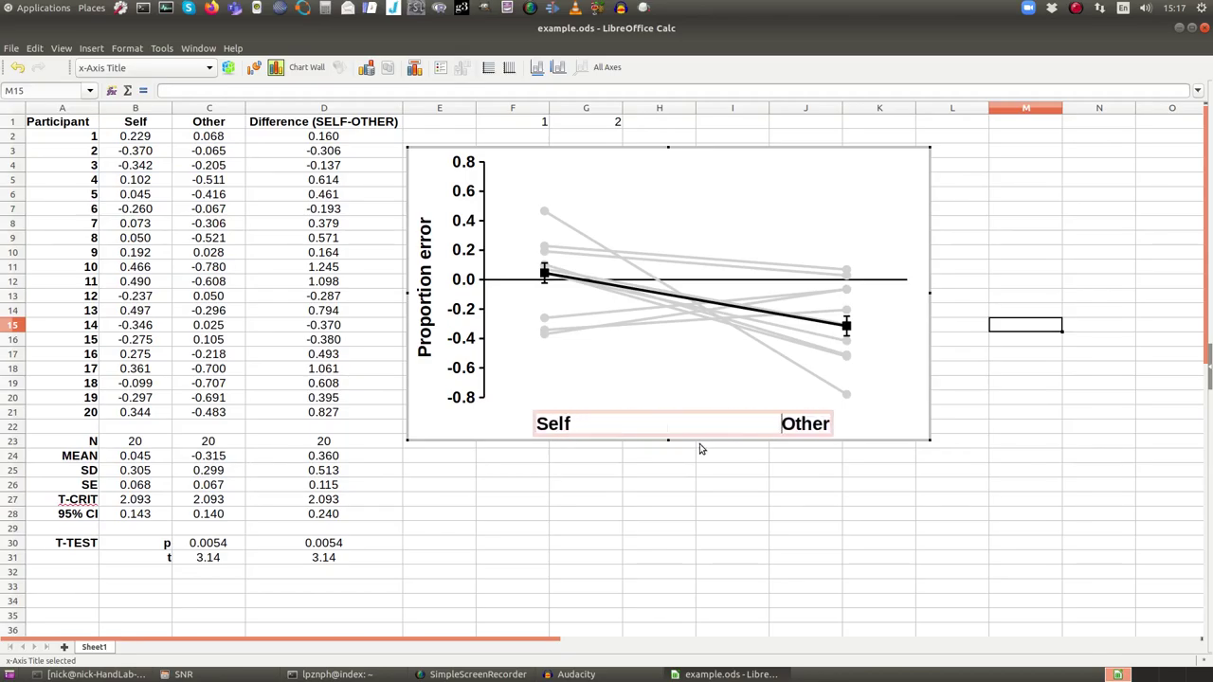
pyautogui.press('Escape')
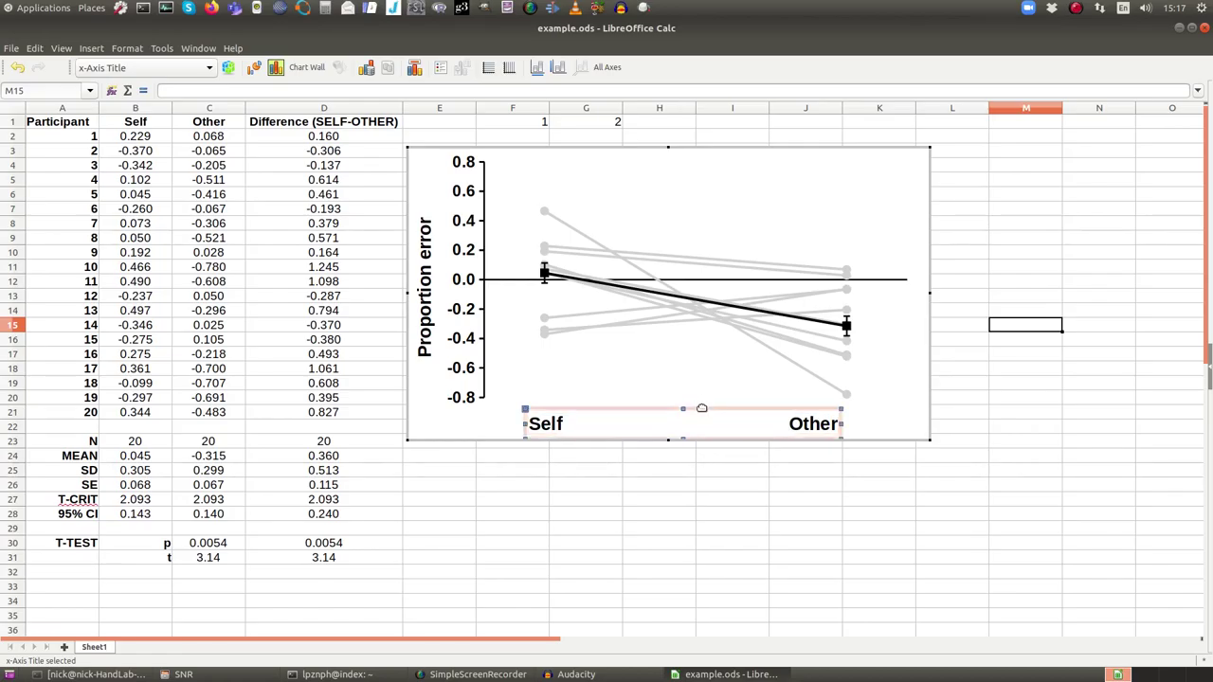
pyautogui.click(711, 409)
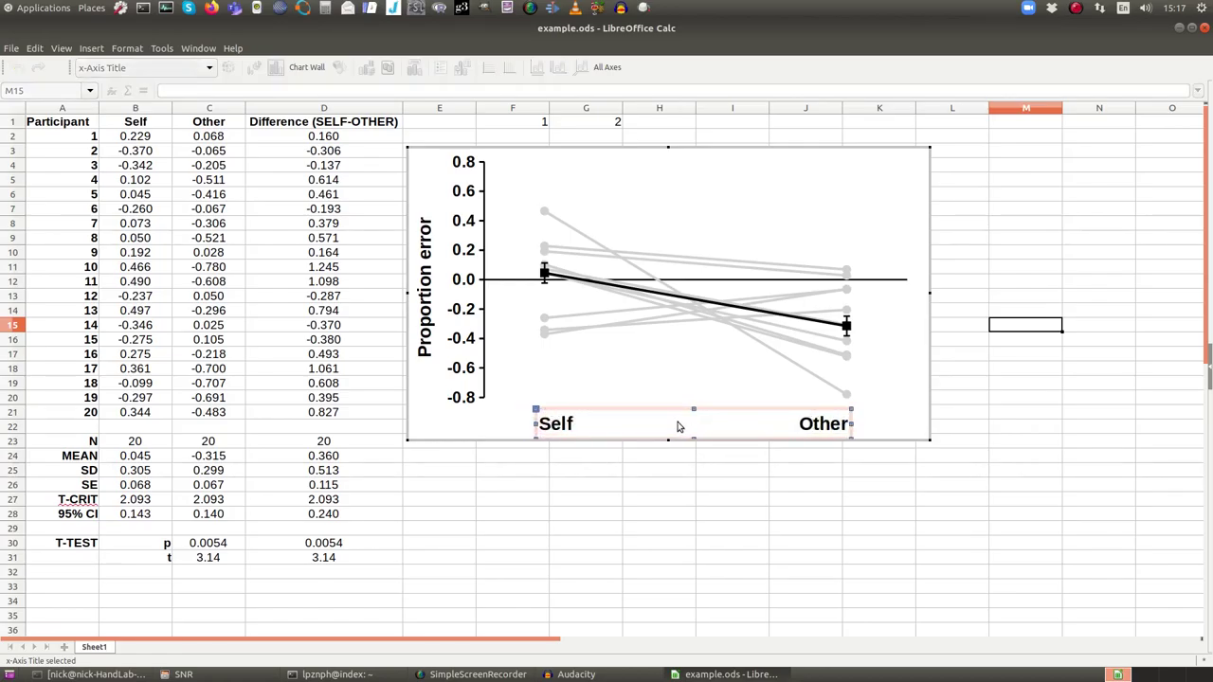
pyautogui.click(699, 469)
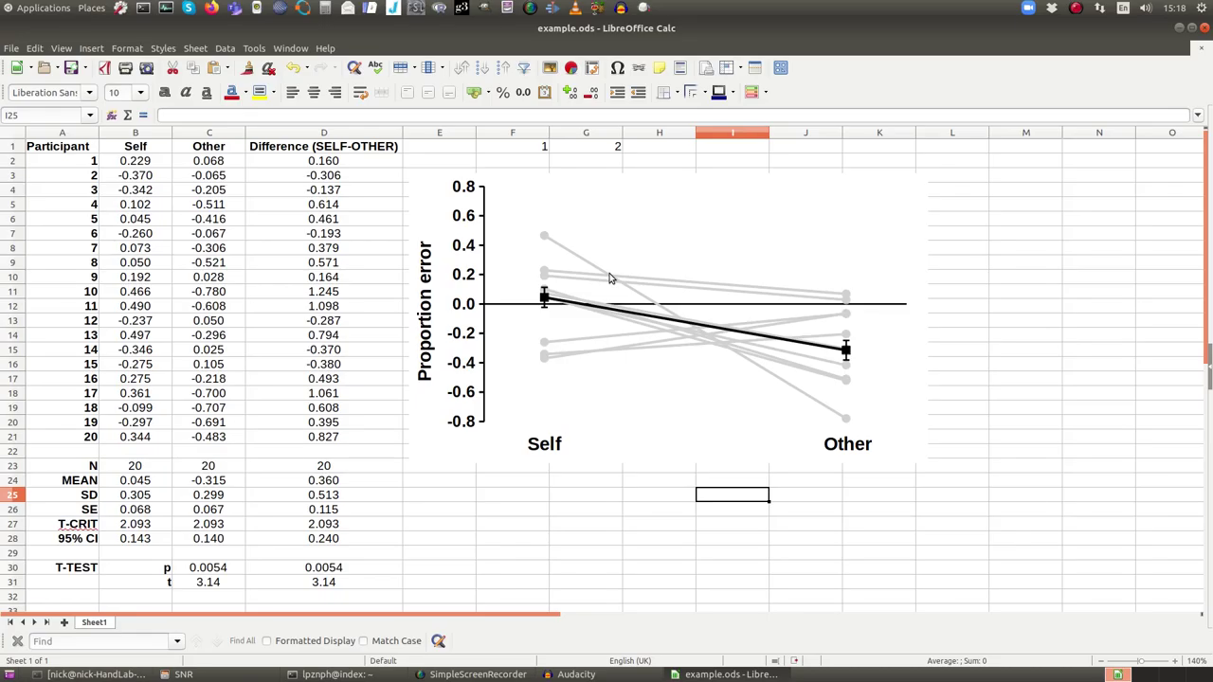
# Undo the last chart change and select cell E24
pyautogui.hotkey('ctrl', 'z')
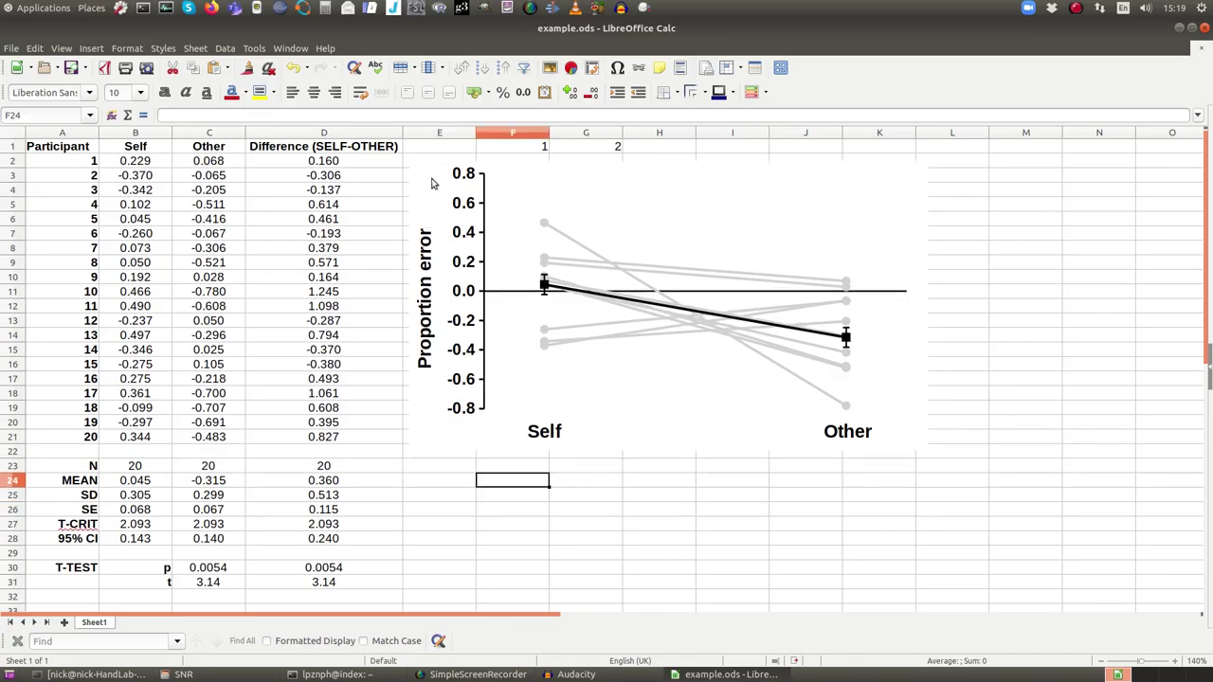
pyautogui.click(455, 485)
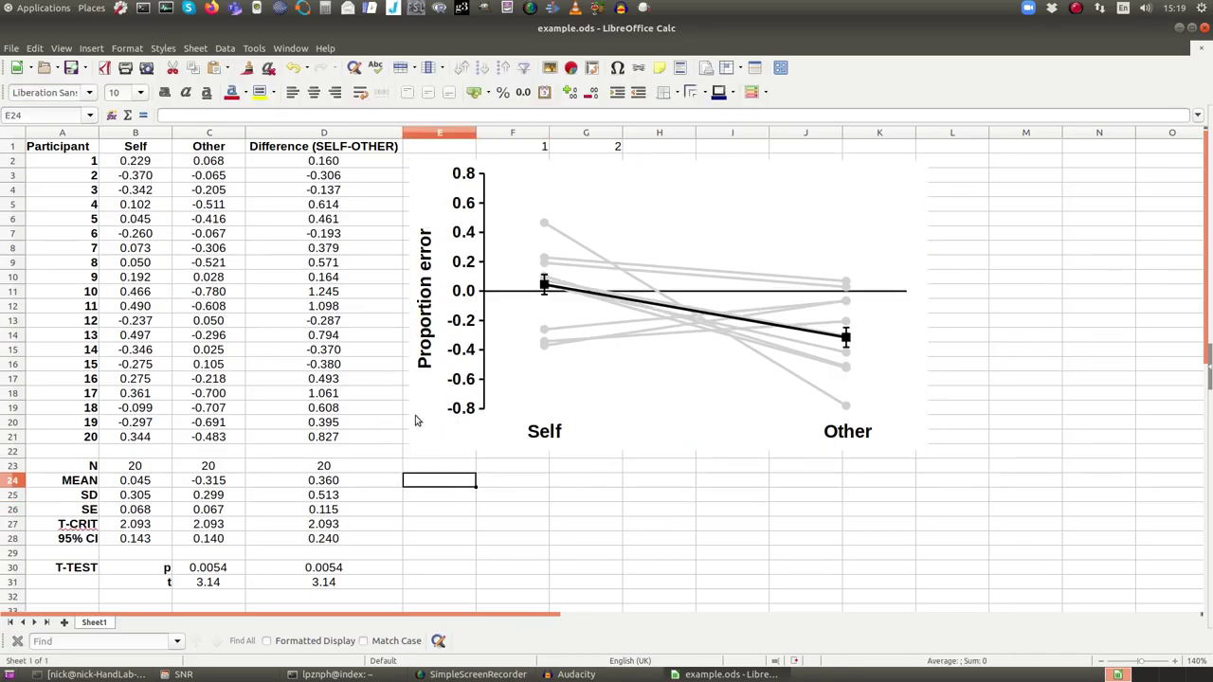
# Insert a points-only XY scatter chart and move it below the line chart
pyautogui.click(92, 49)
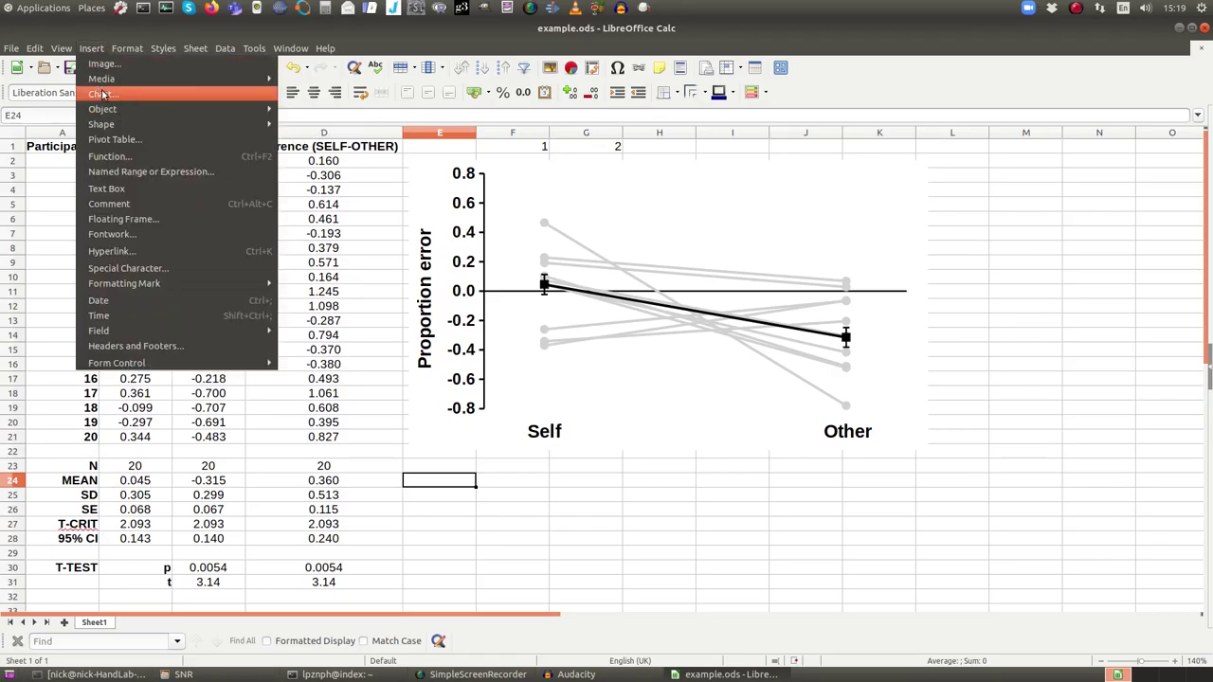
pyautogui.click(103, 94)
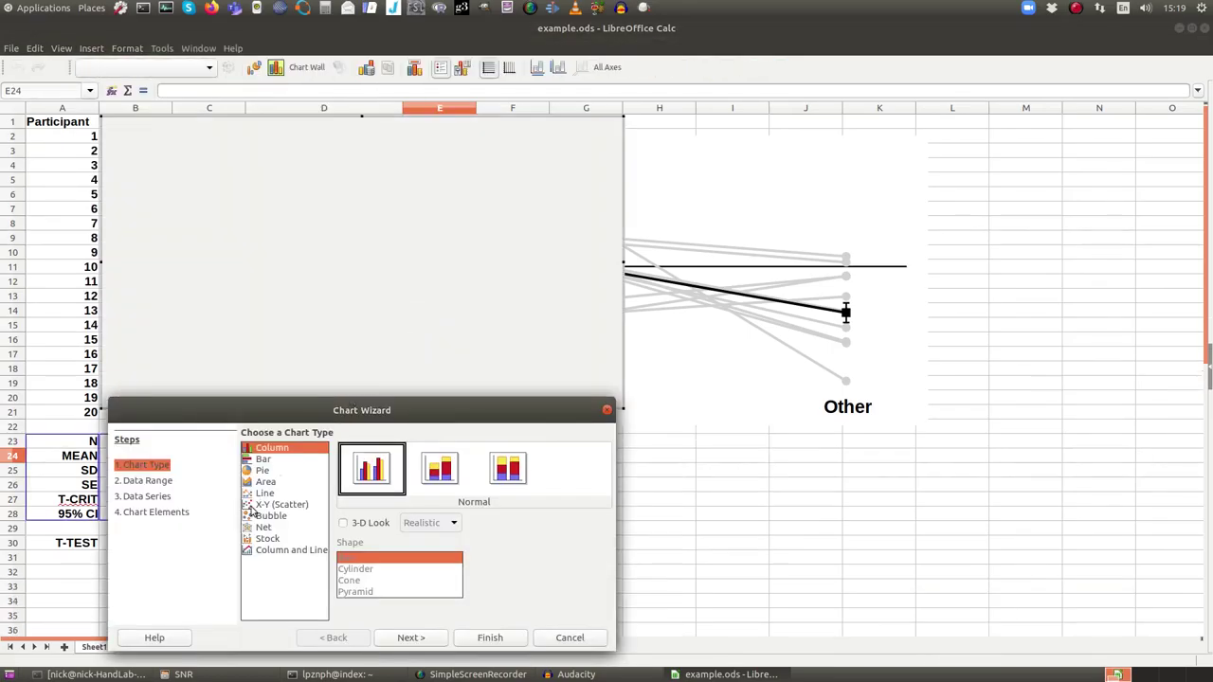
pyautogui.click(260, 493)
pyautogui.click(257, 504)
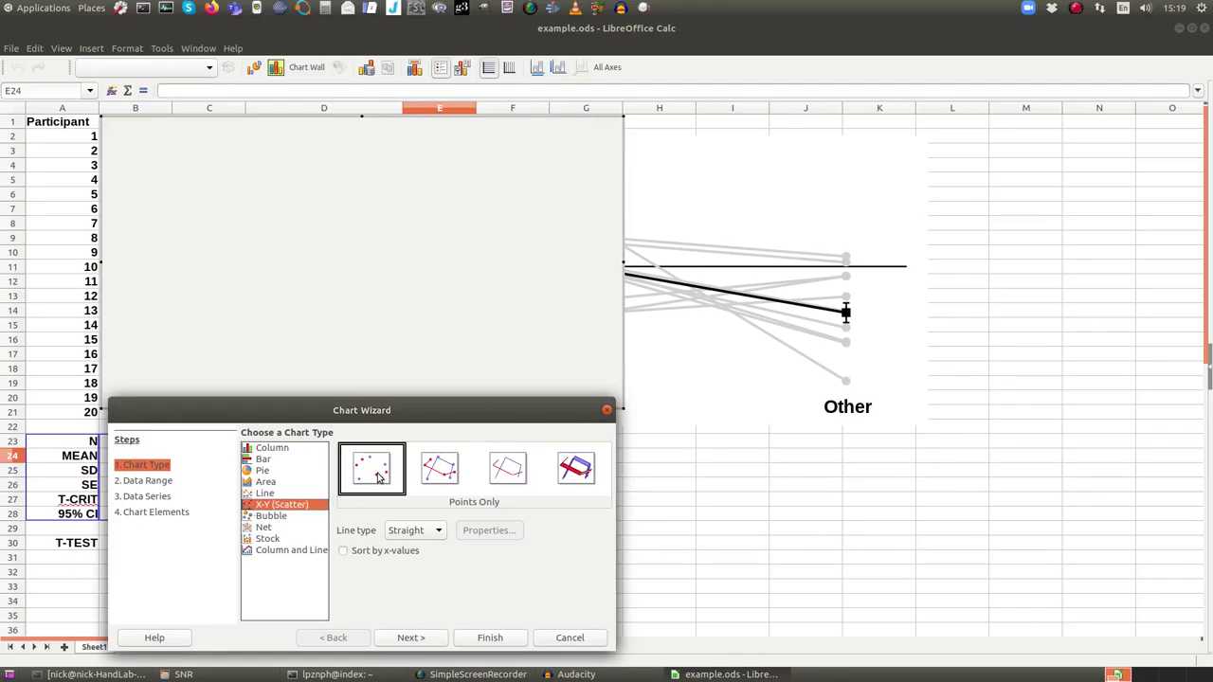
pyautogui.click(478, 645)
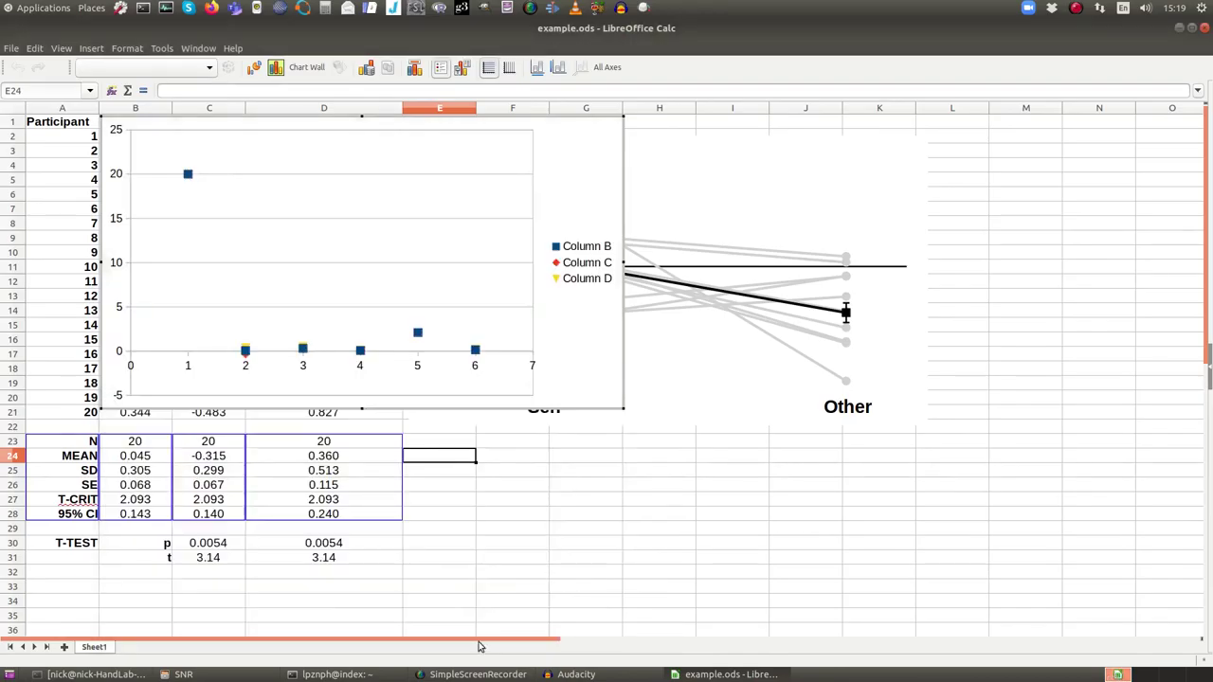
pyautogui.moveTo(169, 118); pyautogui.dragTo(561, 442)
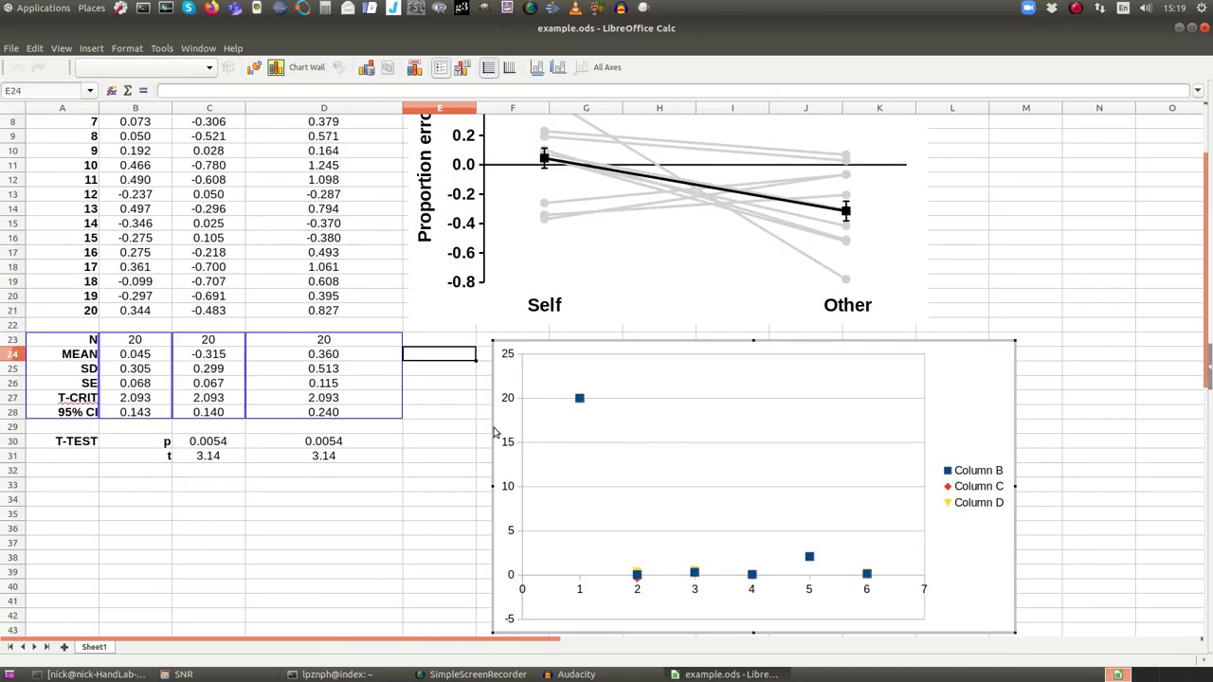
# Remove the extra series and set x-values to B2:B21 and y-values to C2:C21
pyautogui.rightClick(637, 467)
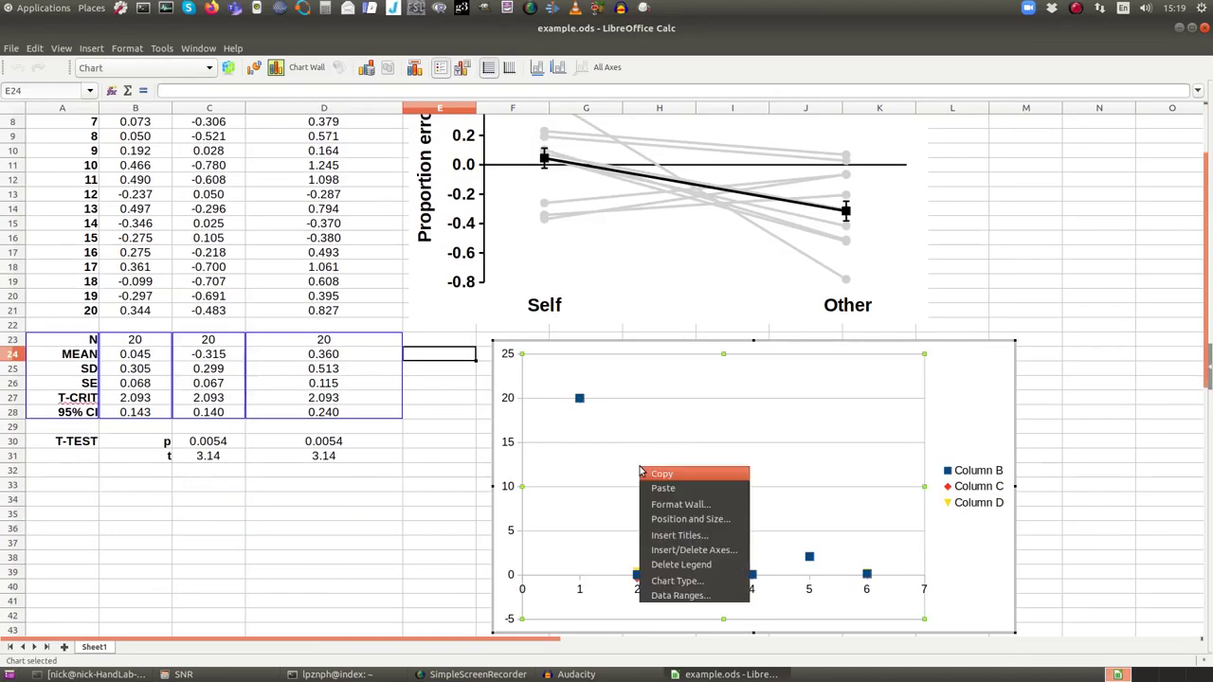
pyautogui.click(664, 595)
pyautogui.click(445, 431)
pyautogui.click(445, 432)
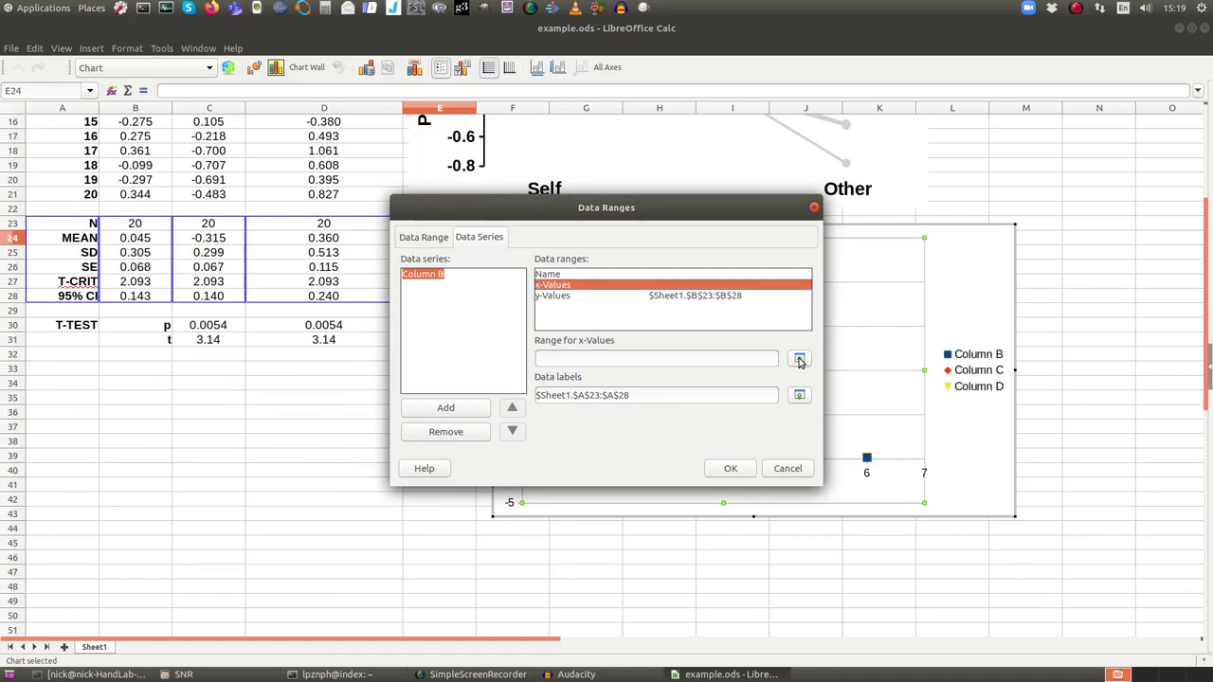
pyautogui.click(799, 360)
pyautogui.scroll(5, 313, 294)
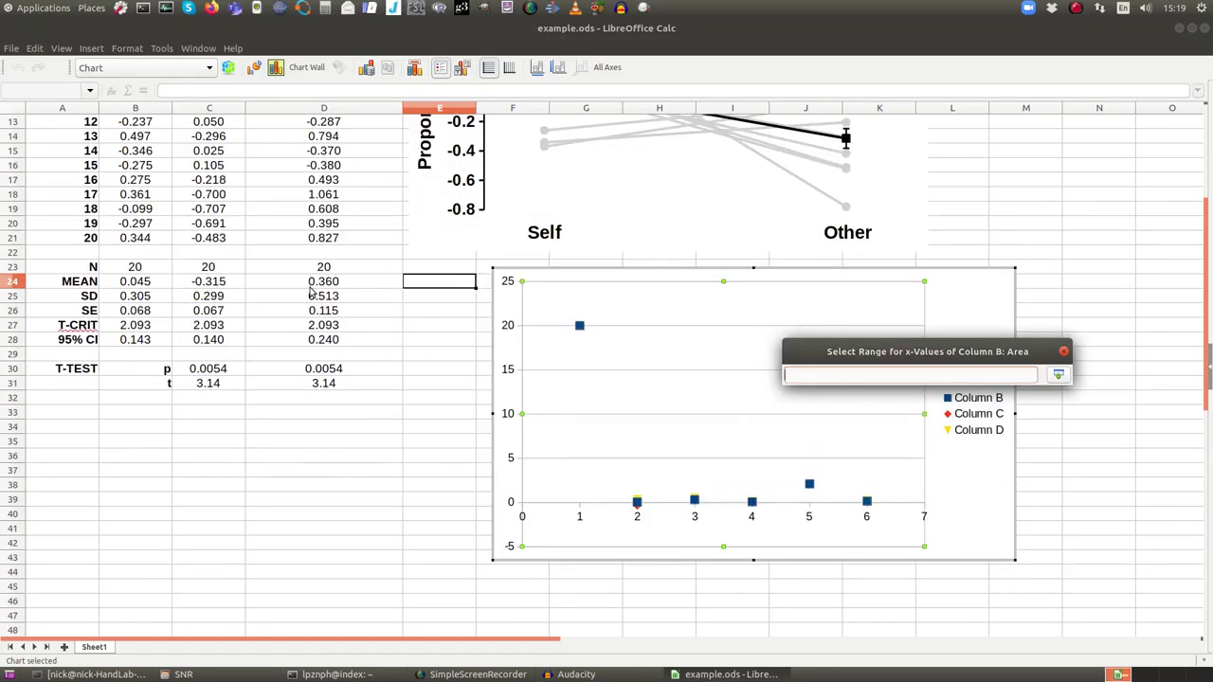
pyautogui.moveTo(138, 138); pyautogui.dragTo(135, 413)
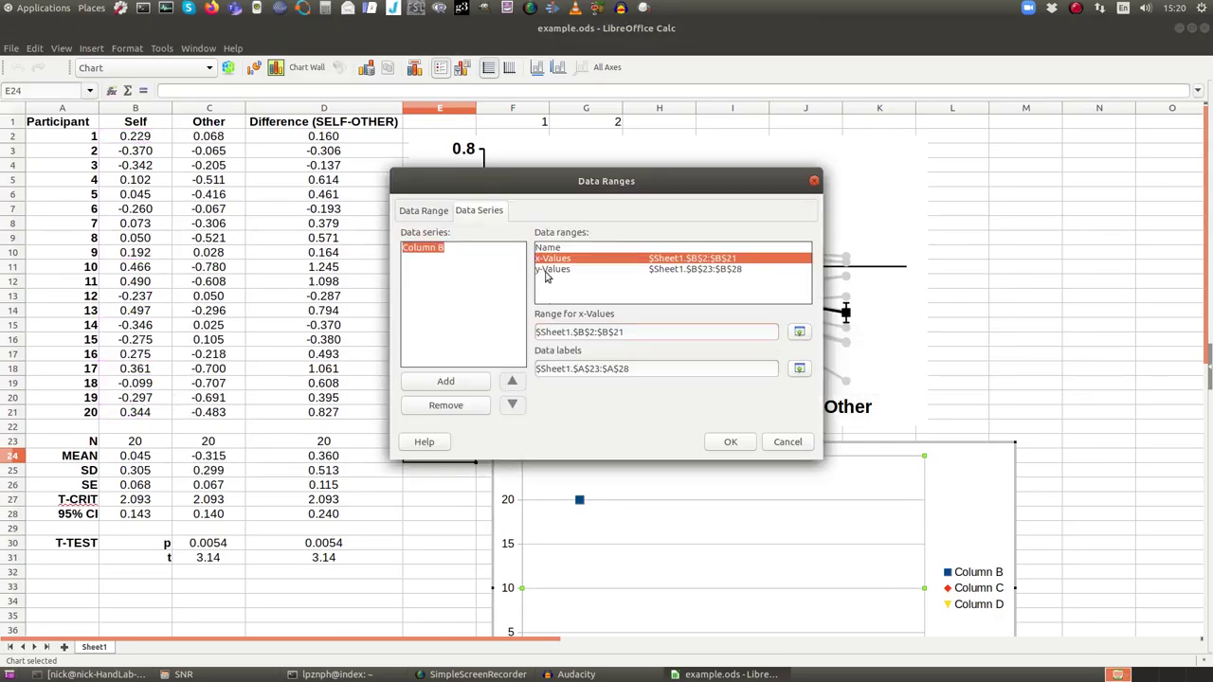
pyautogui.click(550, 269)
pyautogui.click(799, 333)
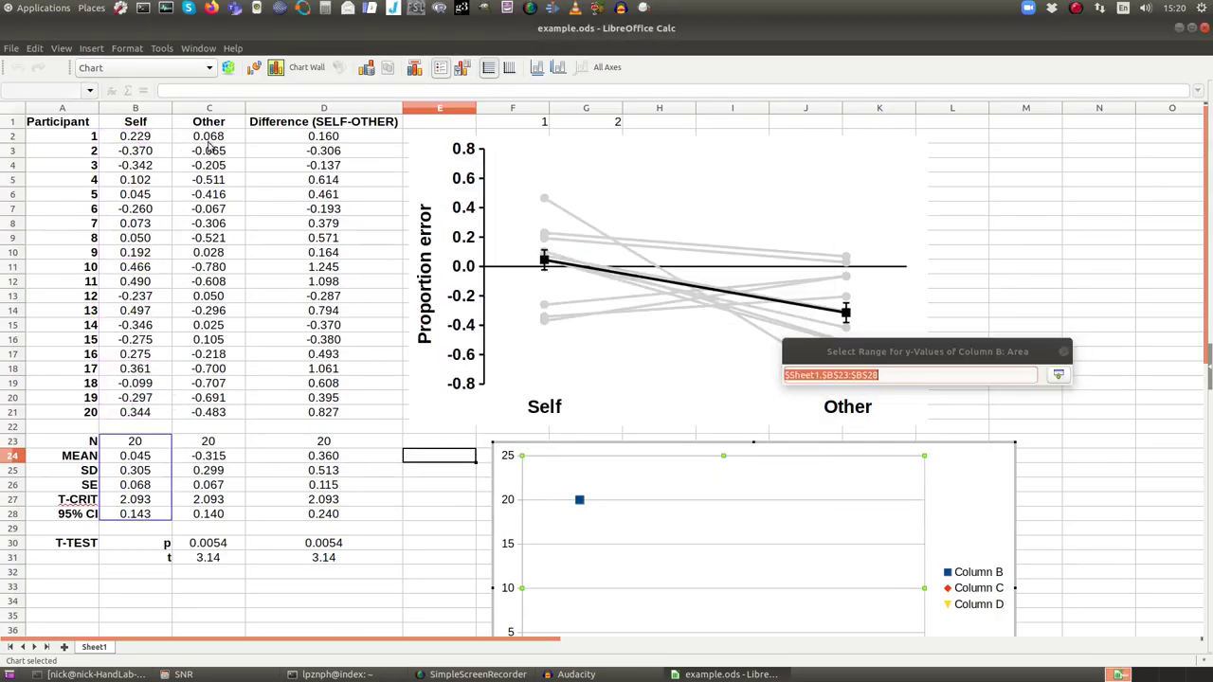
pyautogui.moveTo(208, 136); pyautogui.dragTo(204, 414)
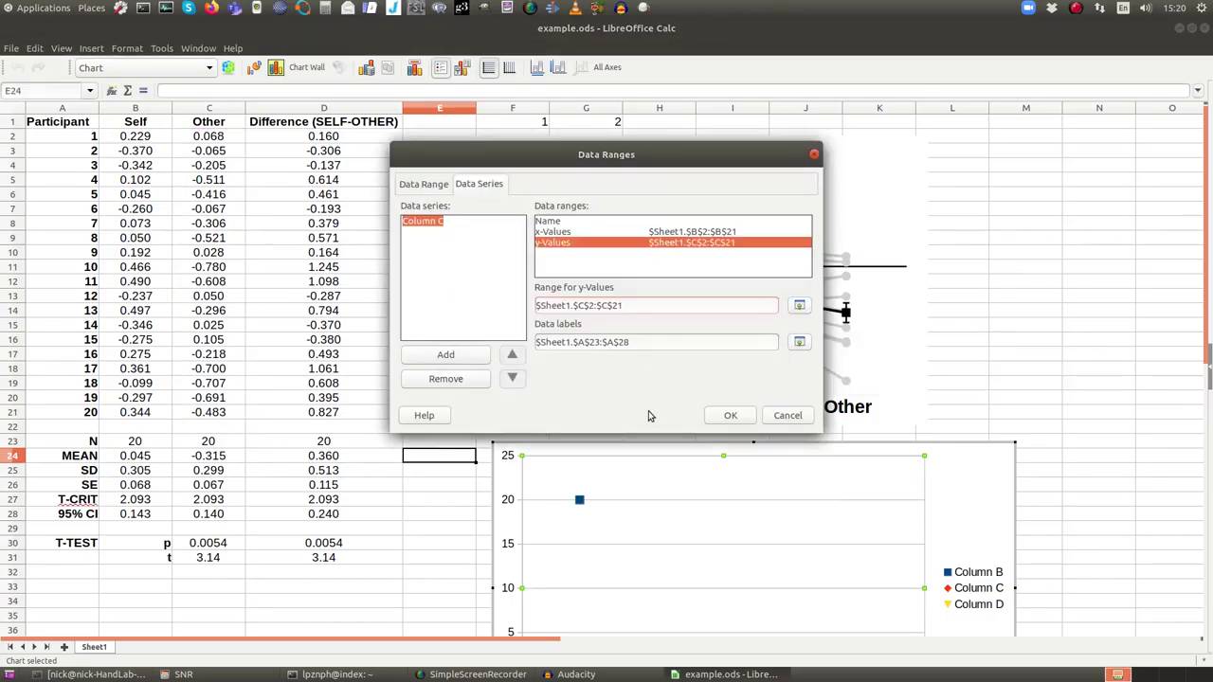
pyautogui.click(716, 417)
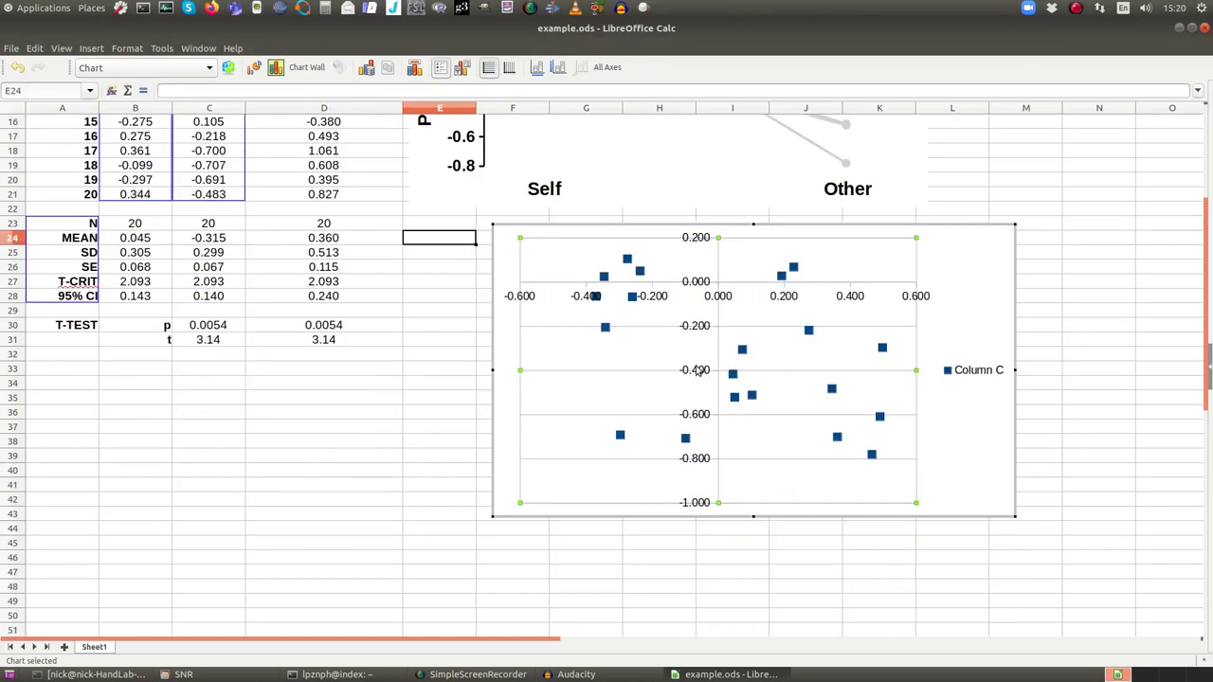
# Give both axes one-decimal number labels and delete the legend
pyautogui.click(651, 371)
pyautogui.doubleClick(704, 332)
pyautogui.click(557, 215)
pyautogui.click(521, 215)
pyautogui.click(695, 275)
pyautogui.click(607, 333)
pyautogui.click(709, 491)
pyautogui.click(611, 298)
pyautogui.doubleClick(614, 297)
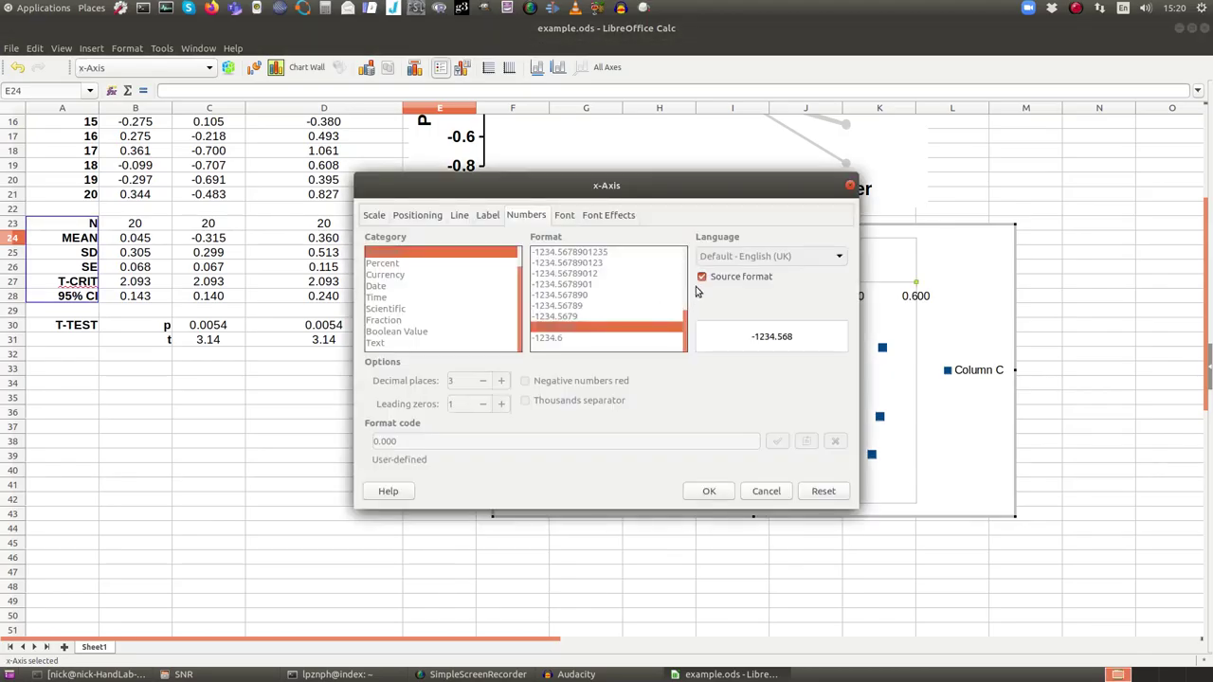
pyautogui.click(702, 249)
pyautogui.click(607, 333)
pyautogui.click(709, 491)
pyautogui.click(961, 371)
pyautogui.press('Delete')
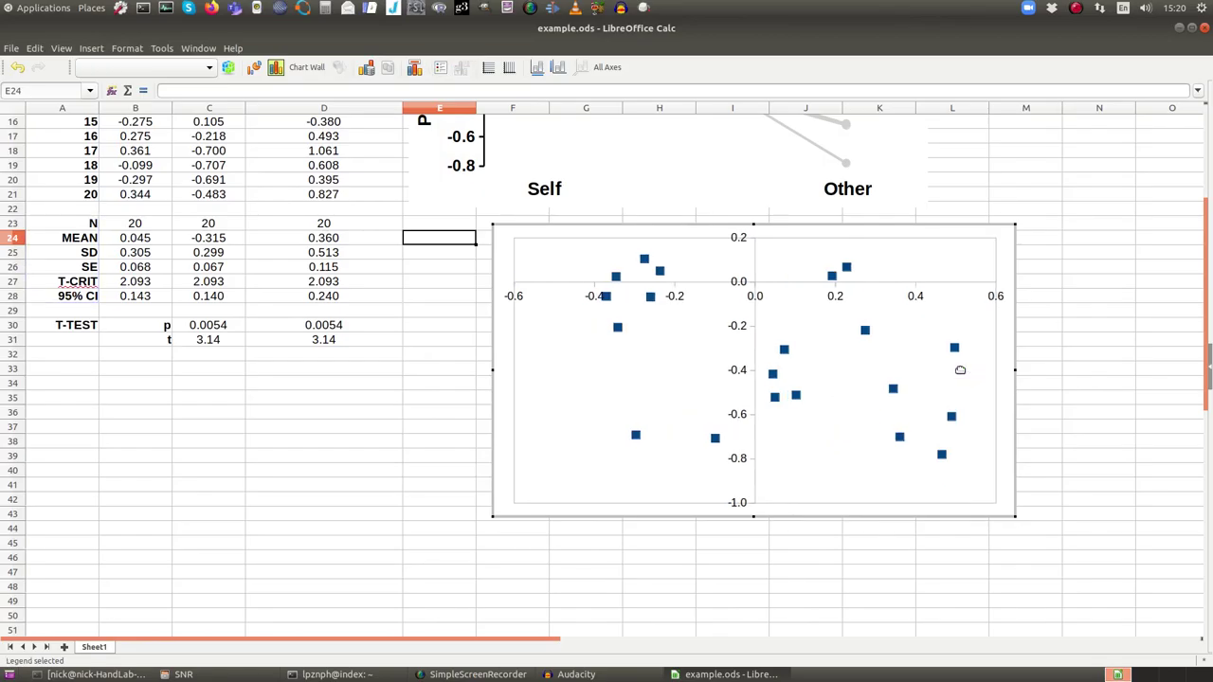
# Make the x-axis line 0.05 cm black with labels outside start
pyautogui.doubleClick(567, 297)
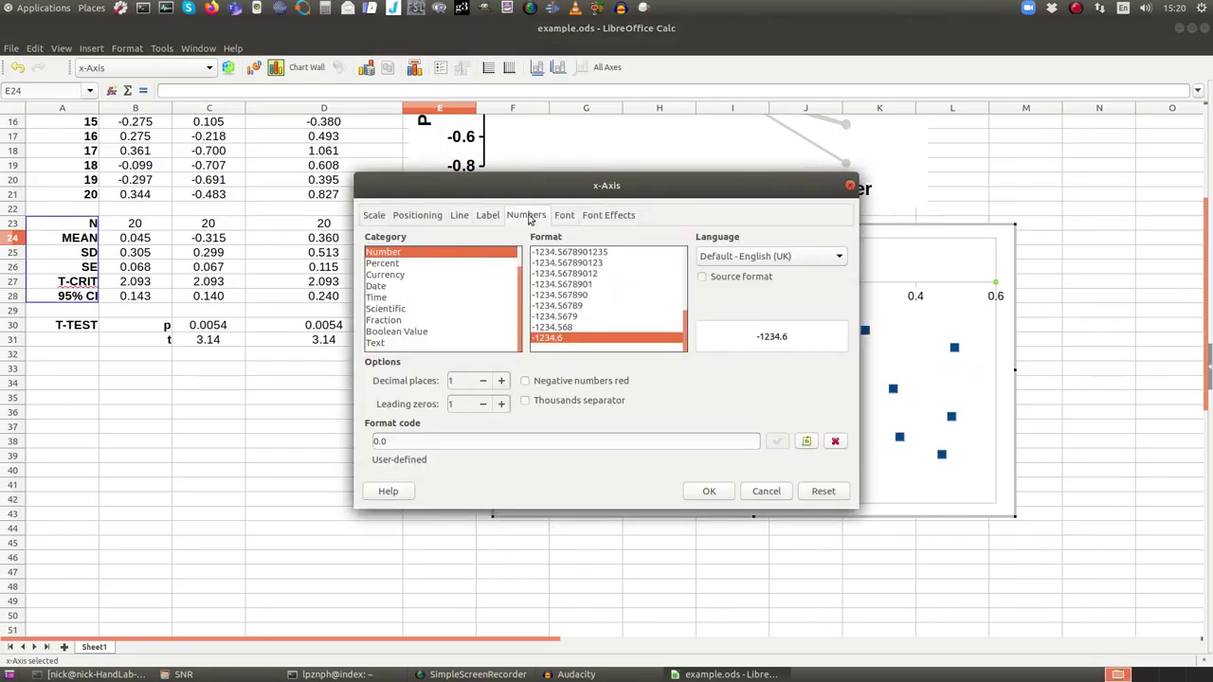
pyautogui.click(459, 216)
pyautogui.click(382, 344)
pyautogui.press('Up')
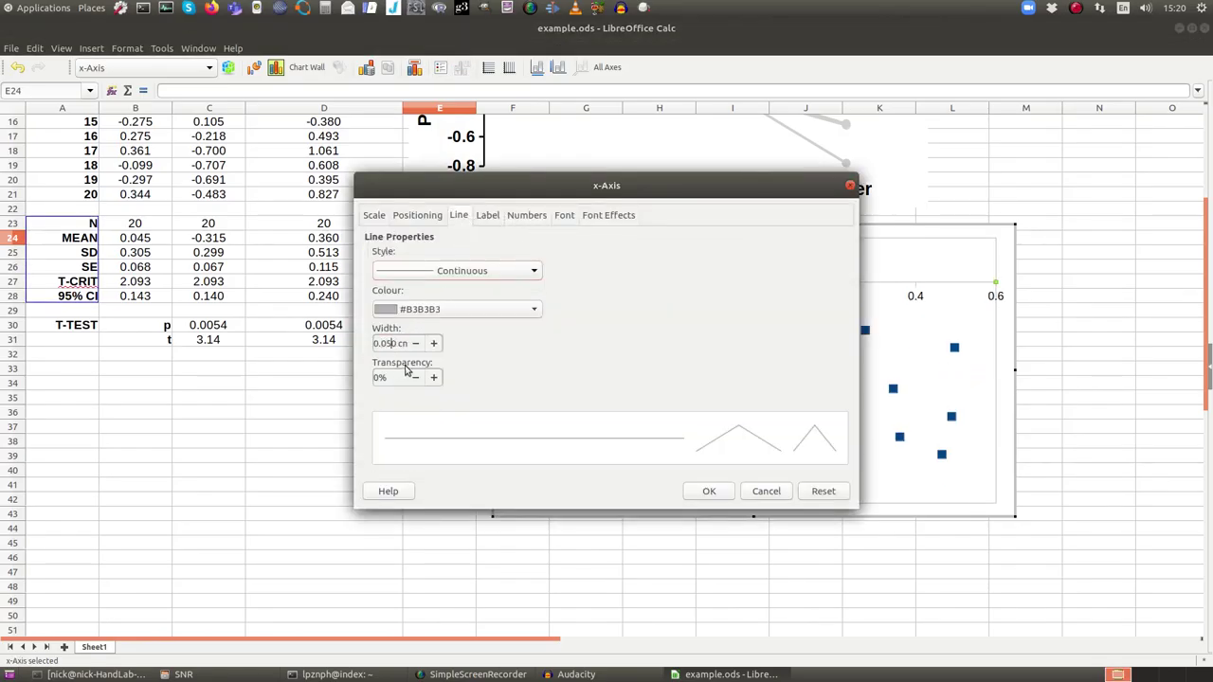
pyautogui.click(423, 312)
pyautogui.click(385, 354)
pyautogui.click(418, 216)
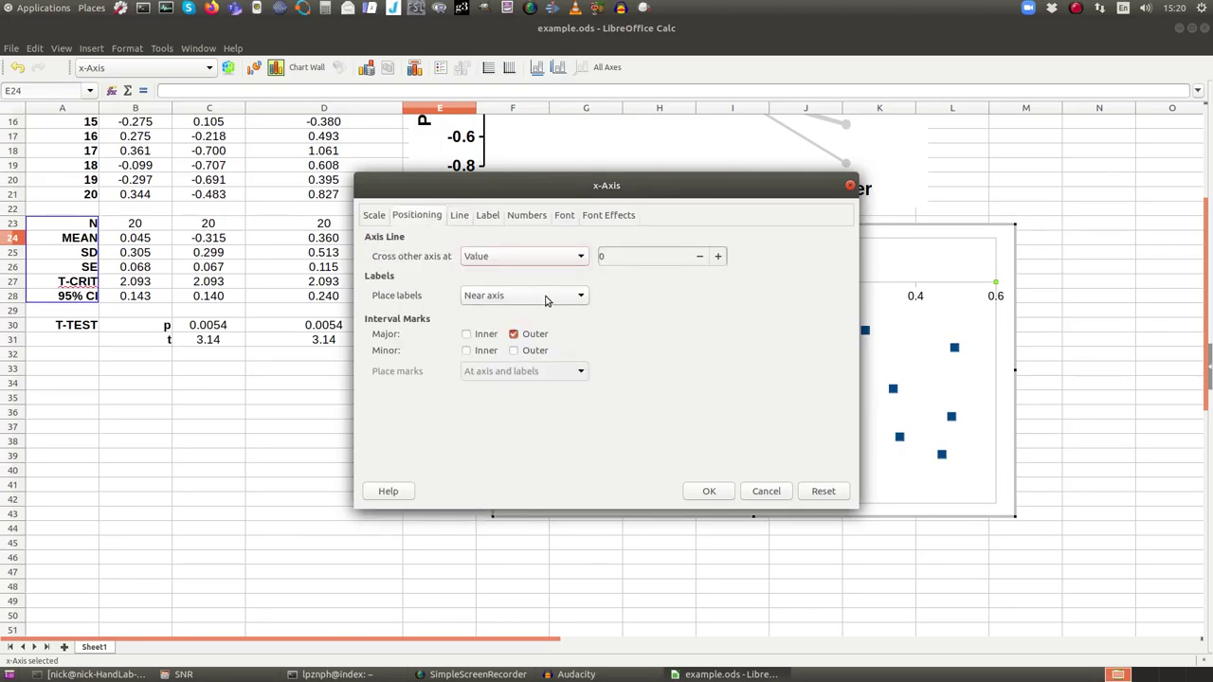
pyautogui.click(545, 297)
pyautogui.click(483, 333)
pyautogui.click(709, 491)
# Place the y-axis labels outside start and make its line black
pyautogui.click(742, 324)
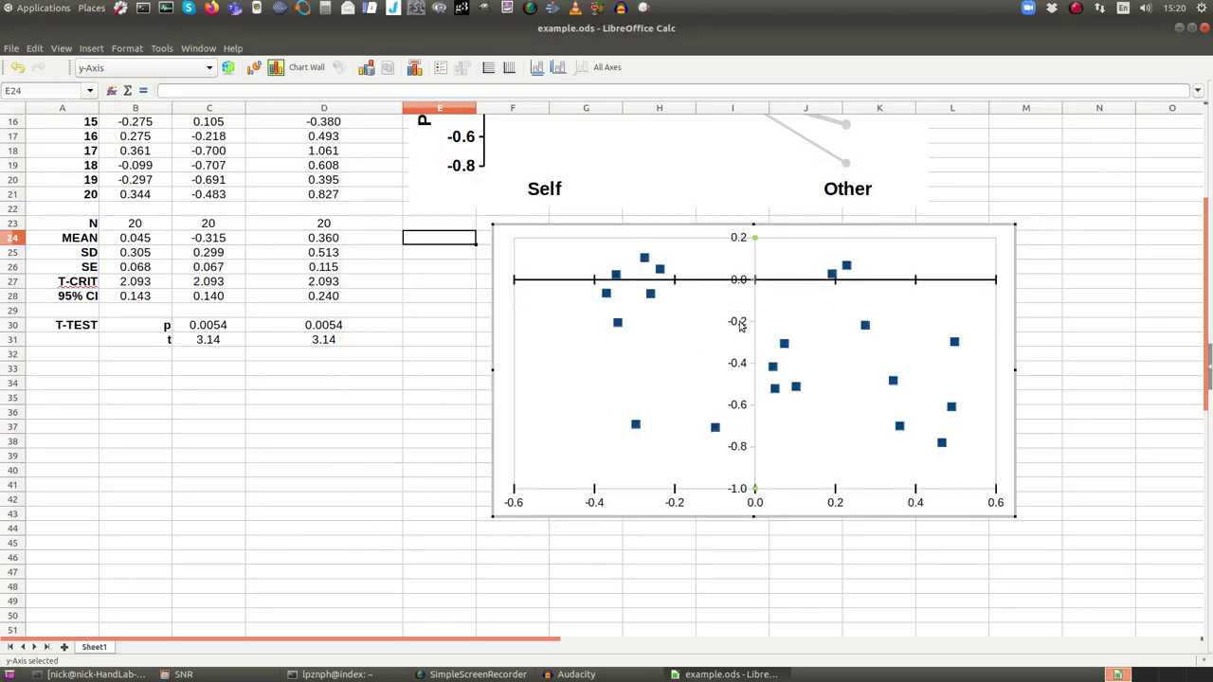
pyautogui.click(498, 302)
pyautogui.click(486, 332)
pyautogui.click(488, 216)
pyautogui.click(460, 216)
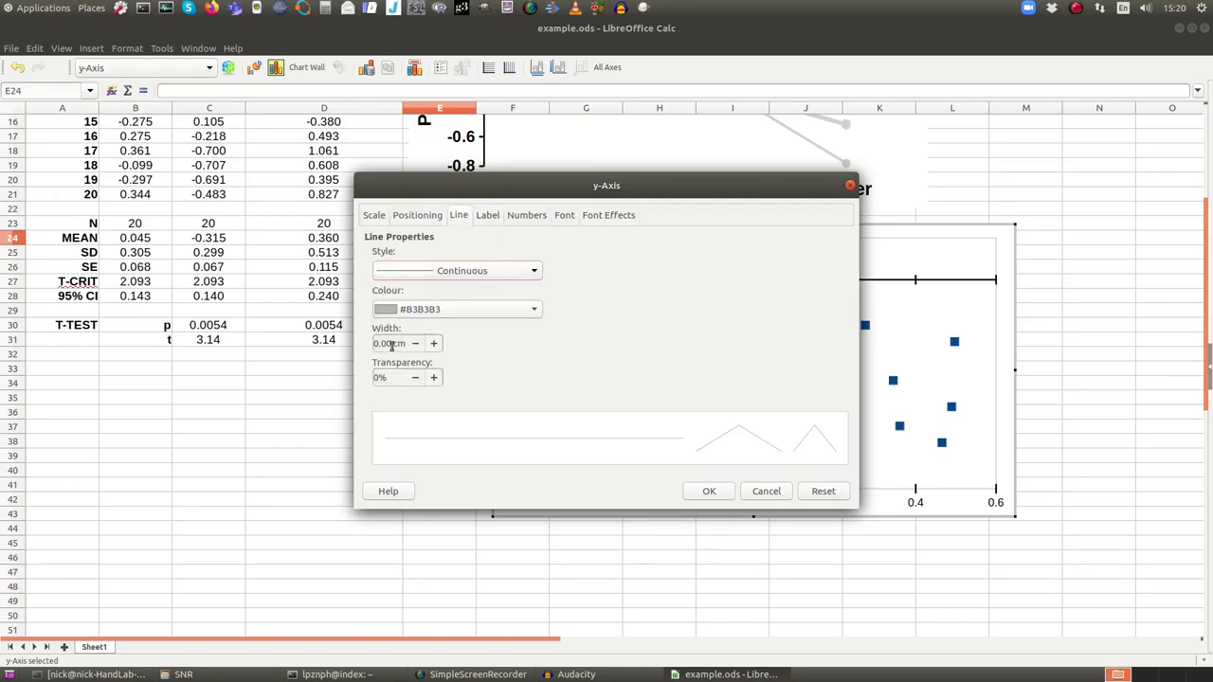
pyautogui.click(455, 309)
pyautogui.click(387, 347)
pyautogui.click(709, 491)
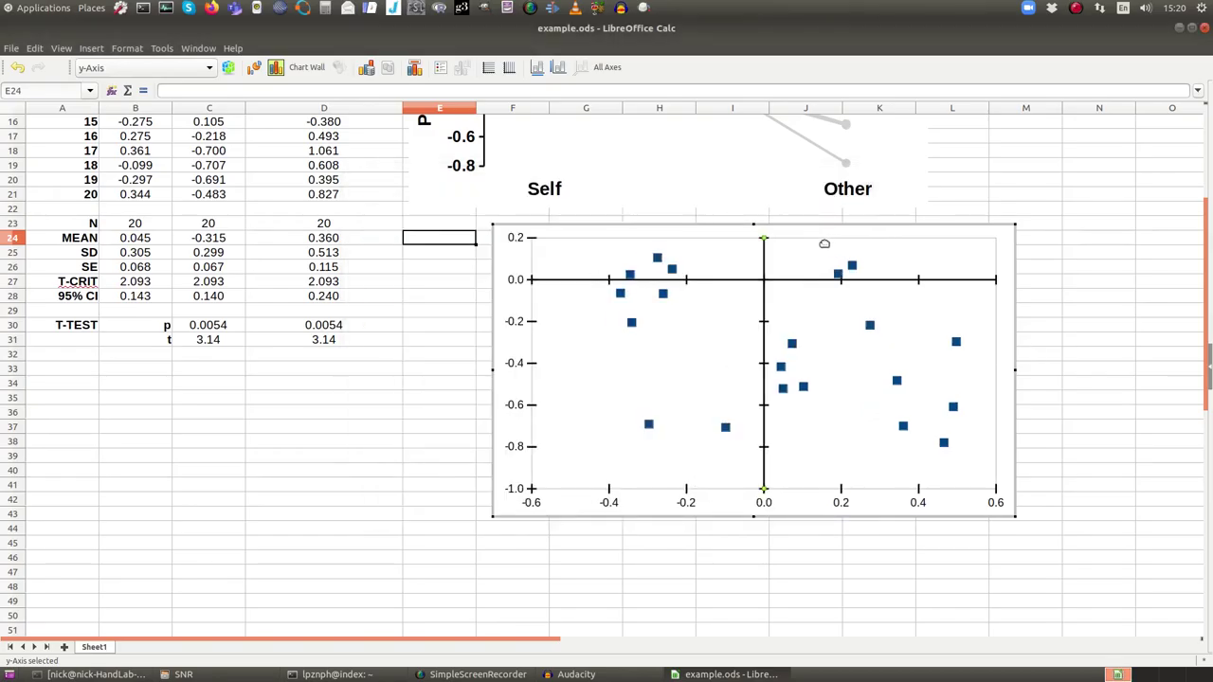
# Remove the border around the plot area and exit chart editing
pyautogui.doubleClick(593, 304)
pyautogui.click(455, 271)
pyautogui.click(436, 284)
pyautogui.click(789, 572)
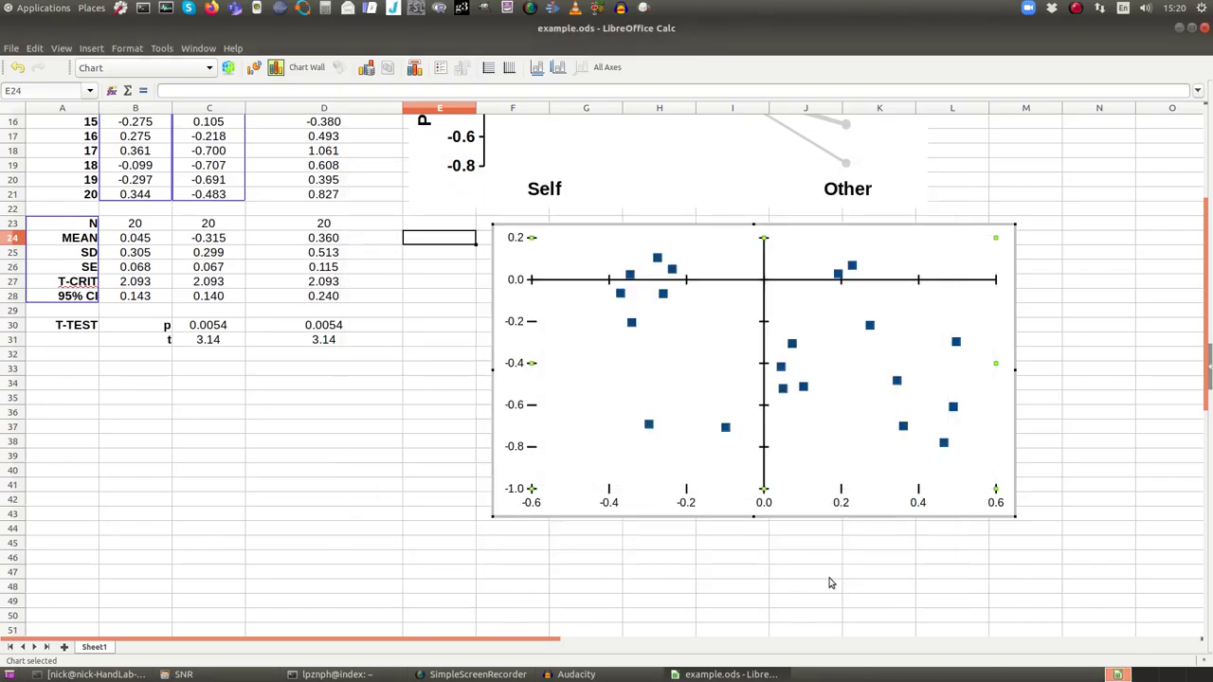
pyautogui.click(829, 583)
pyautogui.rightClick(694, 351)
# Add Self and Other axis titles to the scatter chart
pyautogui.click(666, 389)
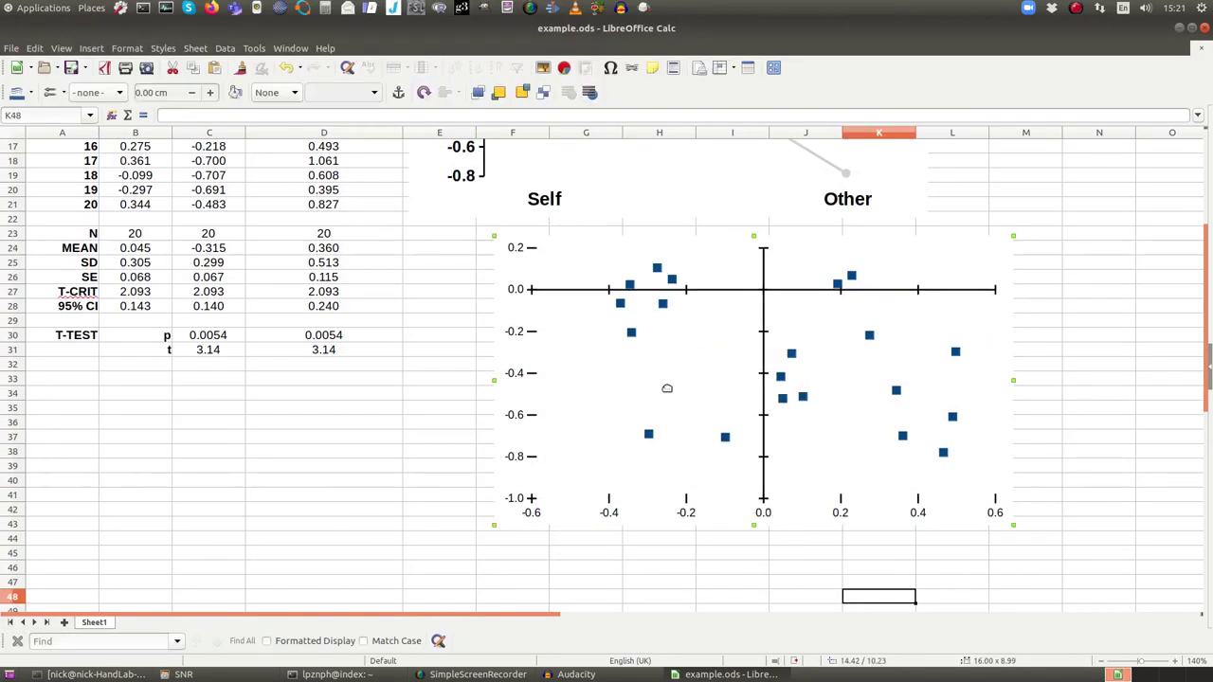
pyautogui.rightClick(668, 350)
pyautogui.click(701, 419)
pyautogui.click(574, 315)
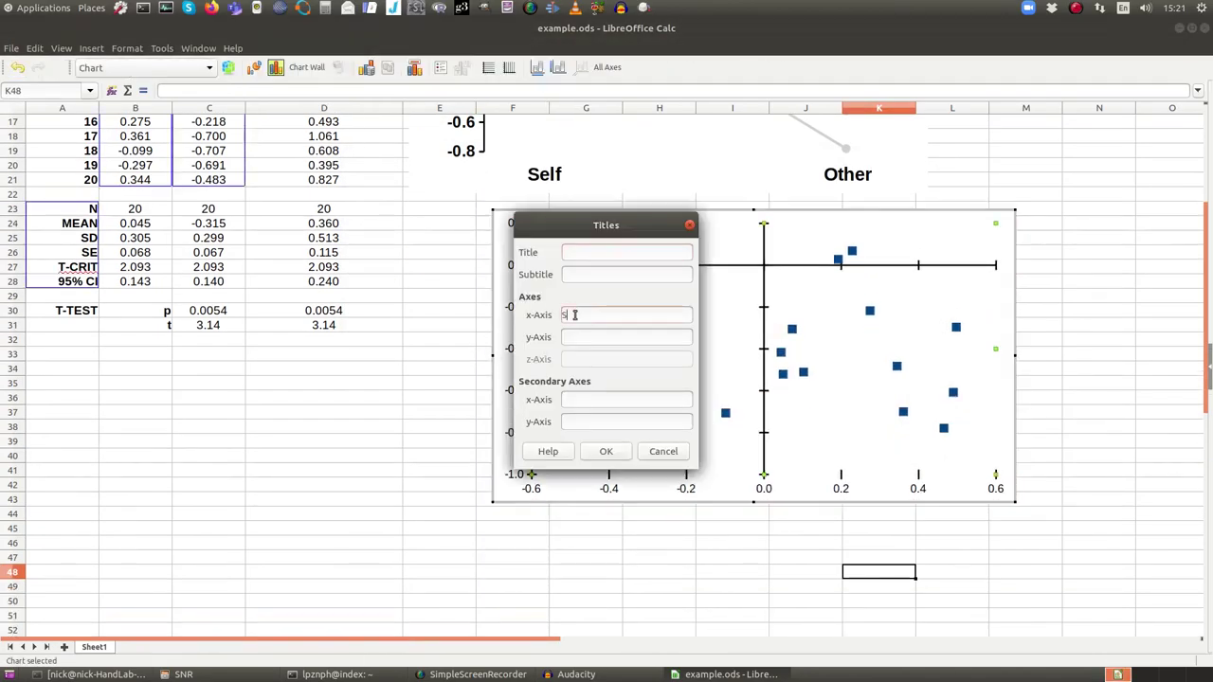
pyautogui.write('Othewr')
pyautogui.click(603, 452)
pyautogui.press('Escape')
# Adjust the y- and x-axis positioning and tick mark placement
pyautogui.scroll(-2, 623, 364)
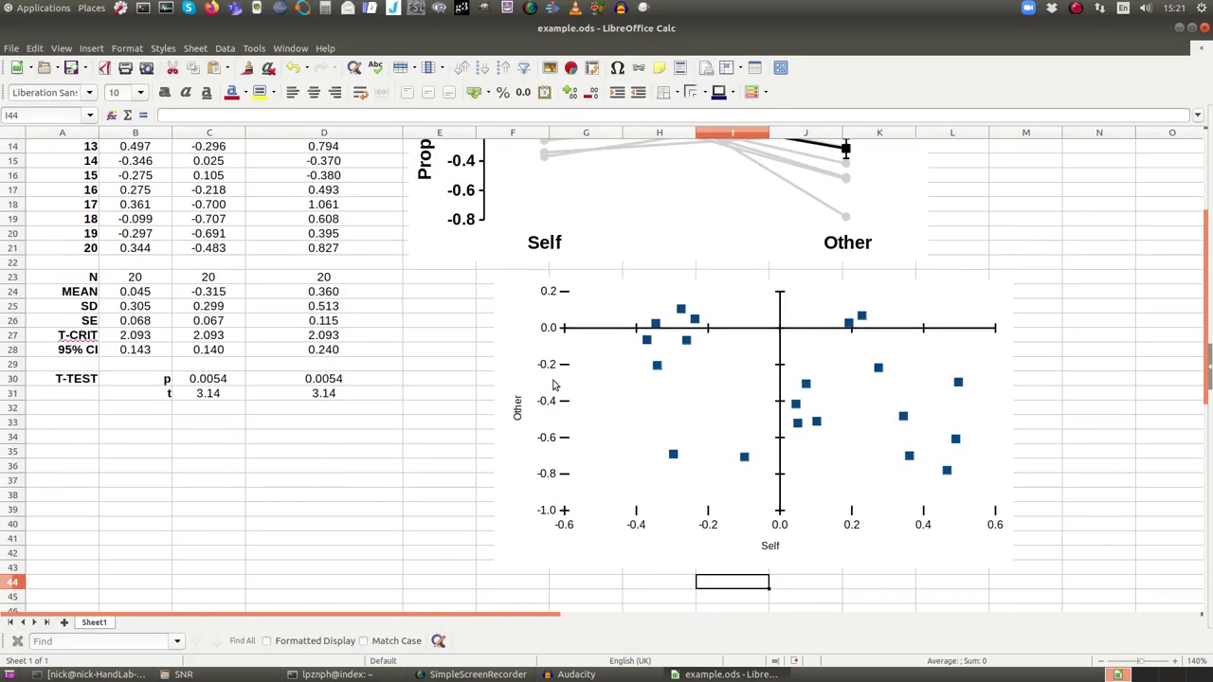
pyautogui.doubleClick(580, 370)
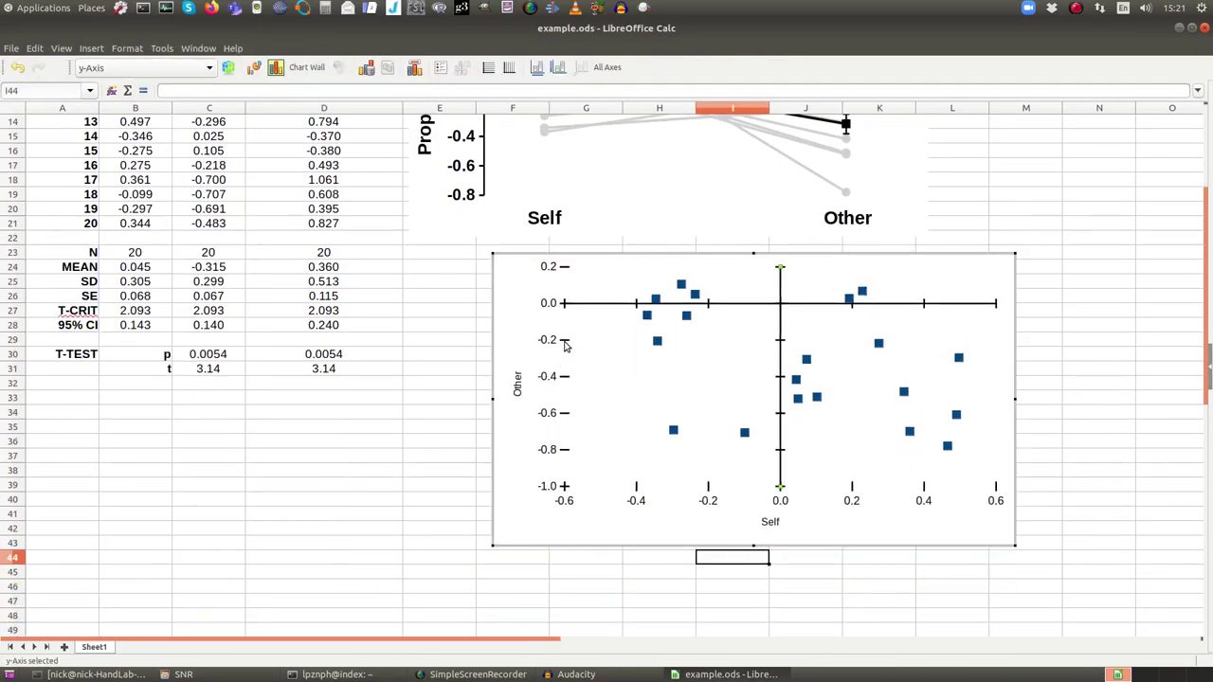
pyautogui.doubleClick(565, 347)
pyautogui.click(375, 216)
pyautogui.click(419, 218)
pyautogui.click(523, 371)
pyautogui.click(642, 453)
pyautogui.click(709, 491)
pyautogui.doubleClick(709, 491)
pyautogui.click(519, 370)
pyautogui.click(503, 396)
pyautogui.click(709, 491)
# Change the scatter points' colour to grey
pyautogui.click(660, 344)
pyautogui.doubleClick(660, 344)
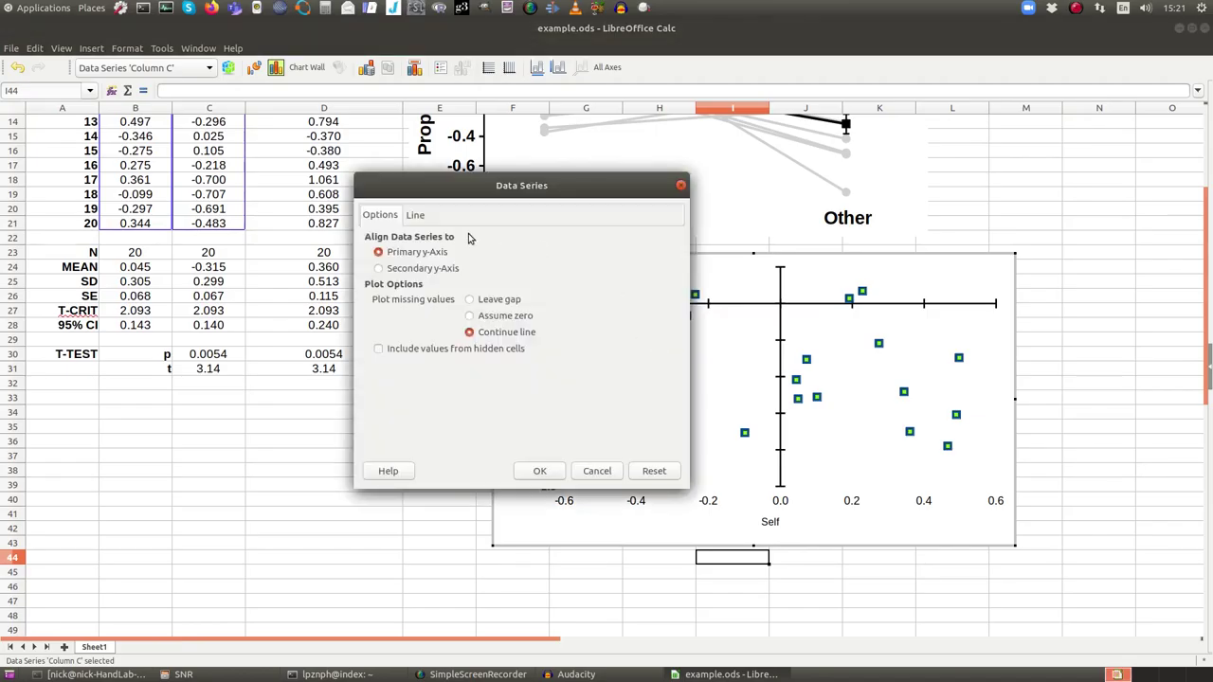
pyautogui.click(415, 215)
pyautogui.click(614, 255)
pyautogui.click(482, 324)
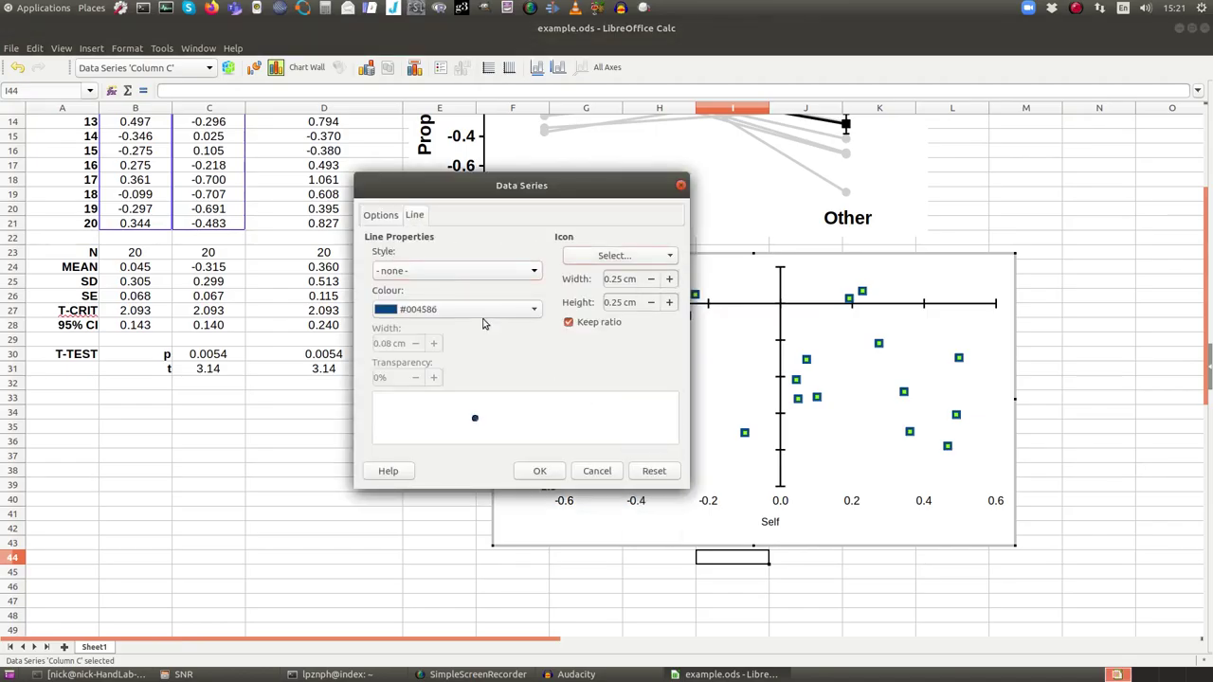
pyautogui.click(462, 311)
pyautogui.click(445, 353)
pyautogui.click(539, 471)
pyautogui.click(654, 561)
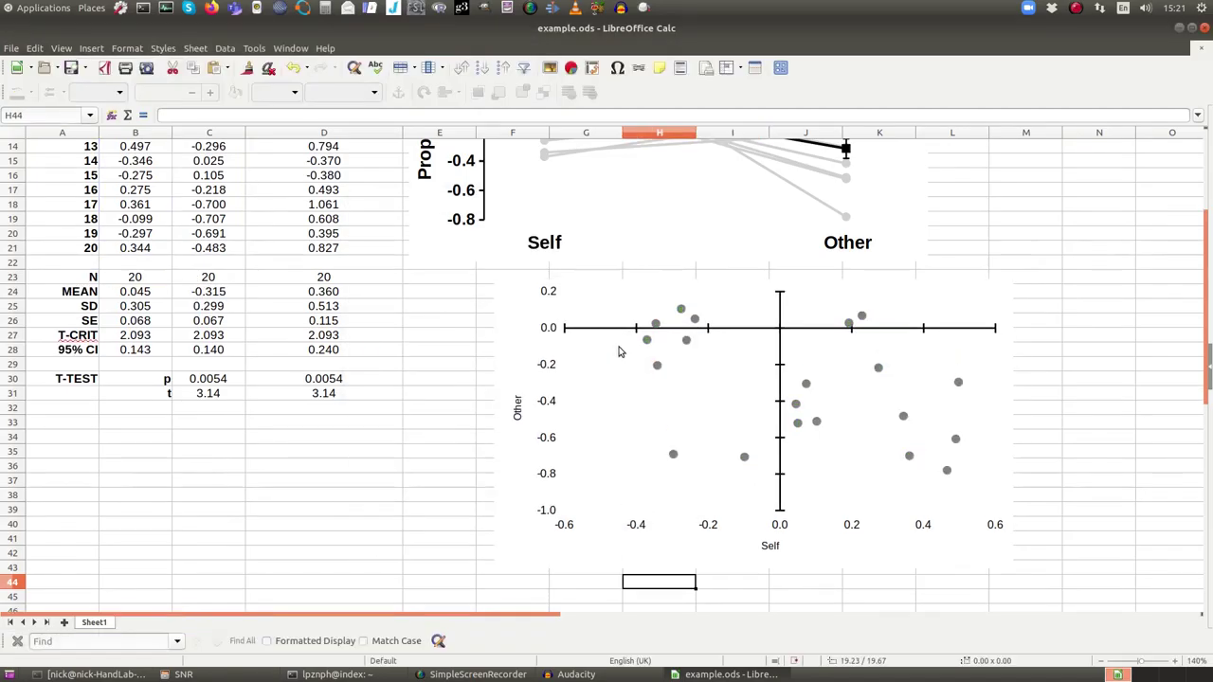
pyautogui.doubleClick(518, 403)
pyautogui.rightClick(517, 383)
# Make the Other and Self axis titles bold and larger
pyautogui.click(528, 444)
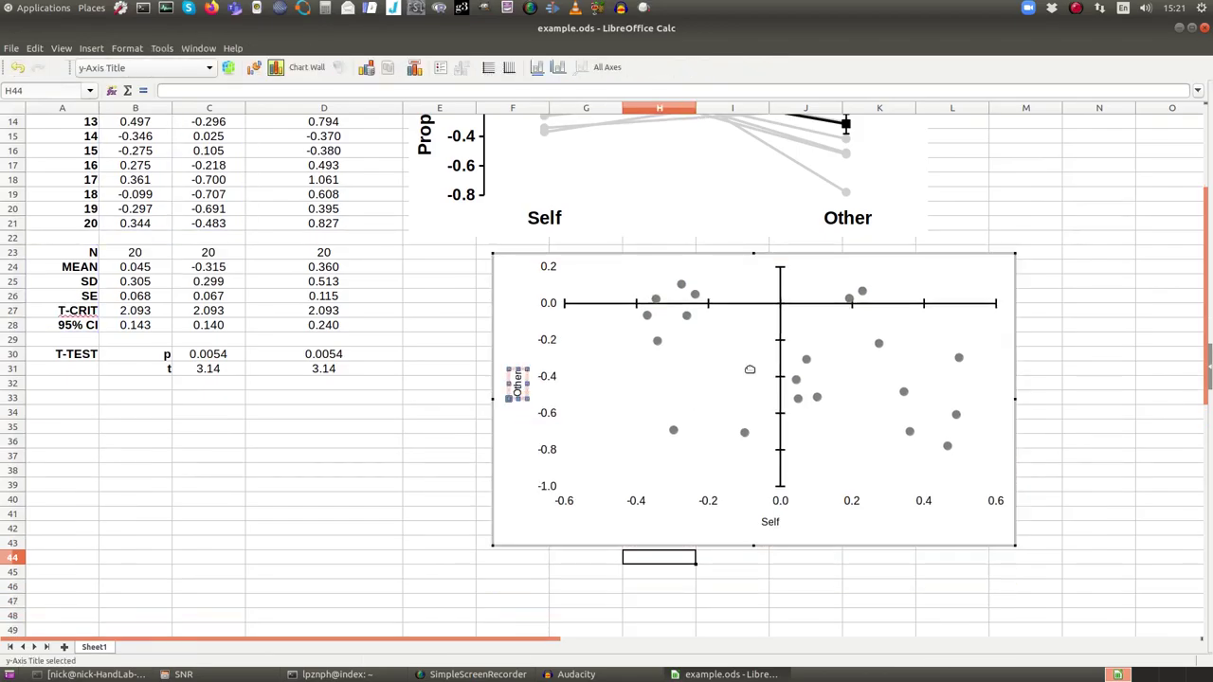
pyautogui.click(509, 215)
pyautogui.click(629, 294)
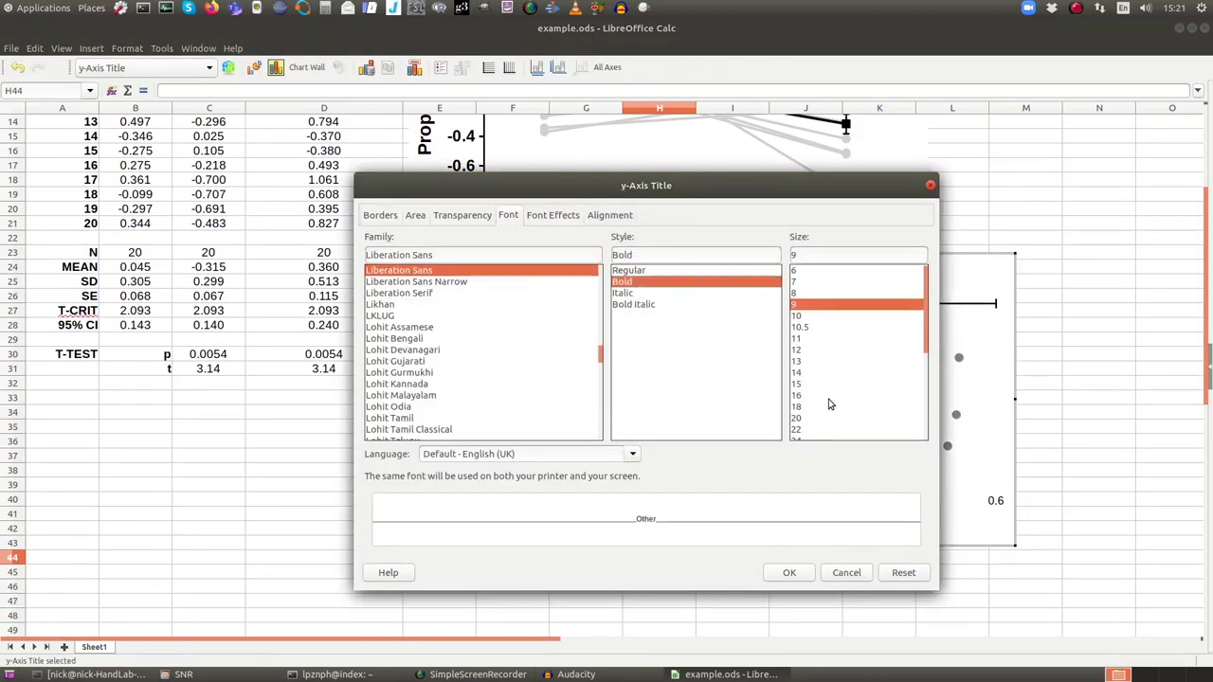
pyautogui.click(829, 400)
pyautogui.click(789, 573)
pyautogui.click(774, 521)
pyautogui.rightClick(775, 521)
pyautogui.click(806, 579)
pyautogui.click(624, 282)
pyautogui.click(804, 398)
pyautogui.click(788, 573)
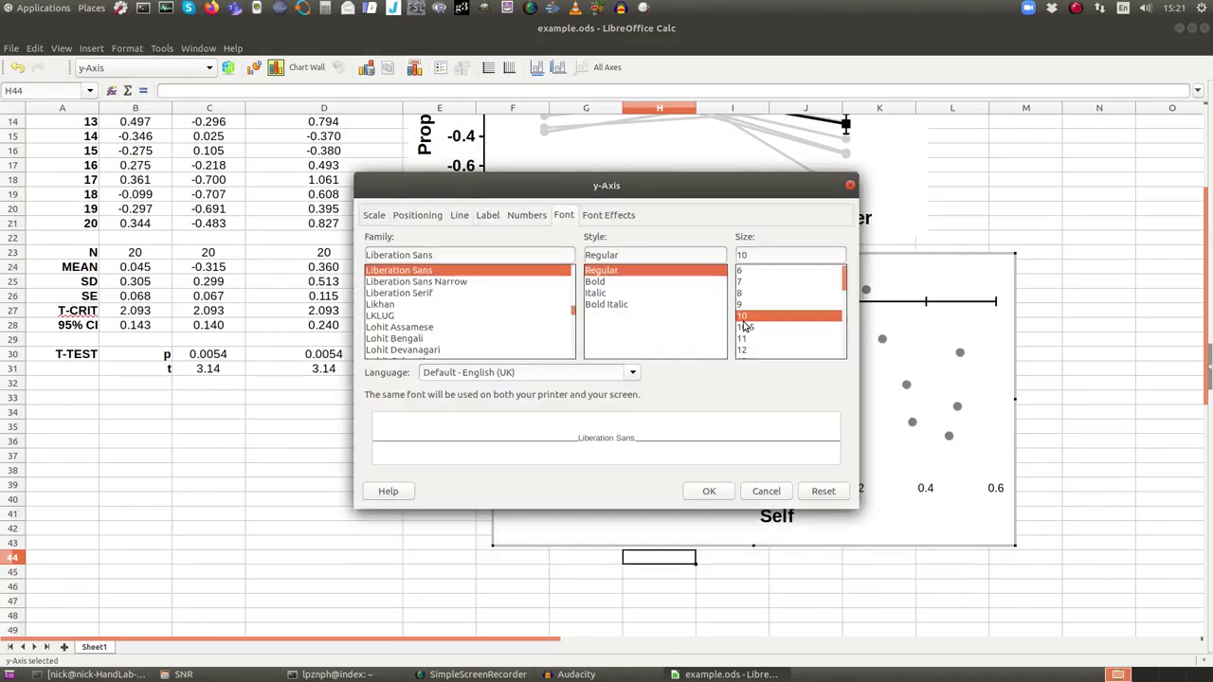
# Make the y-axis numbers bold and larger, and the x-axis numbers bold at size 14
pyautogui.doubleClick(786, 333)
pyautogui.click(607, 282)
pyautogui.scroll(-1, 754, 339)
pyautogui.click(709, 491)
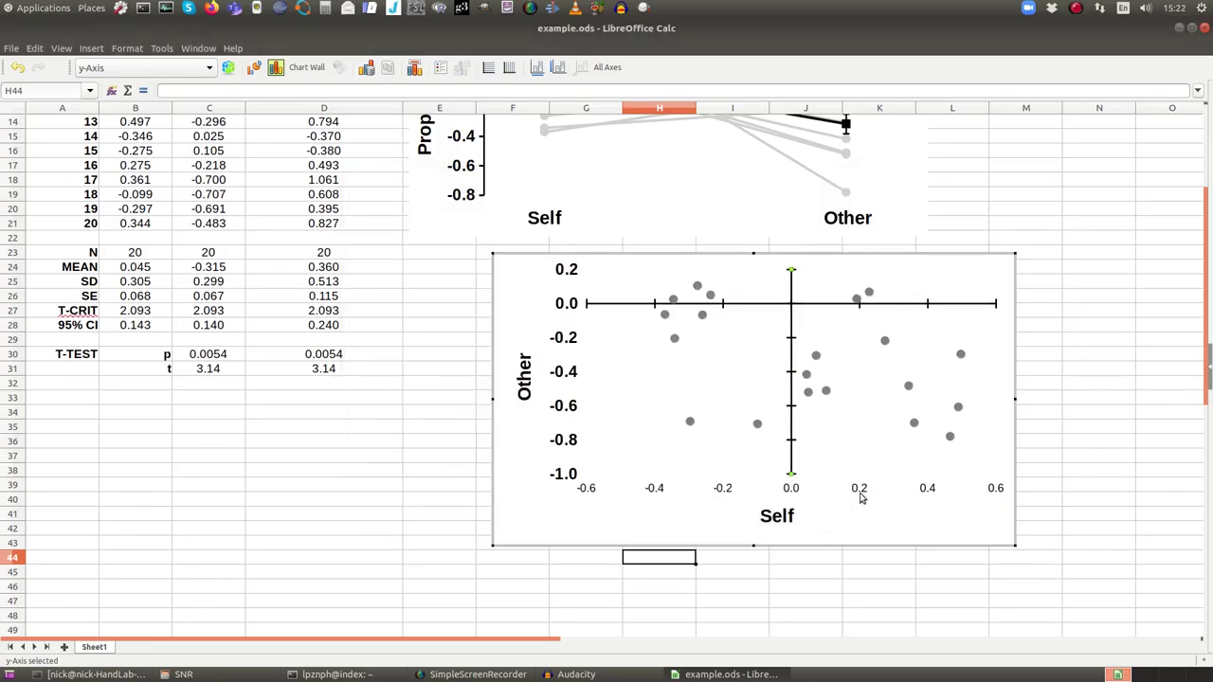
pyautogui.doubleClick(858, 490)
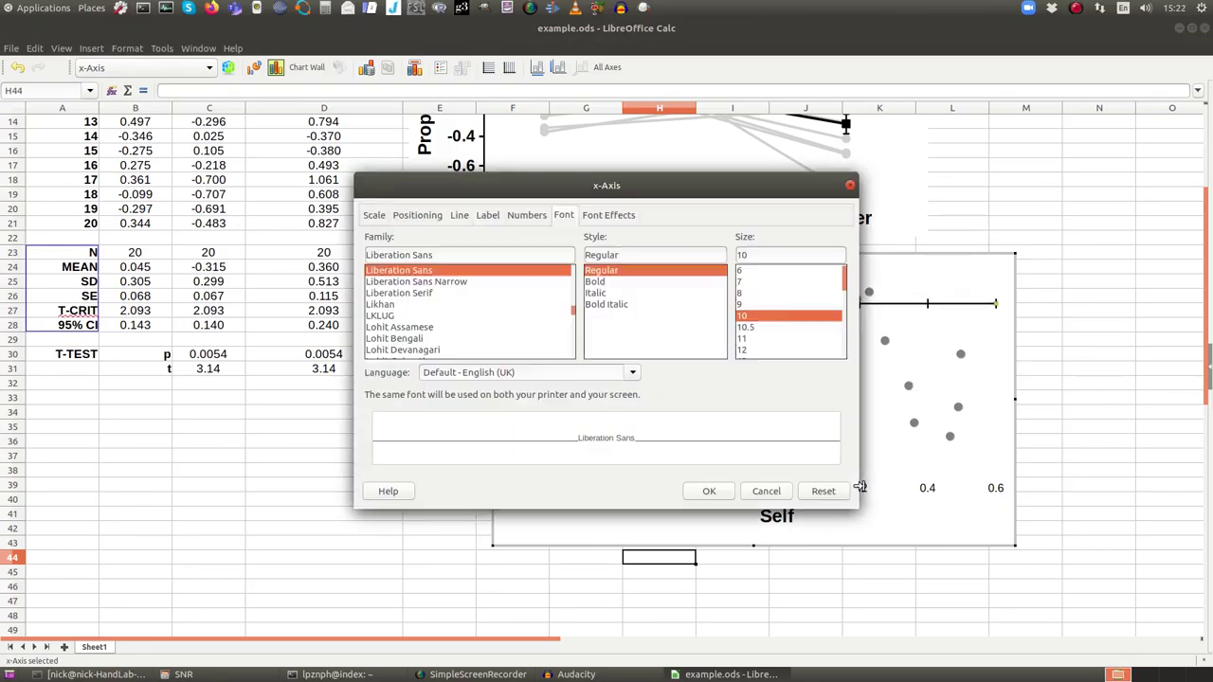
pyautogui.click(595, 282)
pyautogui.scroll(-1, 753, 312)
pyautogui.click(742, 338)
pyautogui.click(732, 491)
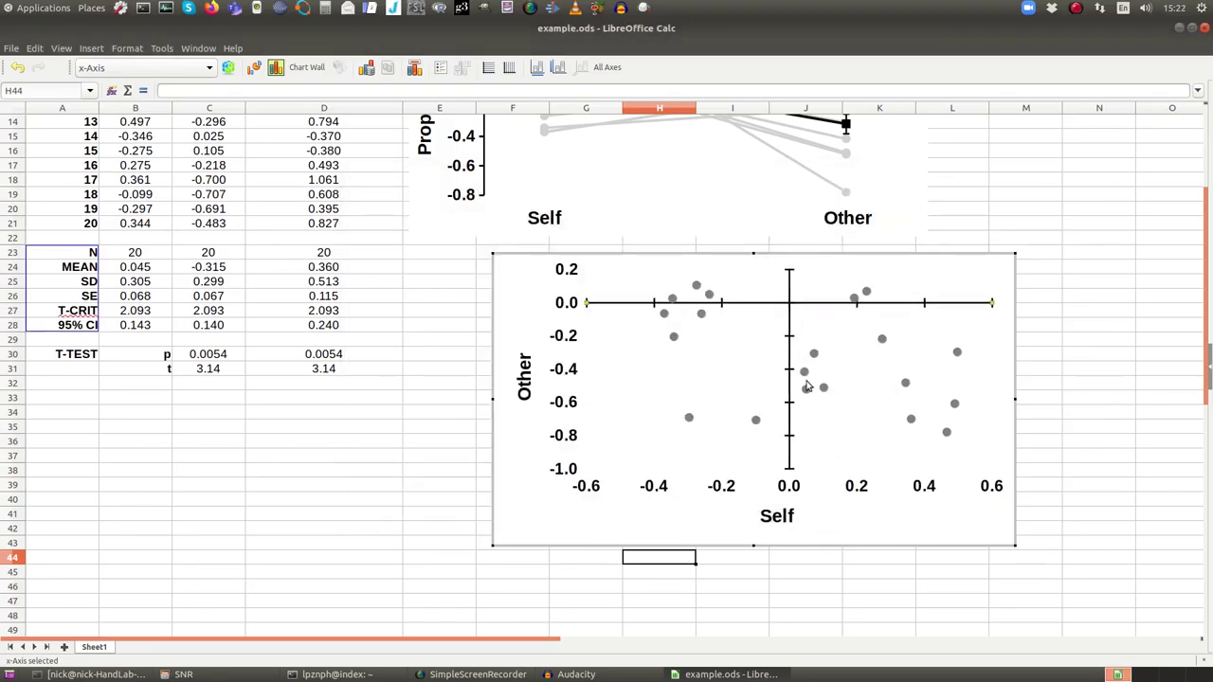
pyautogui.click(785, 621)
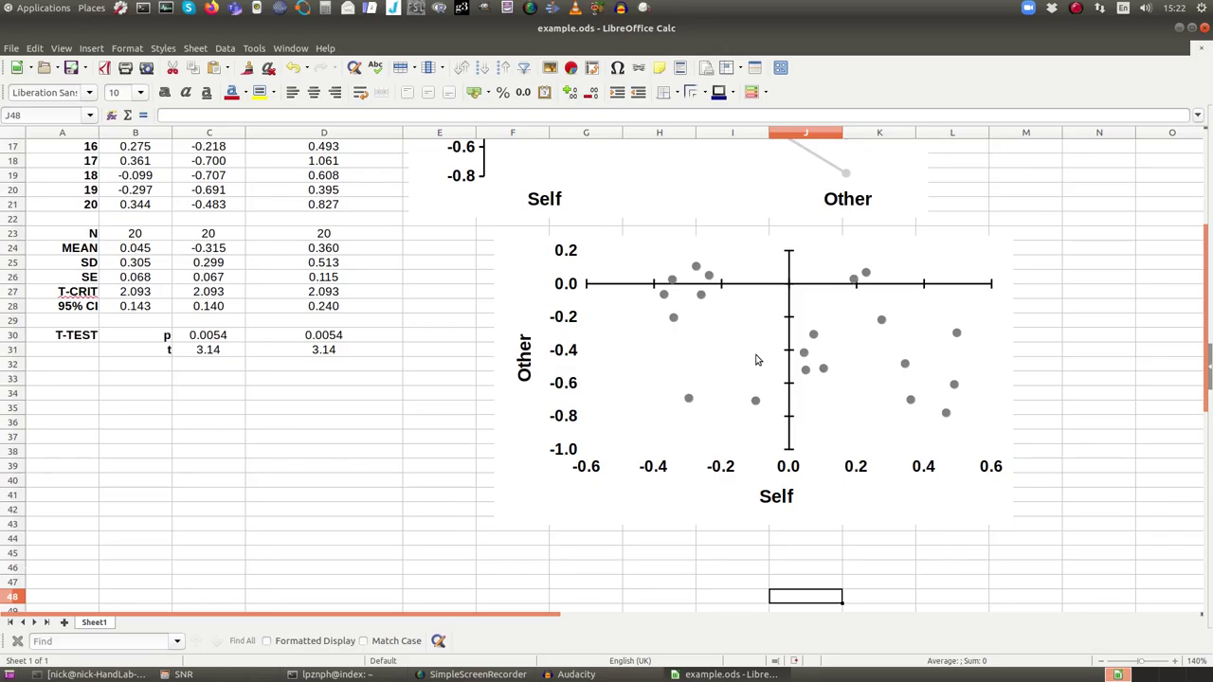
# Insert a linear trend line on the scatter data series
pyautogui.doubleClick(673, 318)
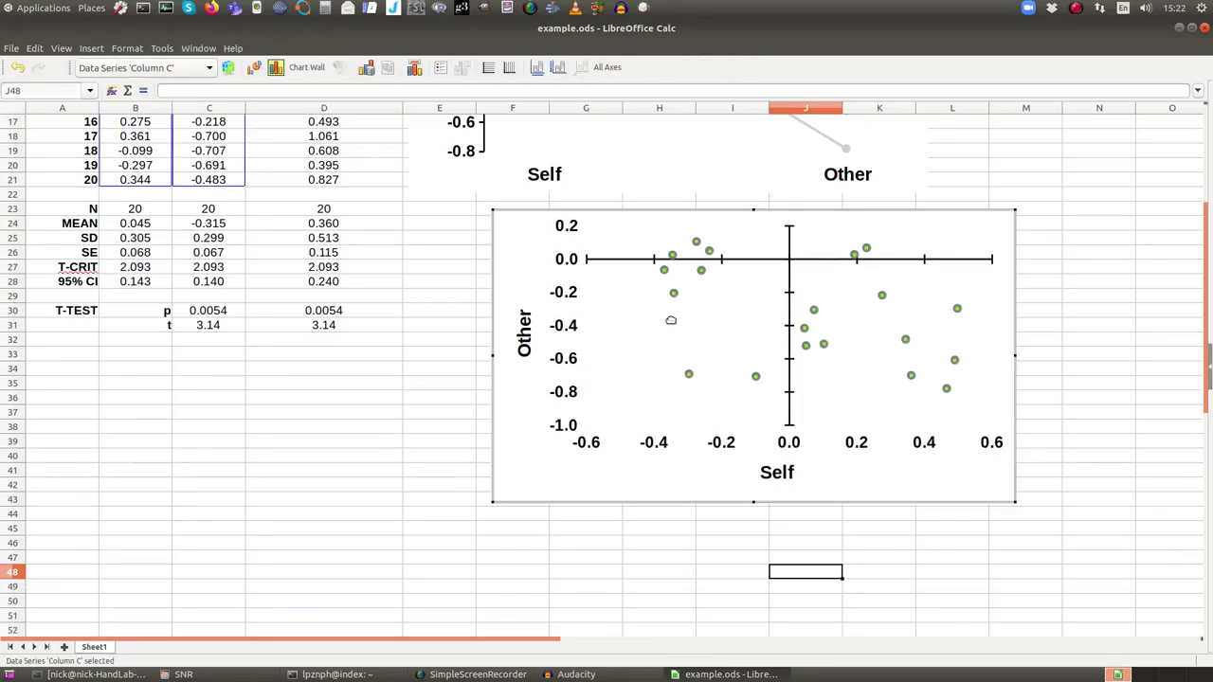
pyautogui.rightClick(673, 297)
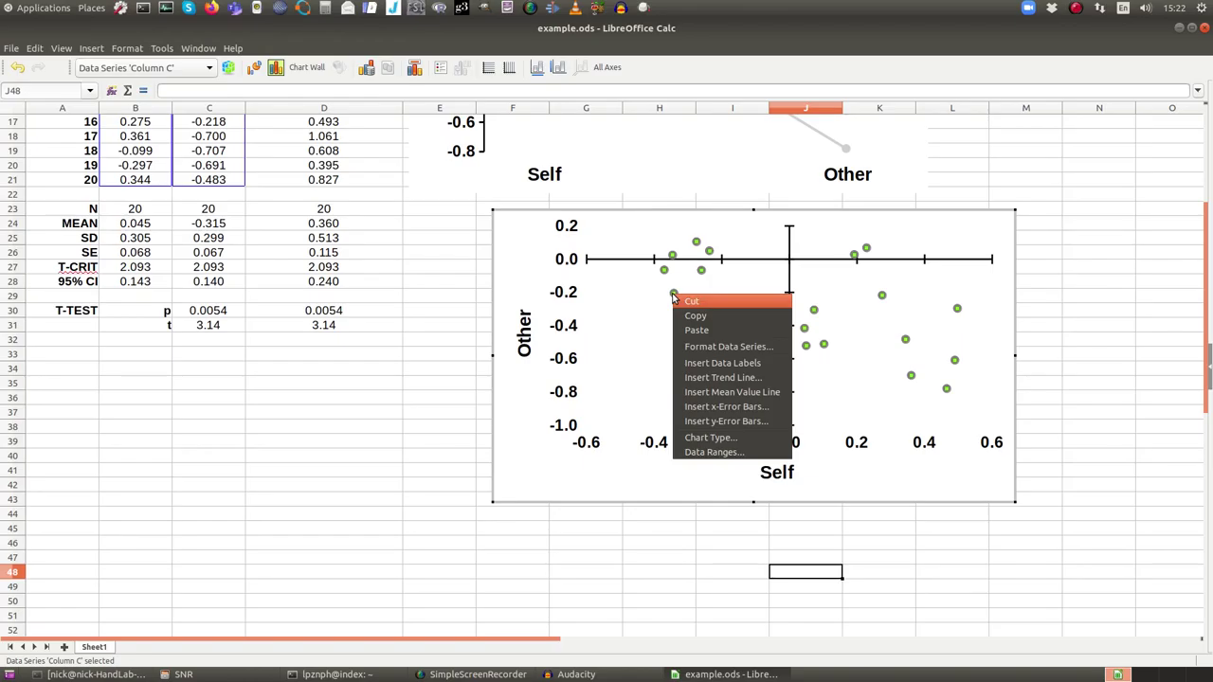
pyautogui.click(697, 376)
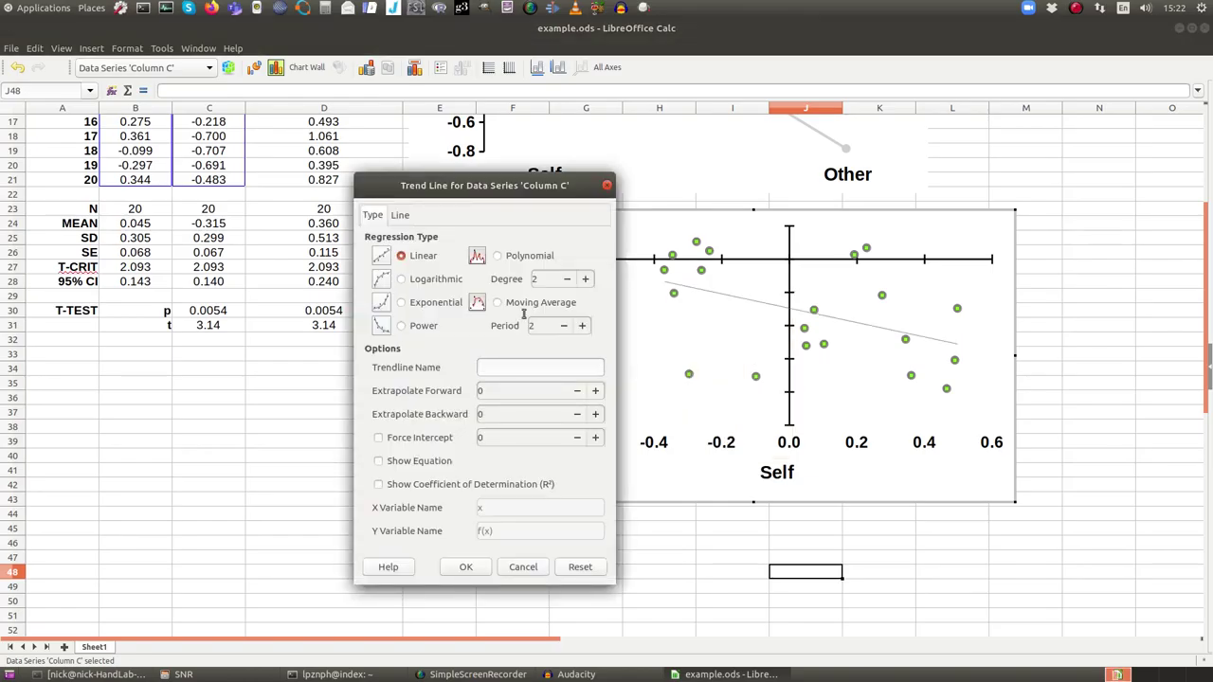
pyautogui.click(399, 216)
pyautogui.click(382, 218)
pyautogui.click(465, 567)
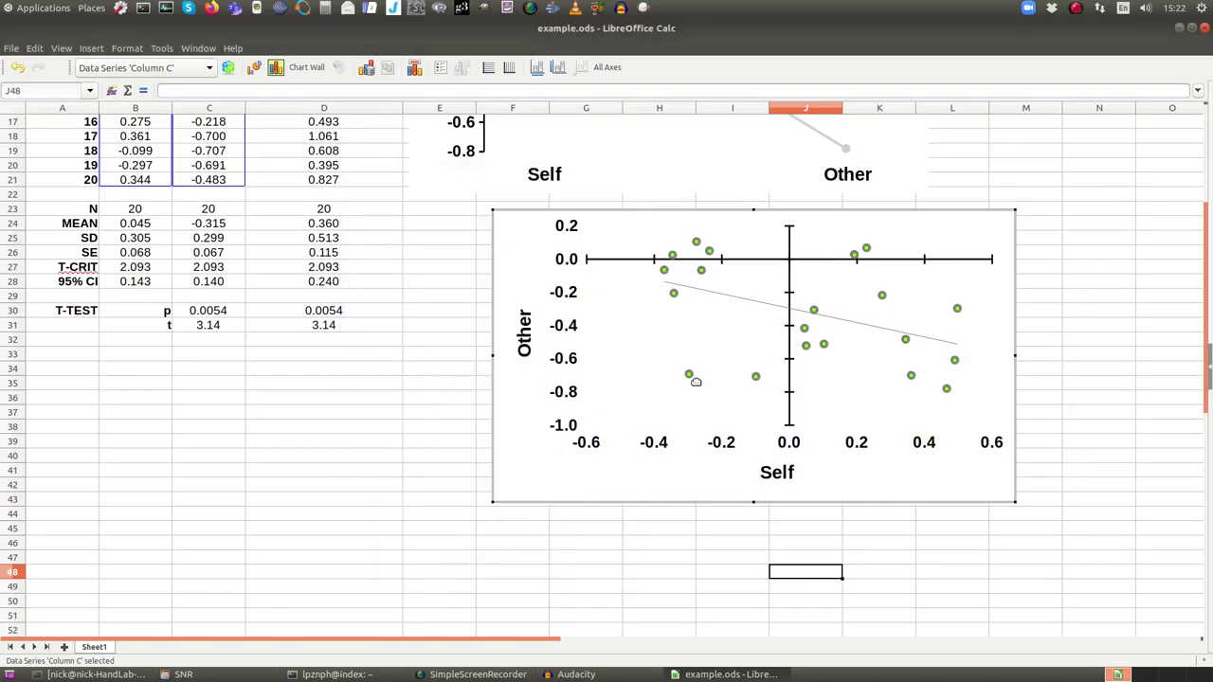
# Colour the trend line dark grey
pyautogui.doubleClick(754, 301)
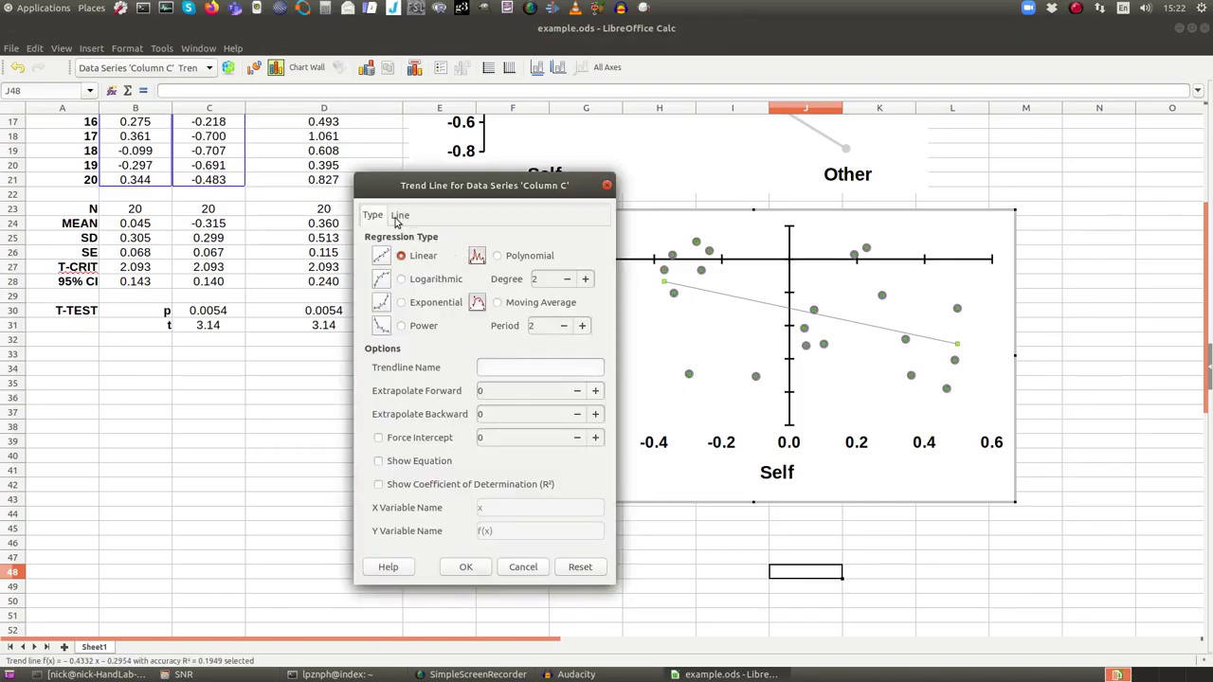
pyautogui.click(399, 217)
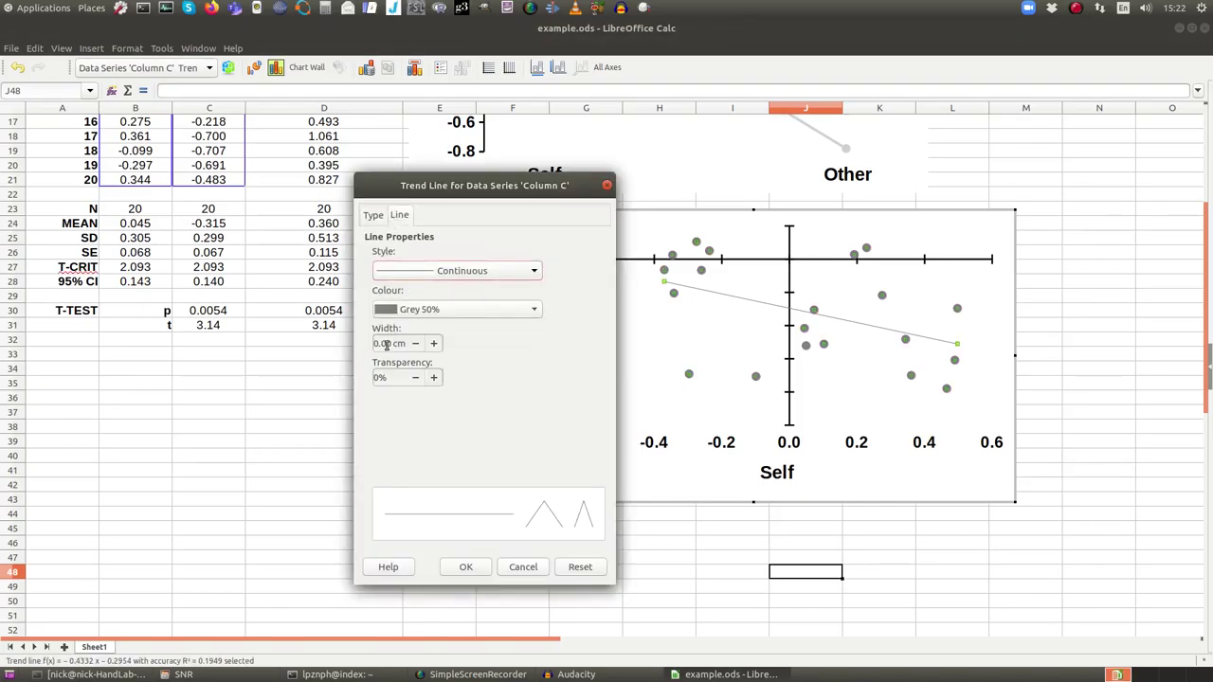
pyautogui.click(436, 310)
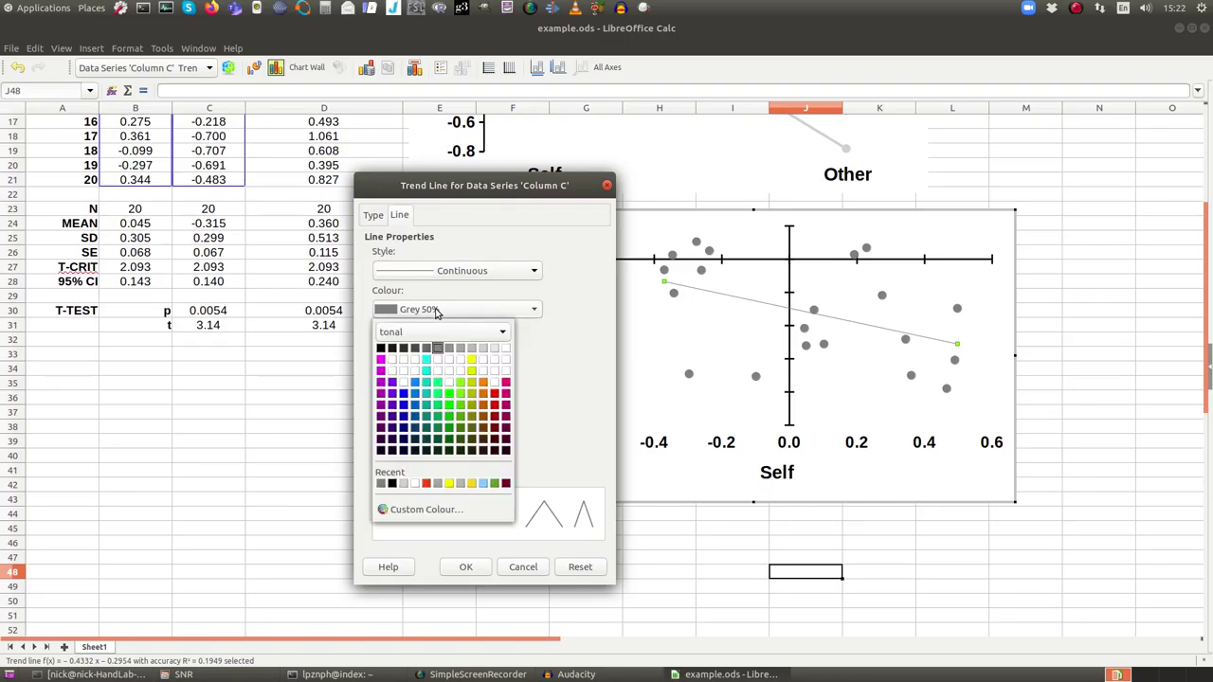
pyautogui.click(405, 353)
pyautogui.press('Return')
pyautogui.press('Escape')
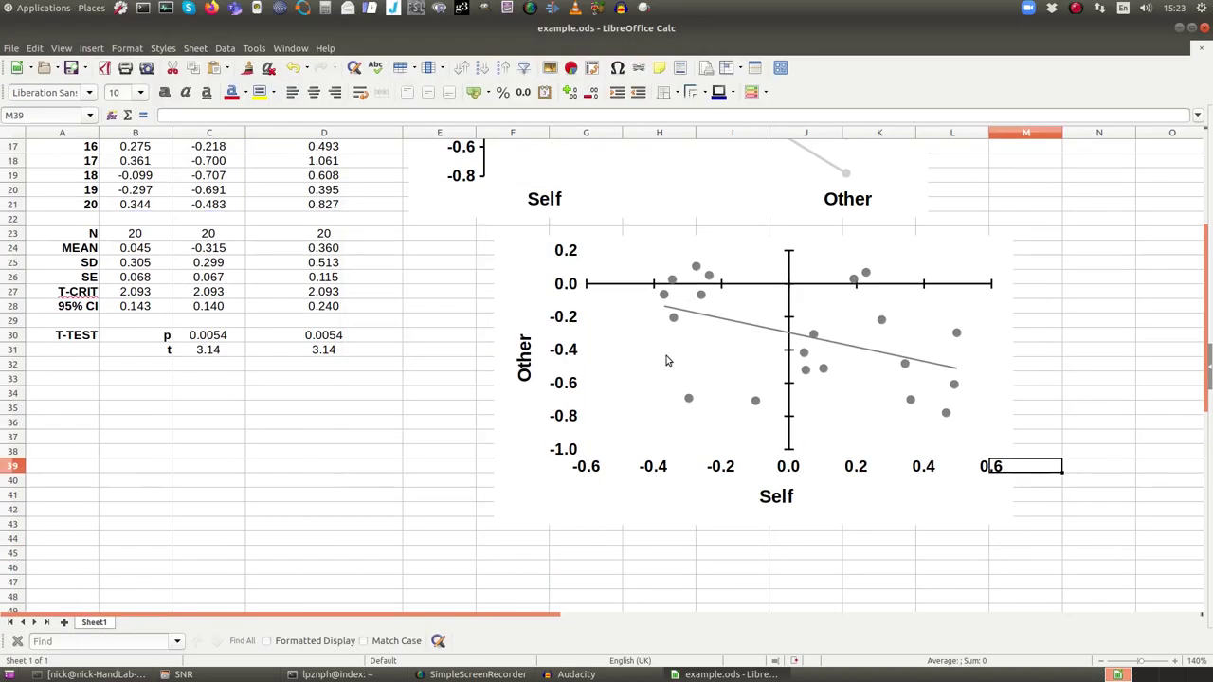
# Label cell B33 below the statistics as 'r'
pyautogui.click(176, 383)
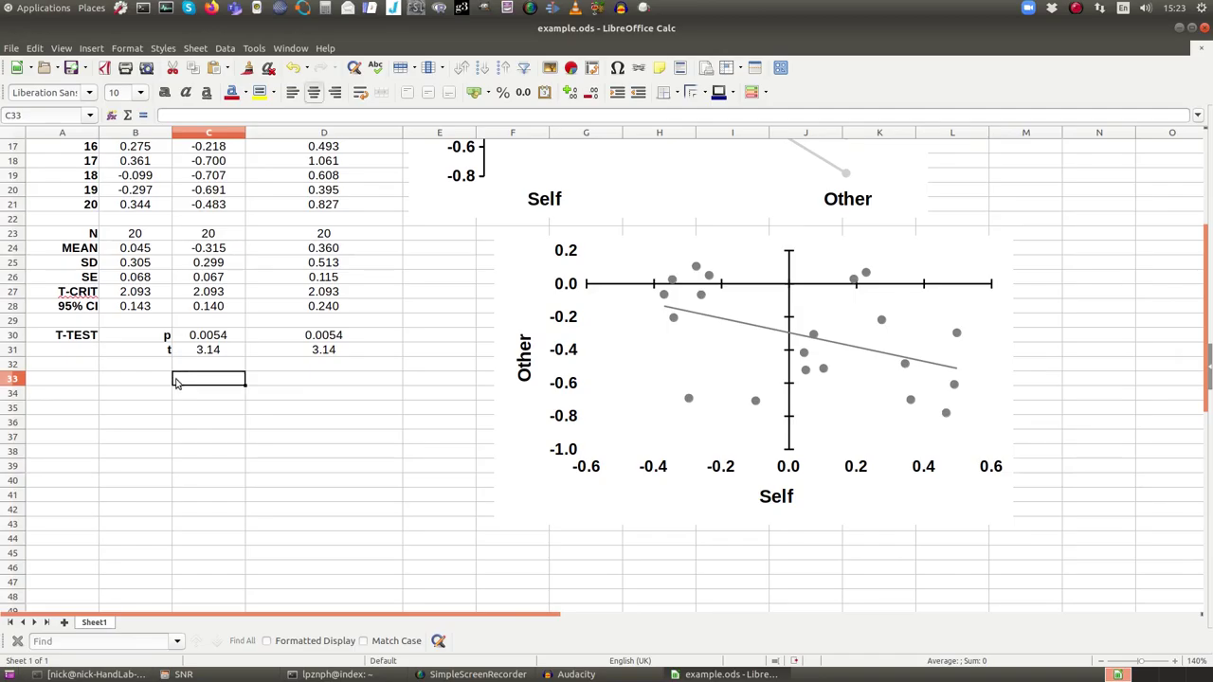
pyautogui.press('Left')
pyautogui.write('r')
pyautogui.press('Tab')
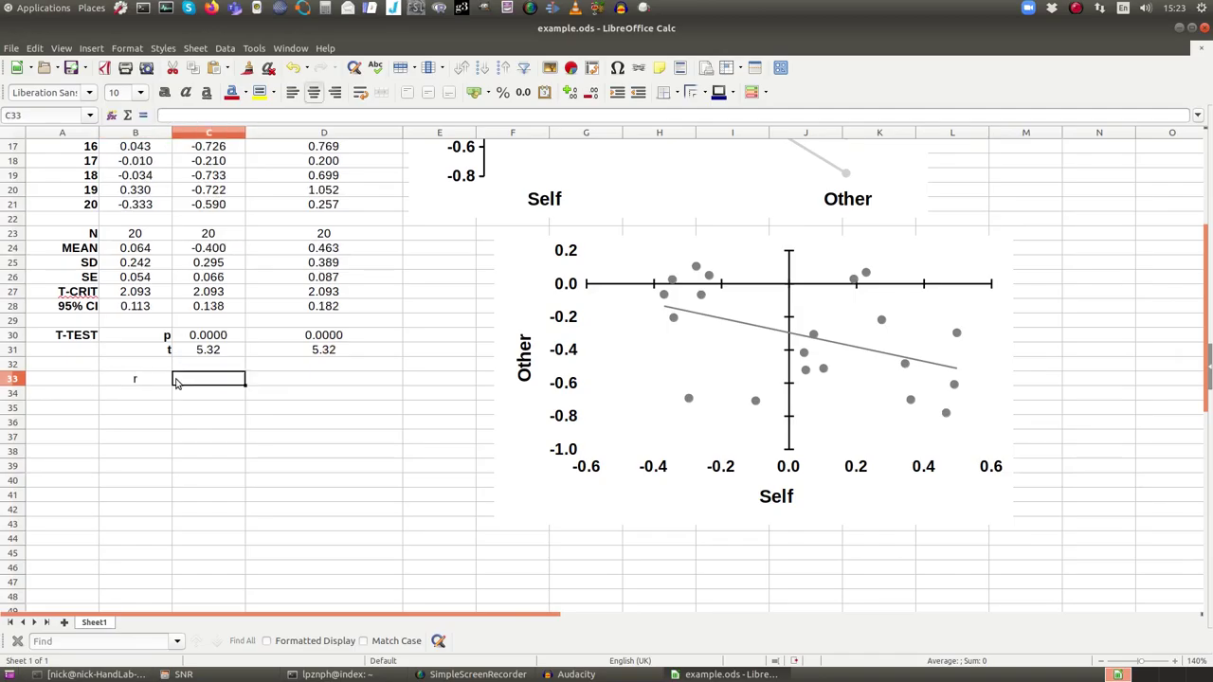
# Enter =CORREL(B2:B21,C2:C21) in C33 to correlate the Self and Other columns
pyautogui.write('=c')
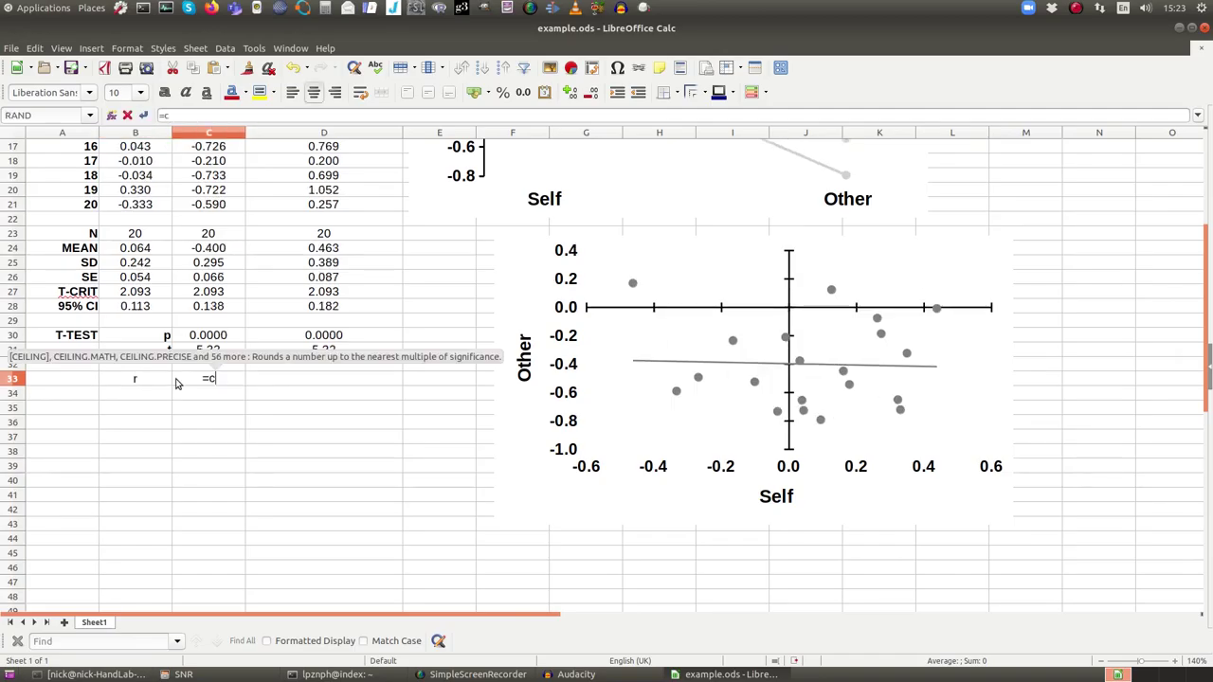
pyautogui.write('orrel(')
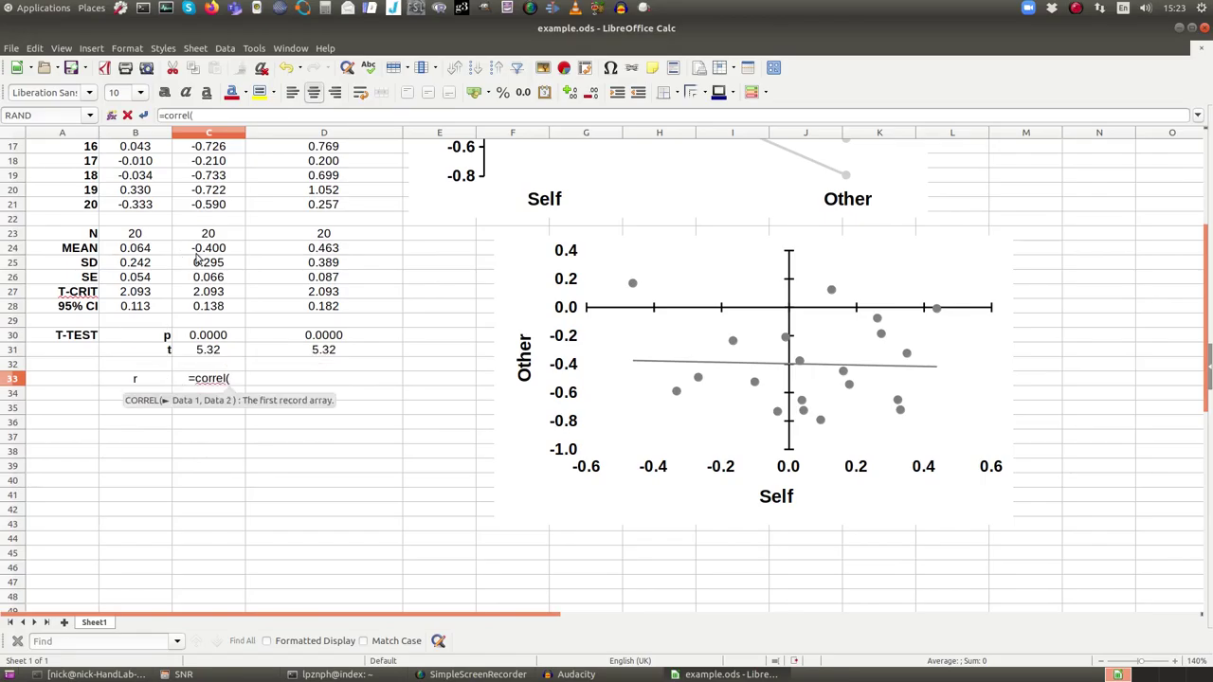
pyautogui.scroll(5, 197, 257)
pyautogui.moveTo(137, 163); pyautogui.dragTo(130, 439)
pyautogui.write(',')
pyautogui.moveTo(208, 161); pyautogui.dragTo(201, 447)
pyautogui.press('Return')
# Trim the r result in C33 to three decimals, showing -0.264
pyautogui.press('Up')
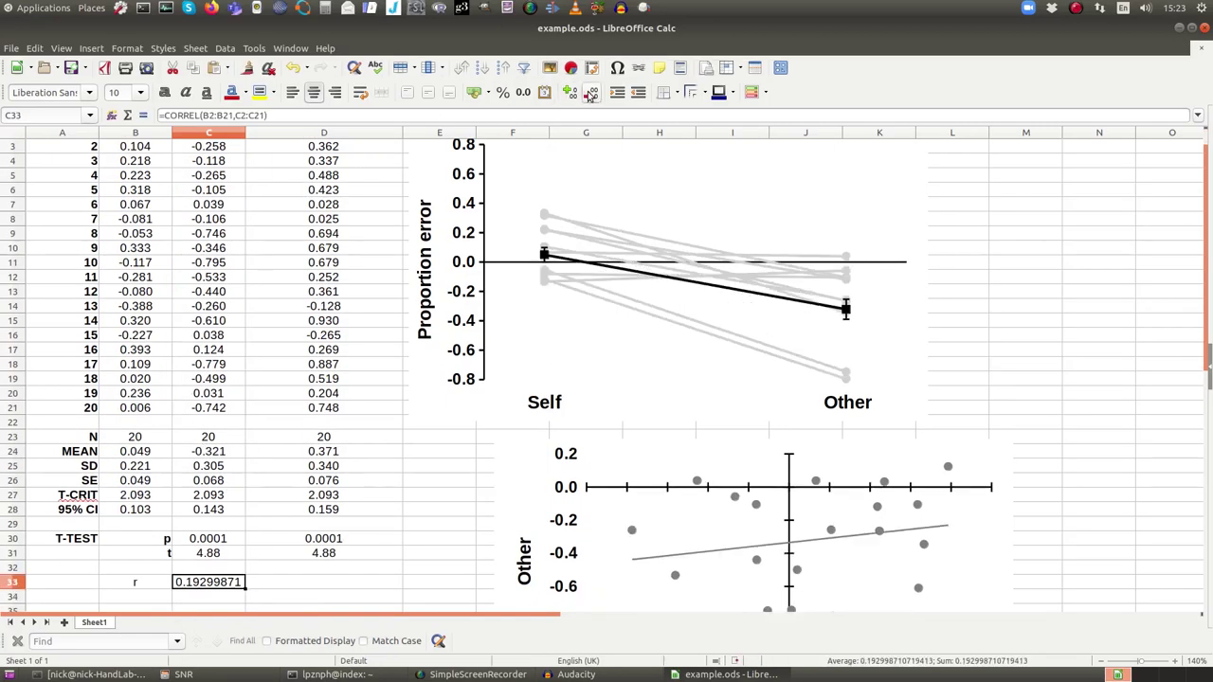
pyautogui.click(589, 92)
pyautogui.click(589, 92)
pyautogui.click(590, 92)
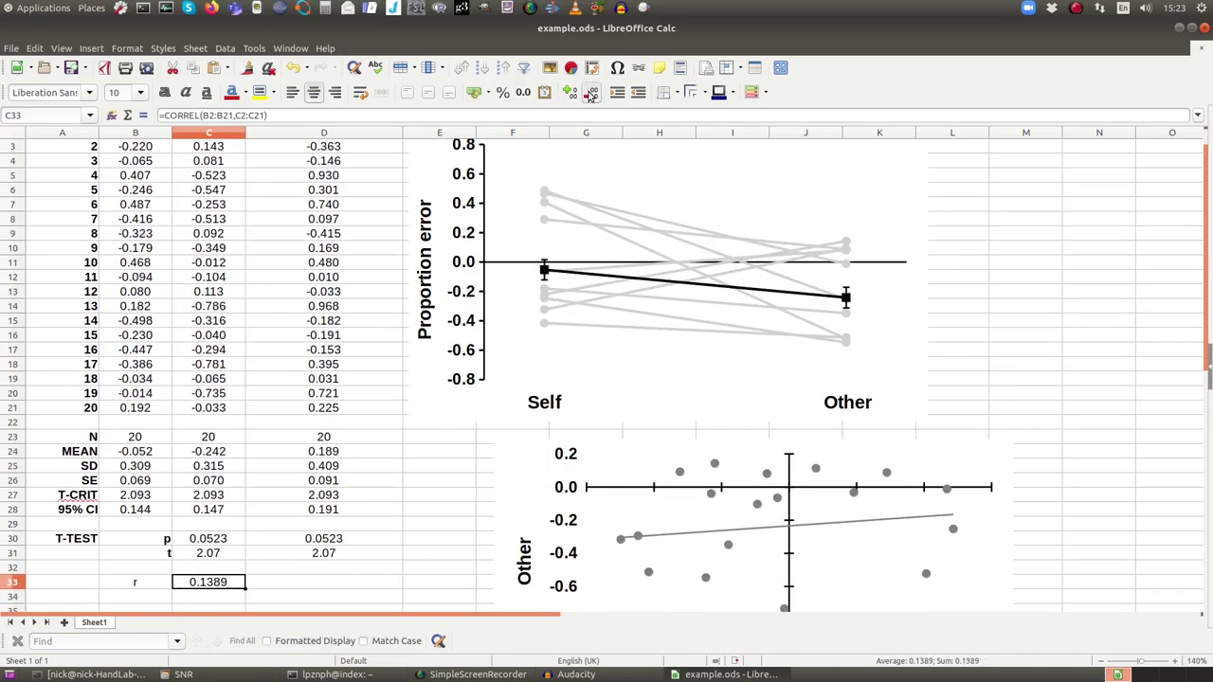
pyautogui.click(590, 92)
pyautogui.scroll(-6, 336, 407)
pyautogui.click(330, 433)
pyautogui.scroll(4, 337, 417)
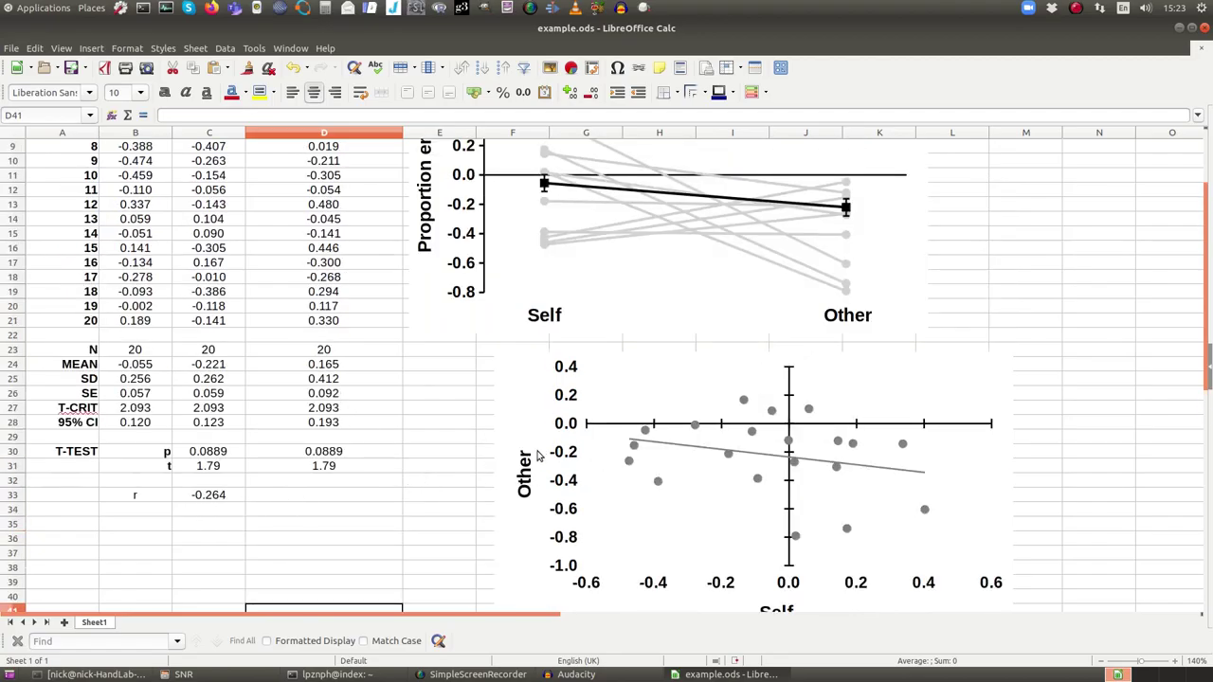
pyautogui.scroll(-4, 535, 445)
pyautogui.scroll(2, 533, 450)
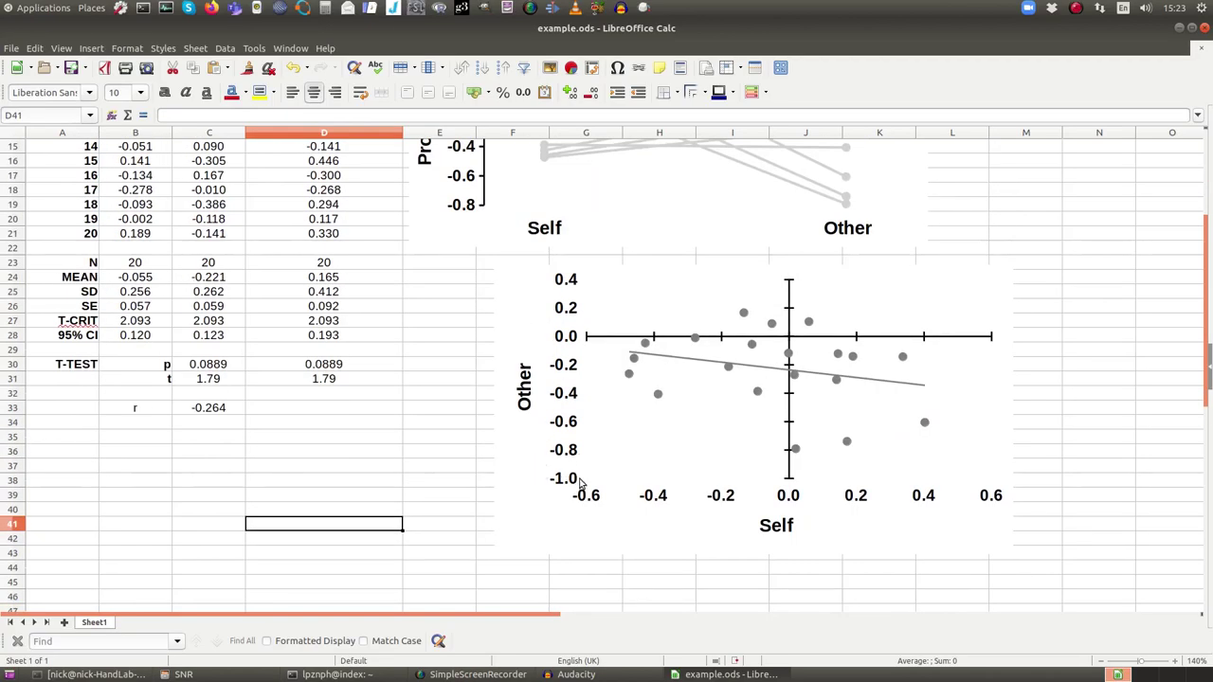
pyautogui.click(413, 469)
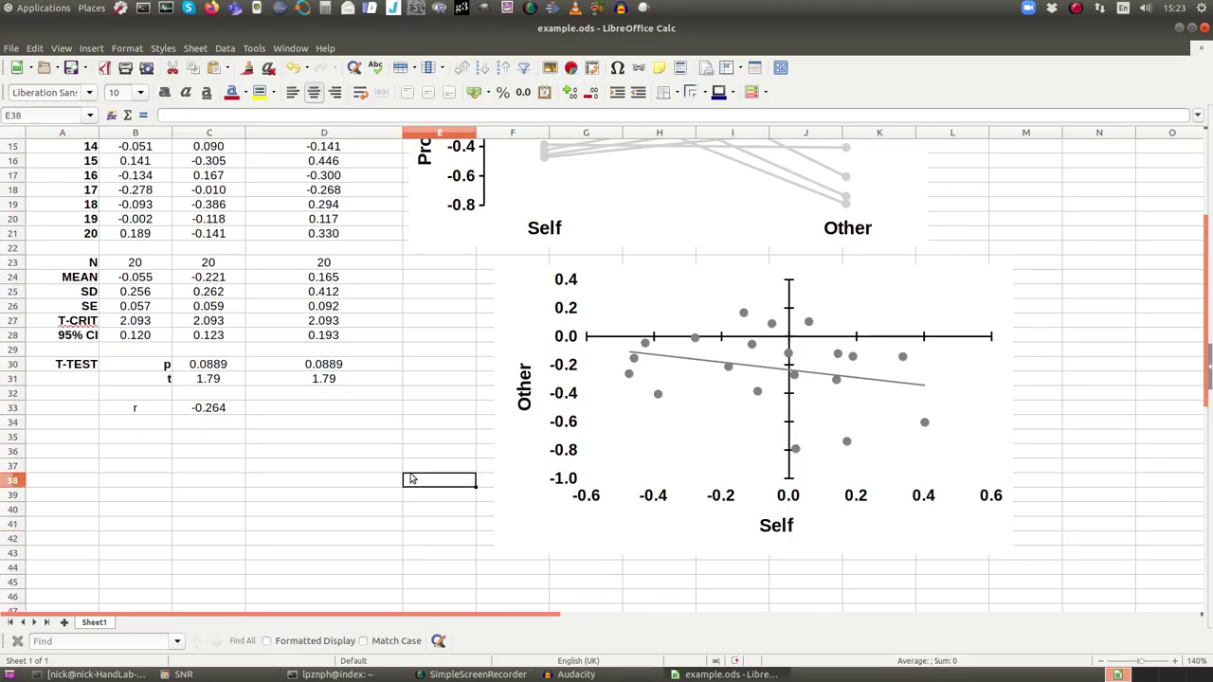